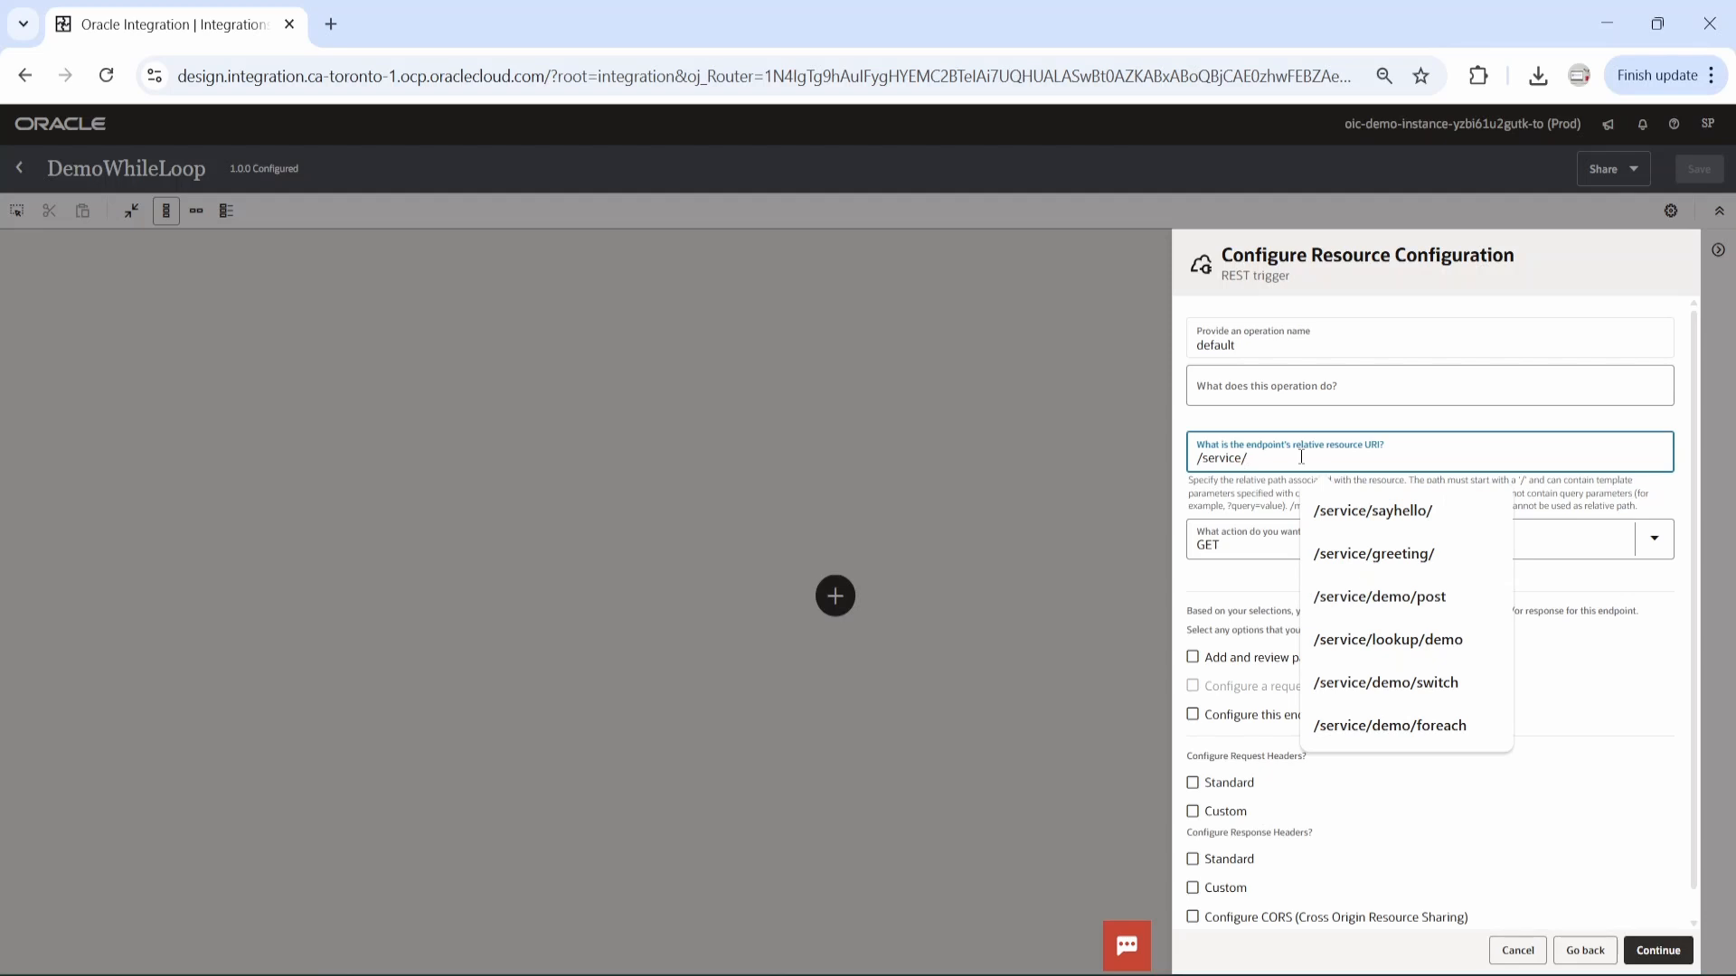
# Configure the REST trigger with resource URI /service/demo/while, the POST action, a request payload and a response.
pyautogui.write('demo/while')
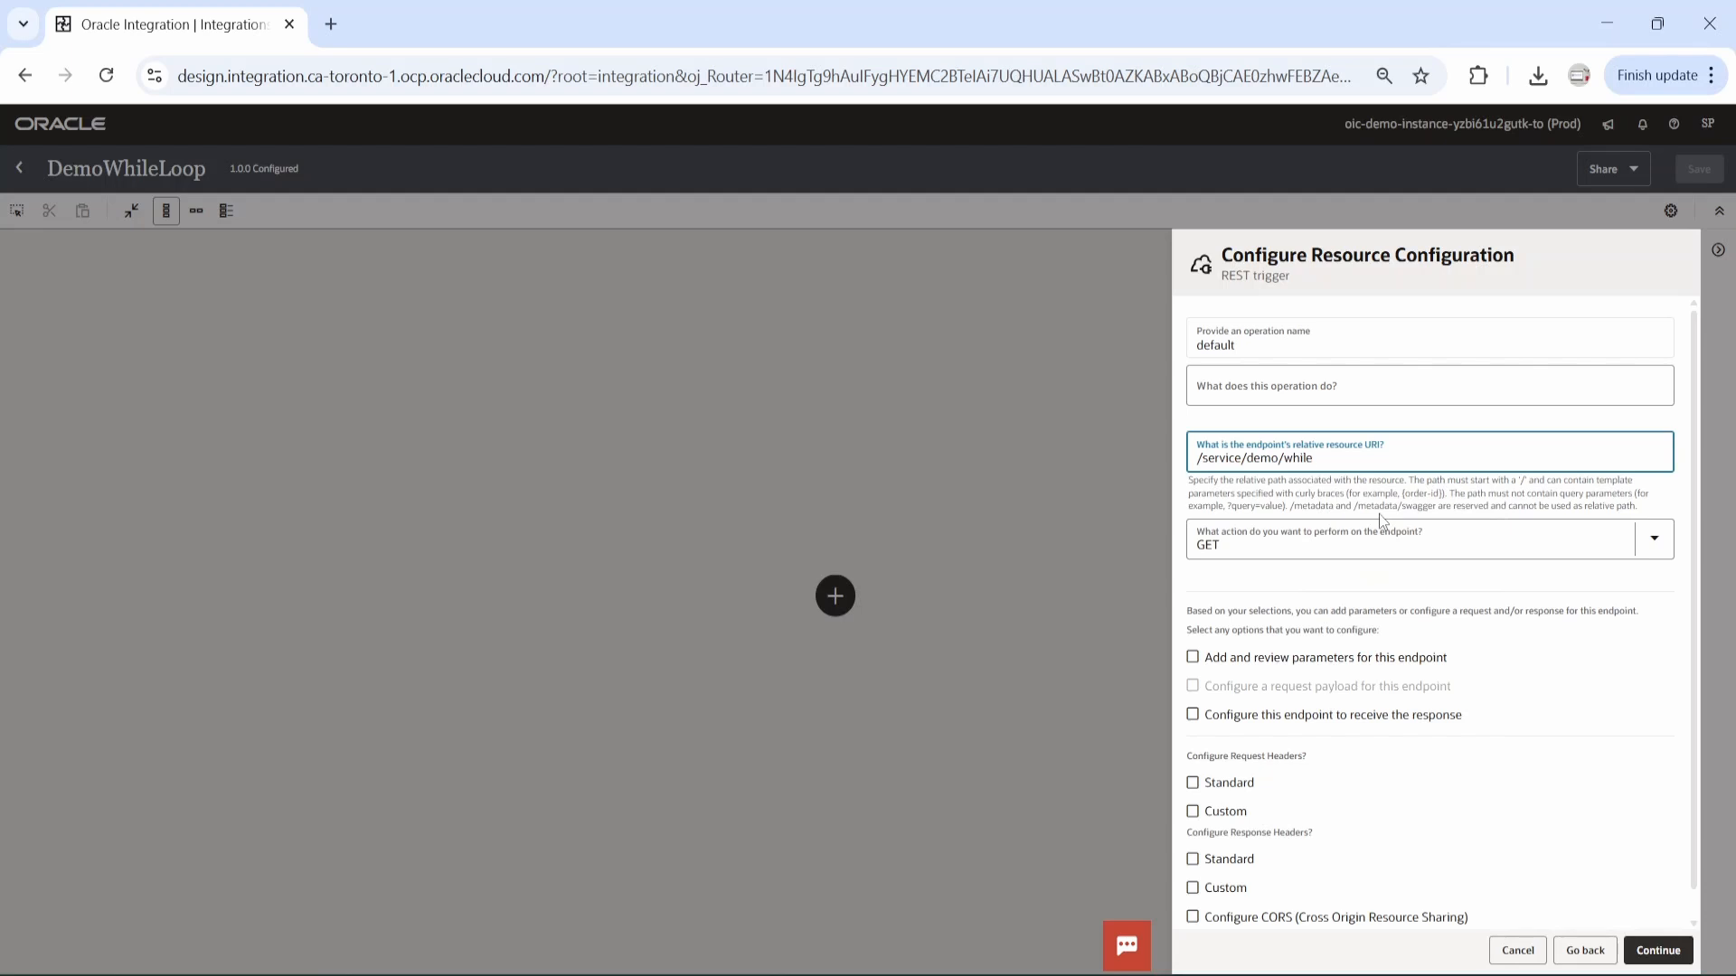
pyautogui.click(1641, 539)
pyautogui.click(1211, 590)
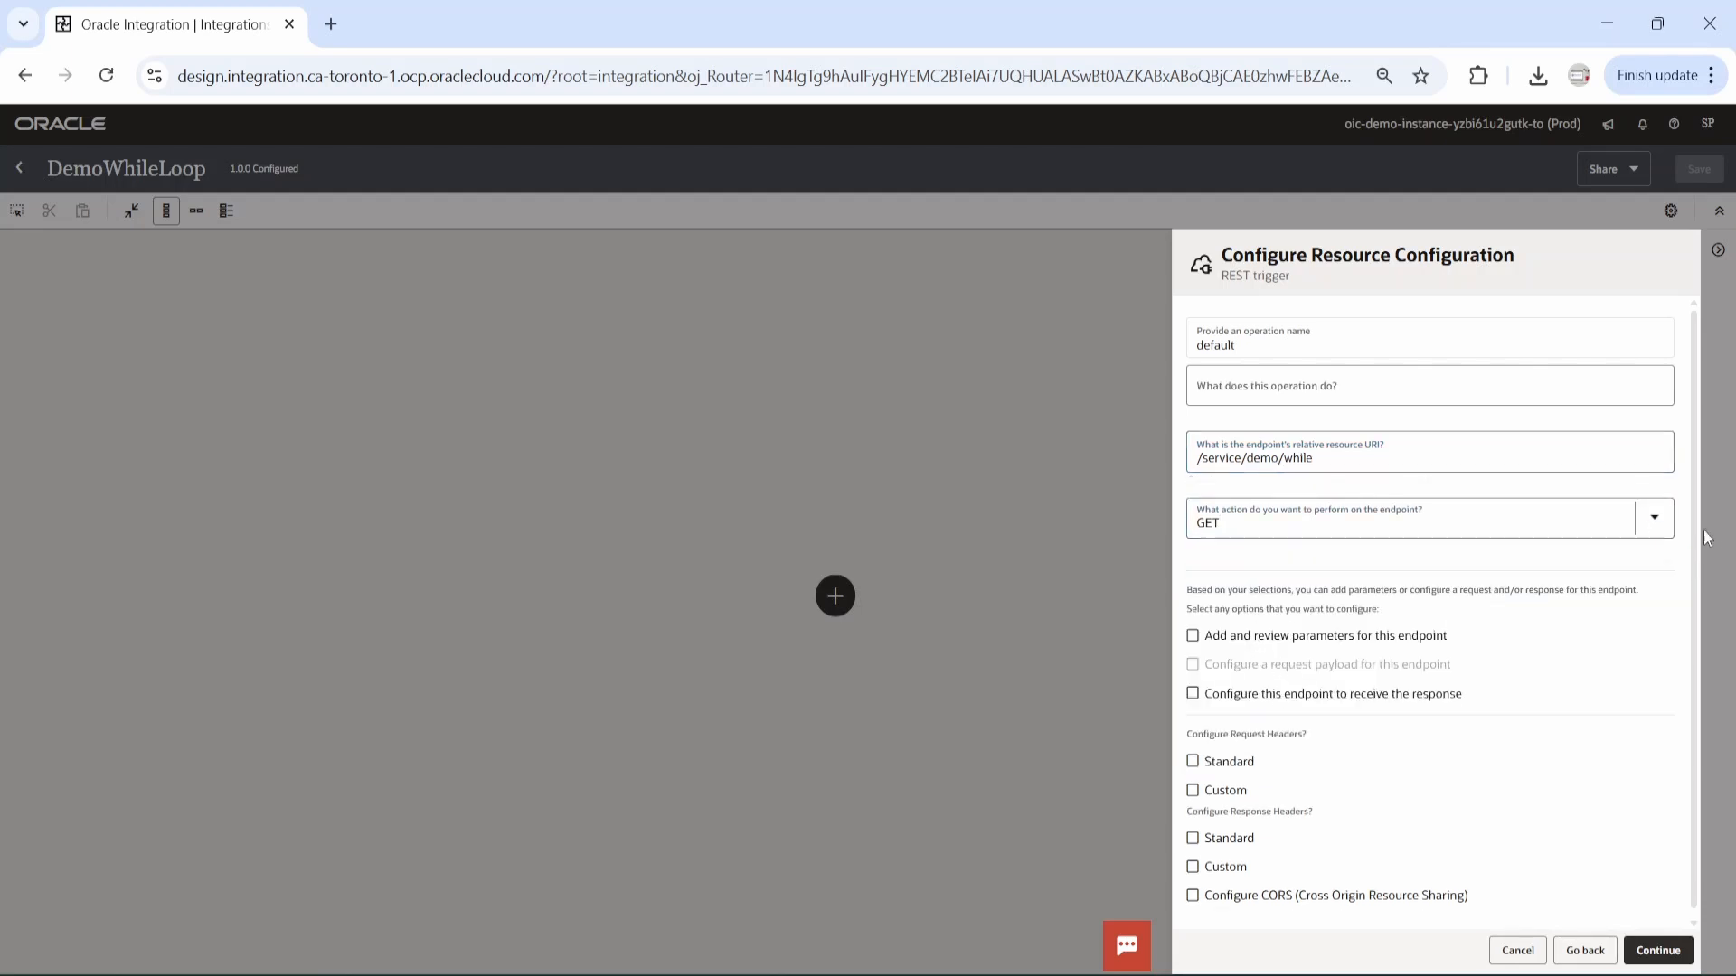
pyautogui.click(1654, 517)
pyautogui.click(1235, 641)
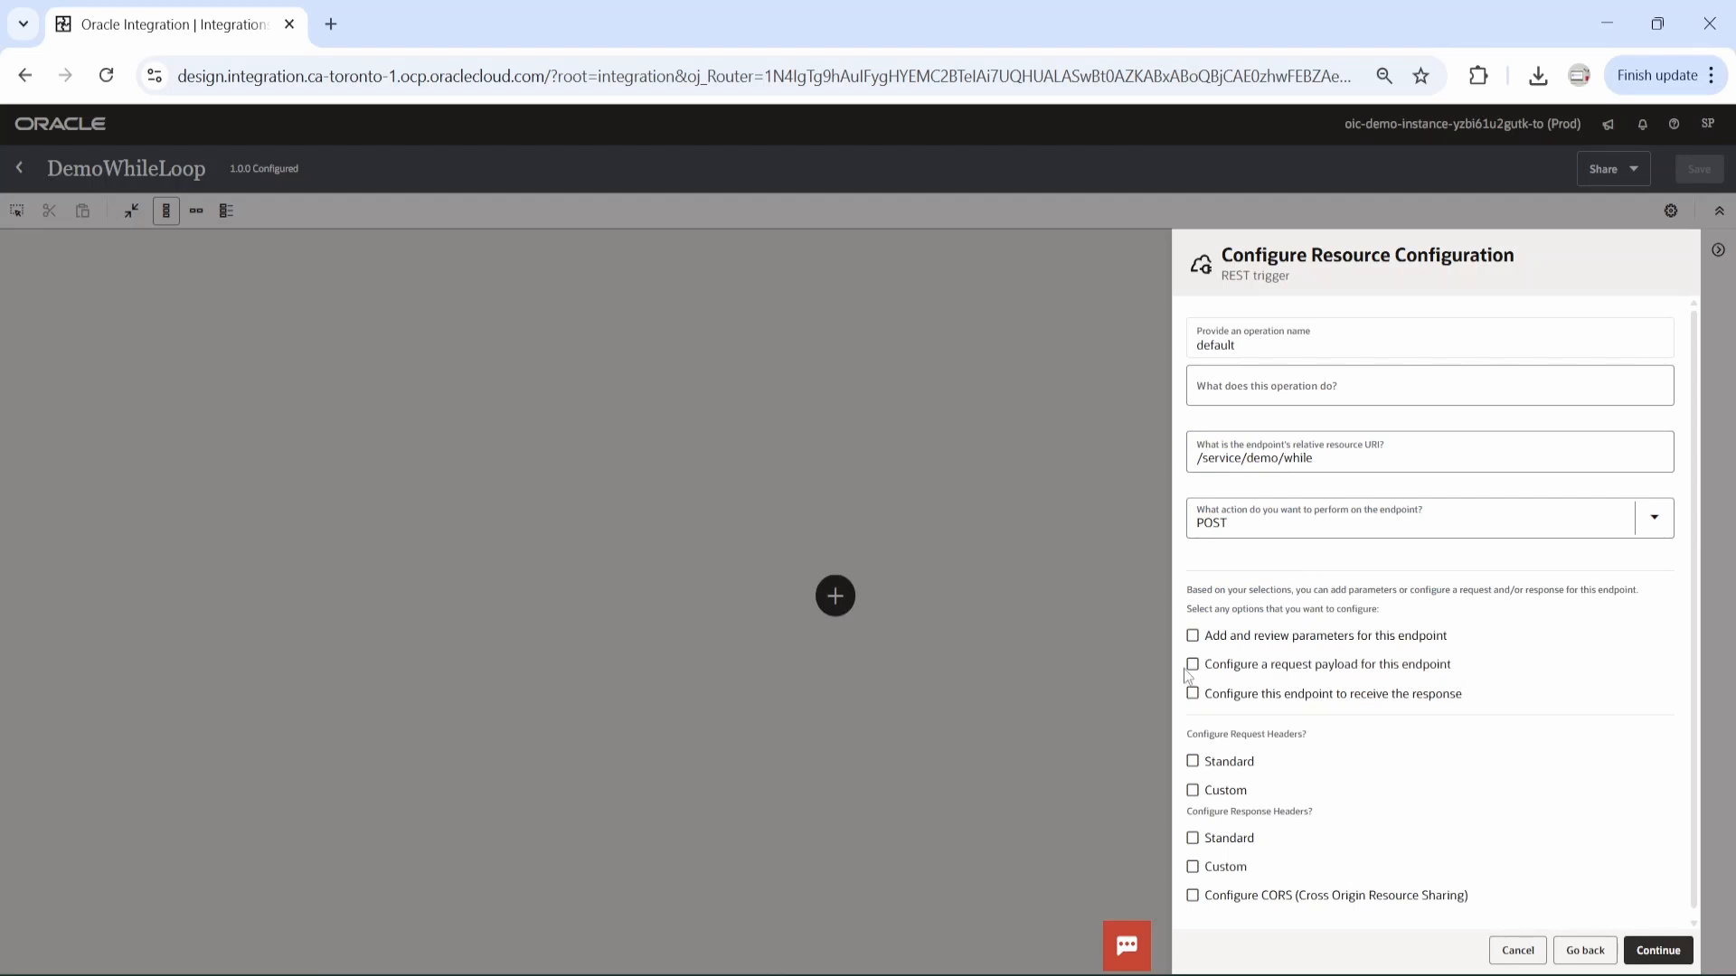
pyautogui.click(1193, 665)
pyautogui.click(1193, 693)
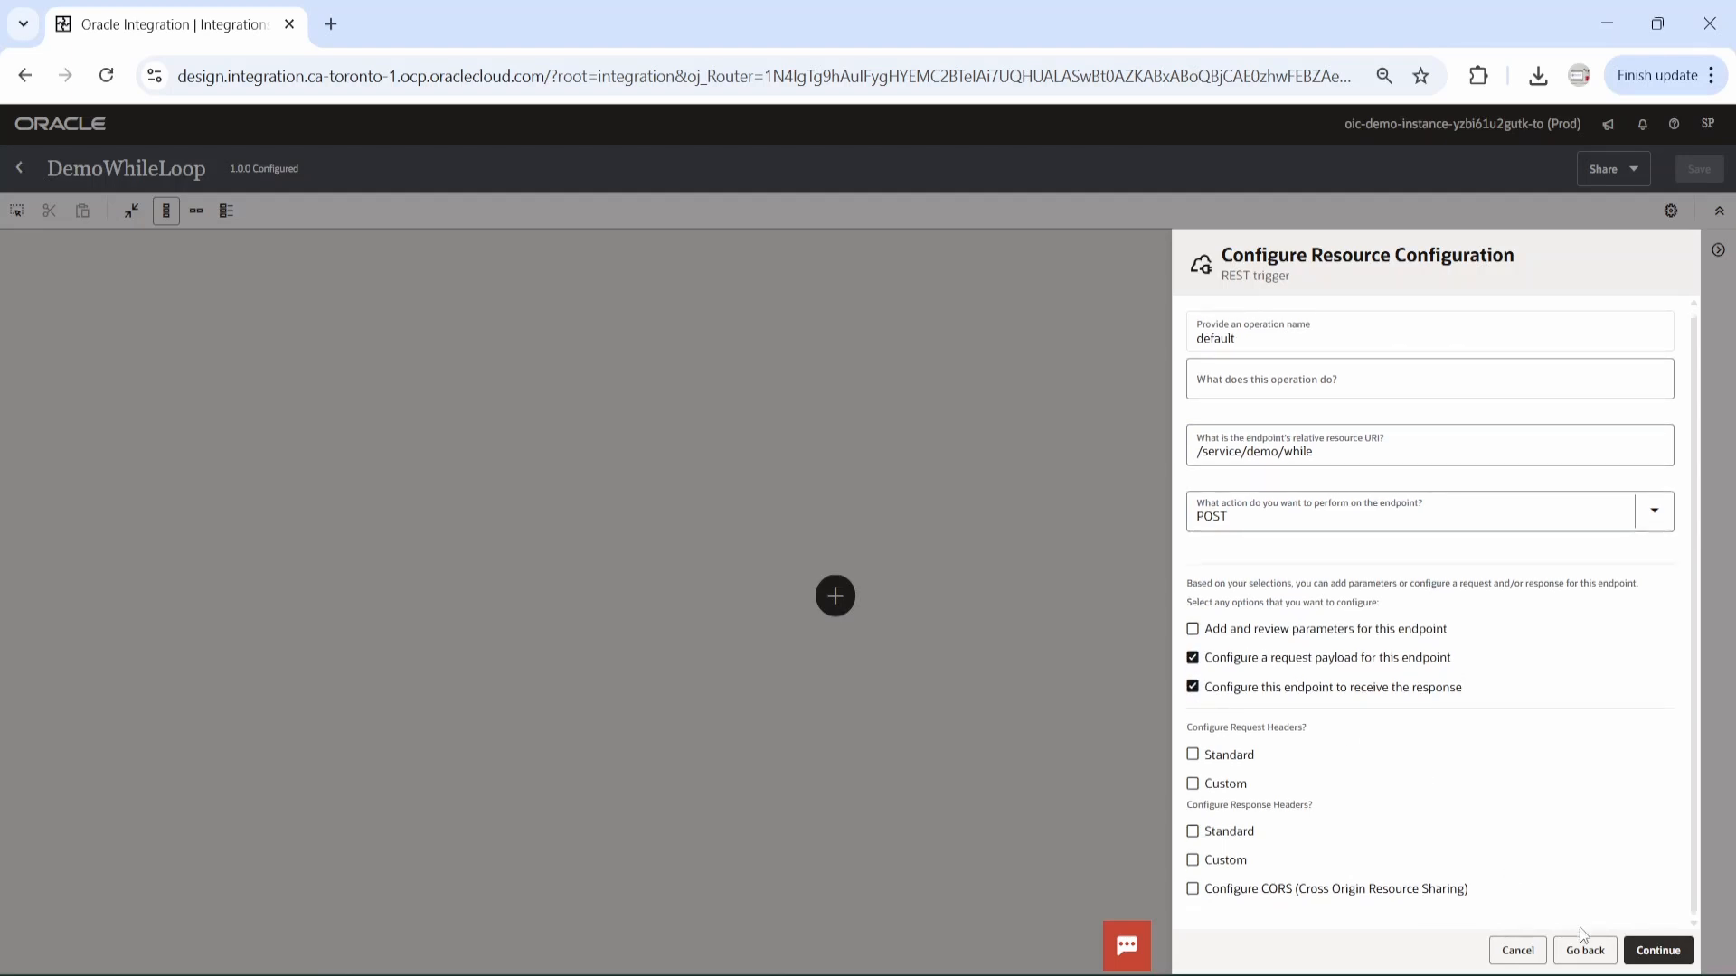
pyautogui.click(1658, 949)
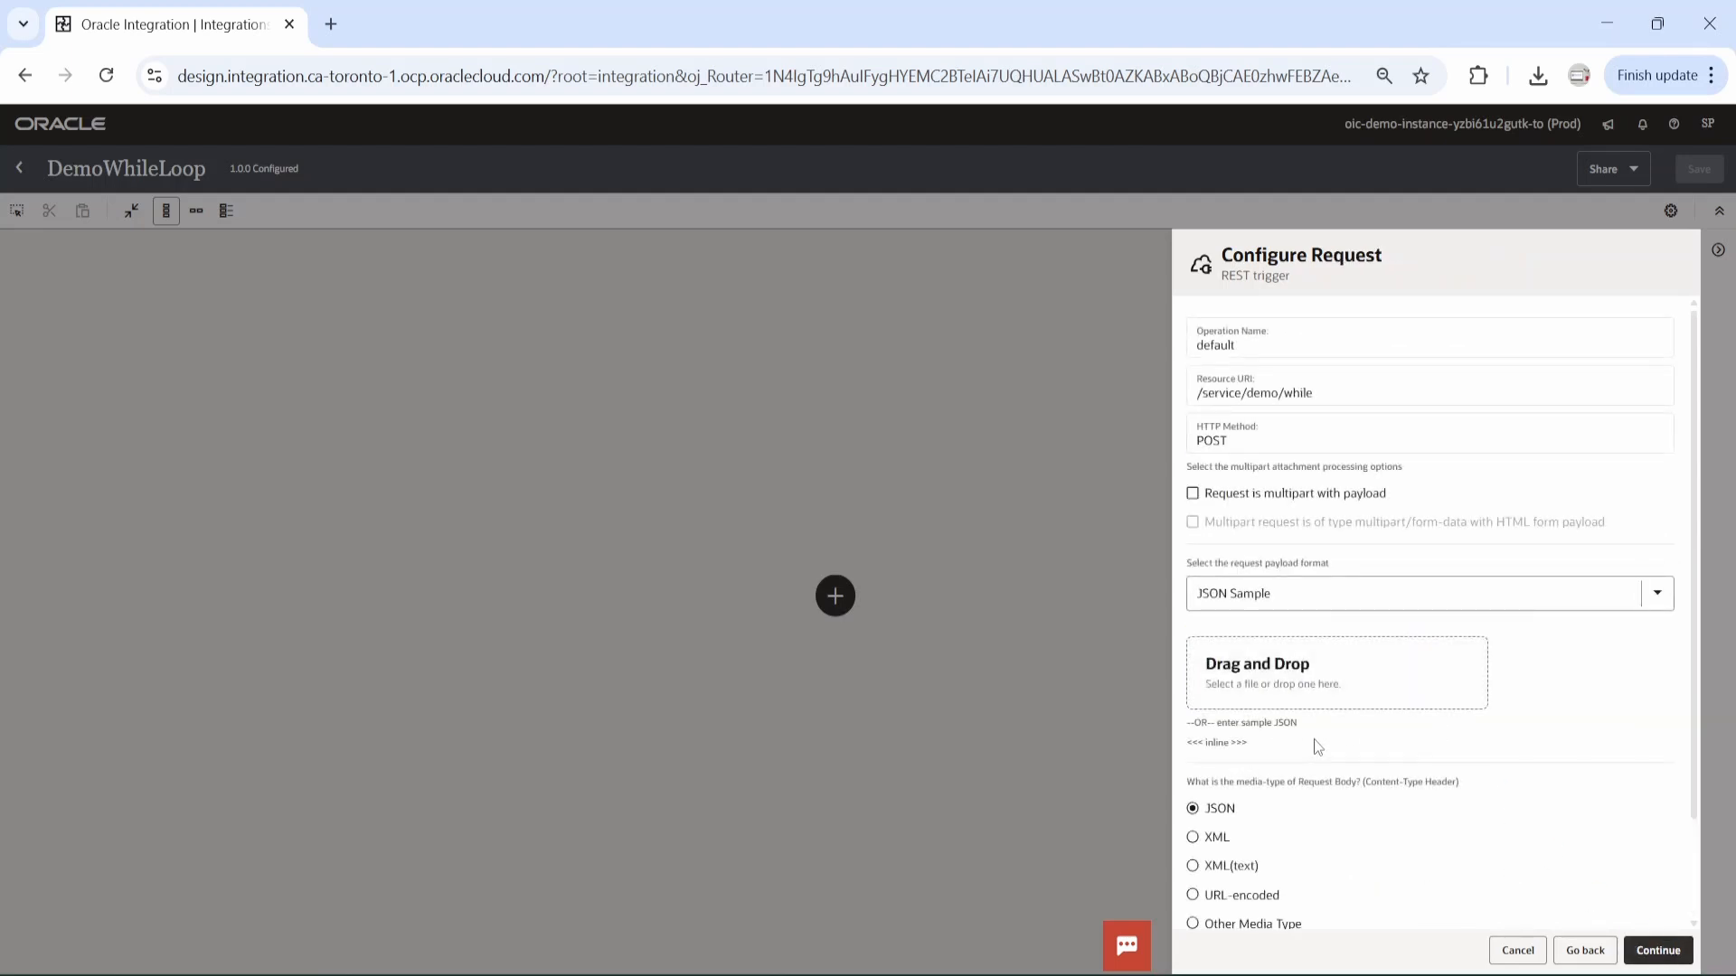
# Define the request payload with an inline JSON sample containing a candidates array of name and age entries.
pyautogui.click(1244, 633)
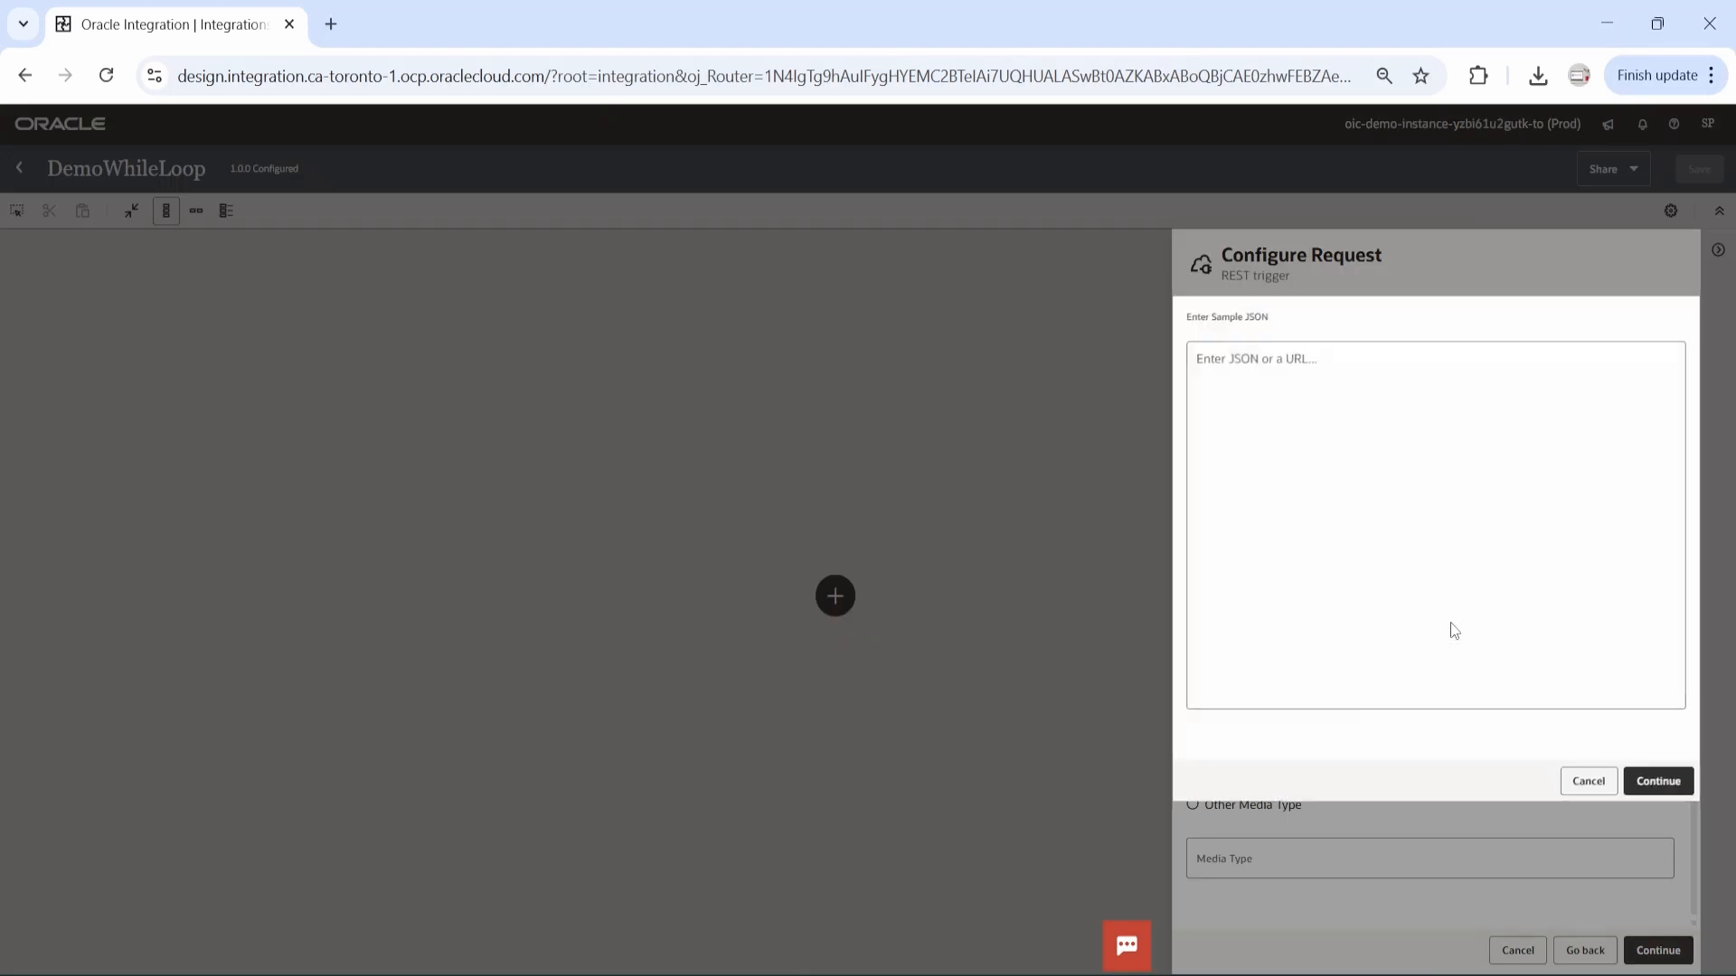
pyautogui.click(1327, 406)
pyautogui.write('{   "candidates": [     { "name": "Alice", "age": 28 },     { "name": "Bob", "age": 16 },         { "name": "John", "age": 14 },         { "name": "Ron", "age": 16 },     { "name": "Charlie", "age": 22 }   ] }')
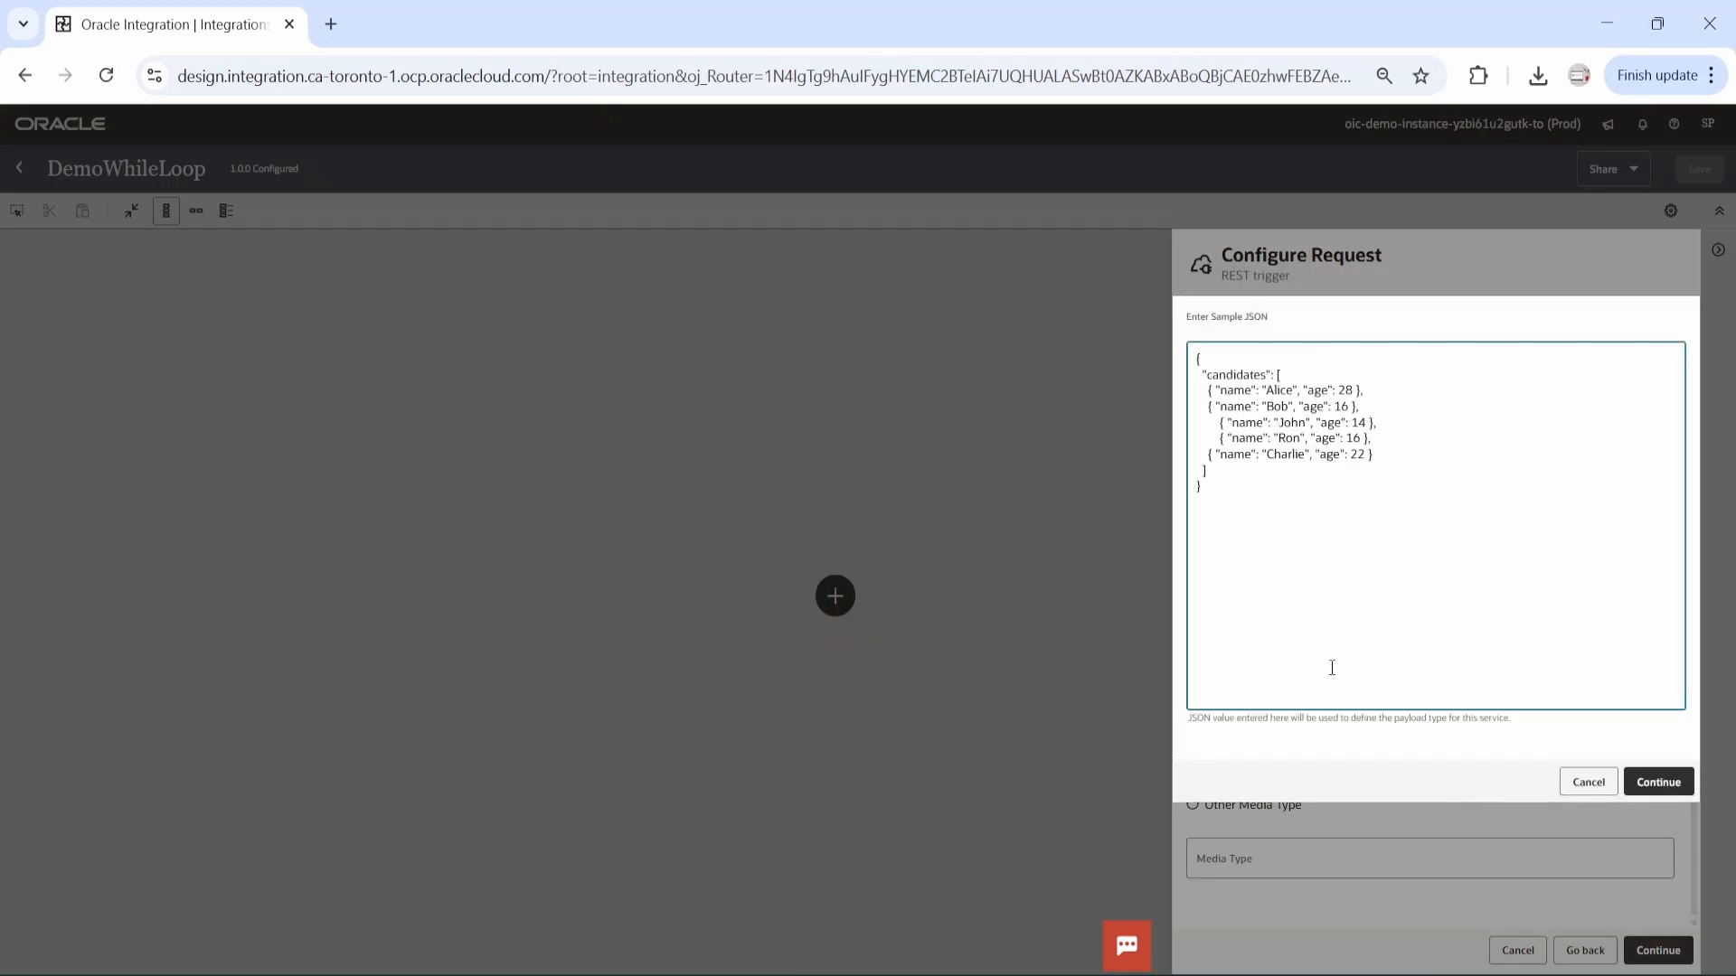
pyautogui.click(1666, 783)
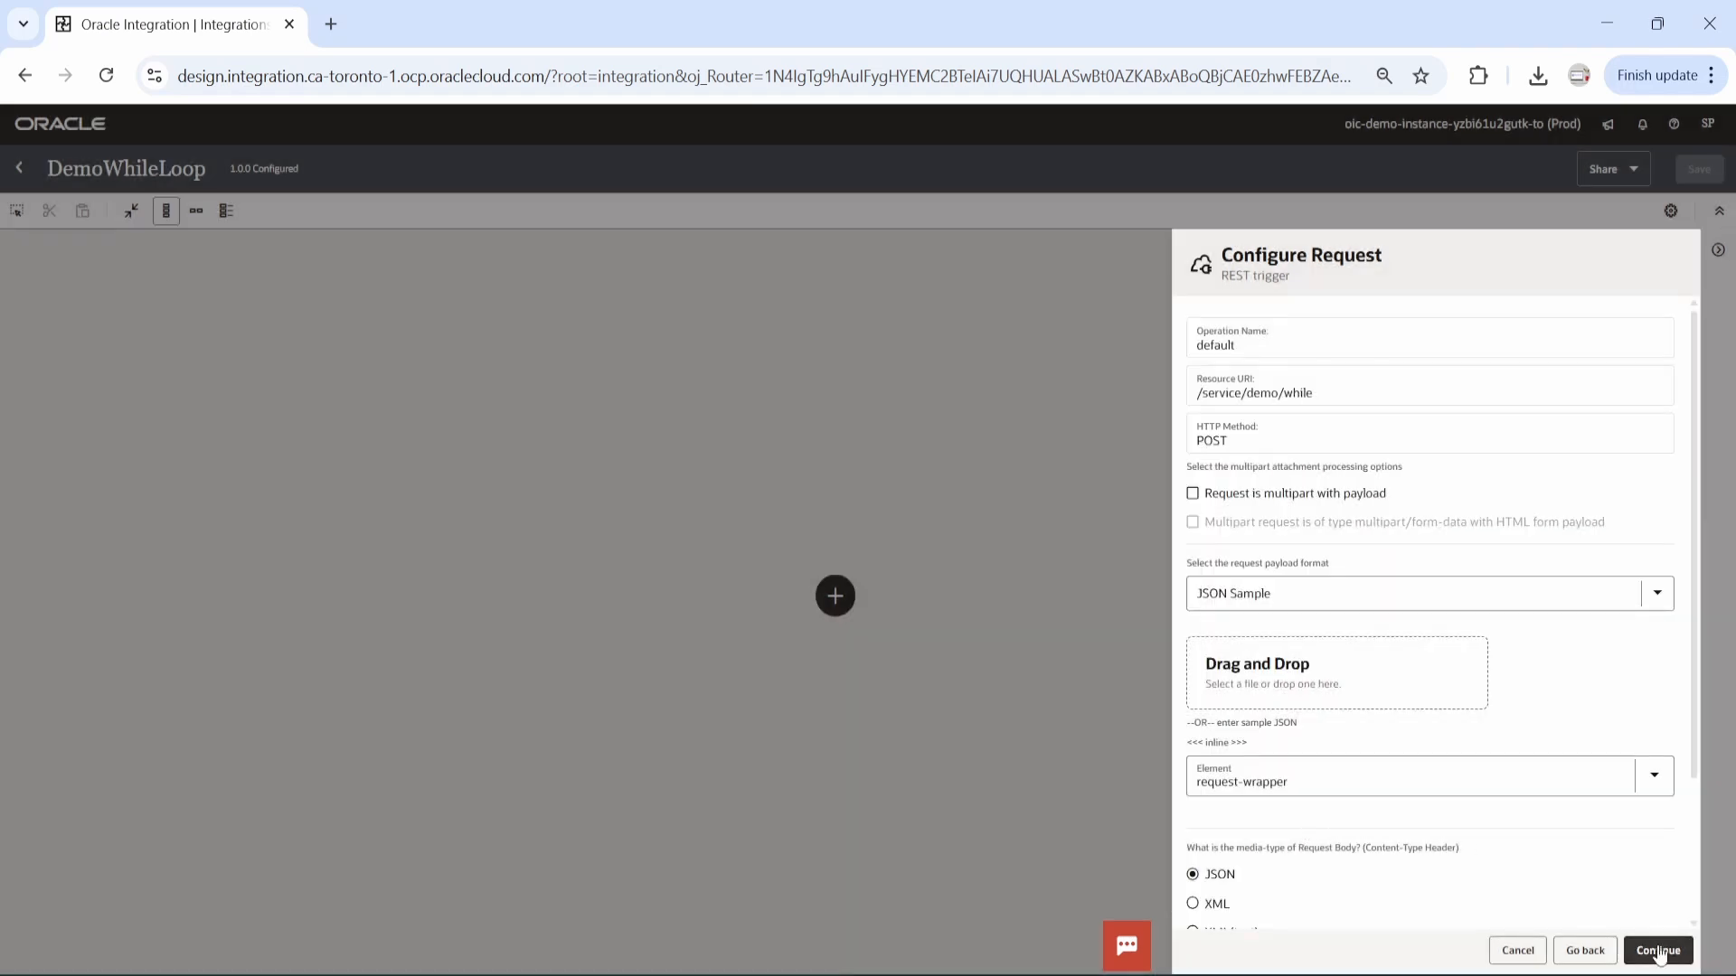
pyautogui.click(1659, 950)
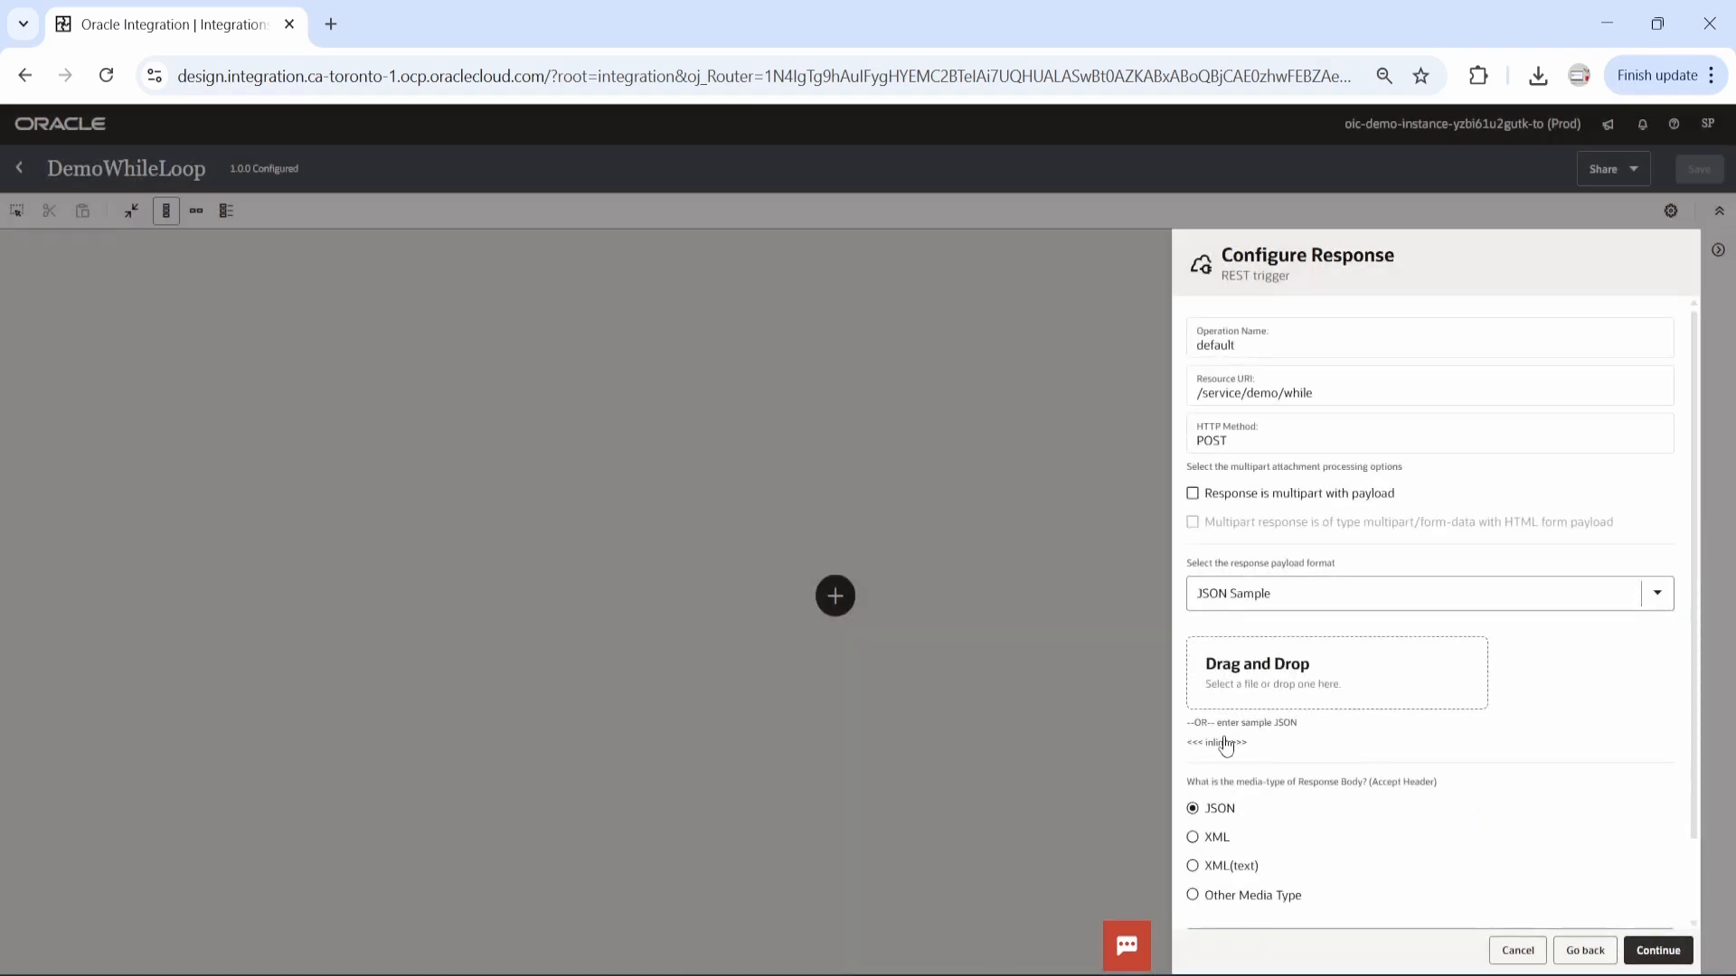
# Define the response payload with an inline JSON sample of eligibleCandidates and nonEligibleCandidates arrays, each entry holding name, age and result.
pyautogui.click(1224, 740)
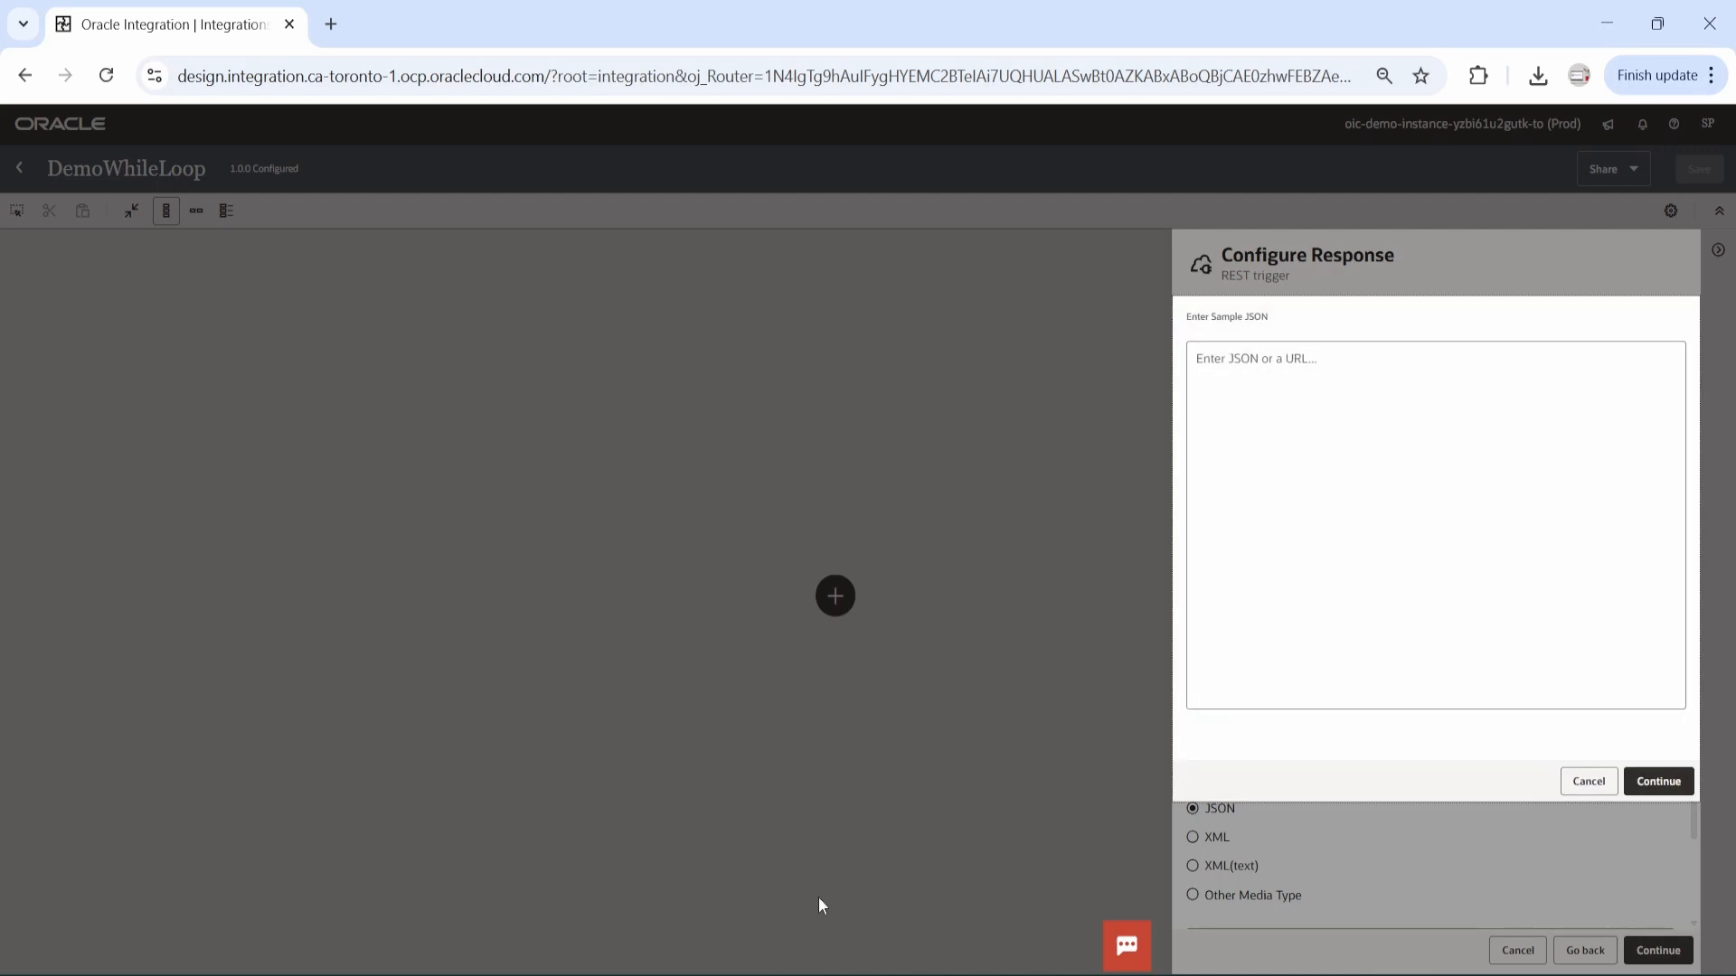
pyautogui.click(1337, 418)
pyautogui.hotkey('ctrl', 'v')
pyautogui.scroll(3, 1299, 587)
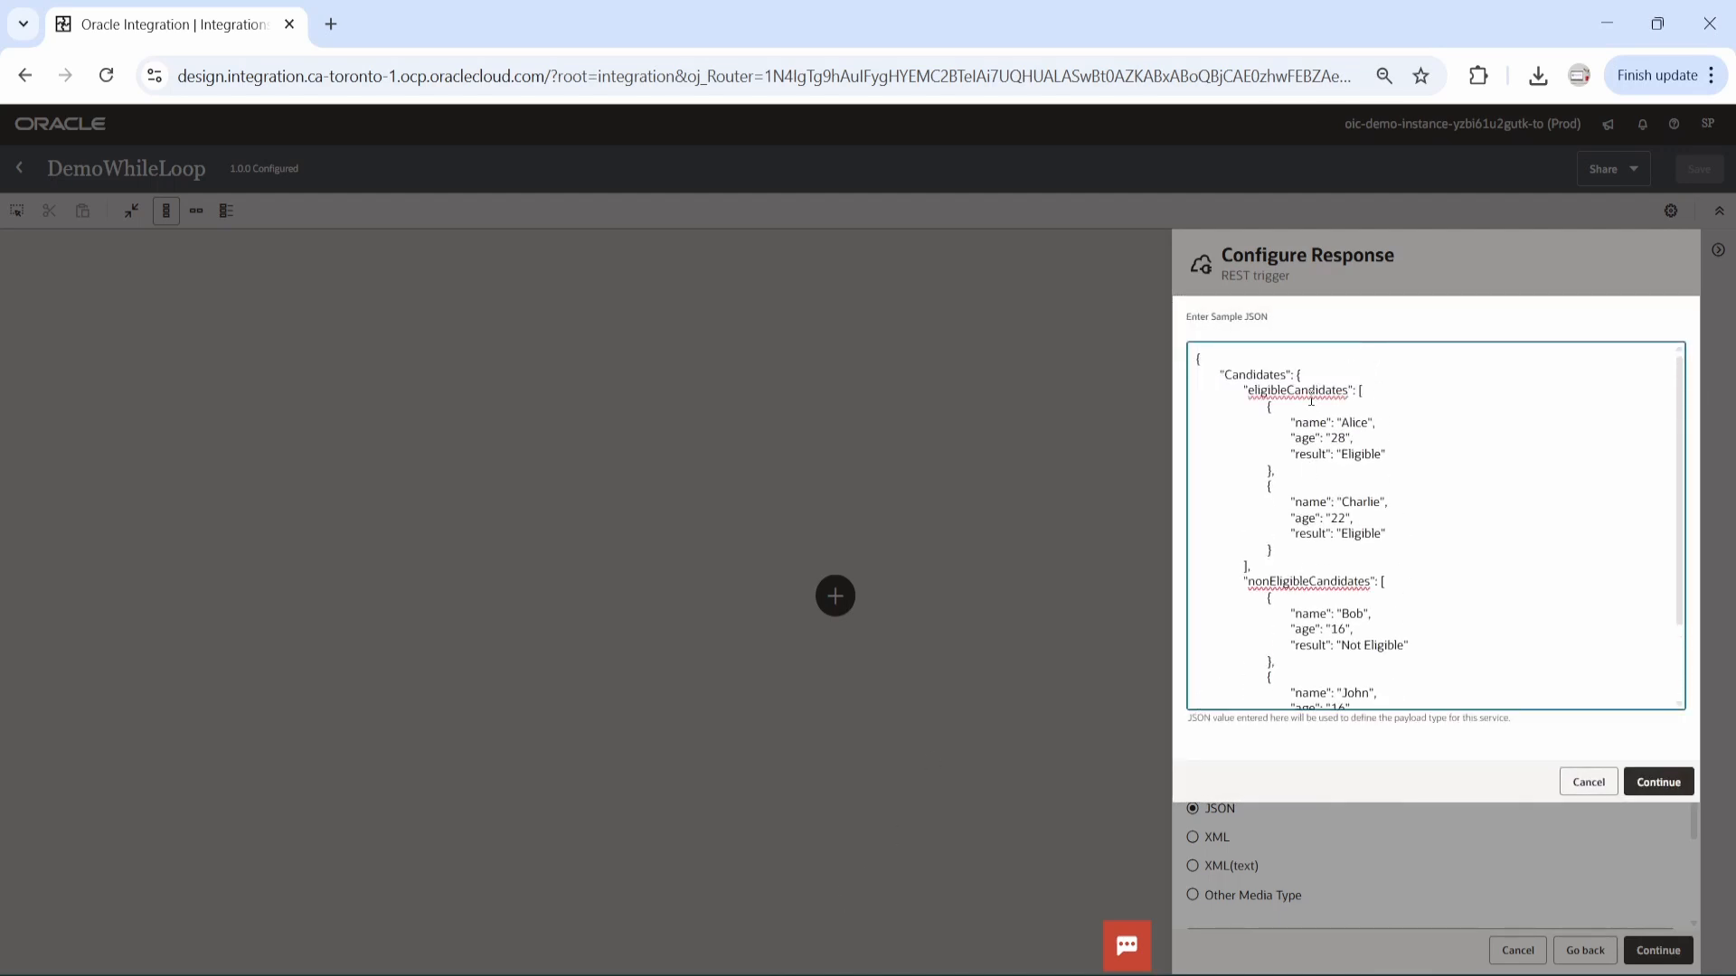
pyautogui.doubleClick(1252, 374)
pyautogui.click(1658, 781)
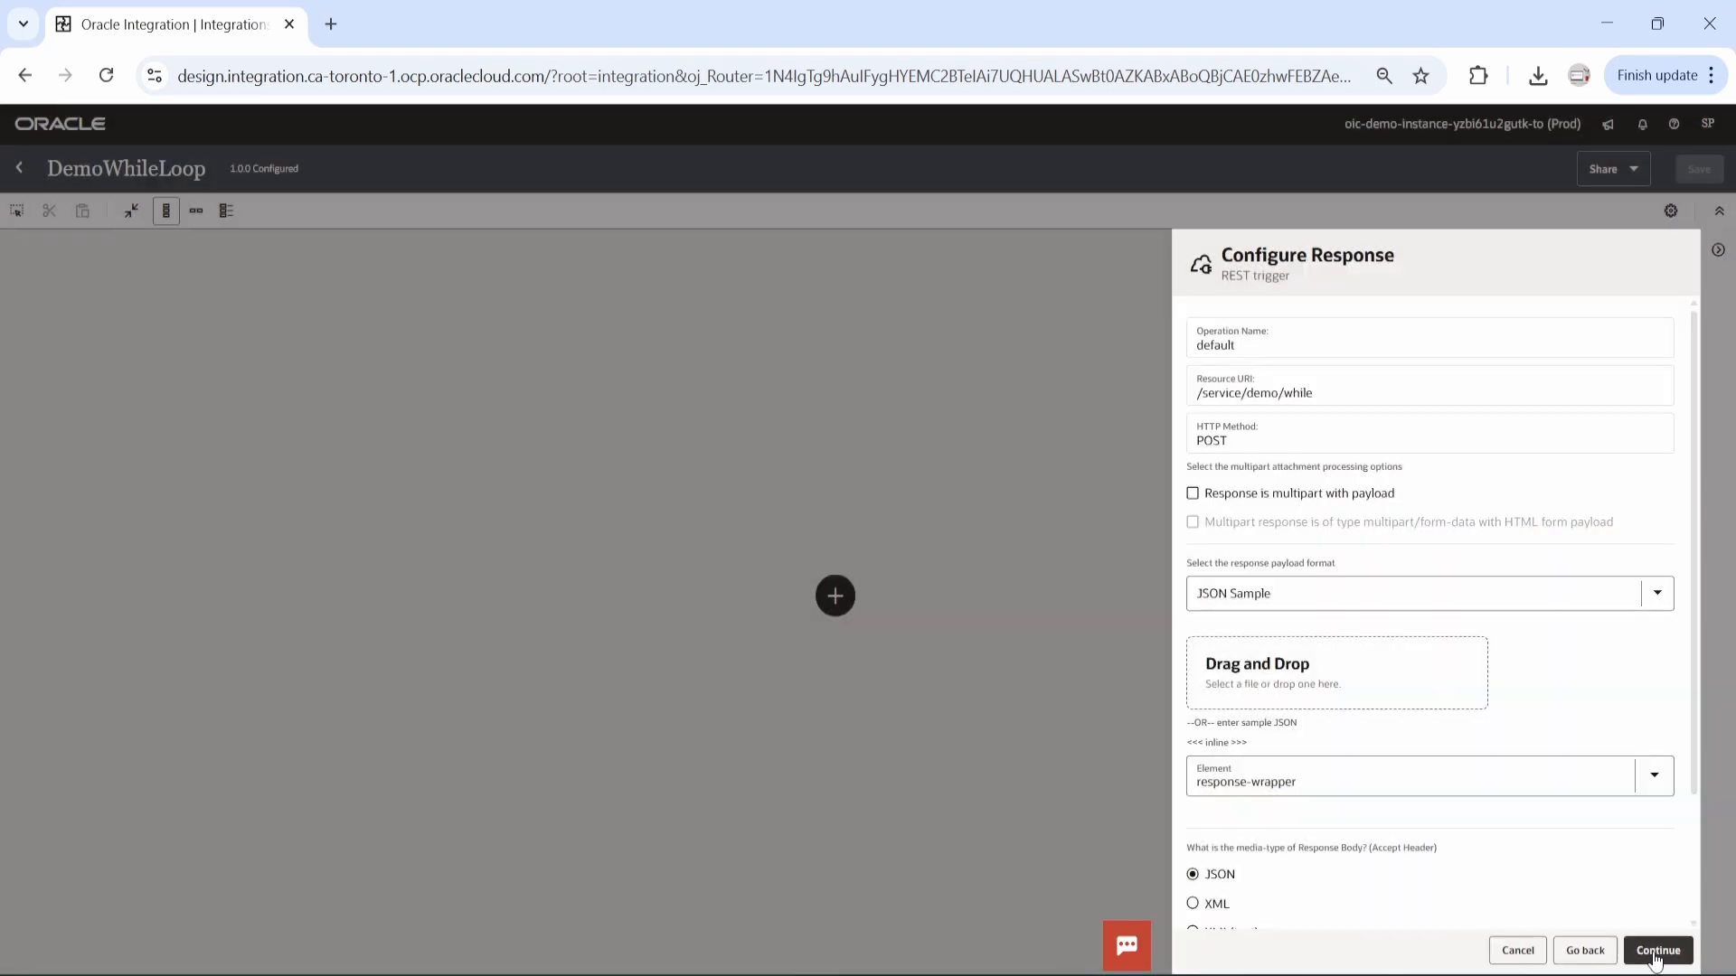
pyautogui.click(1655, 951)
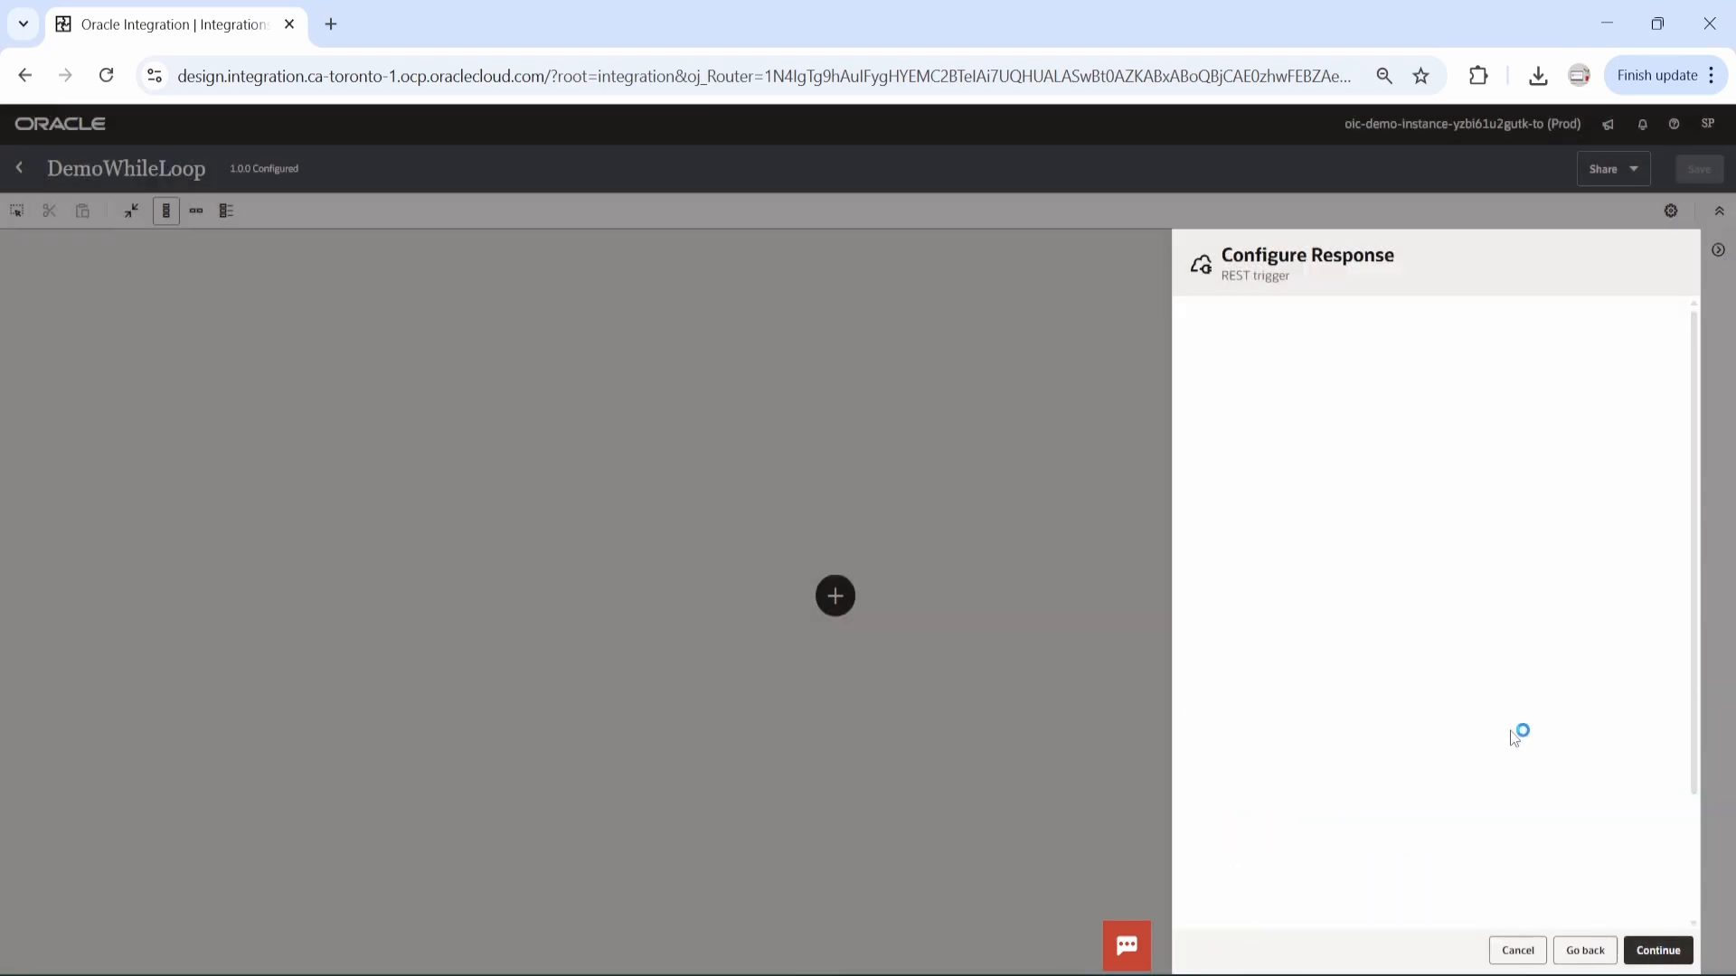
# Finish the REST trigger configuration and save the integration.
pyautogui.click(1671, 951)
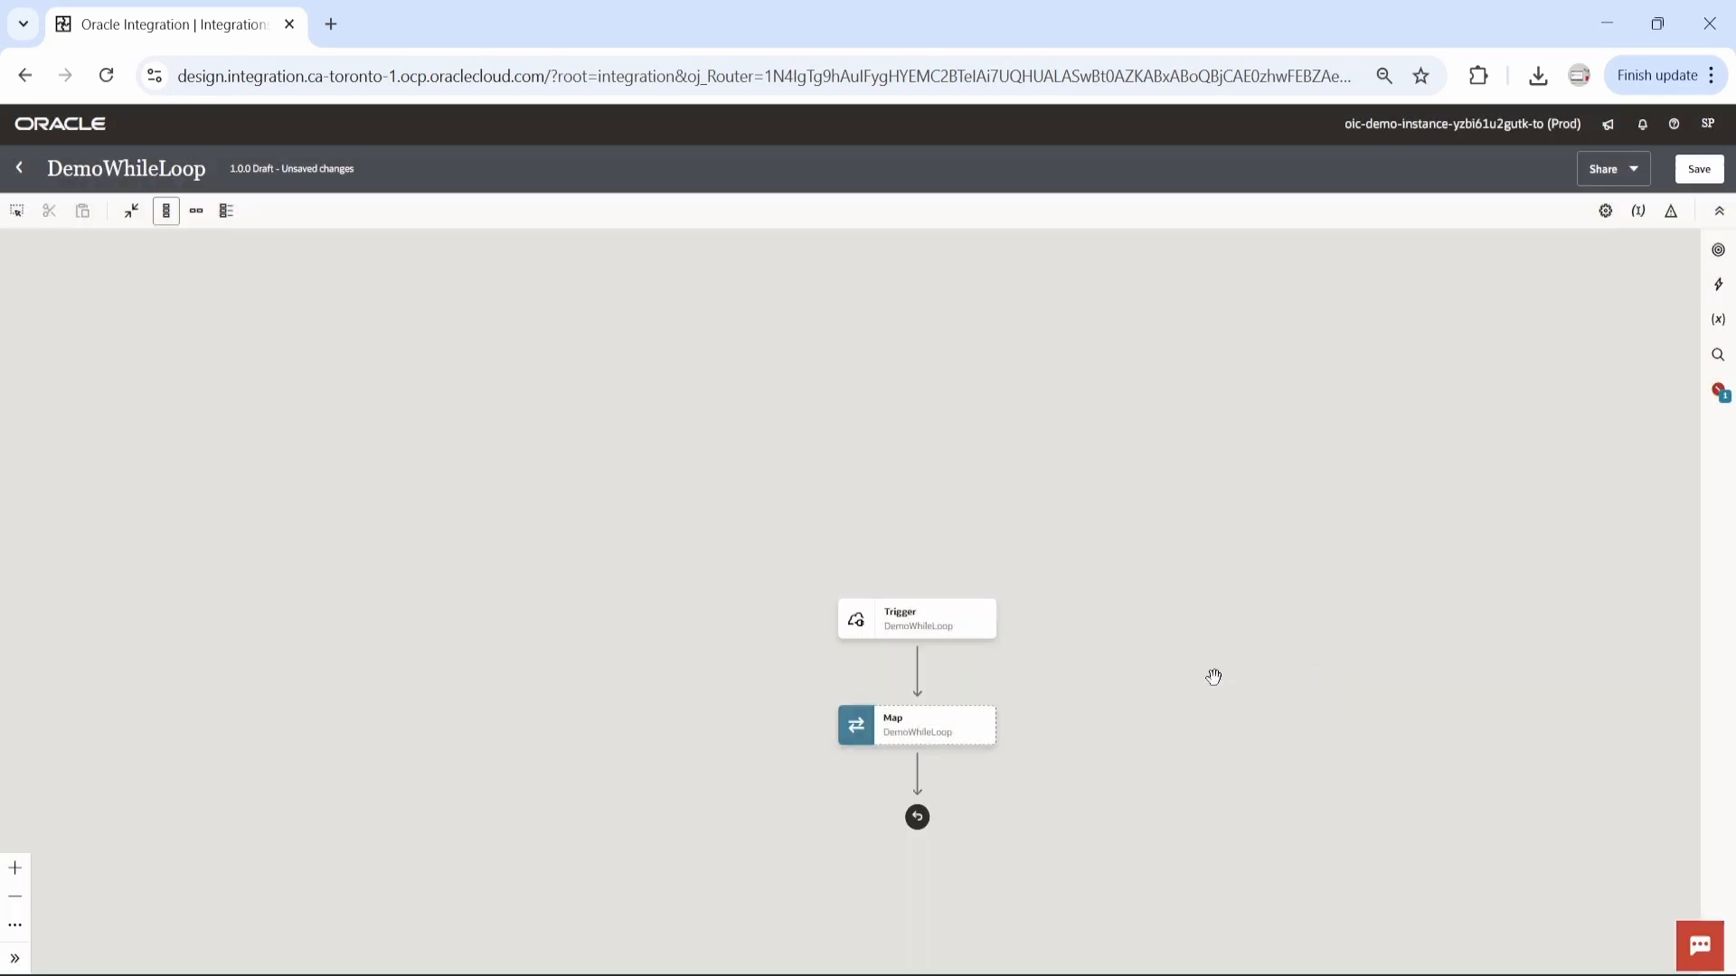
pyautogui.moveTo(1186, 688); pyautogui.dragTo(998, 515)
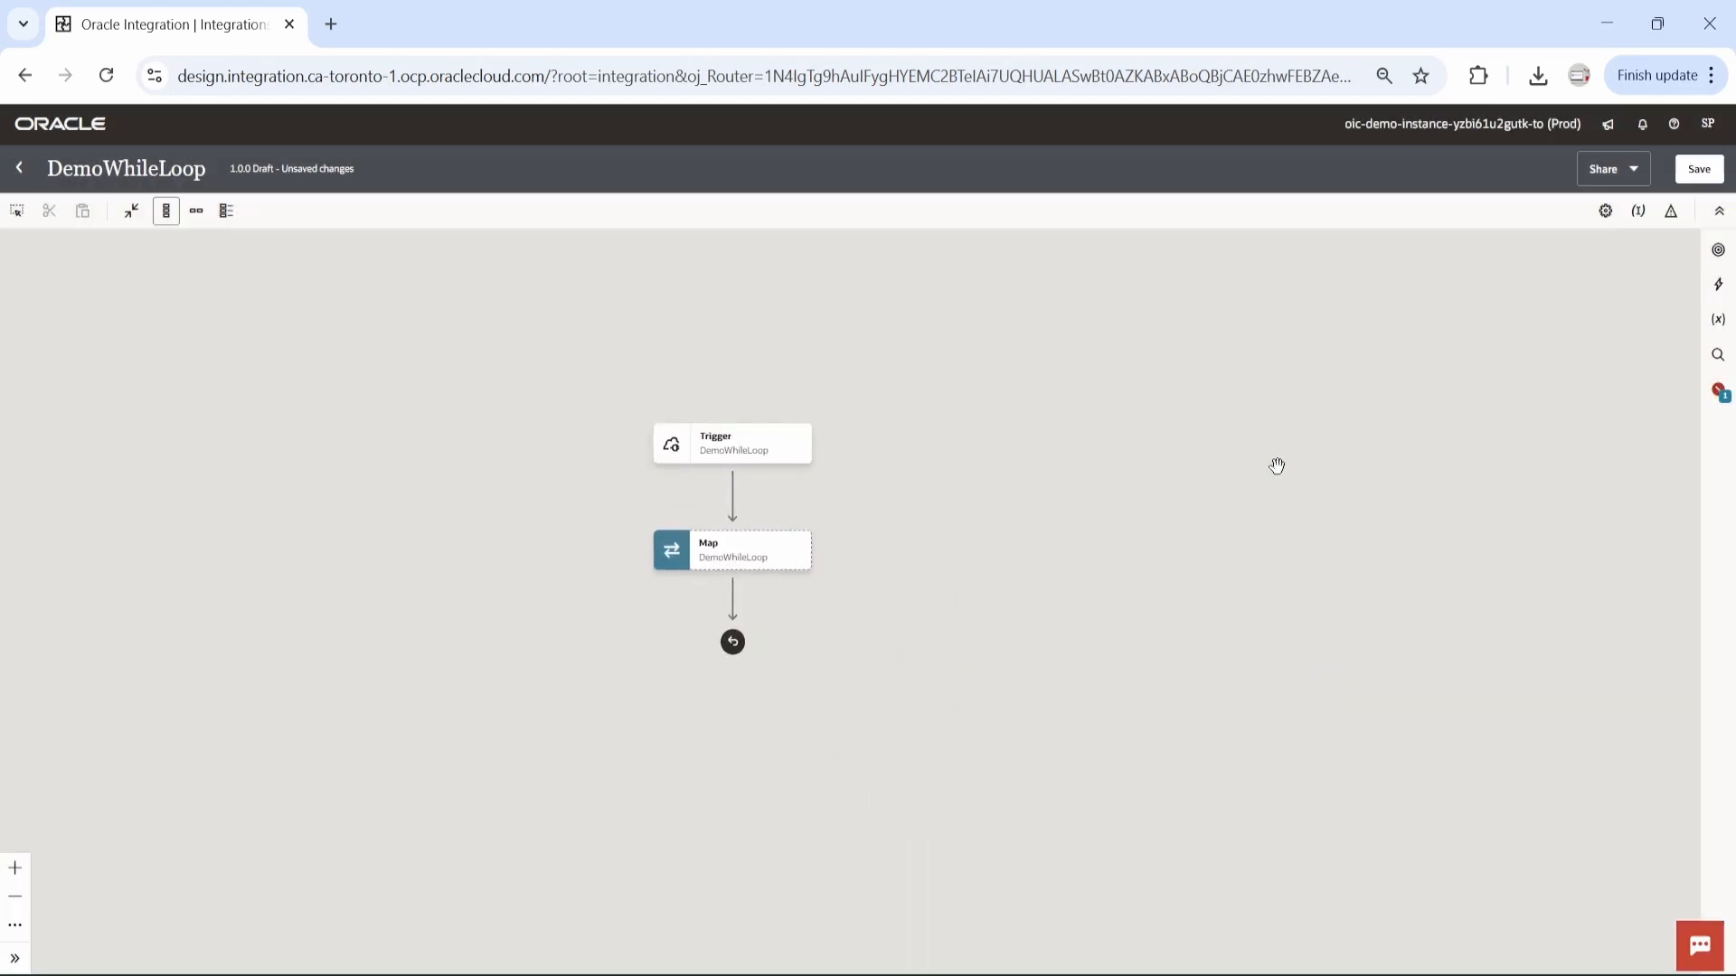
pyautogui.click(1699, 171)
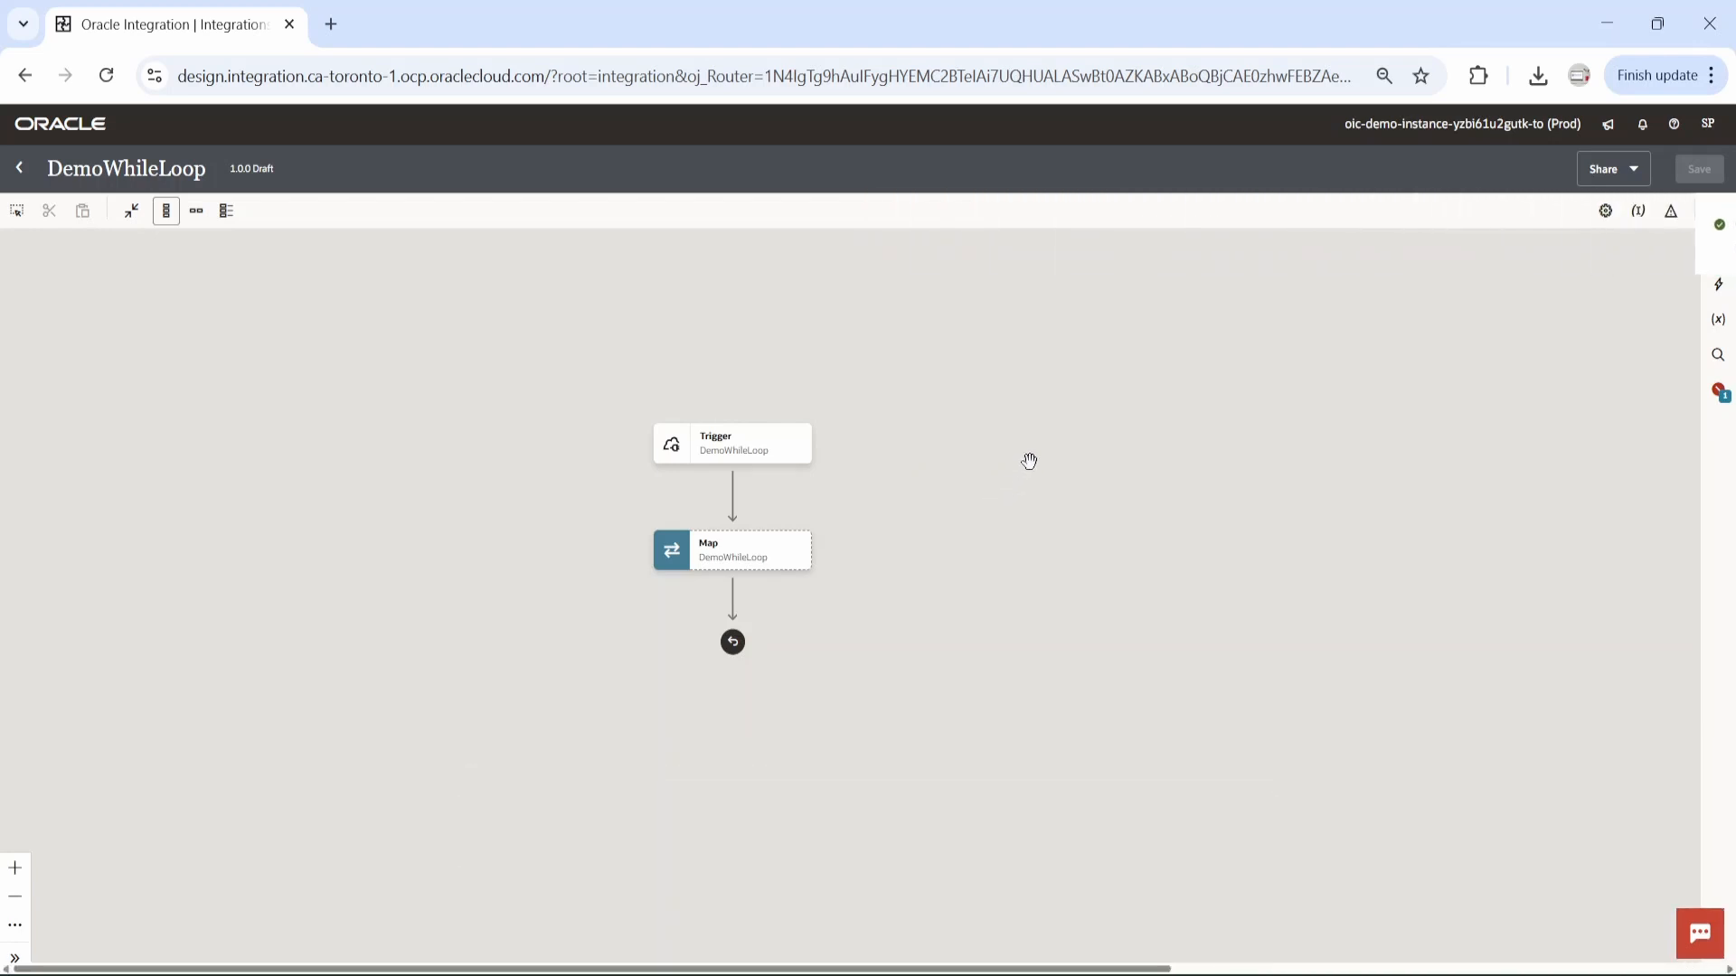
# Add a global variable named candidatesCount of type Number.
pyautogui.moveTo(735, 503)
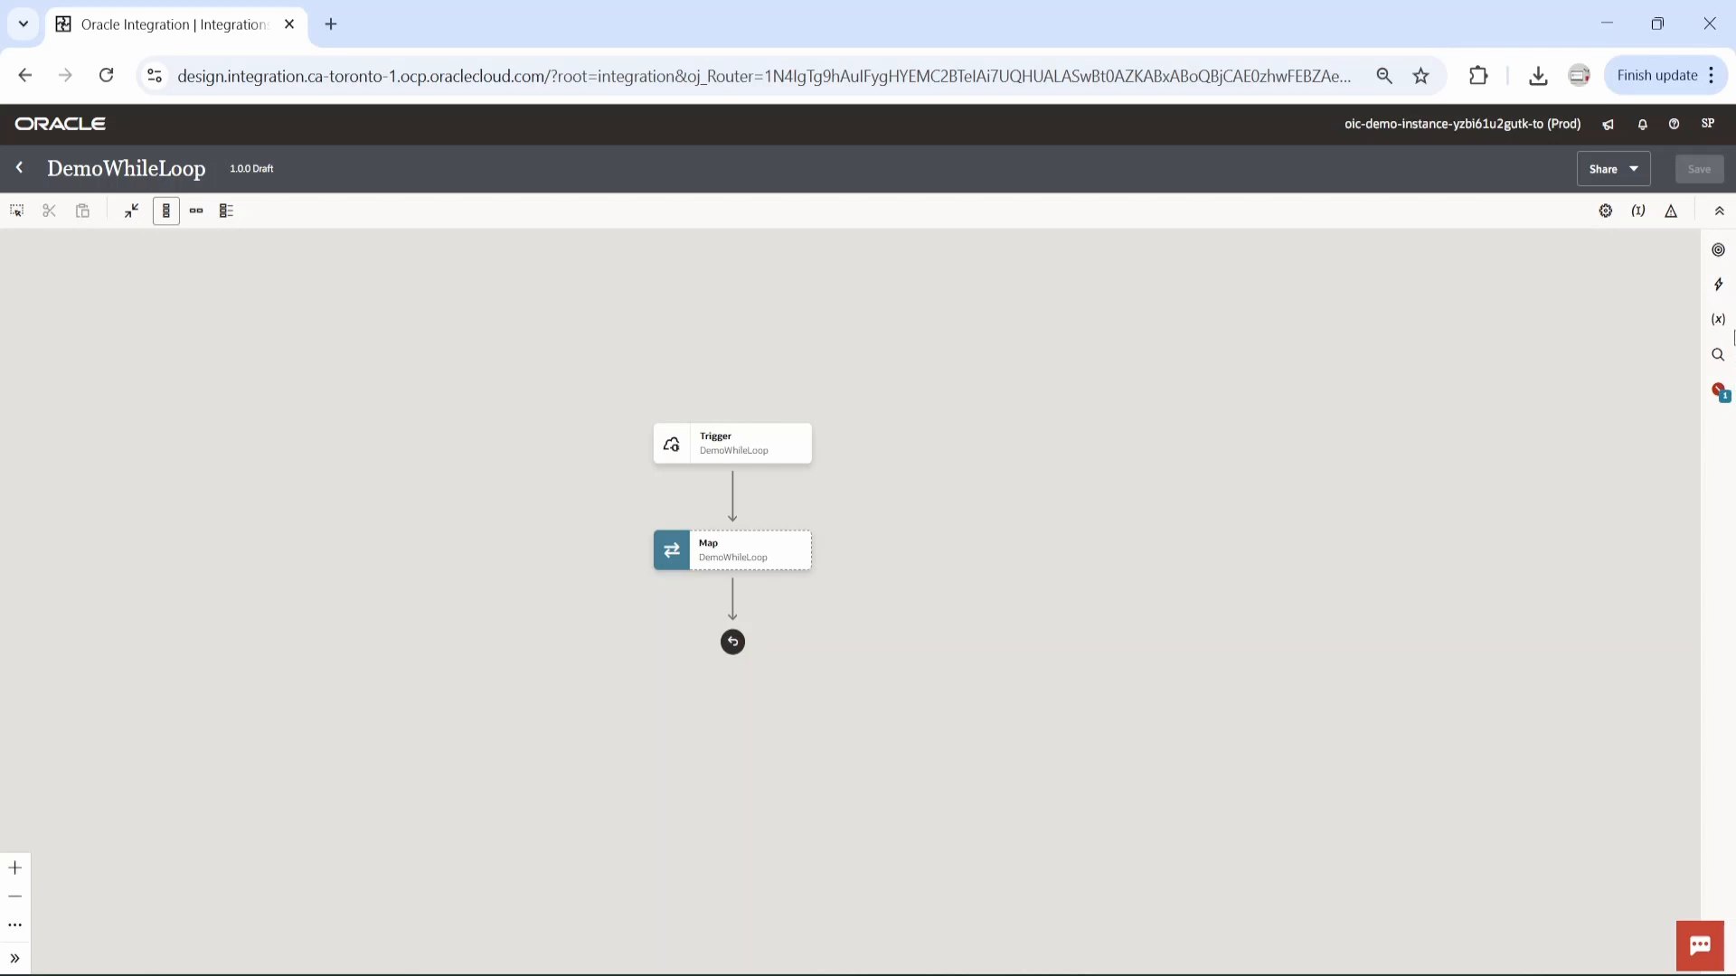
pyautogui.click(1718, 318)
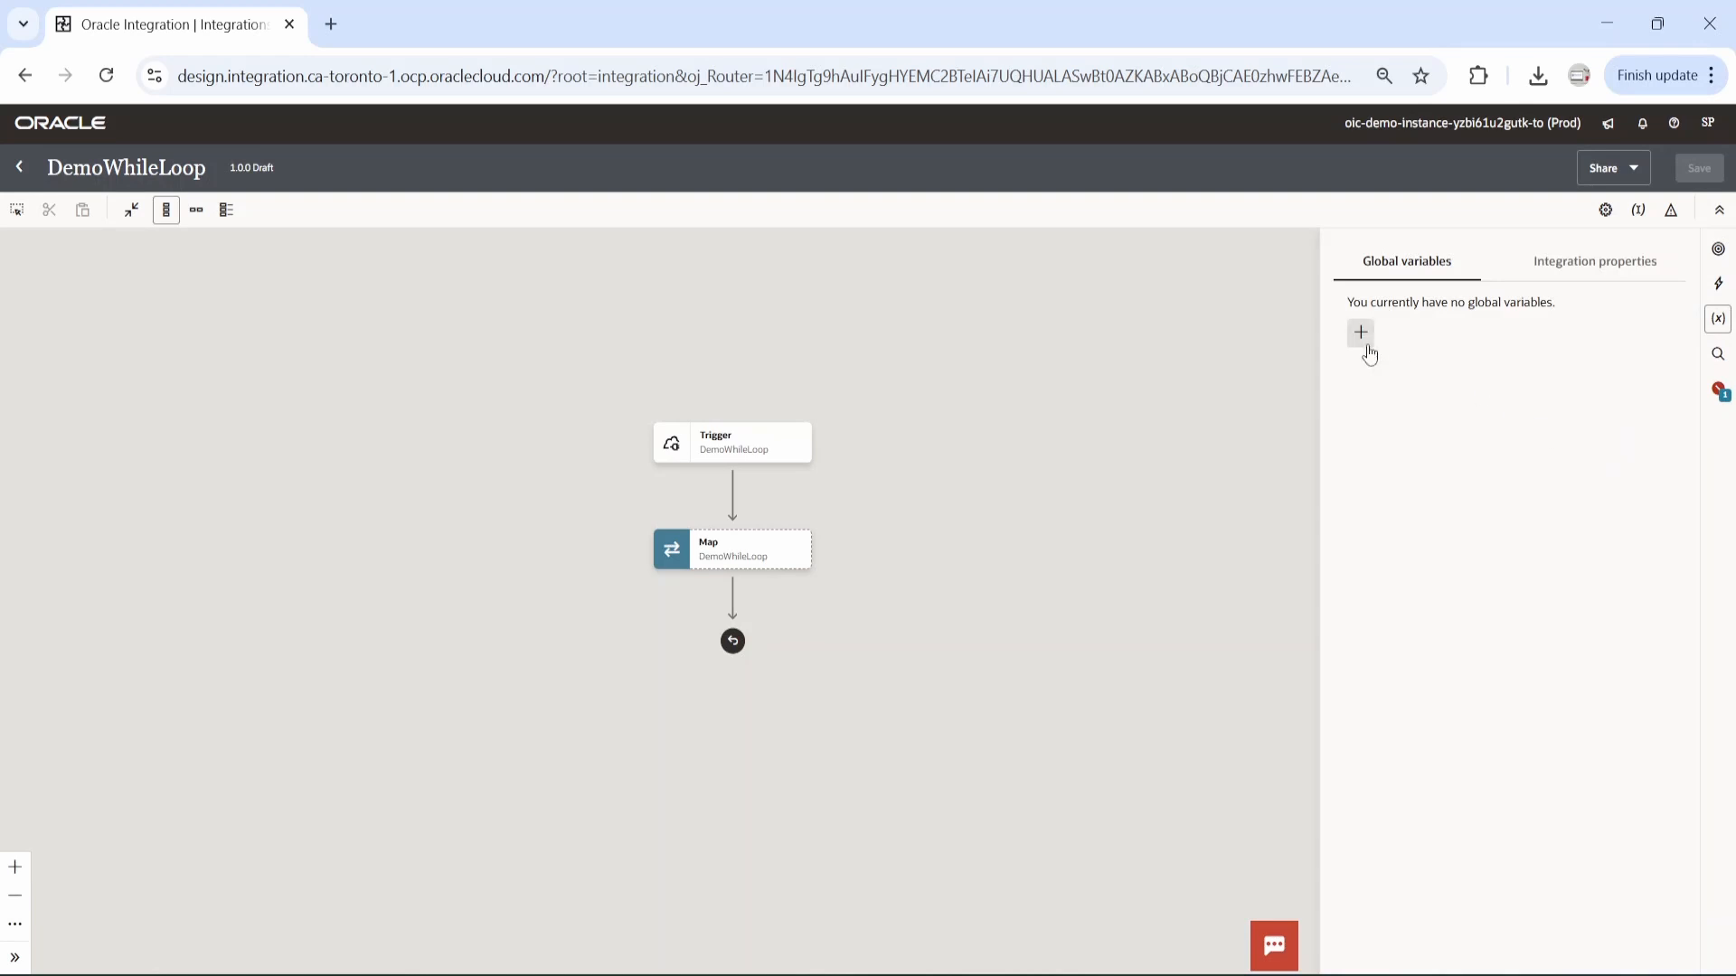
pyautogui.click(1364, 332)
pyautogui.click(1412, 369)
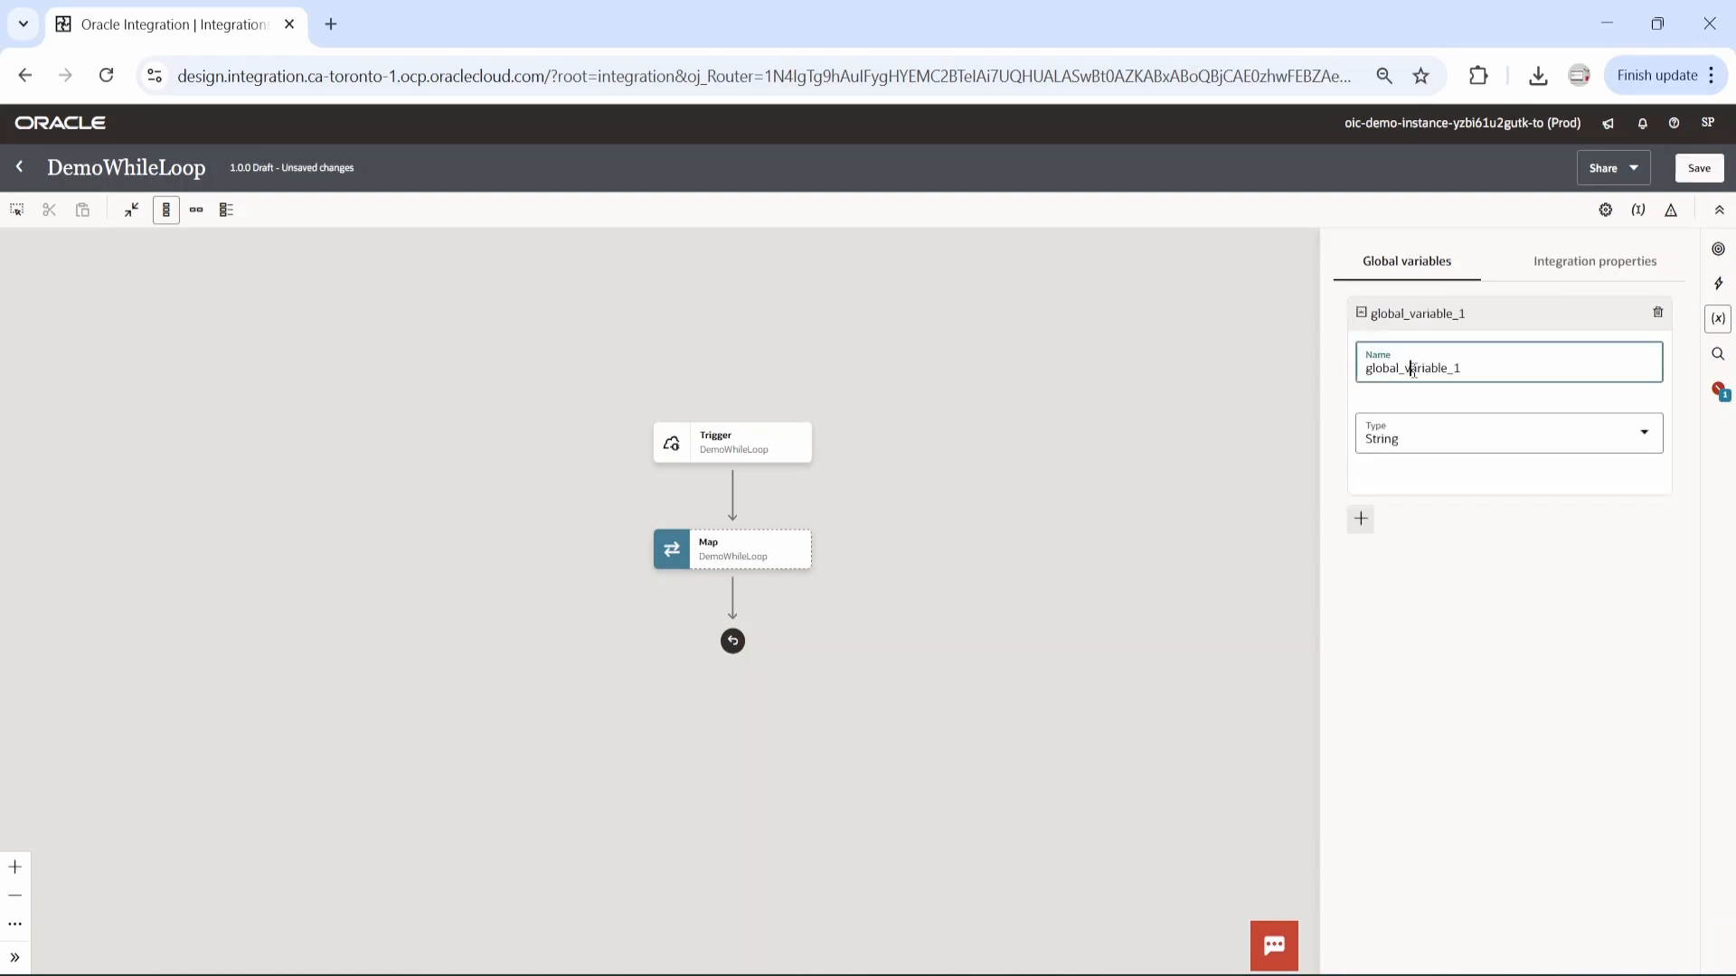
pyautogui.doubleClick(1412, 369)
pyautogui.write('c')
pyautogui.press('BackSpace')
pyautogui.write('candidatesCount')
pyautogui.click(1643, 437)
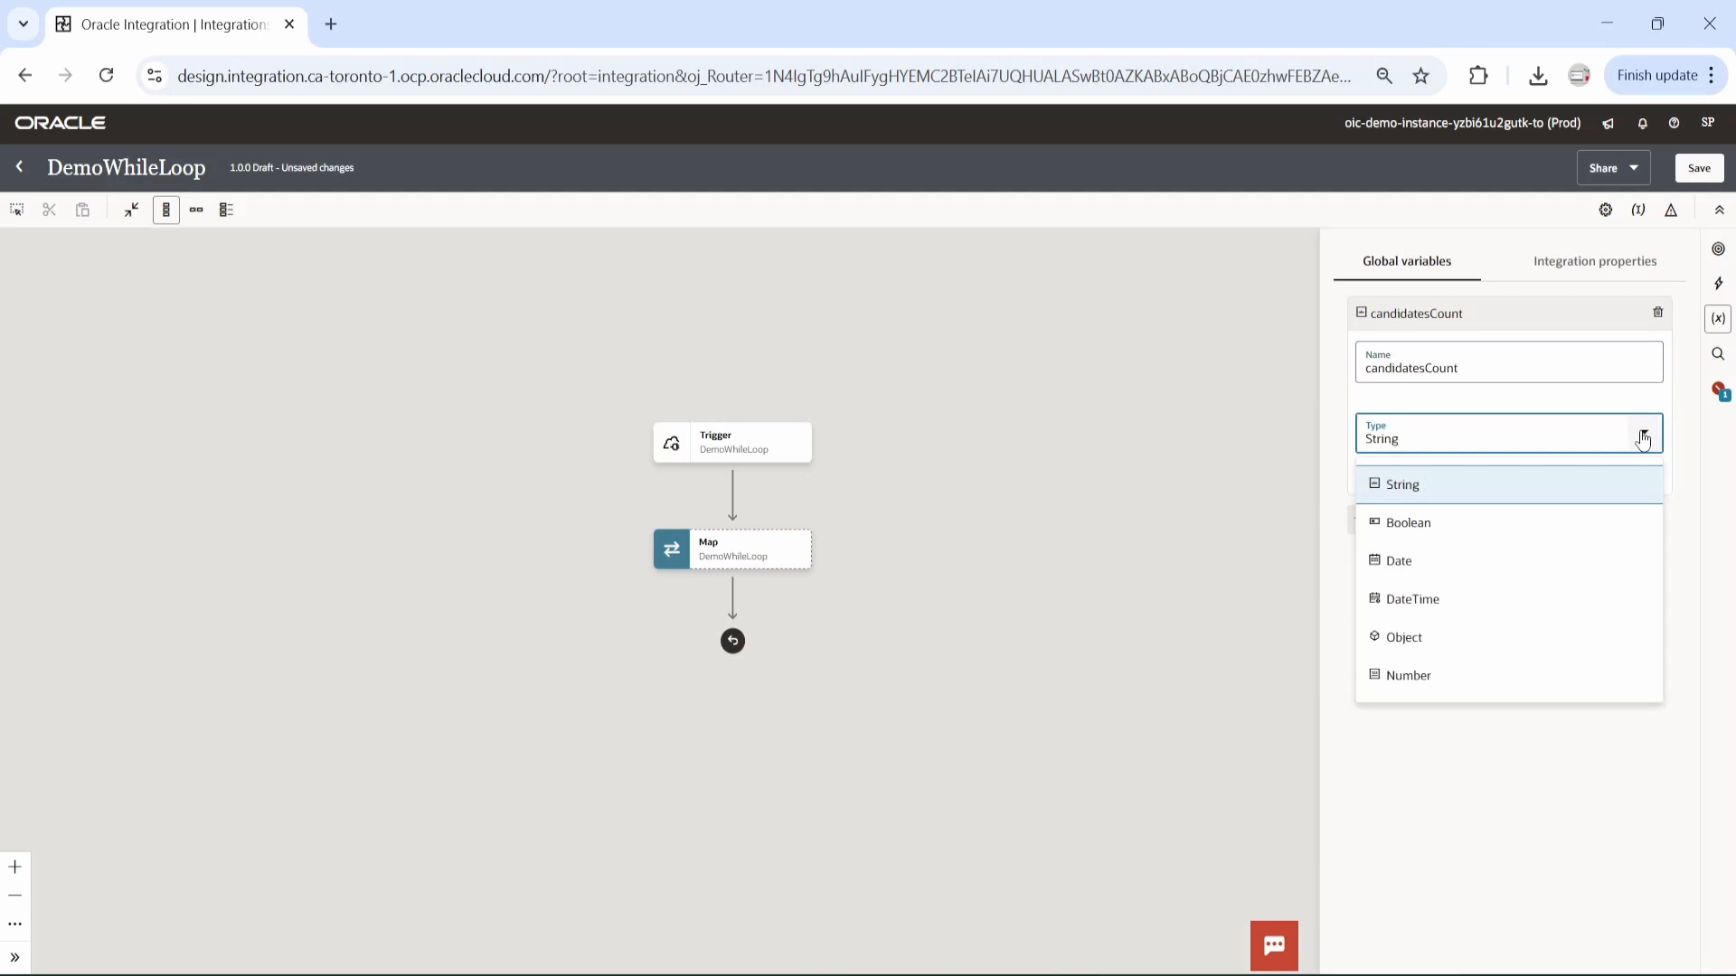
pyautogui.click(1447, 680)
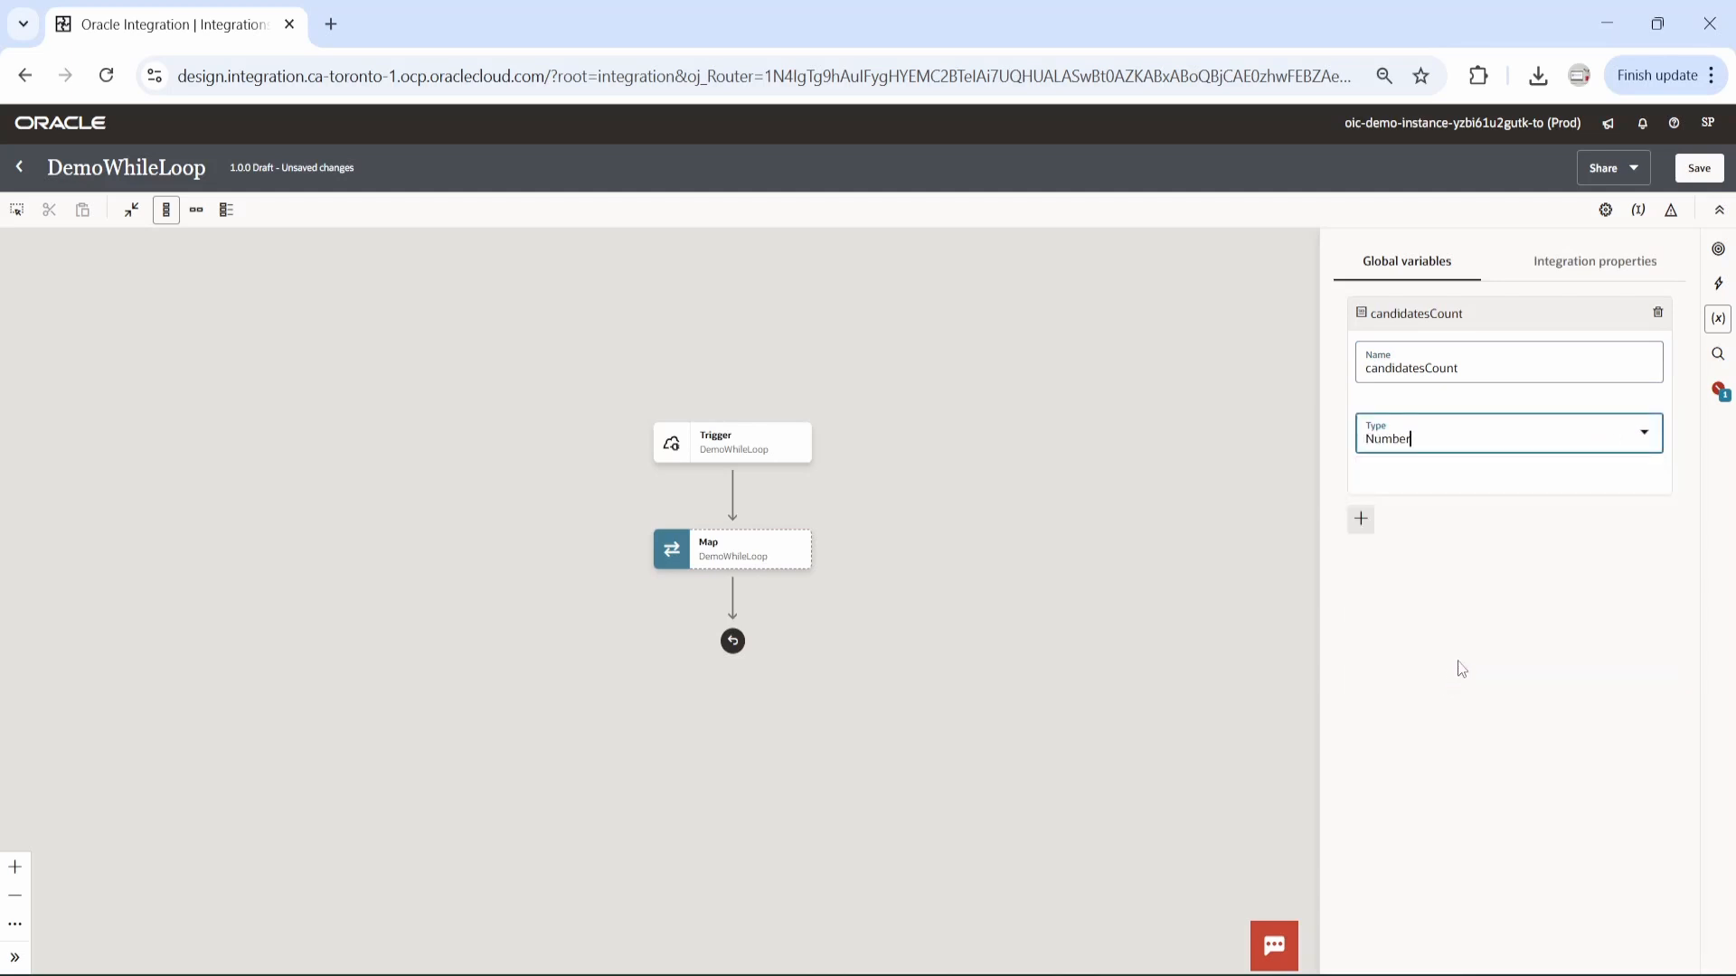
# Add a second global variable named whileCounter of type Number and save the integration.
pyautogui.click(1362, 519)
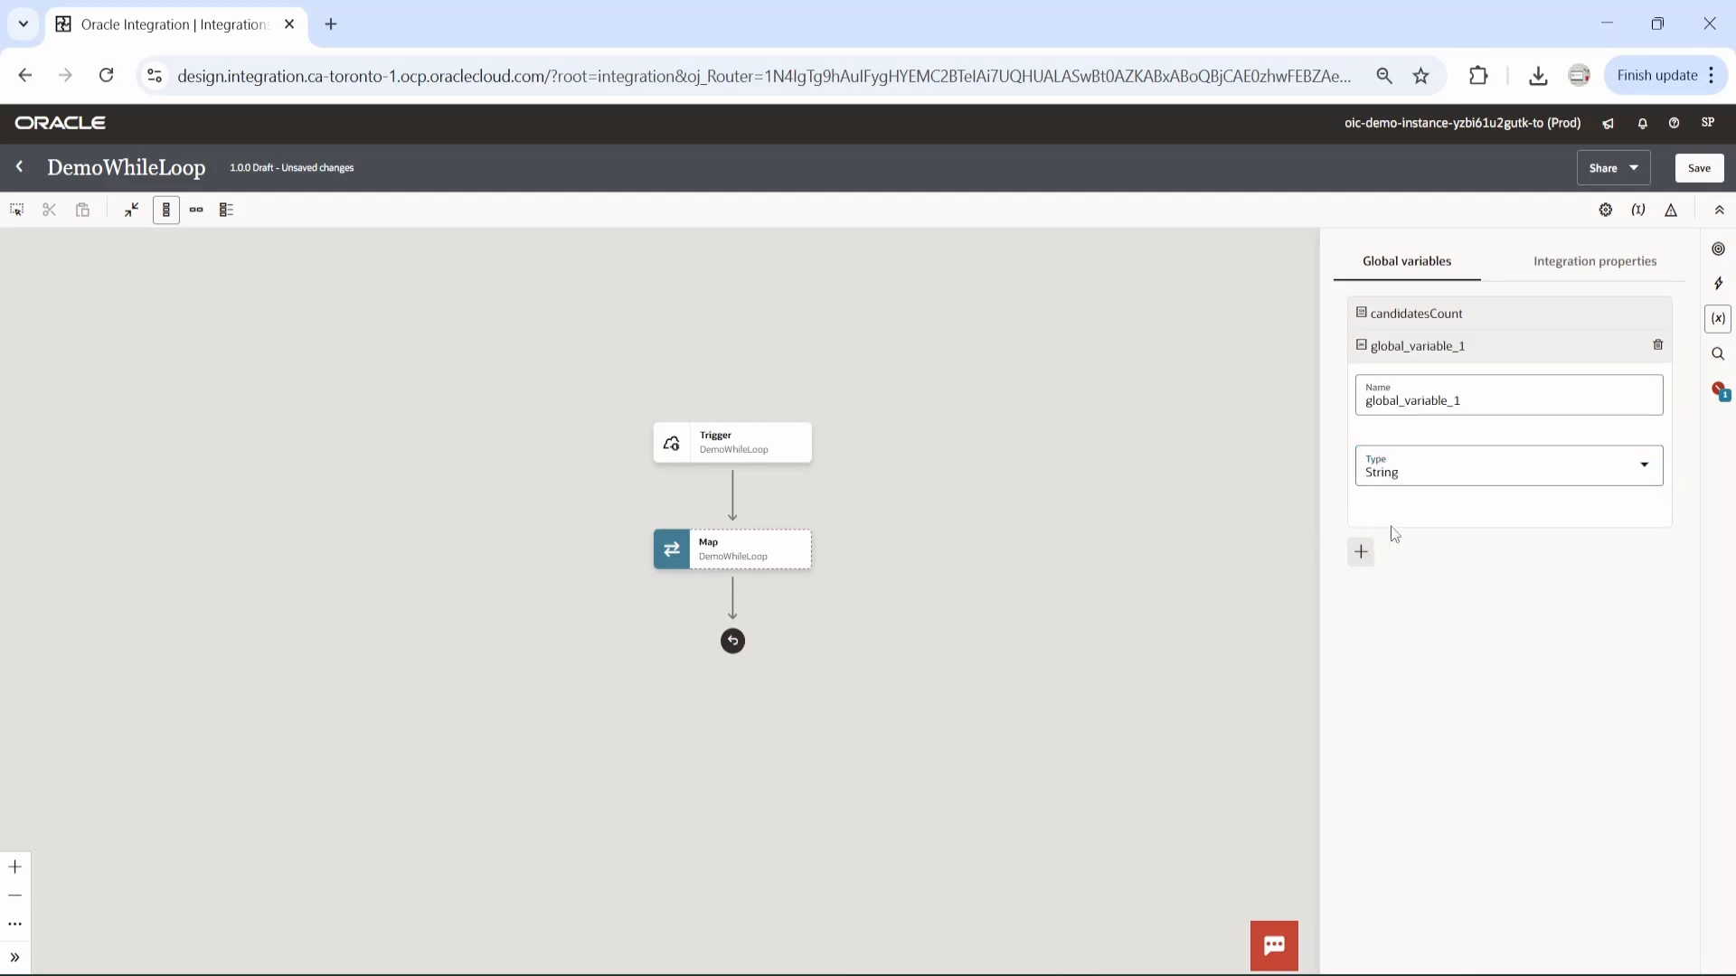
pyautogui.doubleClick(1399, 405)
pyautogui.write('whil')
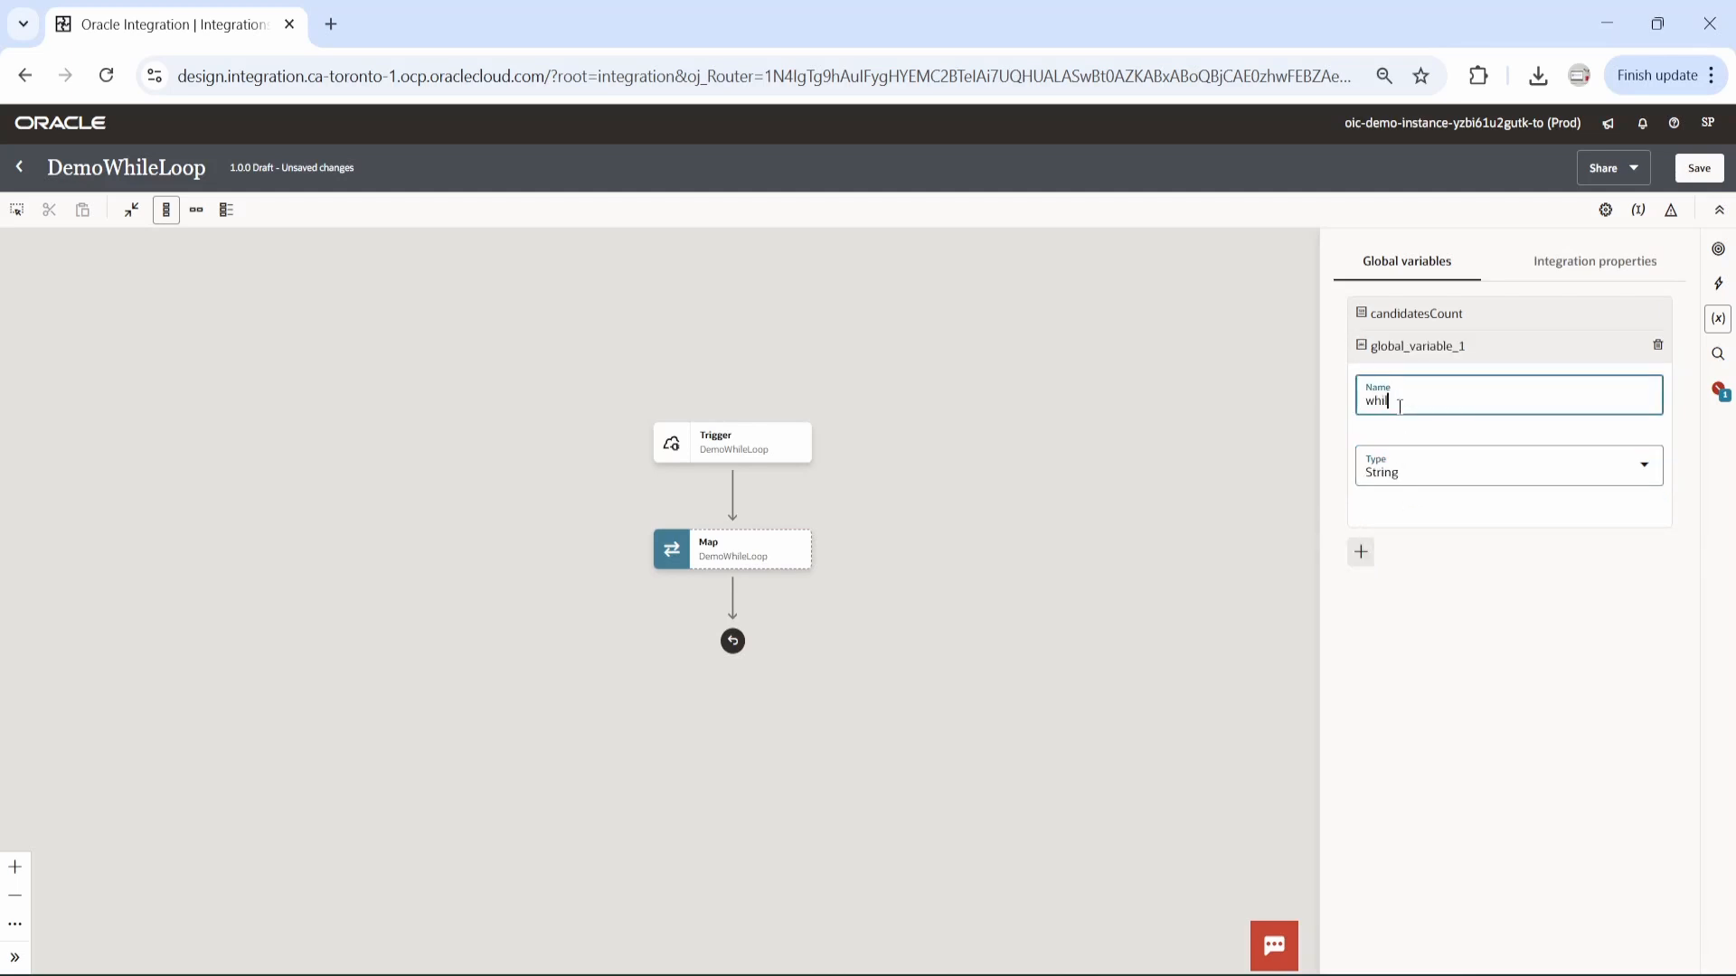
pyautogui.write('eCounter')
pyautogui.click(1641, 466)
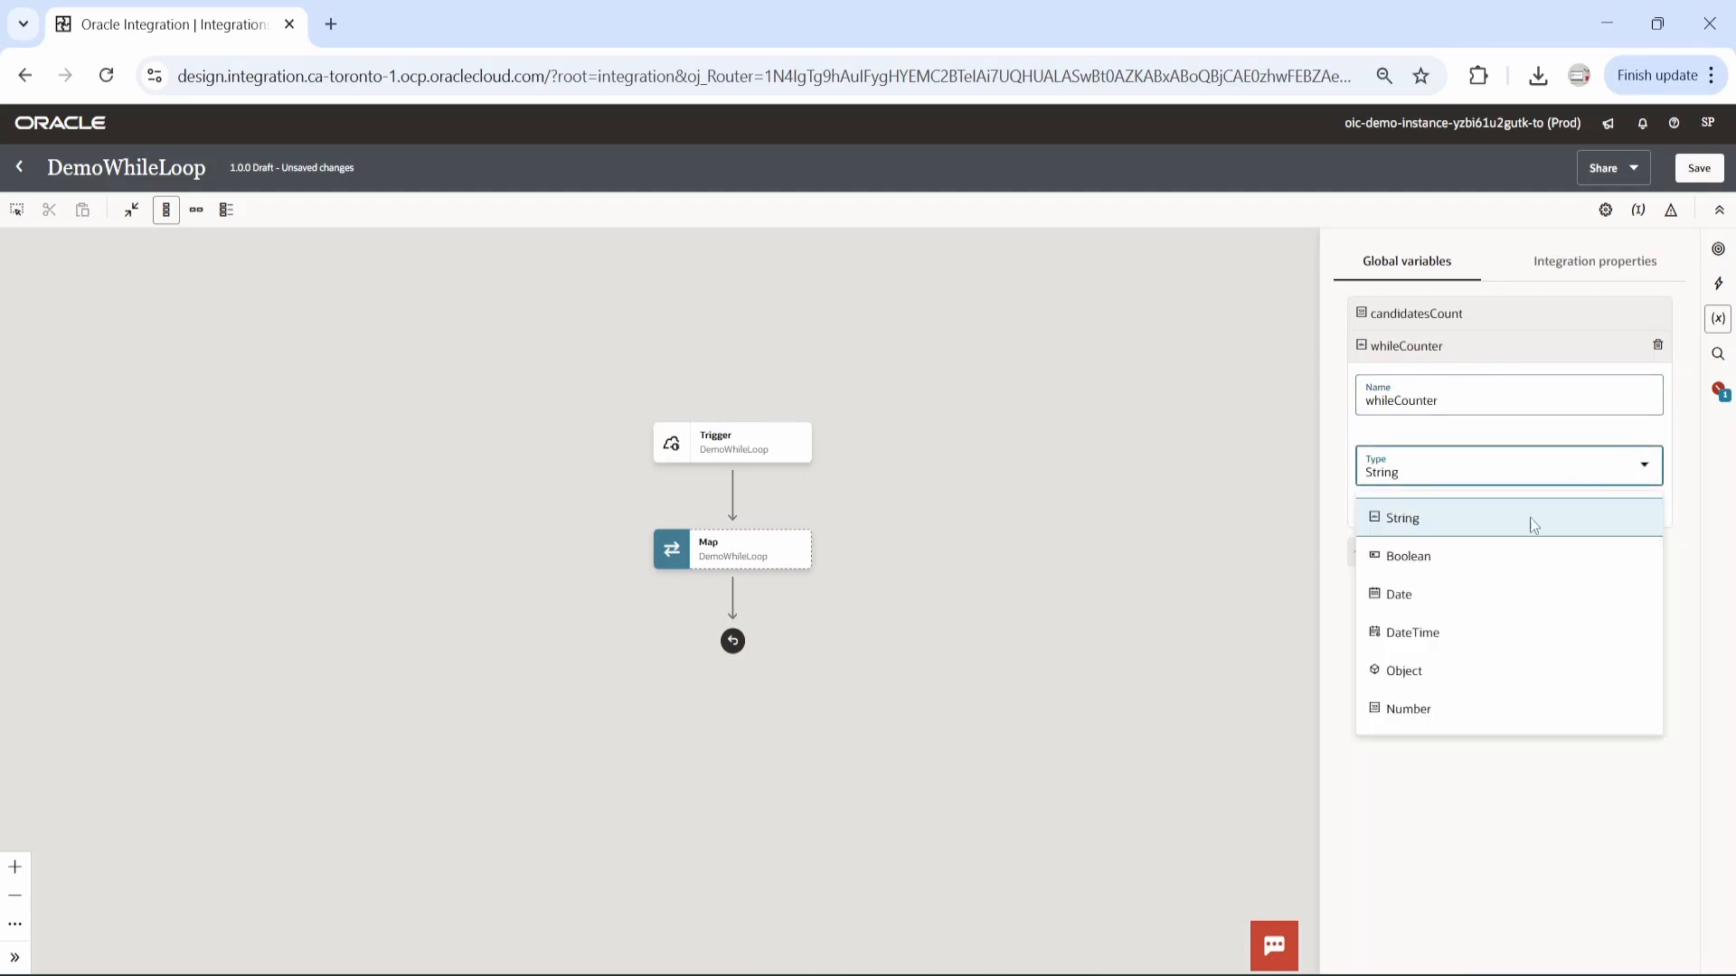
pyautogui.click(1409, 710)
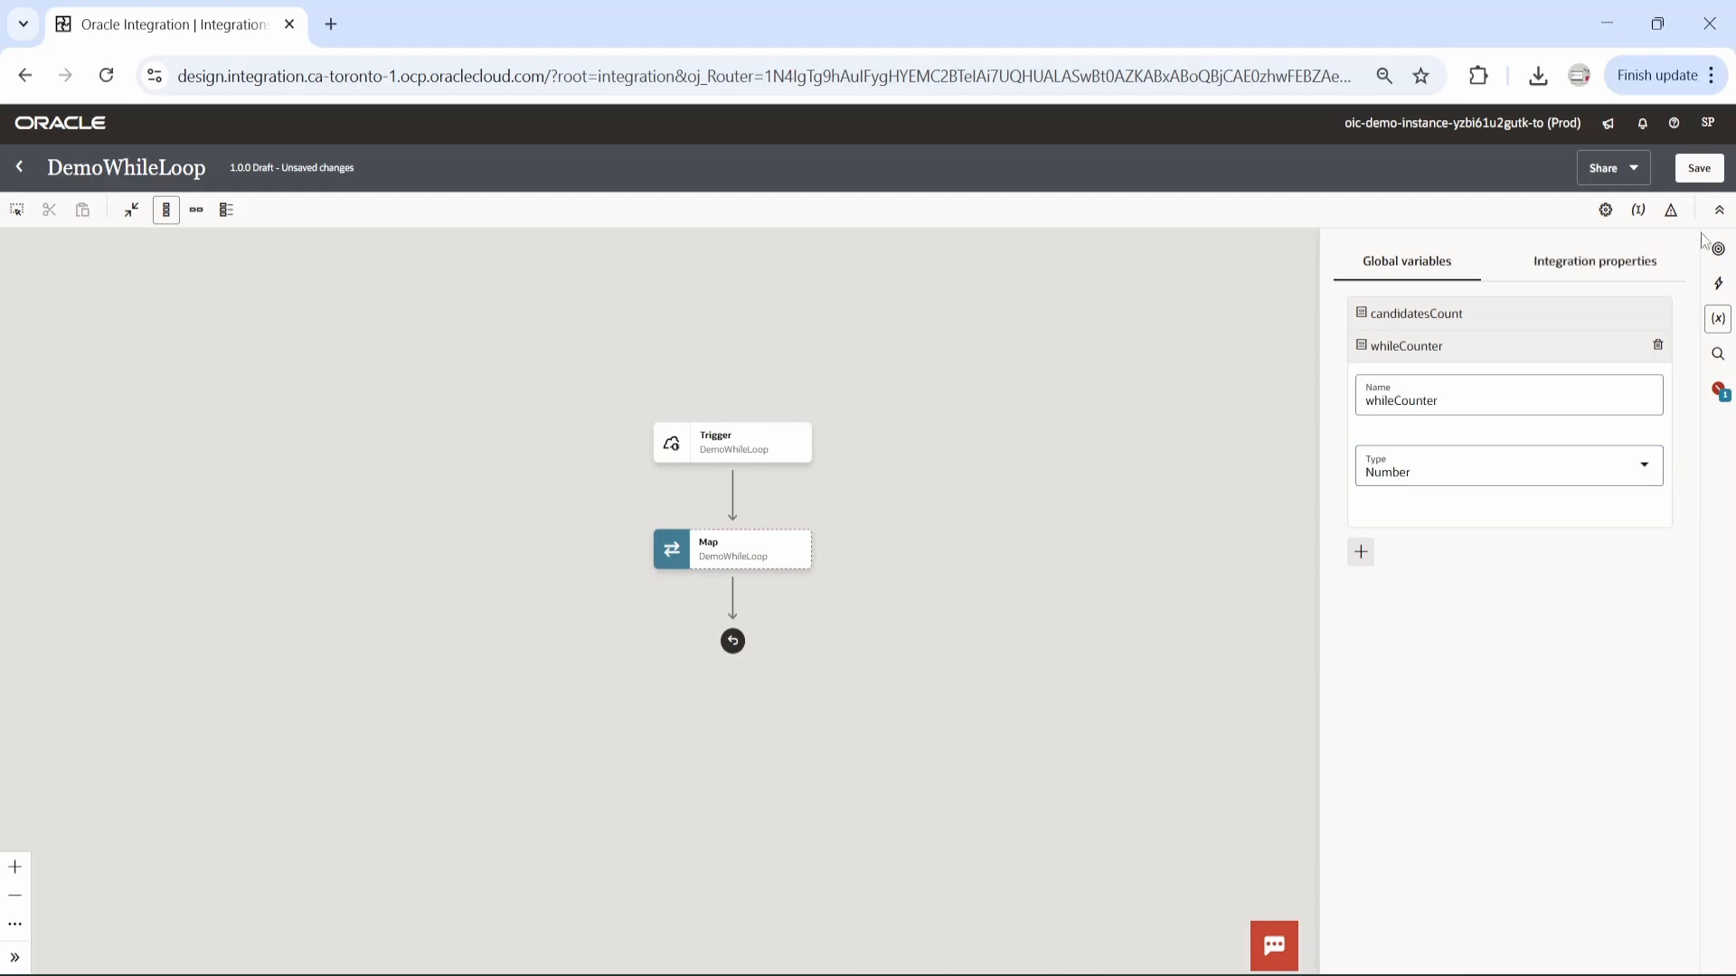
pyautogui.click(1707, 174)
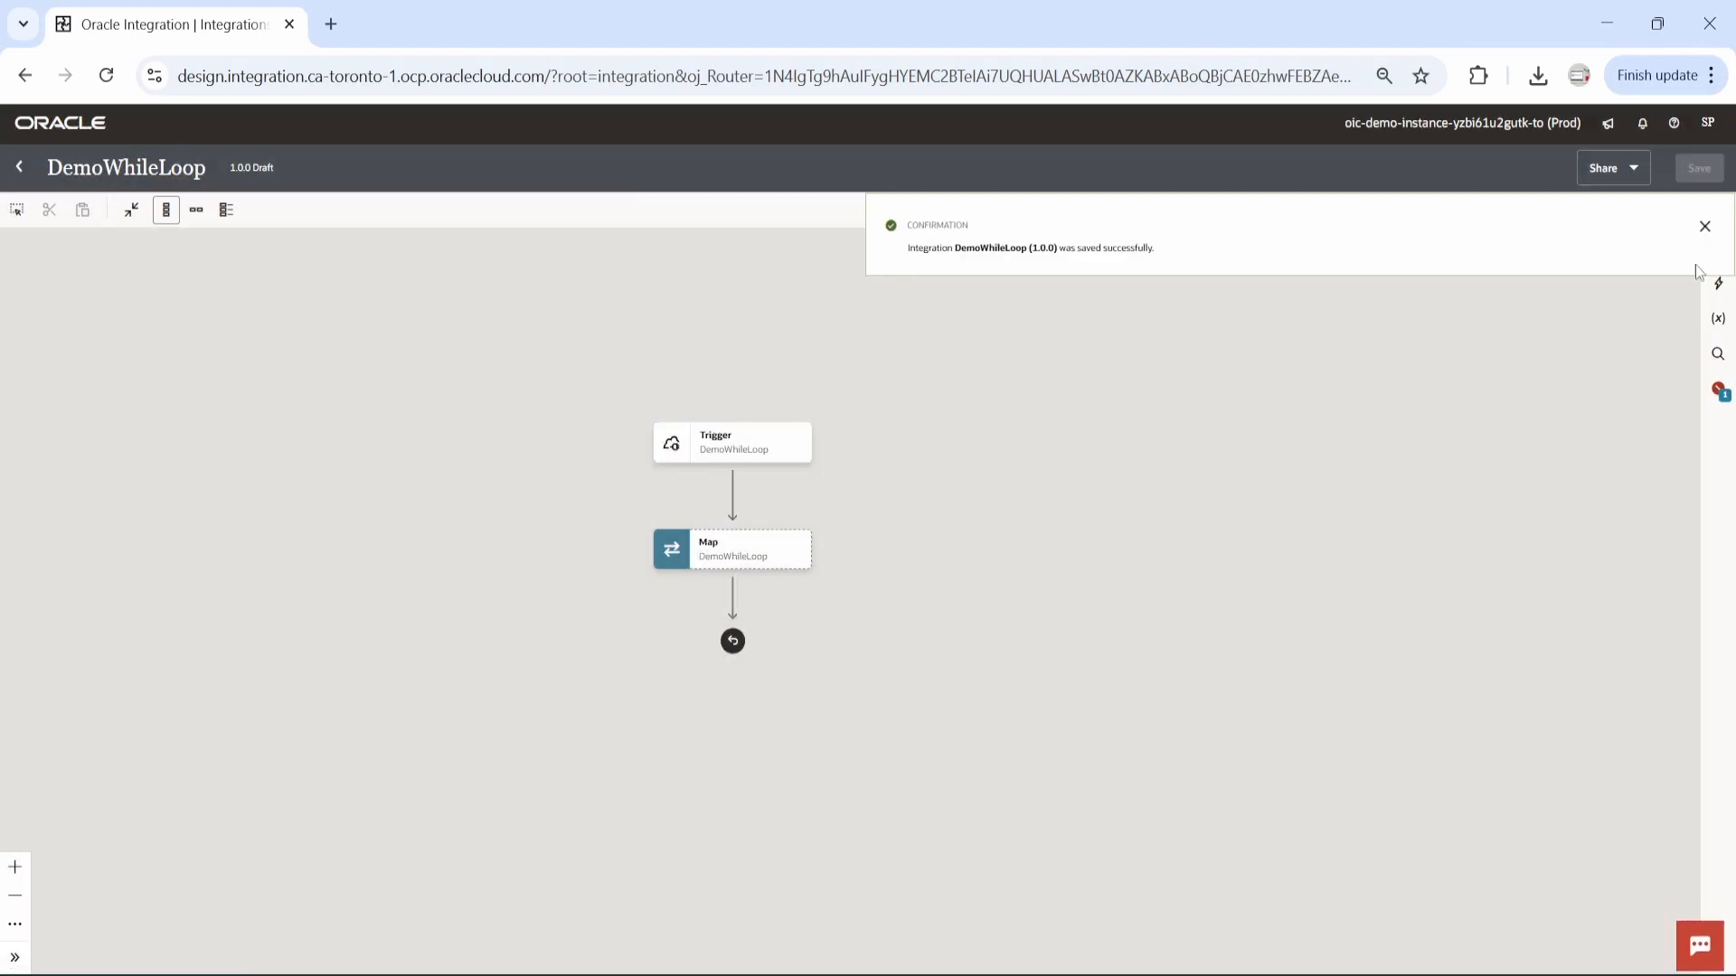
pyautogui.click(1707, 231)
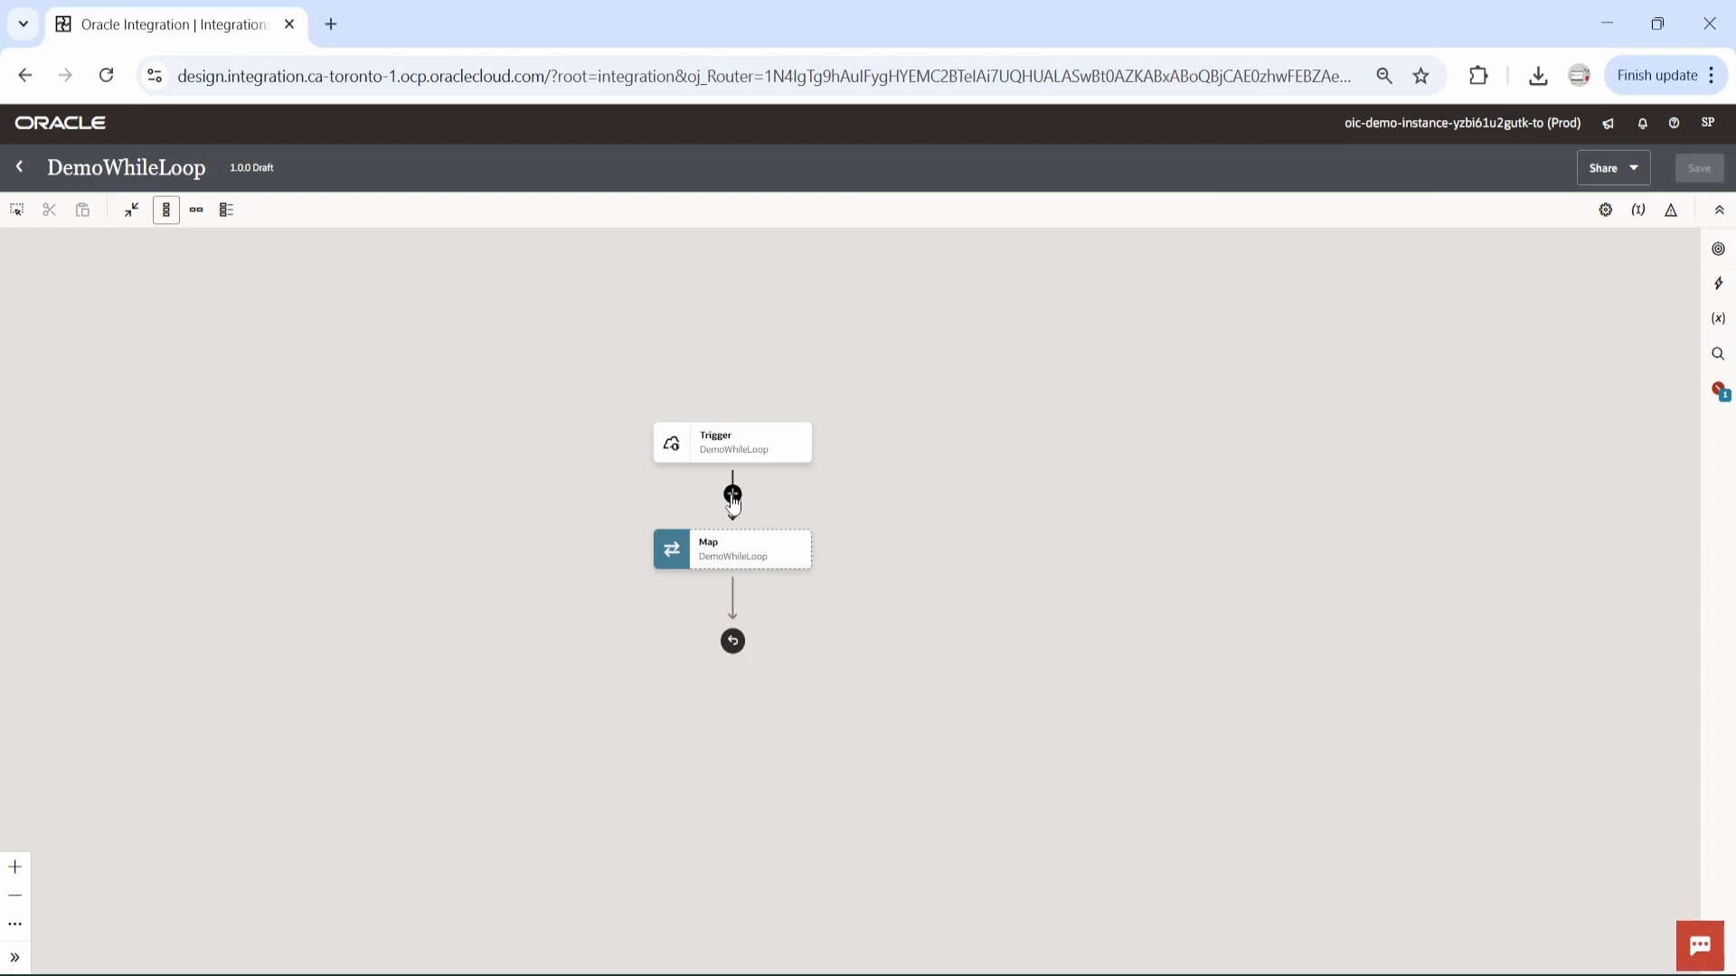
# Insert a Data stitch action between the trigger and the map, with candidatesCount as its variable.
pyautogui.click(732, 494)
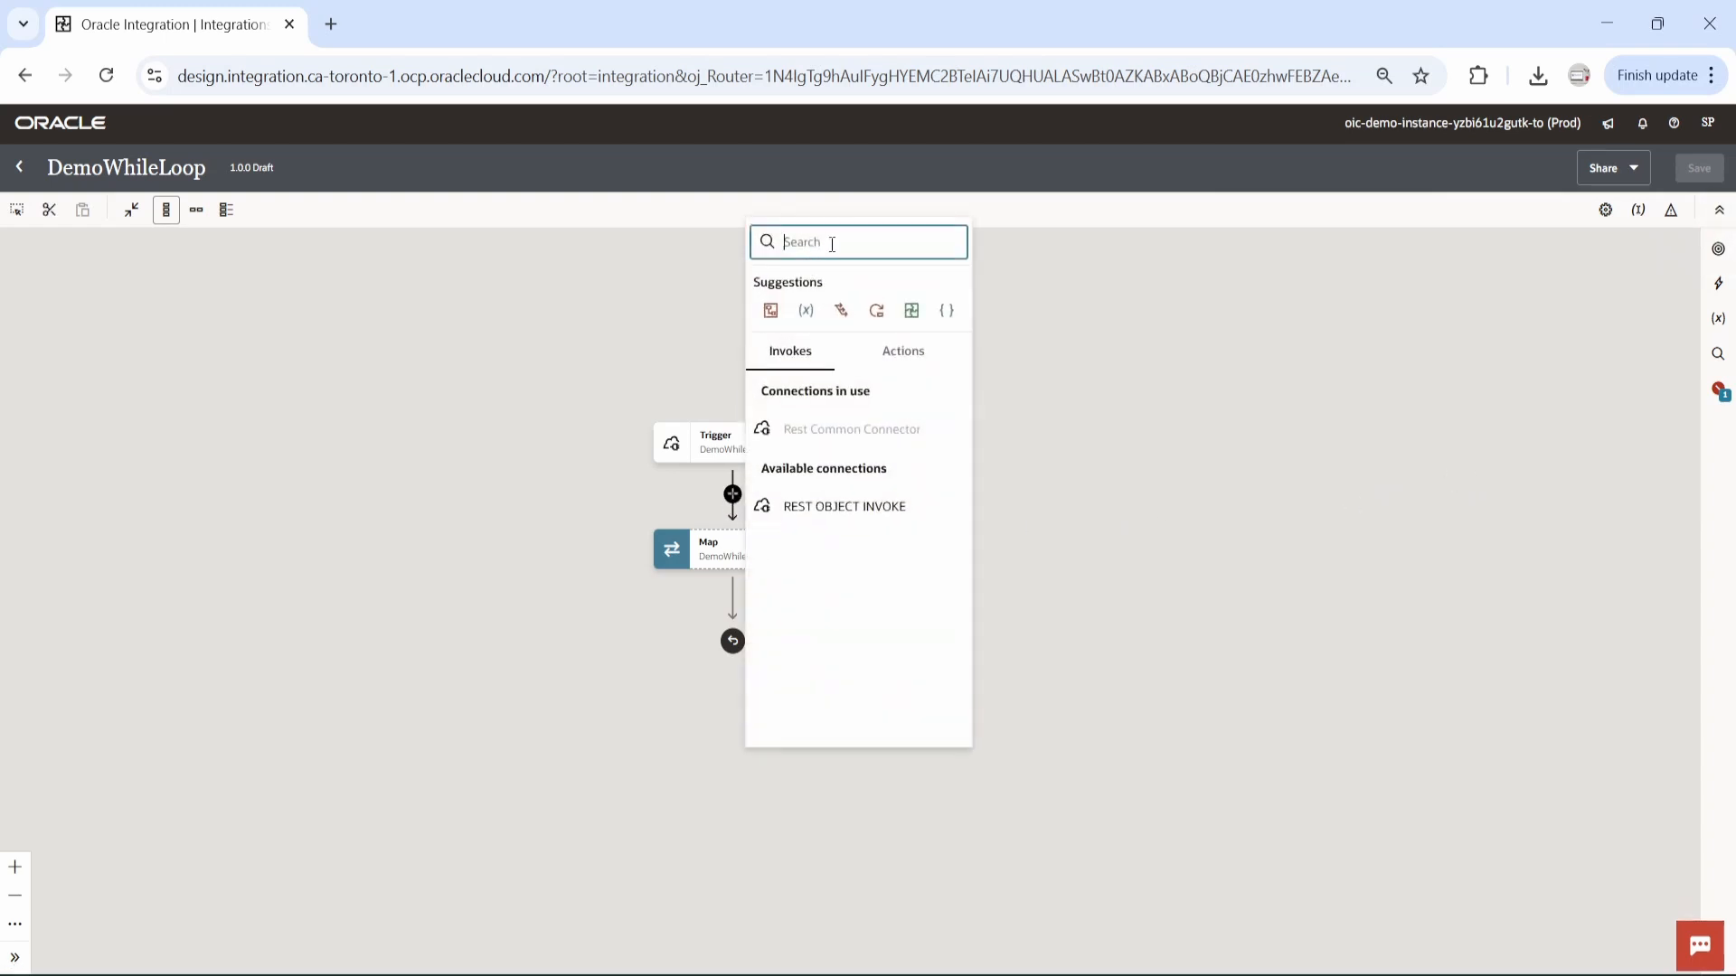
pyautogui.write('data')
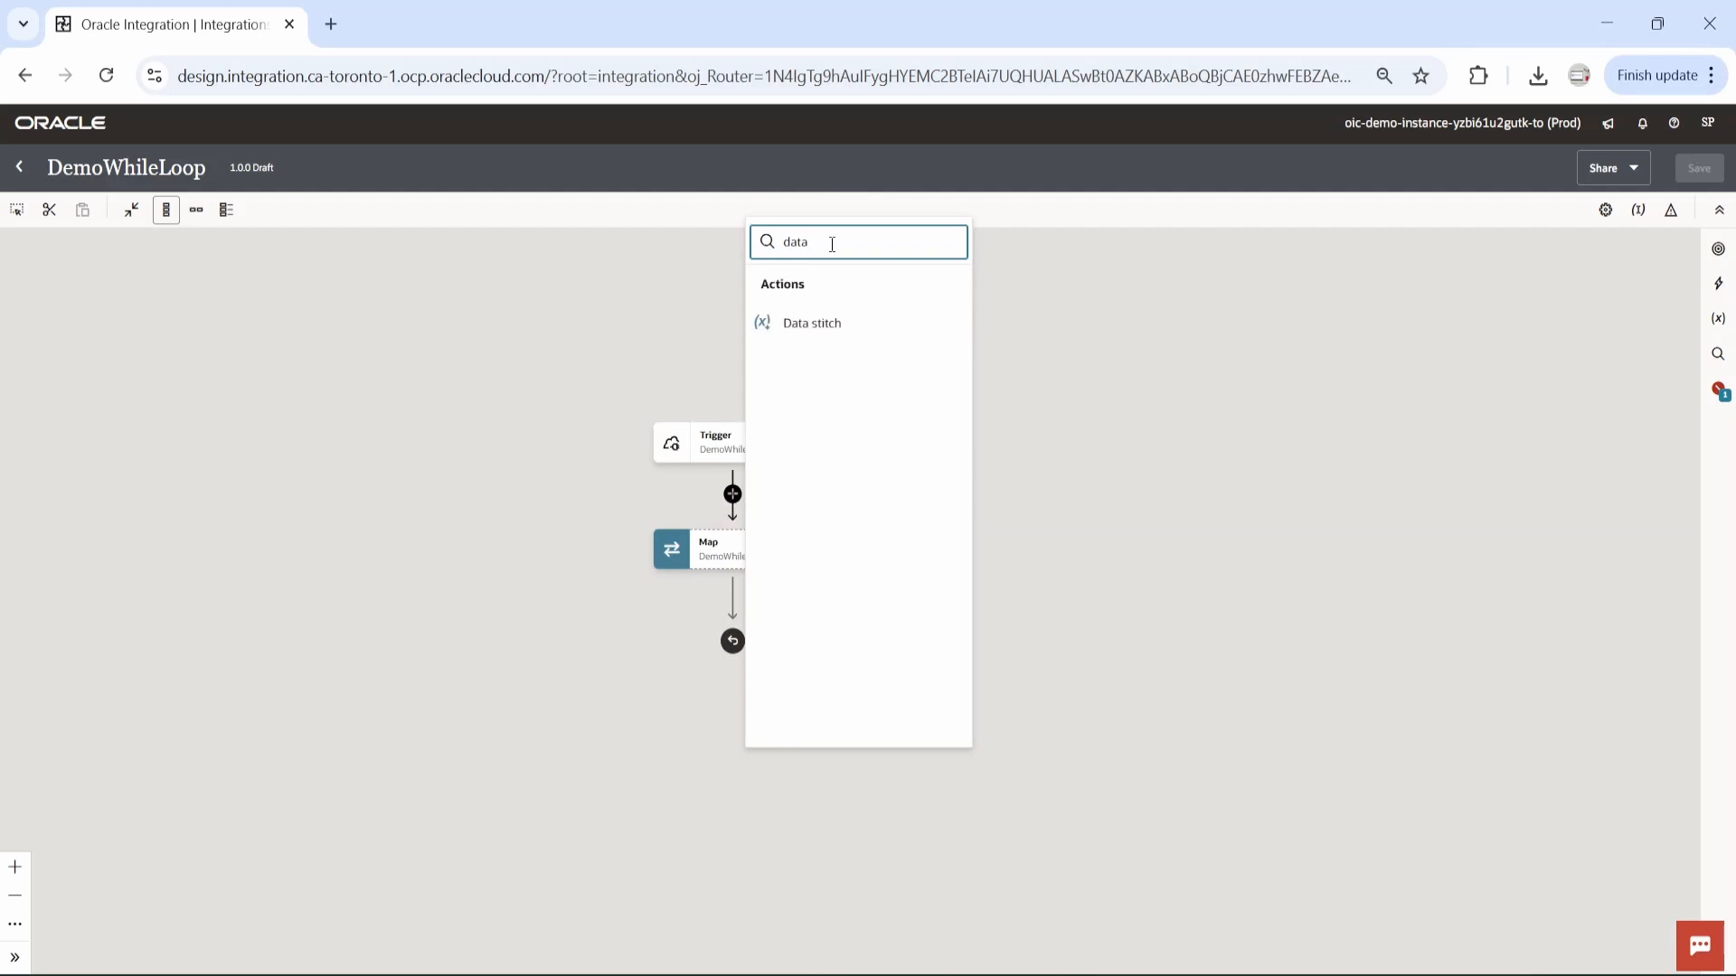
pyautogui.click(841, 326)
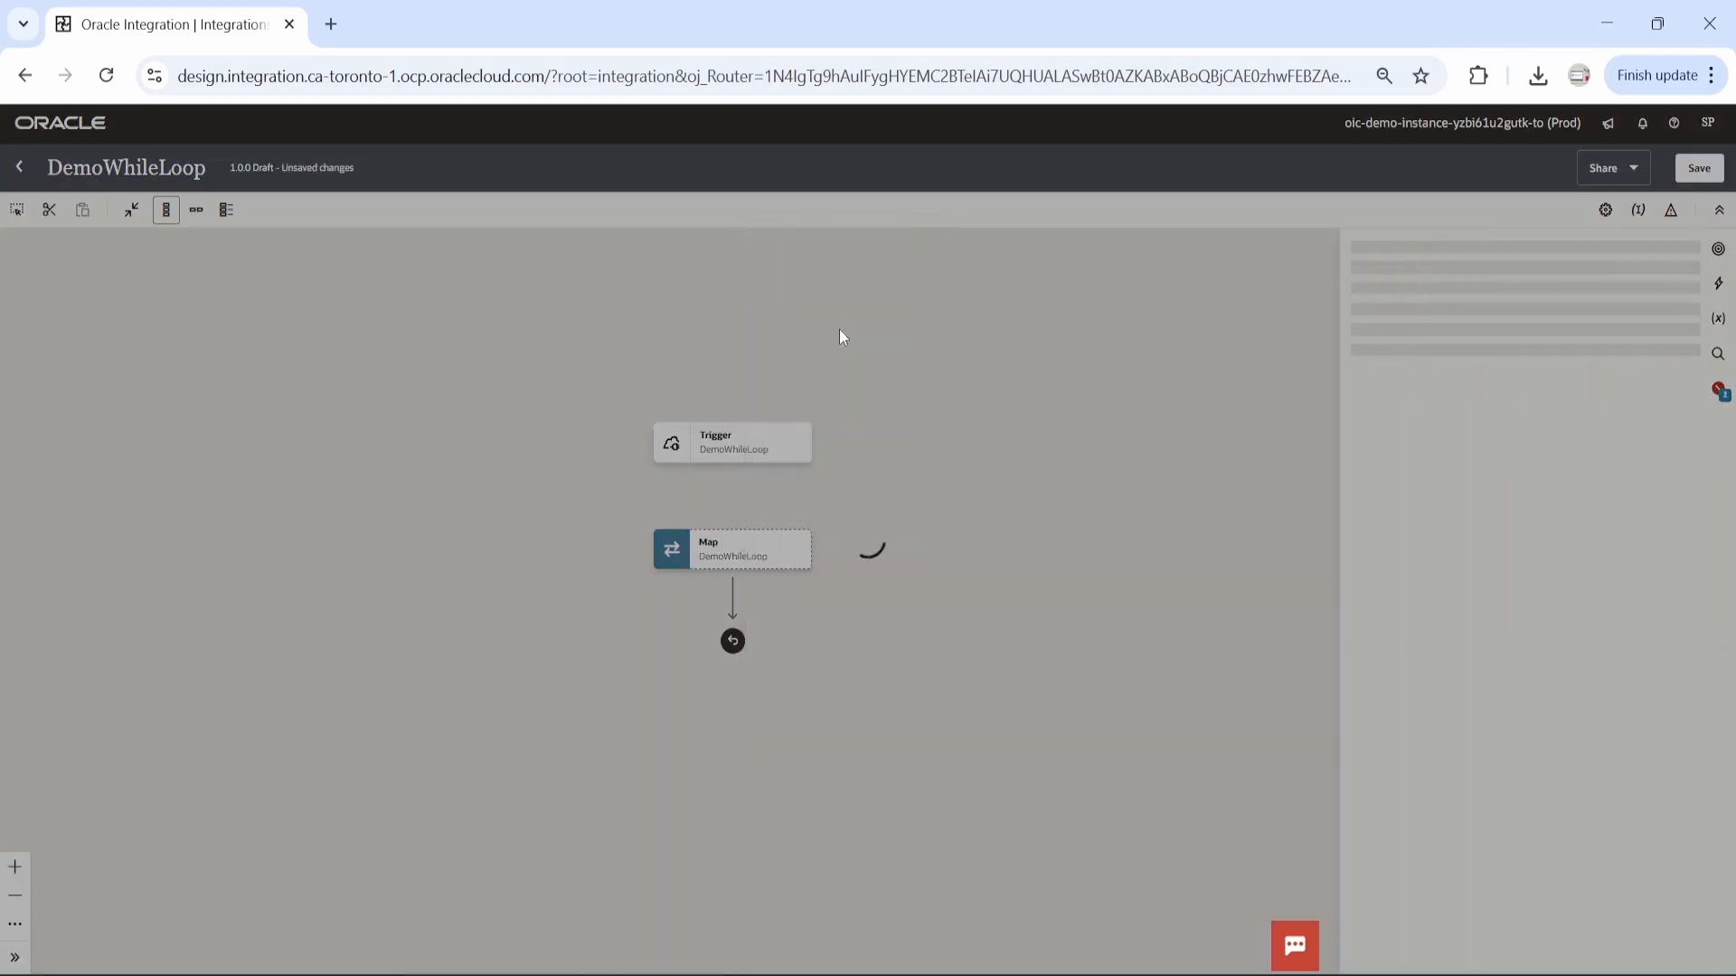
pyautogui.click(1410, 429)
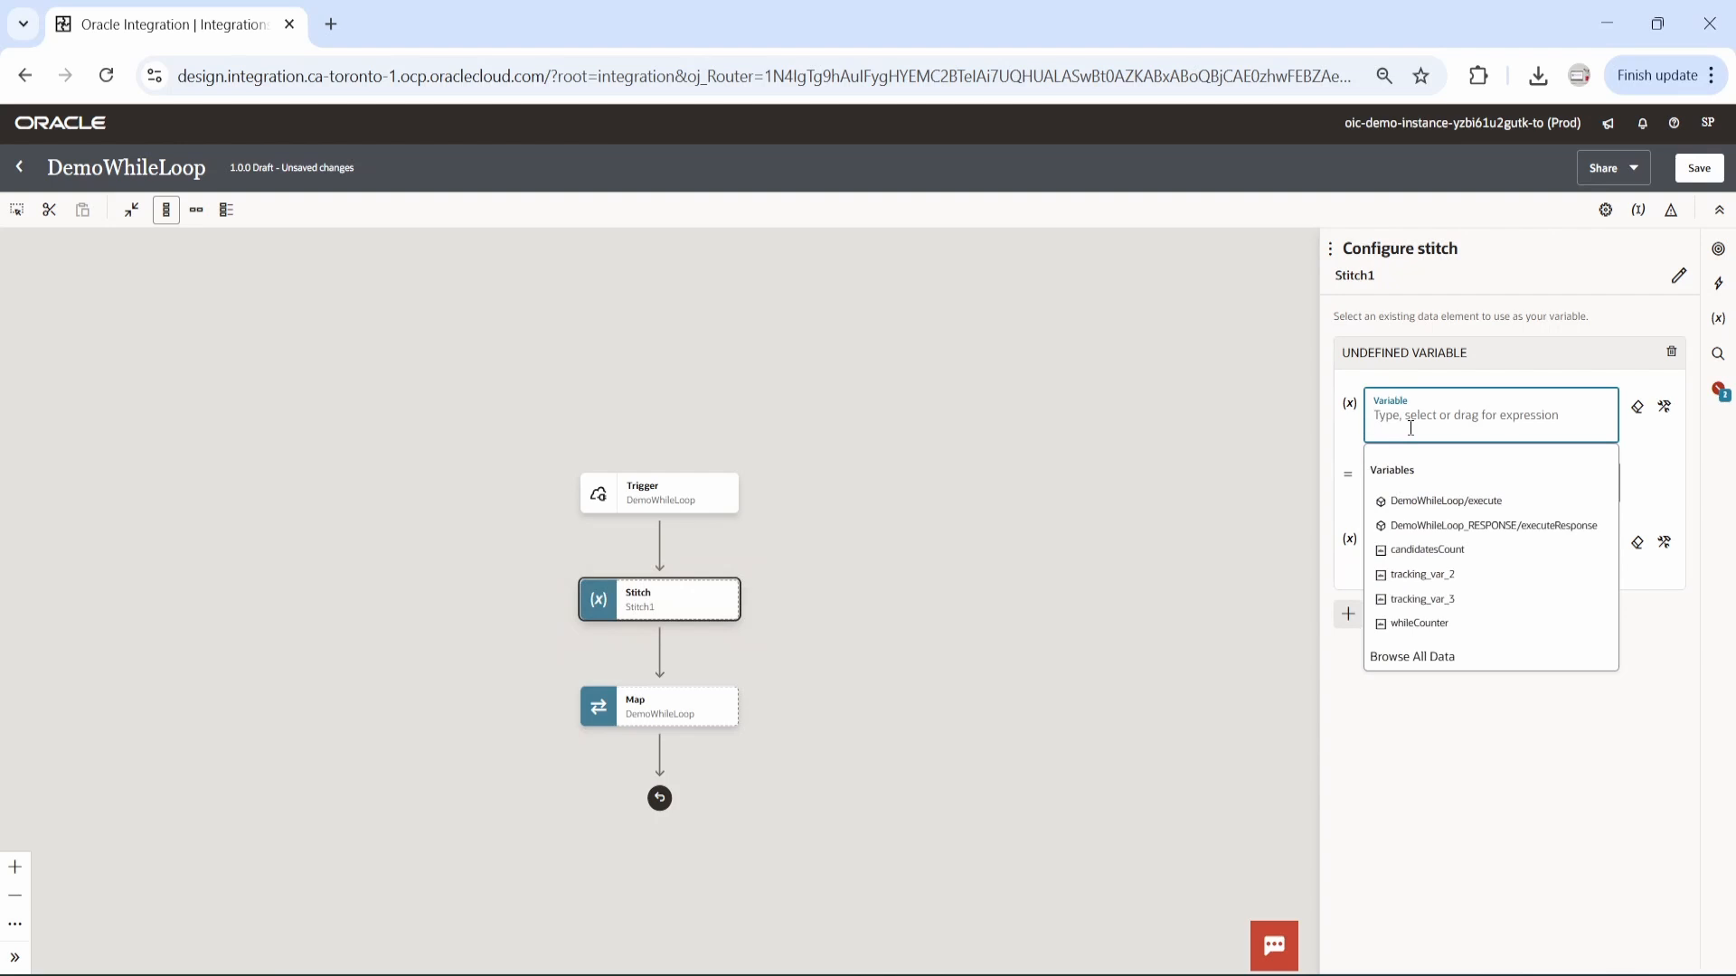
pyautogui.click(1428, 551)
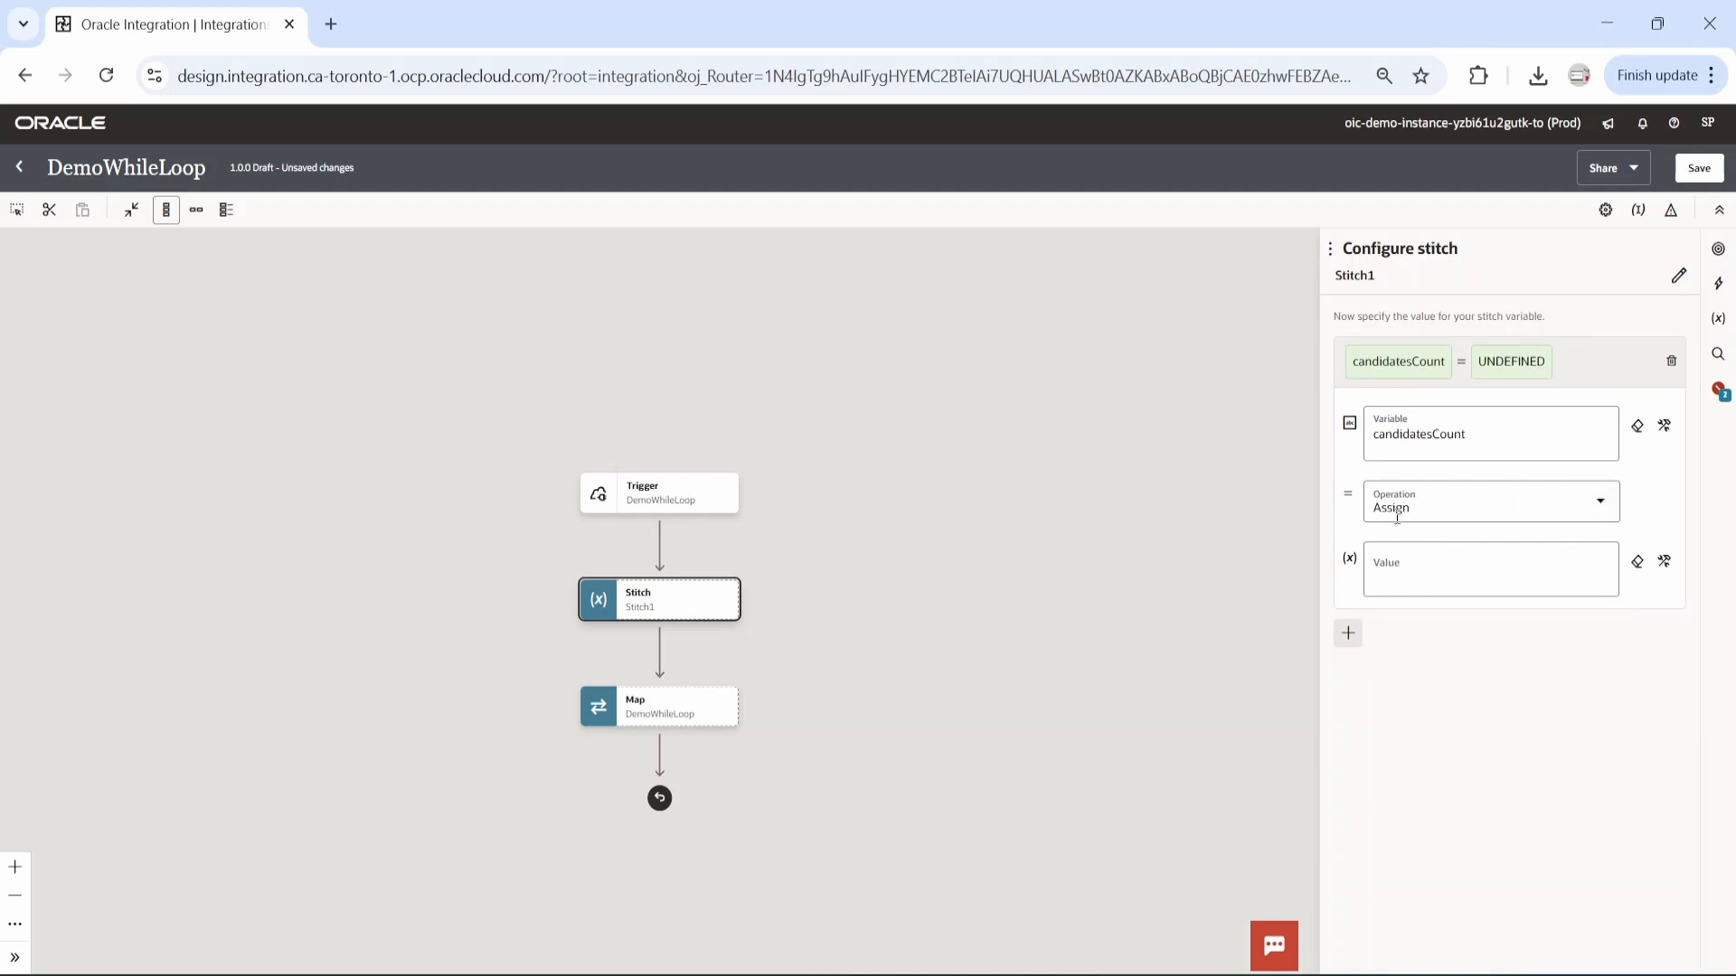
# Insert the count function as the value assigned to candidatesCount, using the value's developer view.
pyautogui.click(1422, 577)
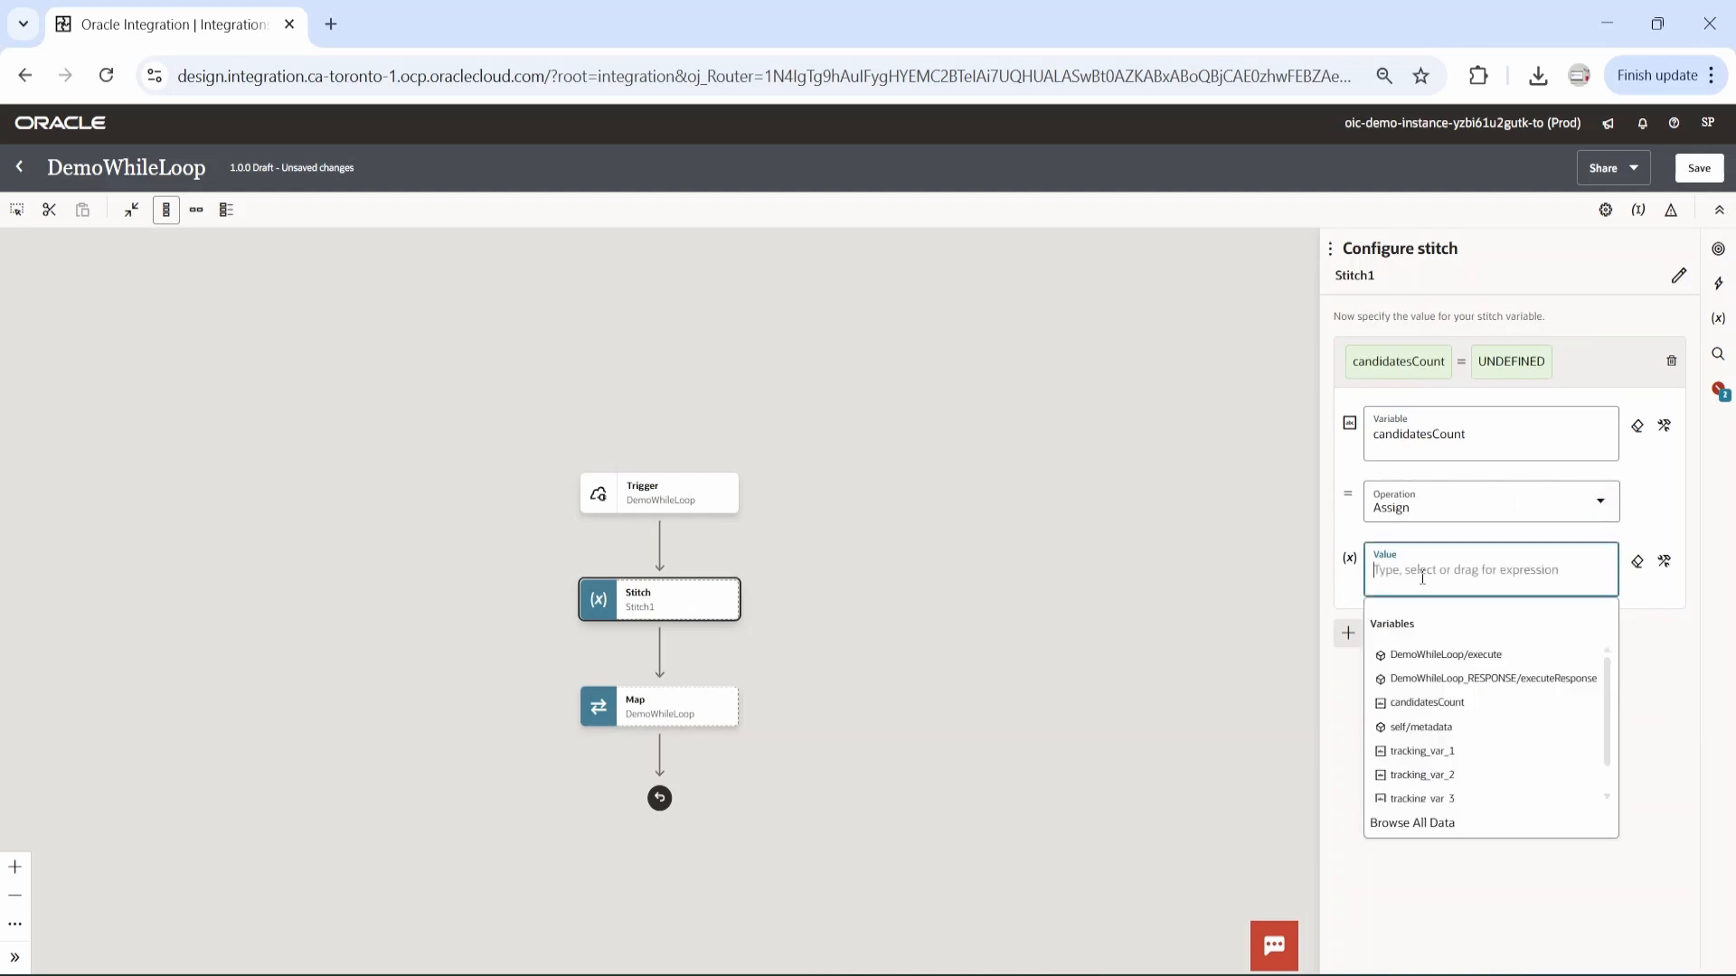
pyautogui.click(1432, 823)
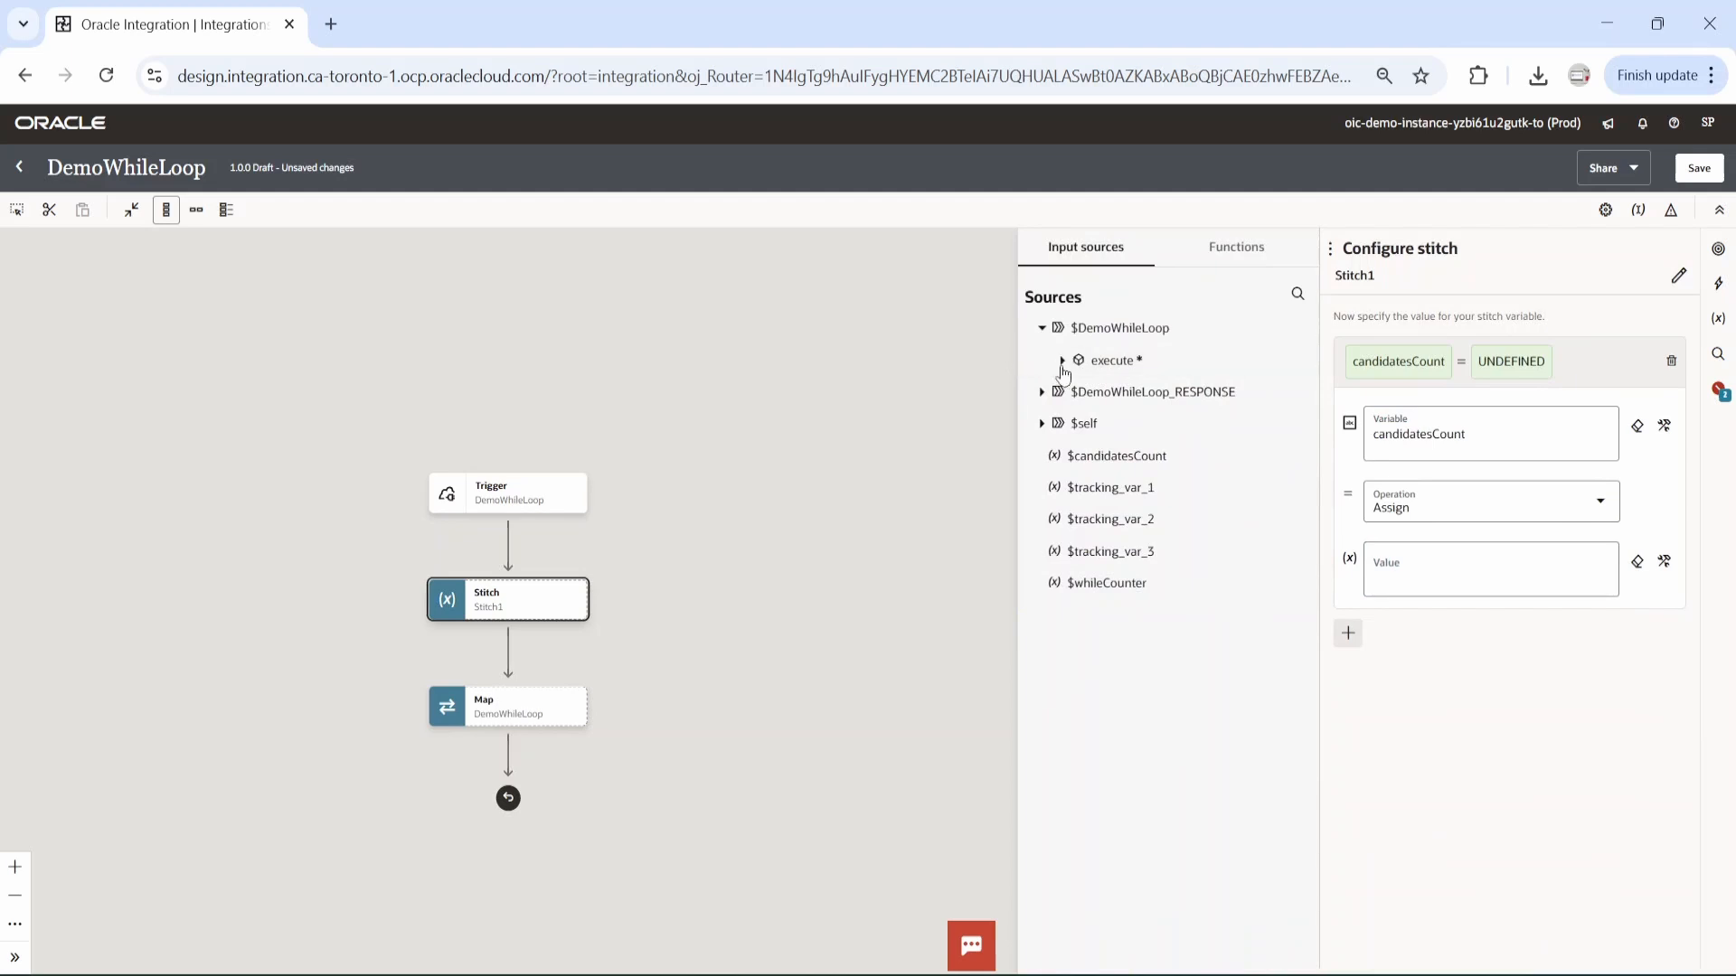
pyautogui.click(1241, 246)
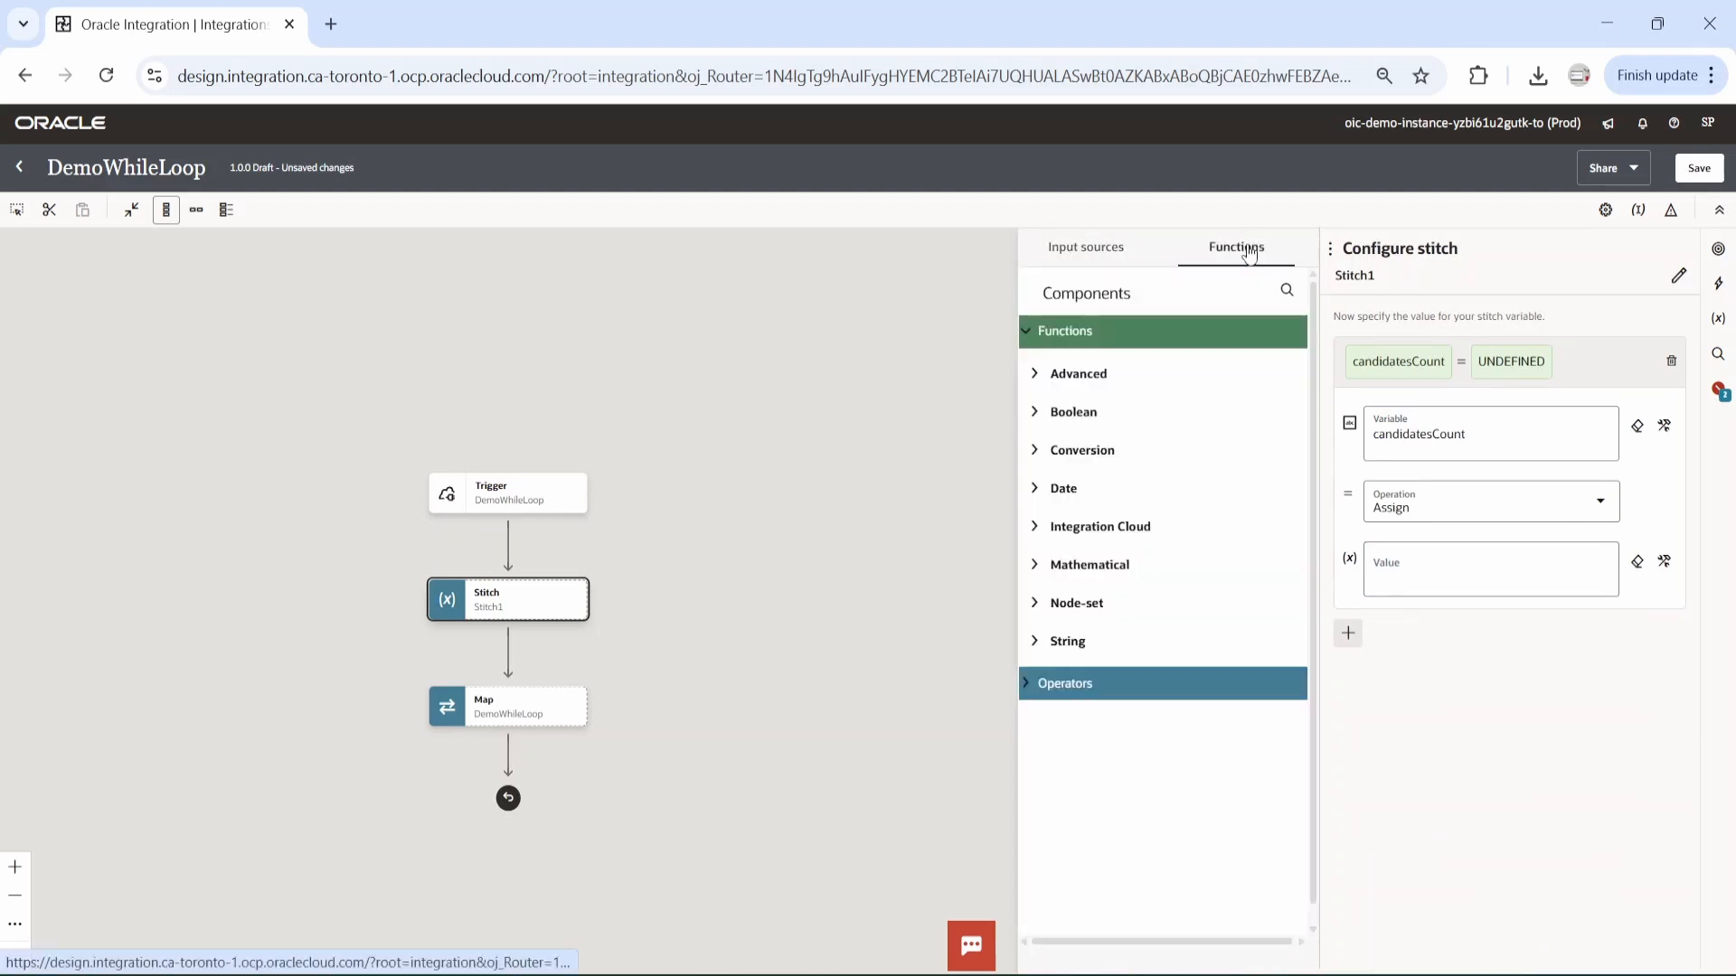
pyautogui.write('count')
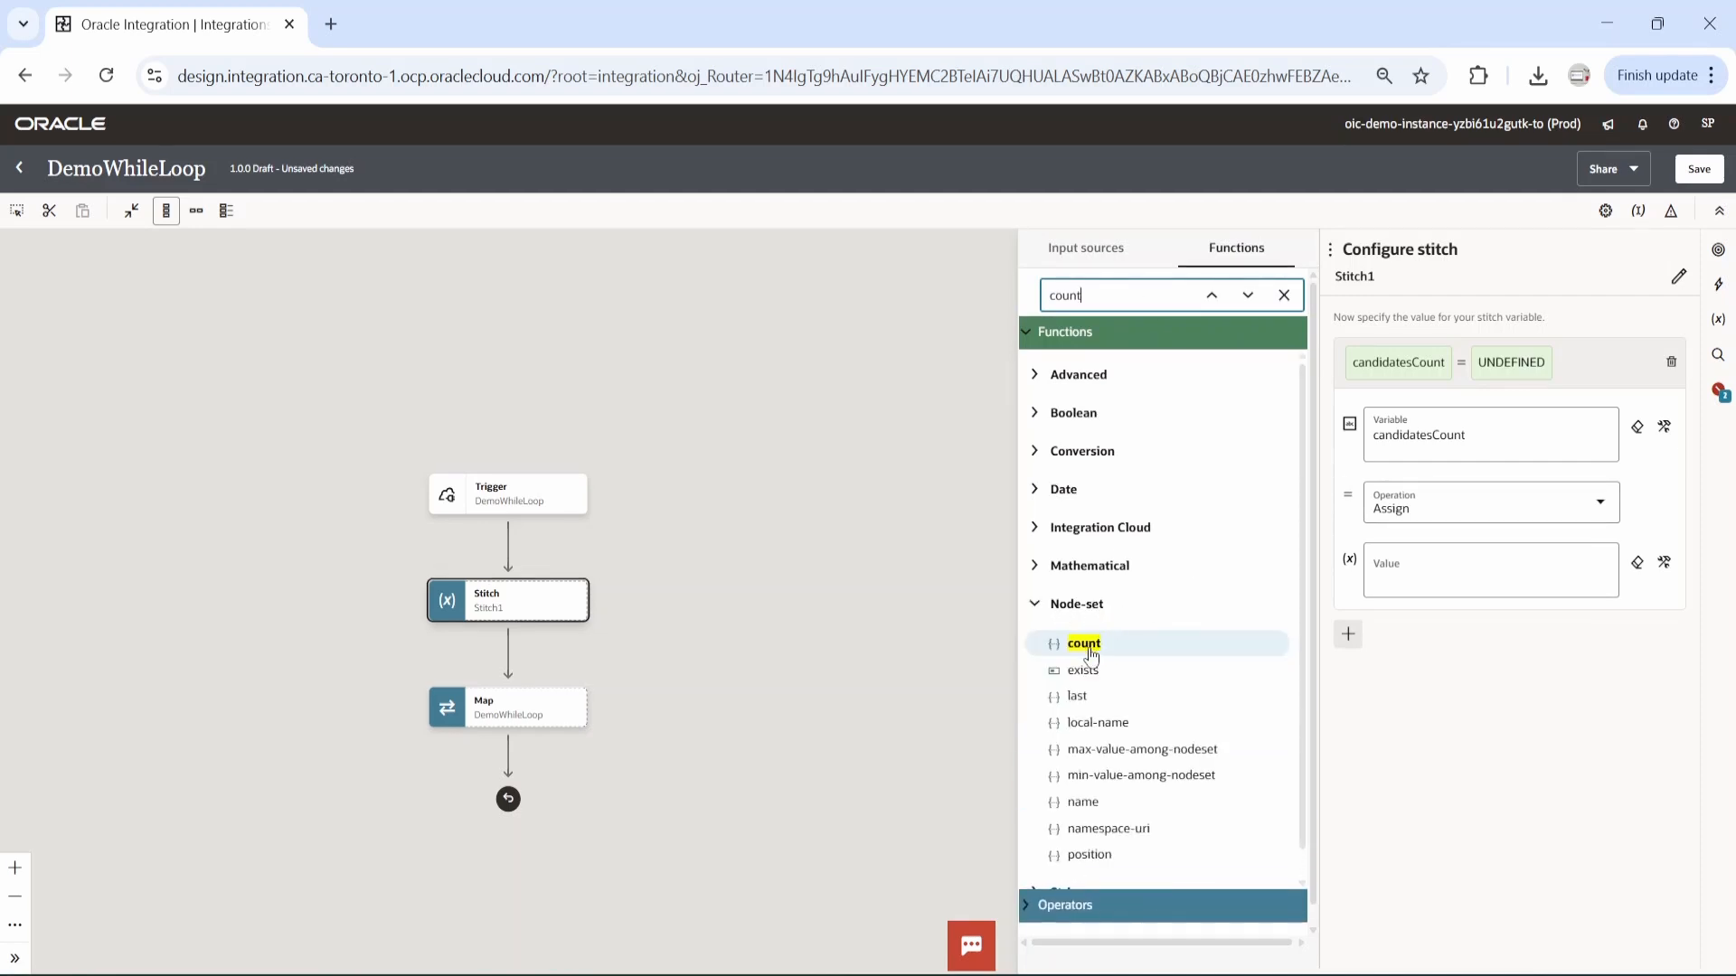
pyautogui.moveTo(1089, 655); pyautogui.dragTo(1397, 587)
pyautogui.click(1411, 587)
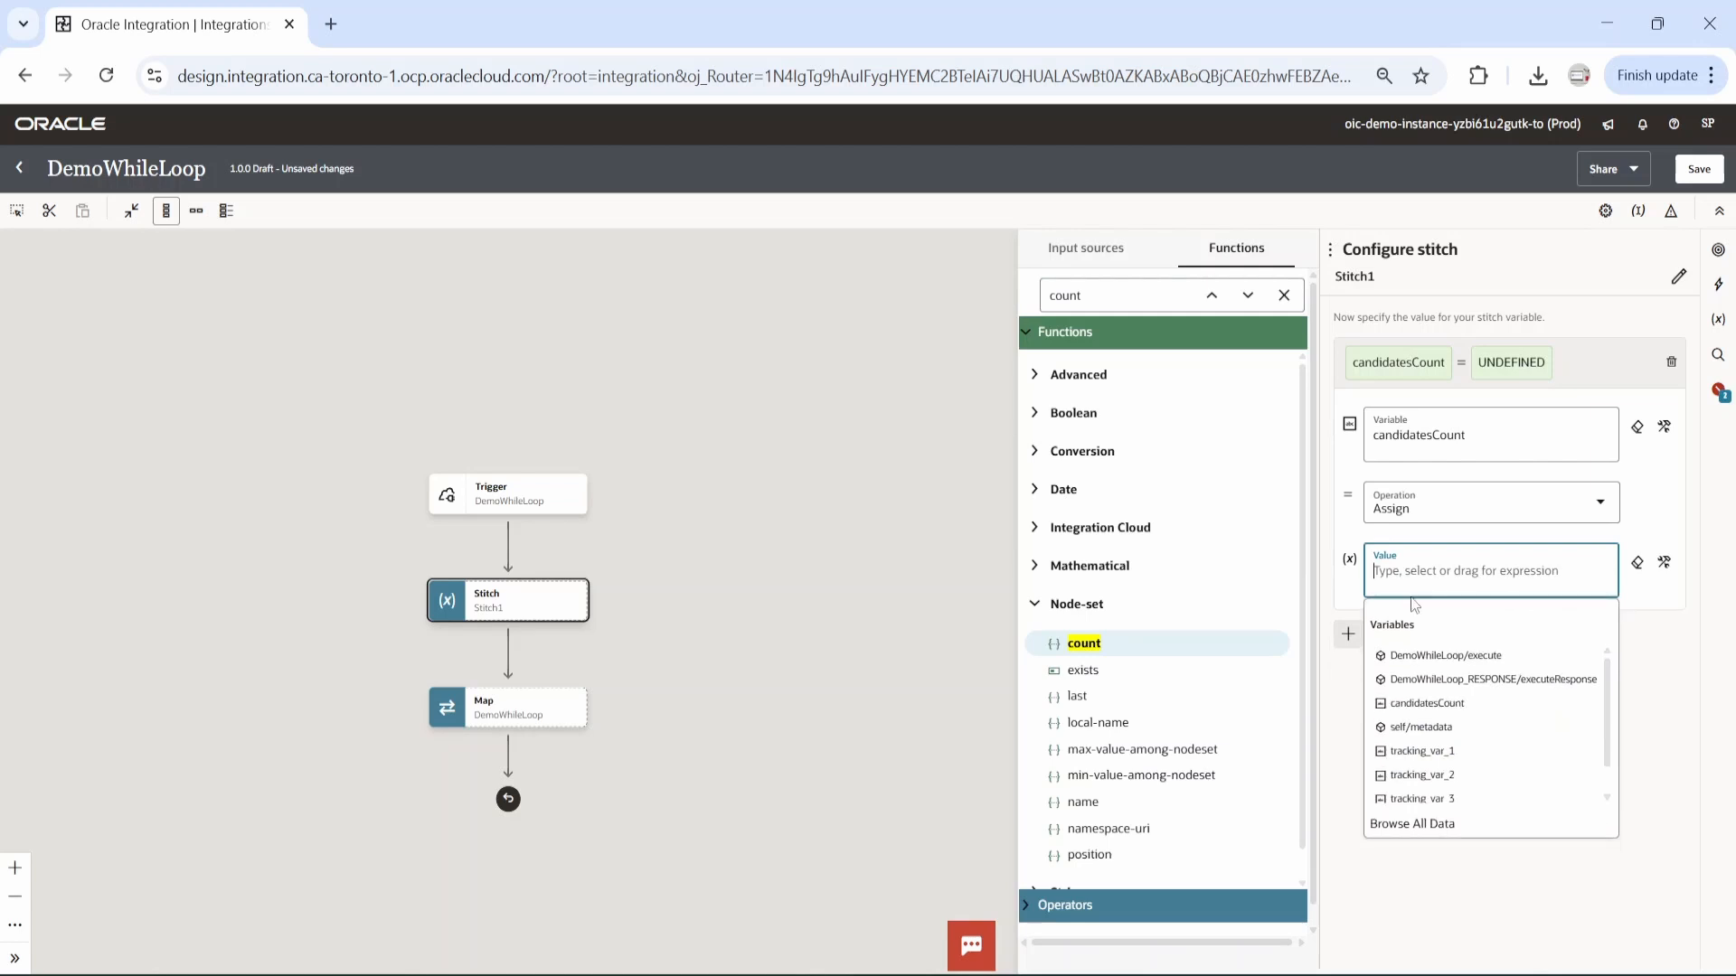
pyautogui.click(1101, 642)
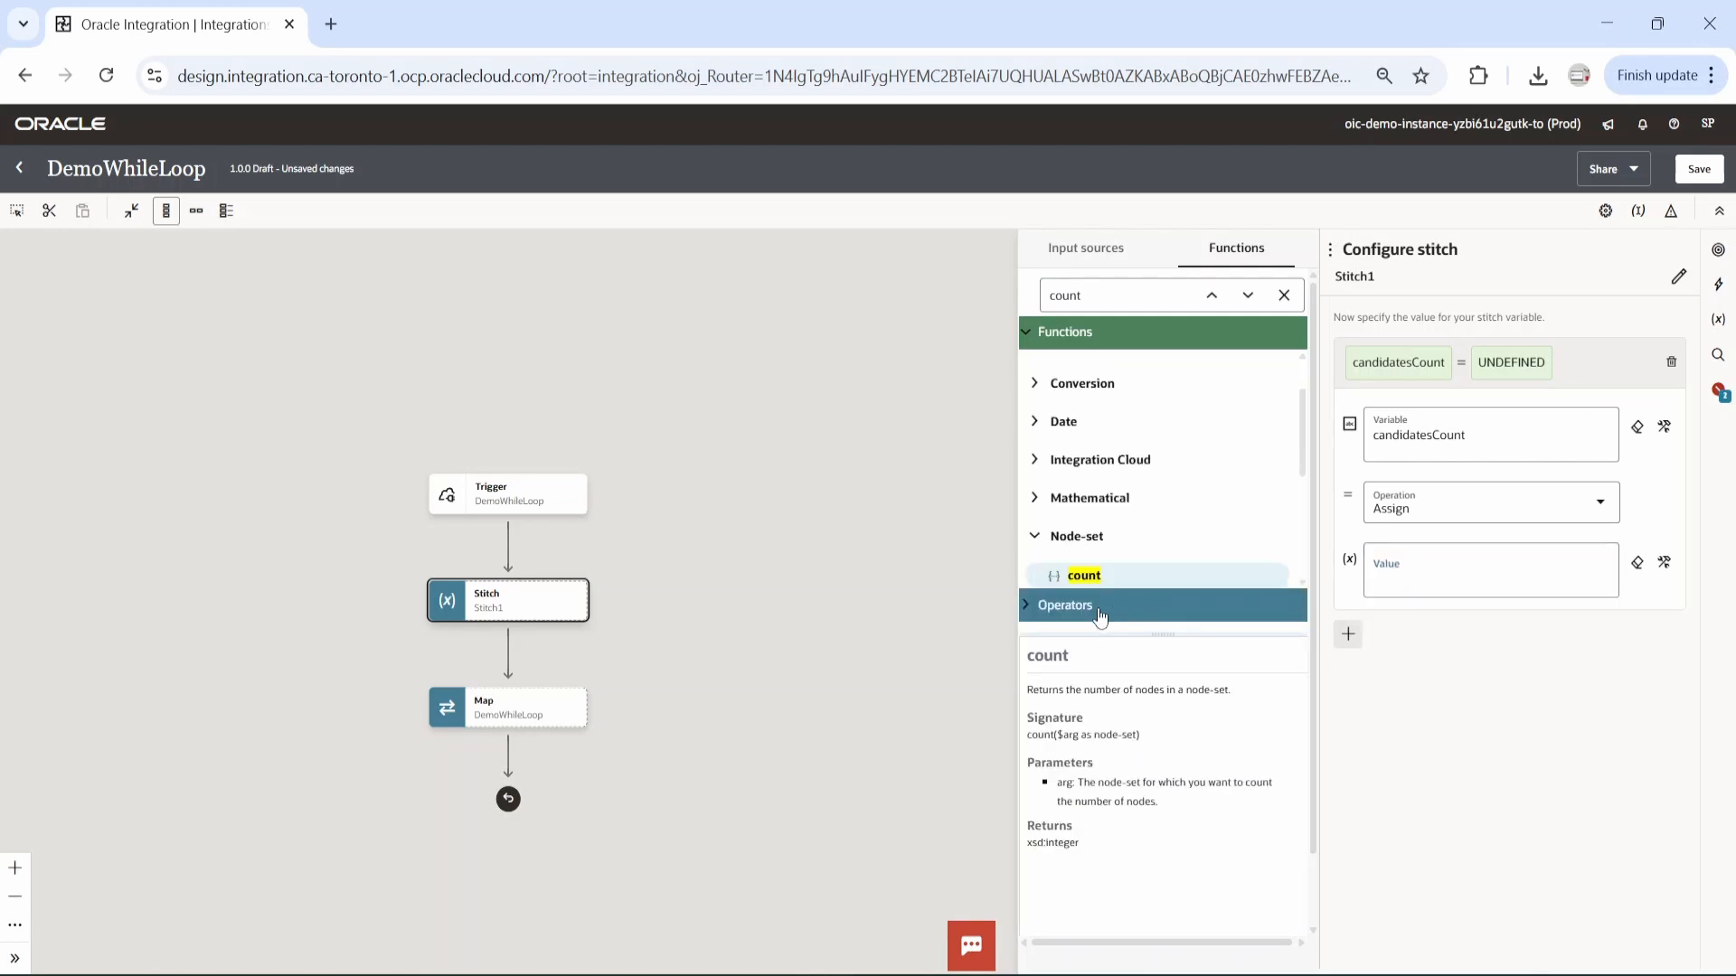
pyautogui.moveTo(1083, 576); pyautogui.dragTo(1379, 580)
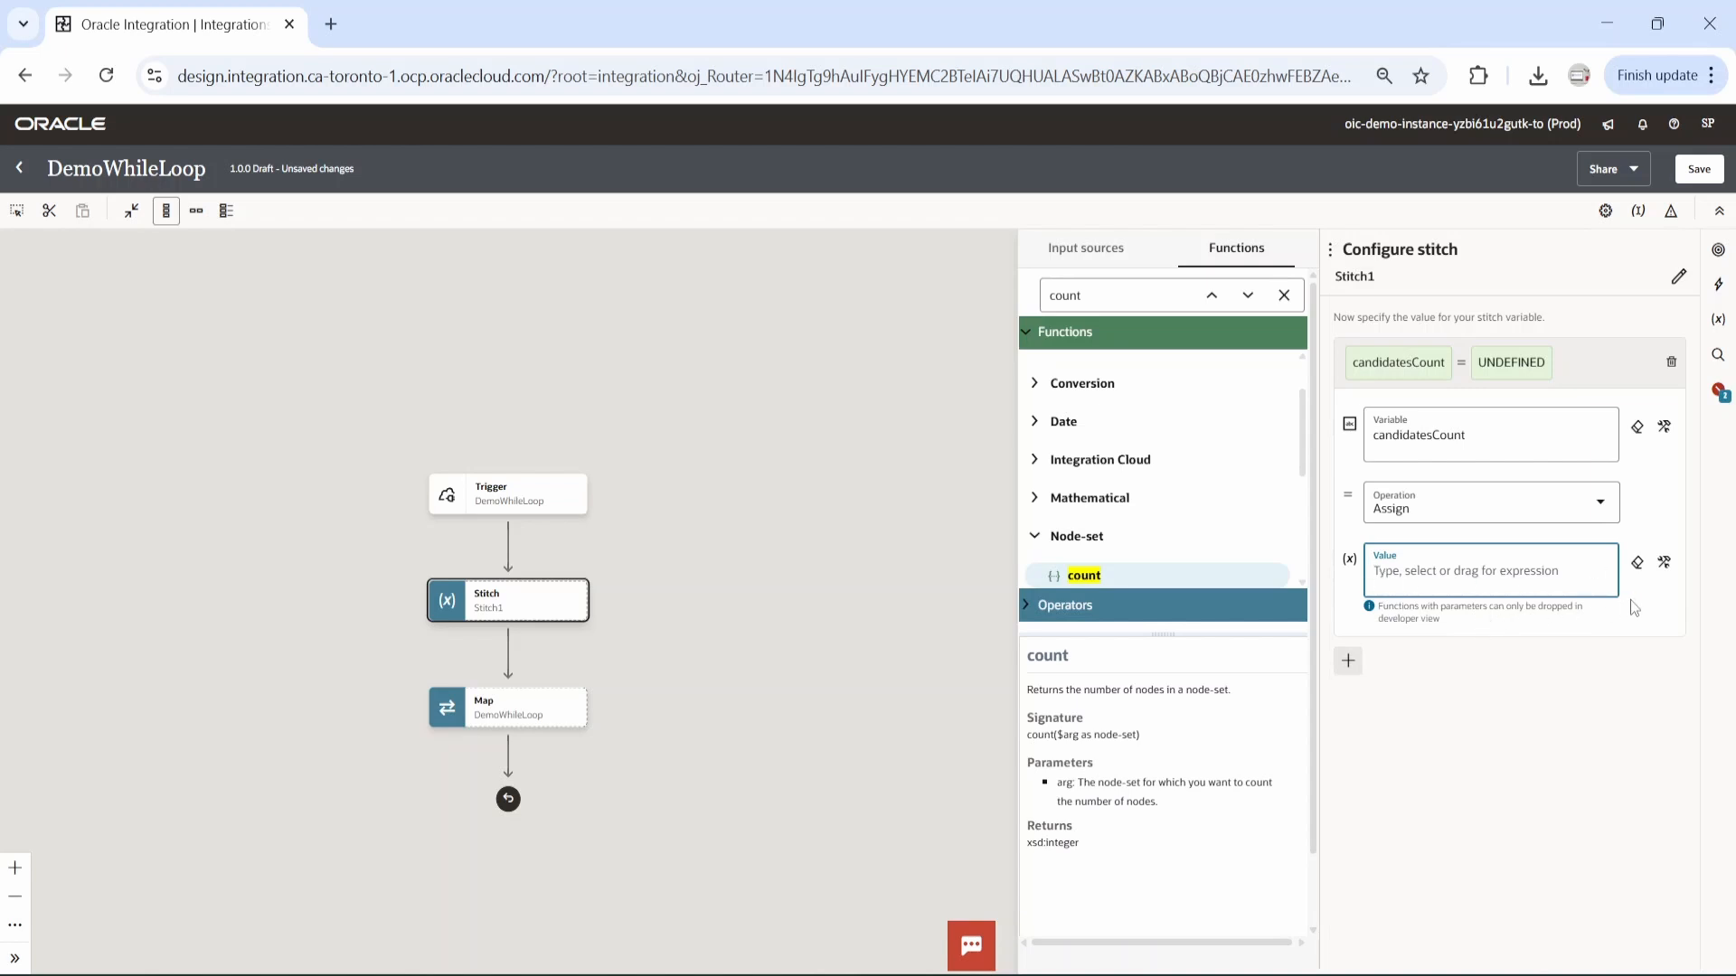
pyautogui.click(1664, 562)
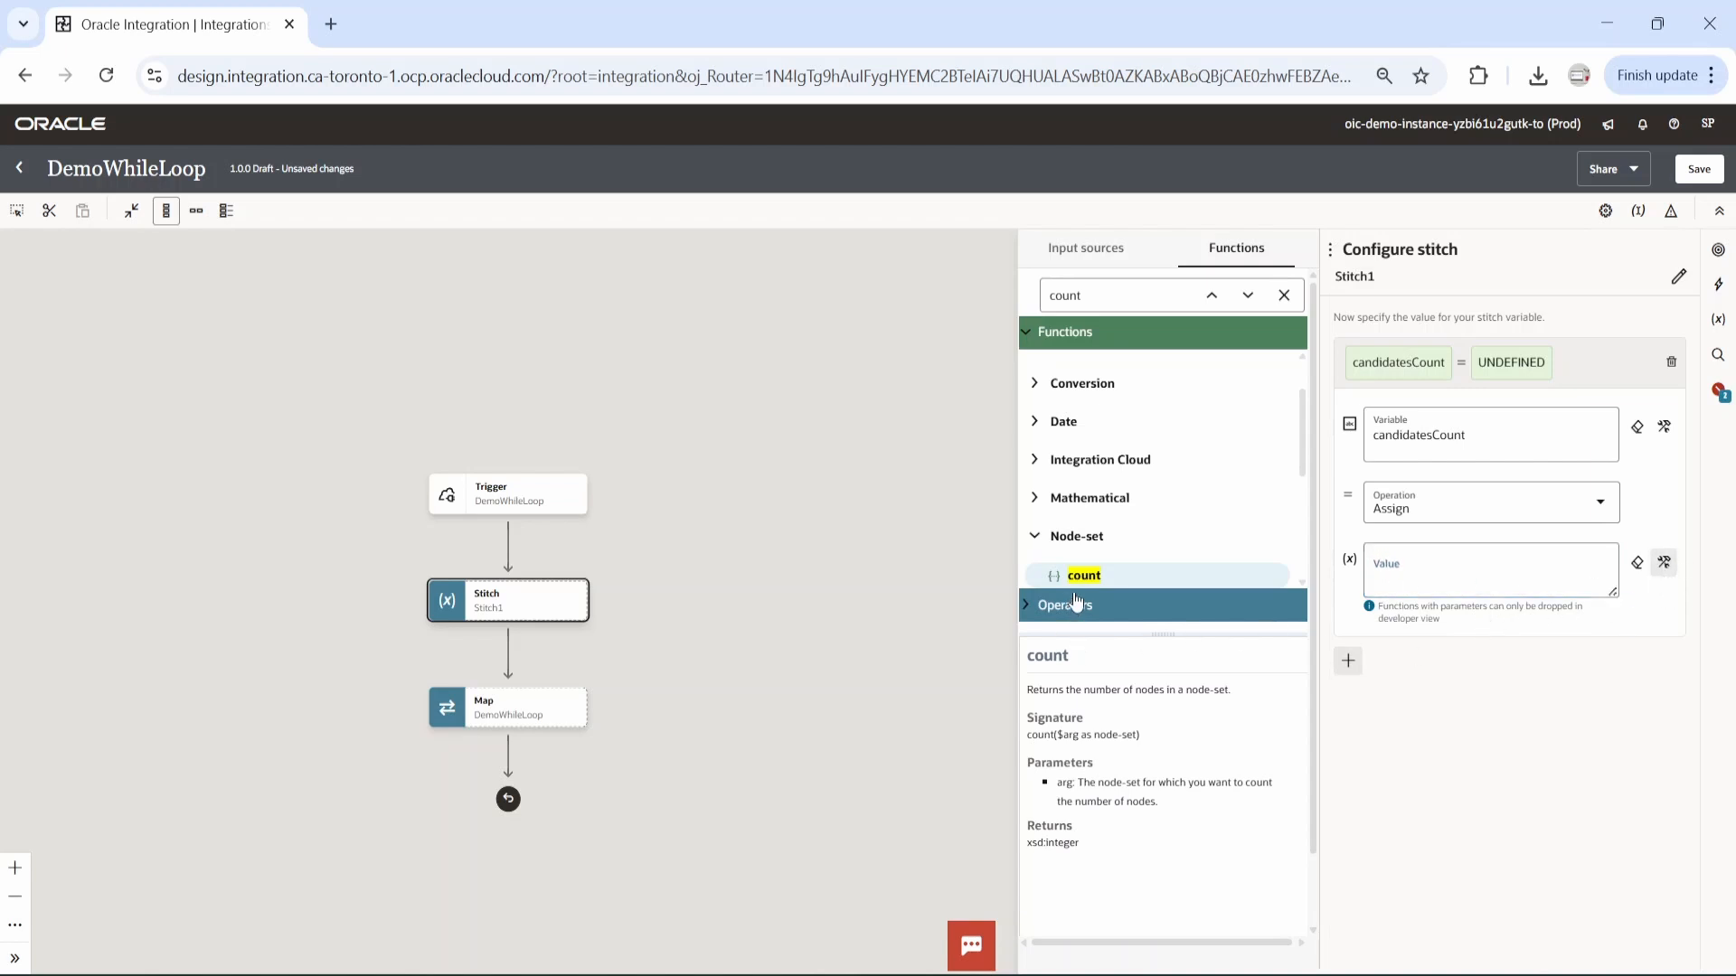
pyautogui.moveTo(1081, 579); pyautogui.dragTo(1393, 583)
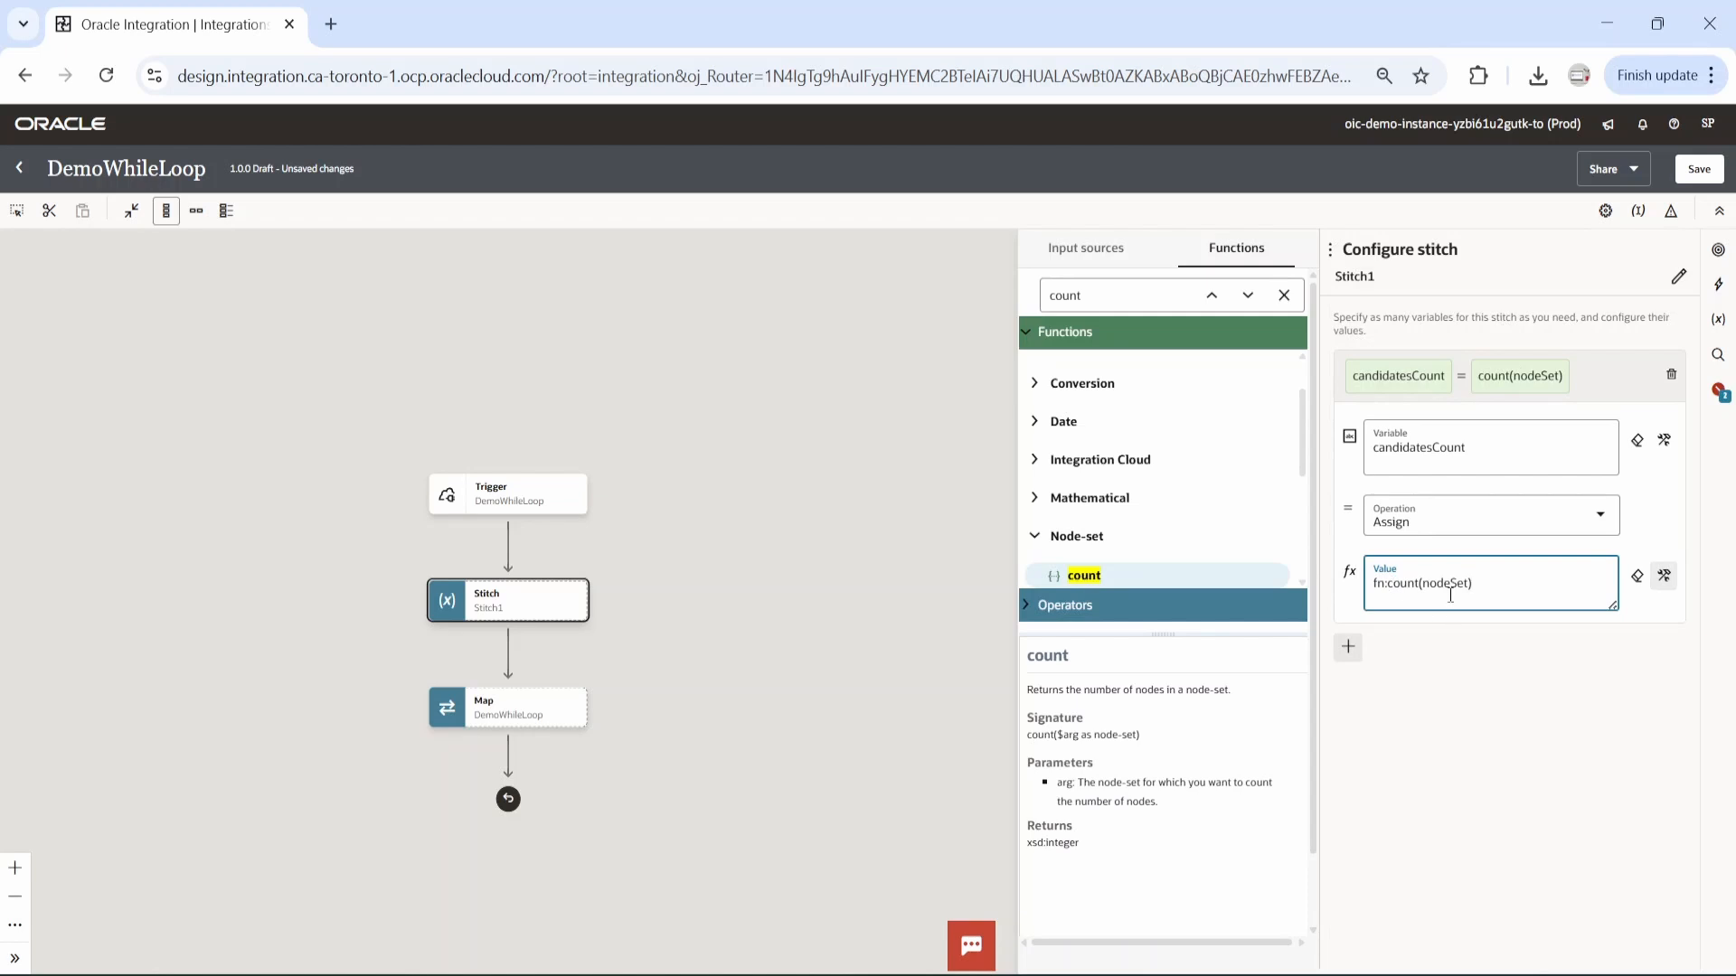
# Replace the count function's nodeSet argument with the path to the repeating candidates element under the trigger's request-wrapper.
pyautogui.click(1082, 243)
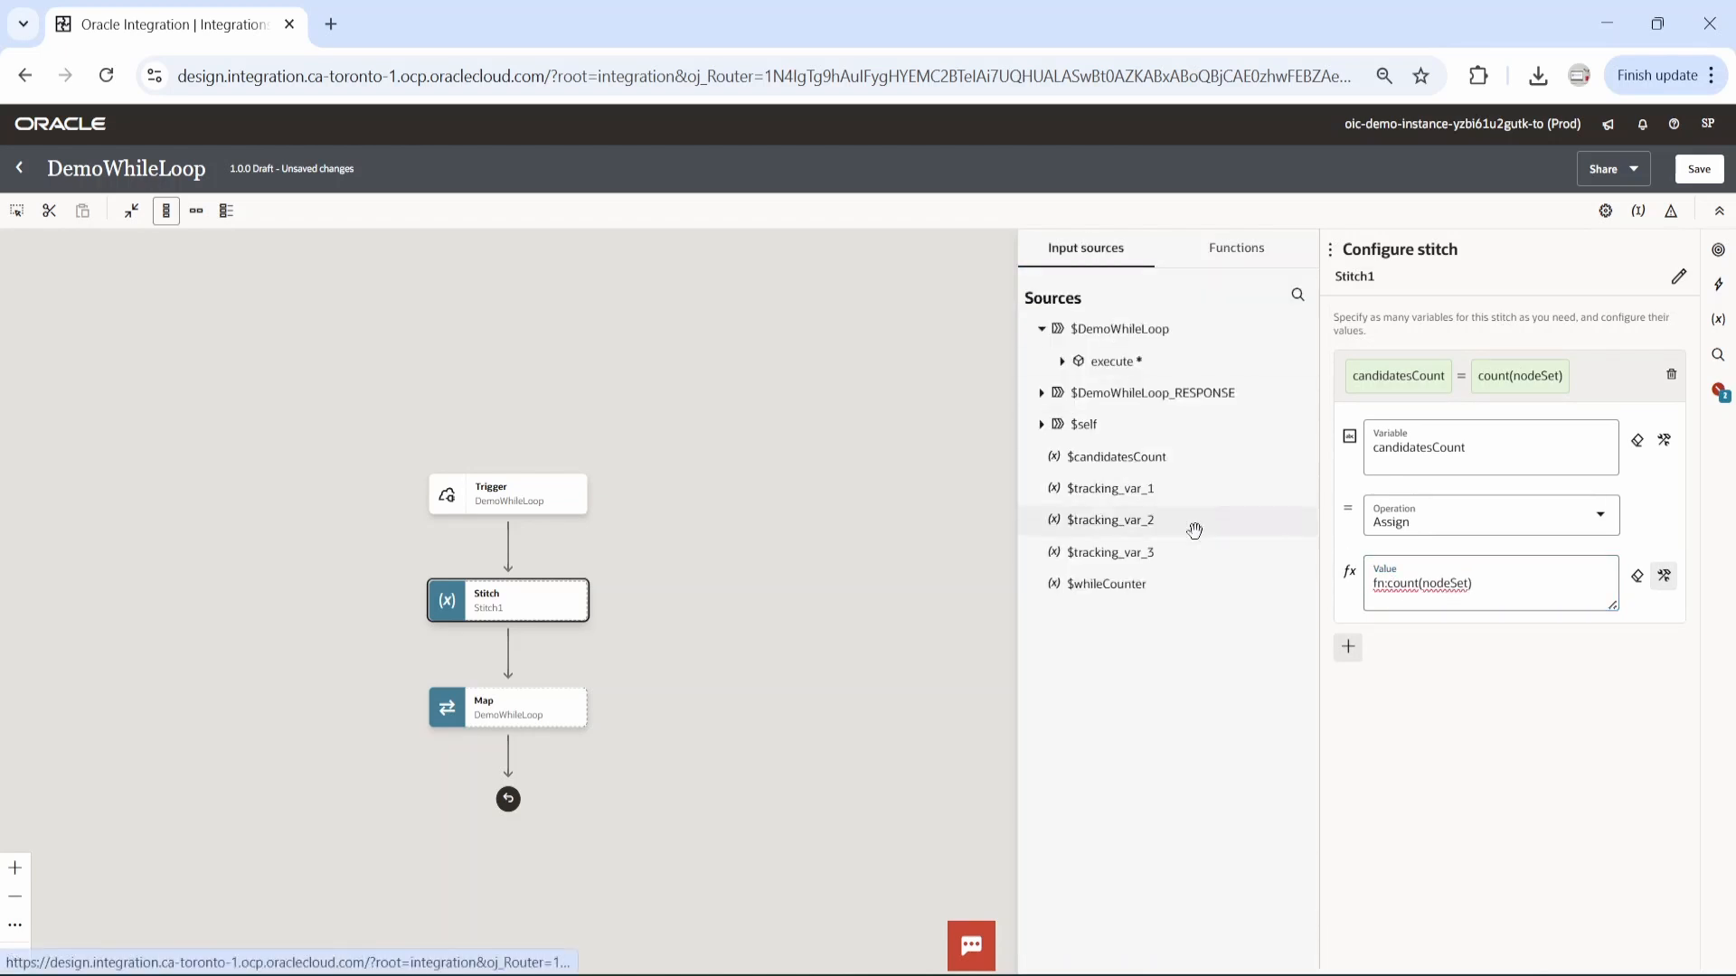
pyautogui.click(1062, 361)
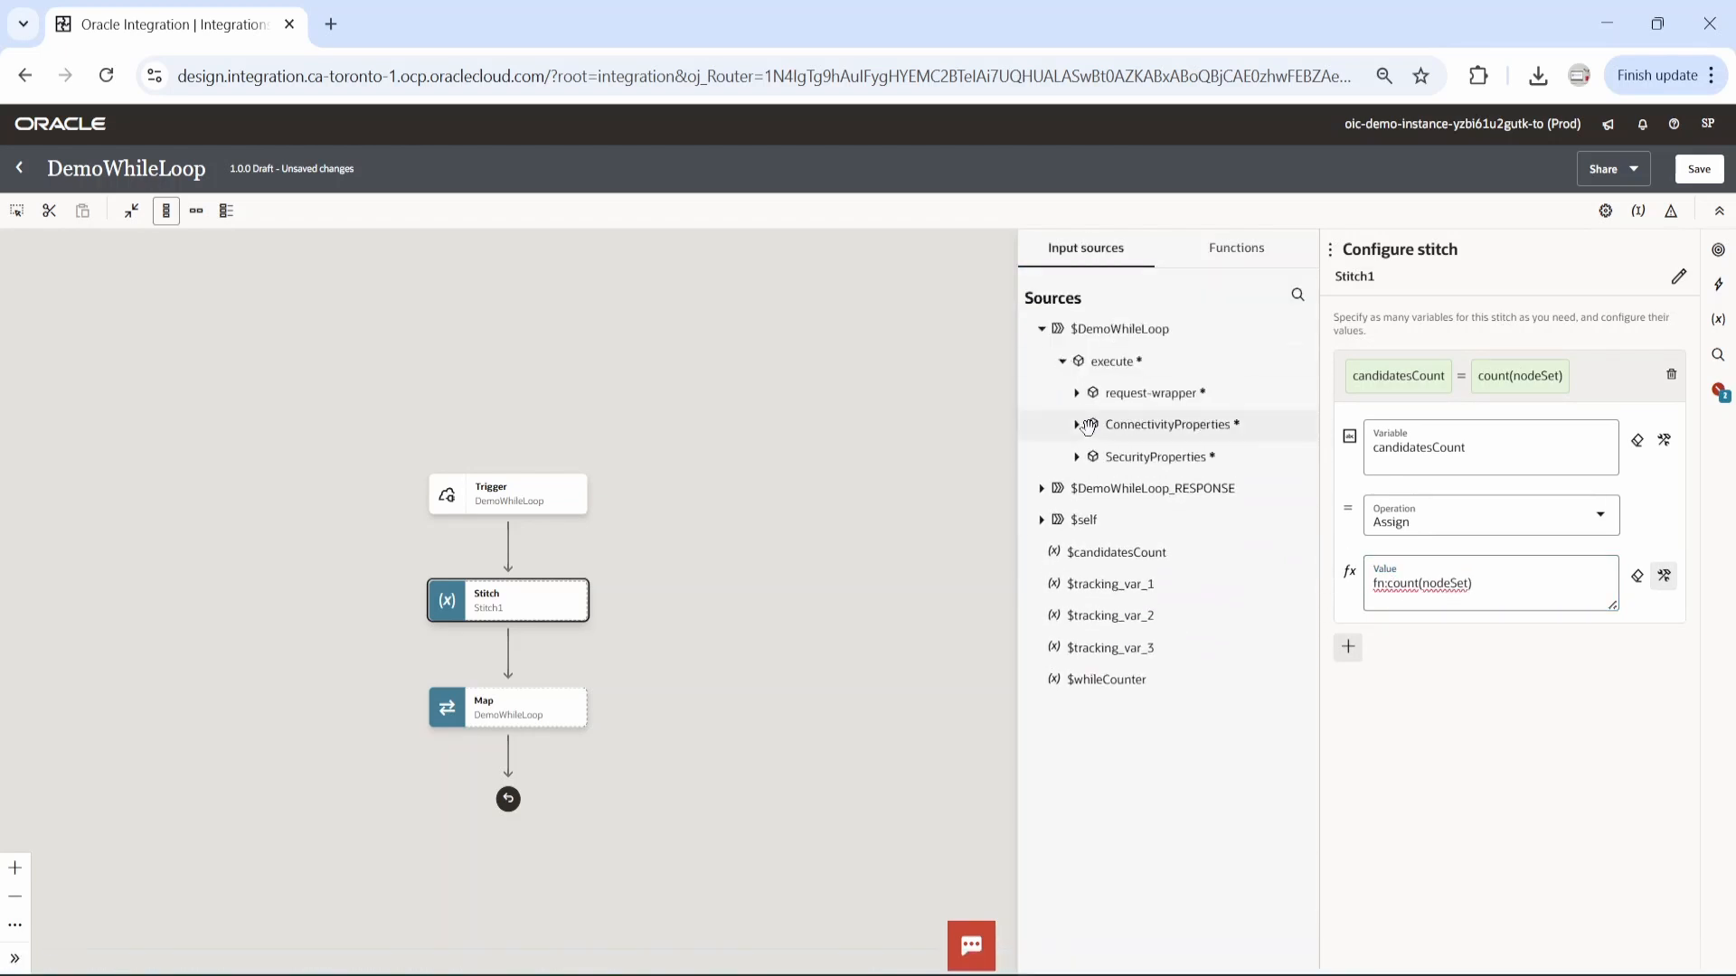
pyautogui.click(1076, 392)
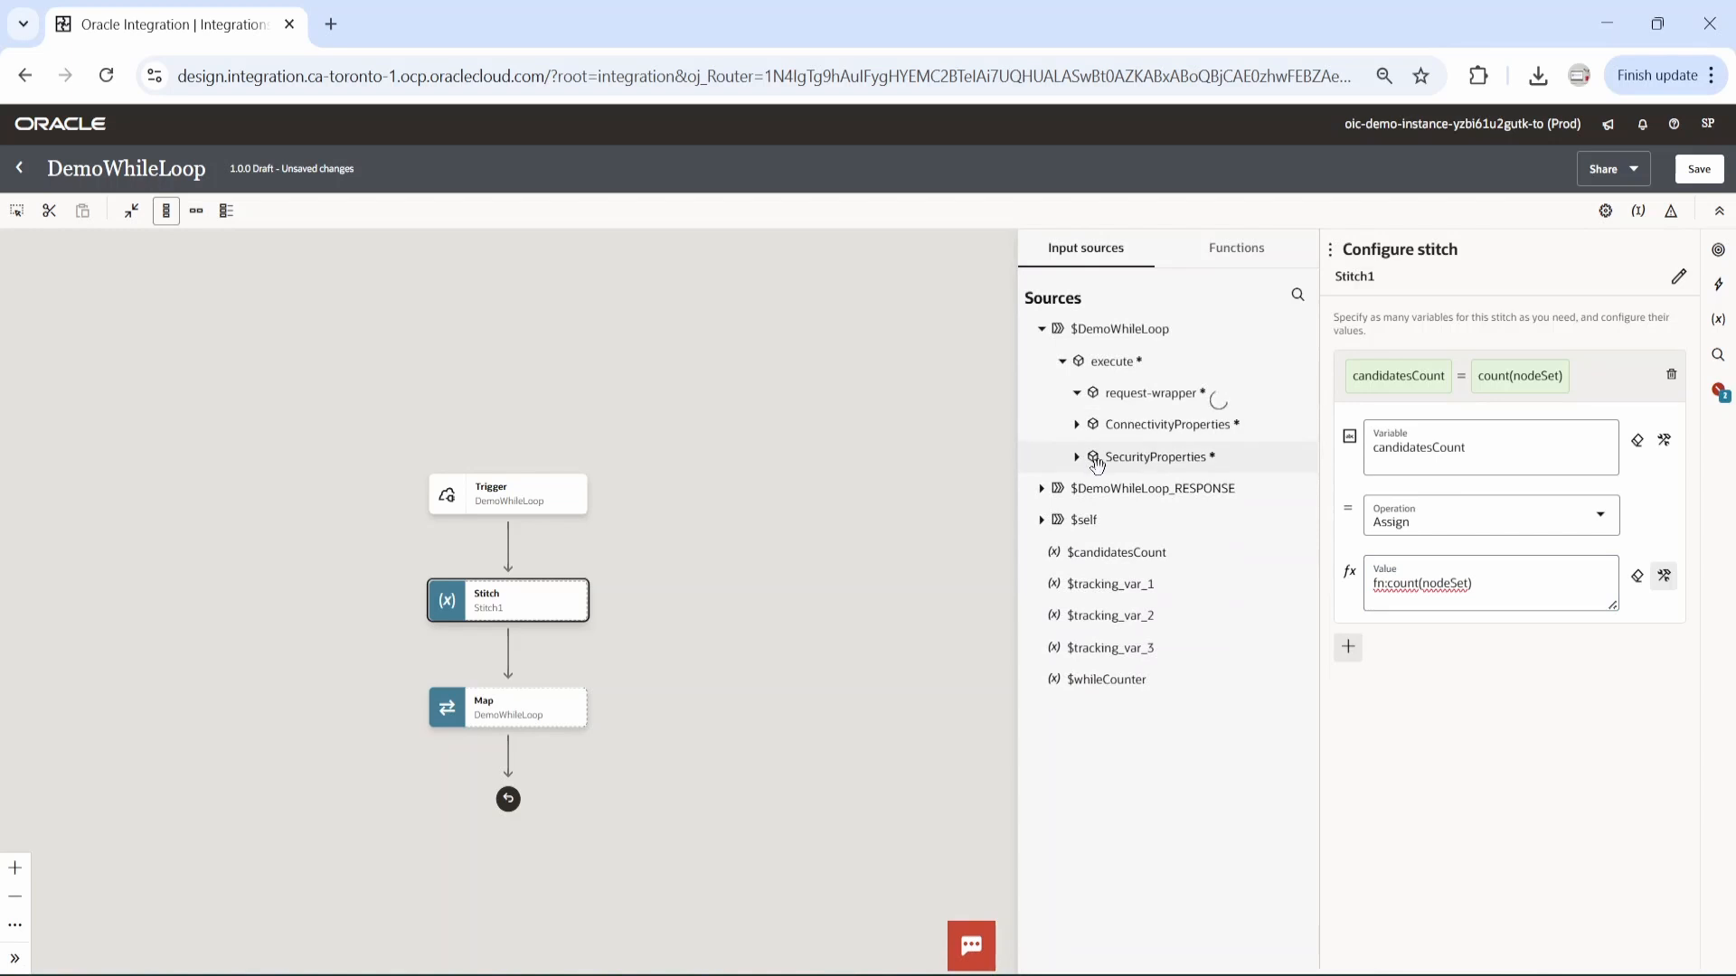
pyautogui.click(1091, 457)
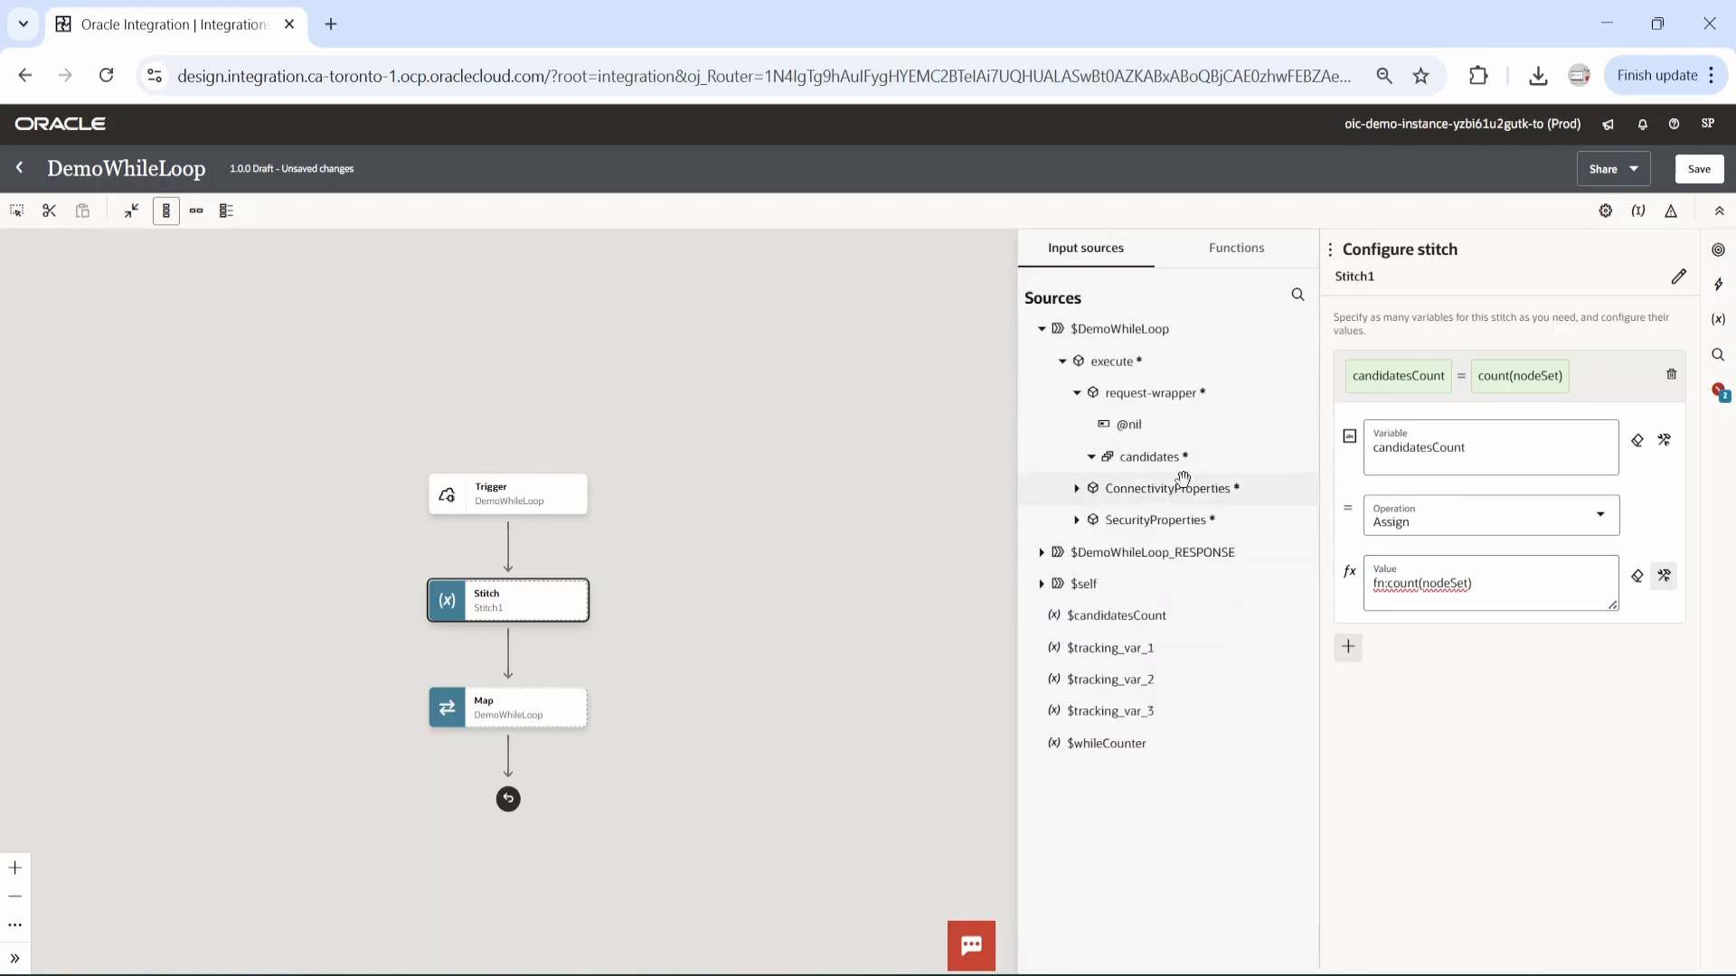
pyautogui.moveTo(1157, 459); pyautogui.dragTo(1444, 589)
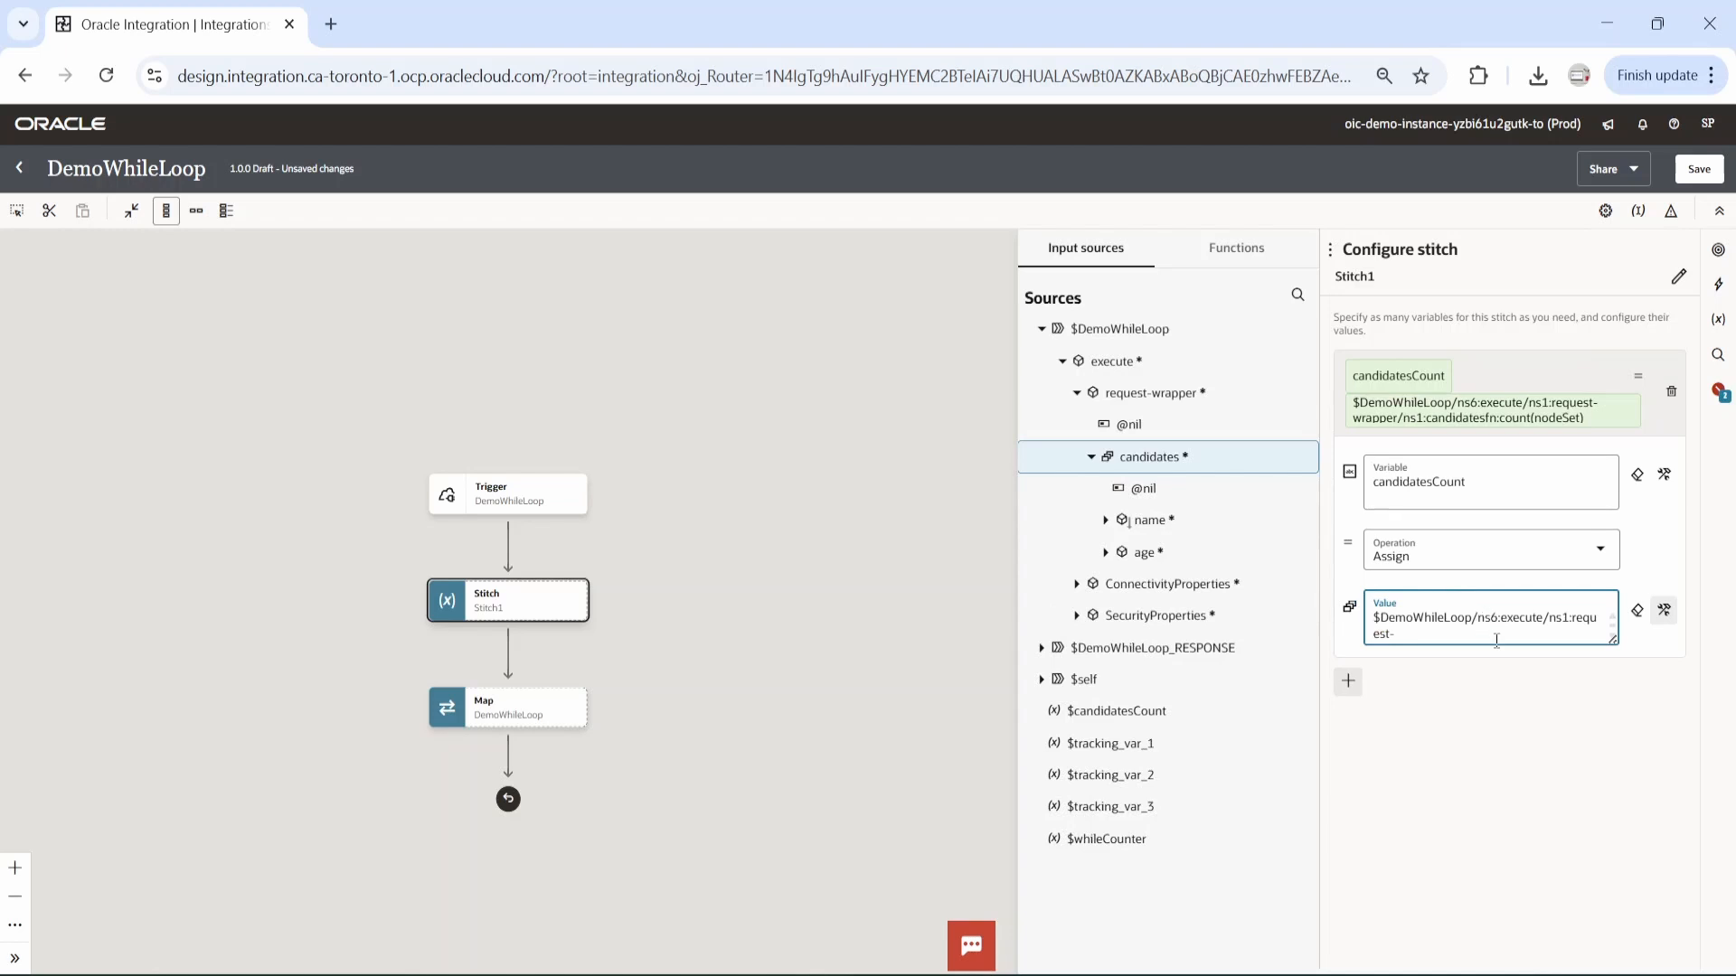
pyautogui.scroll(-1, 1473, 626)
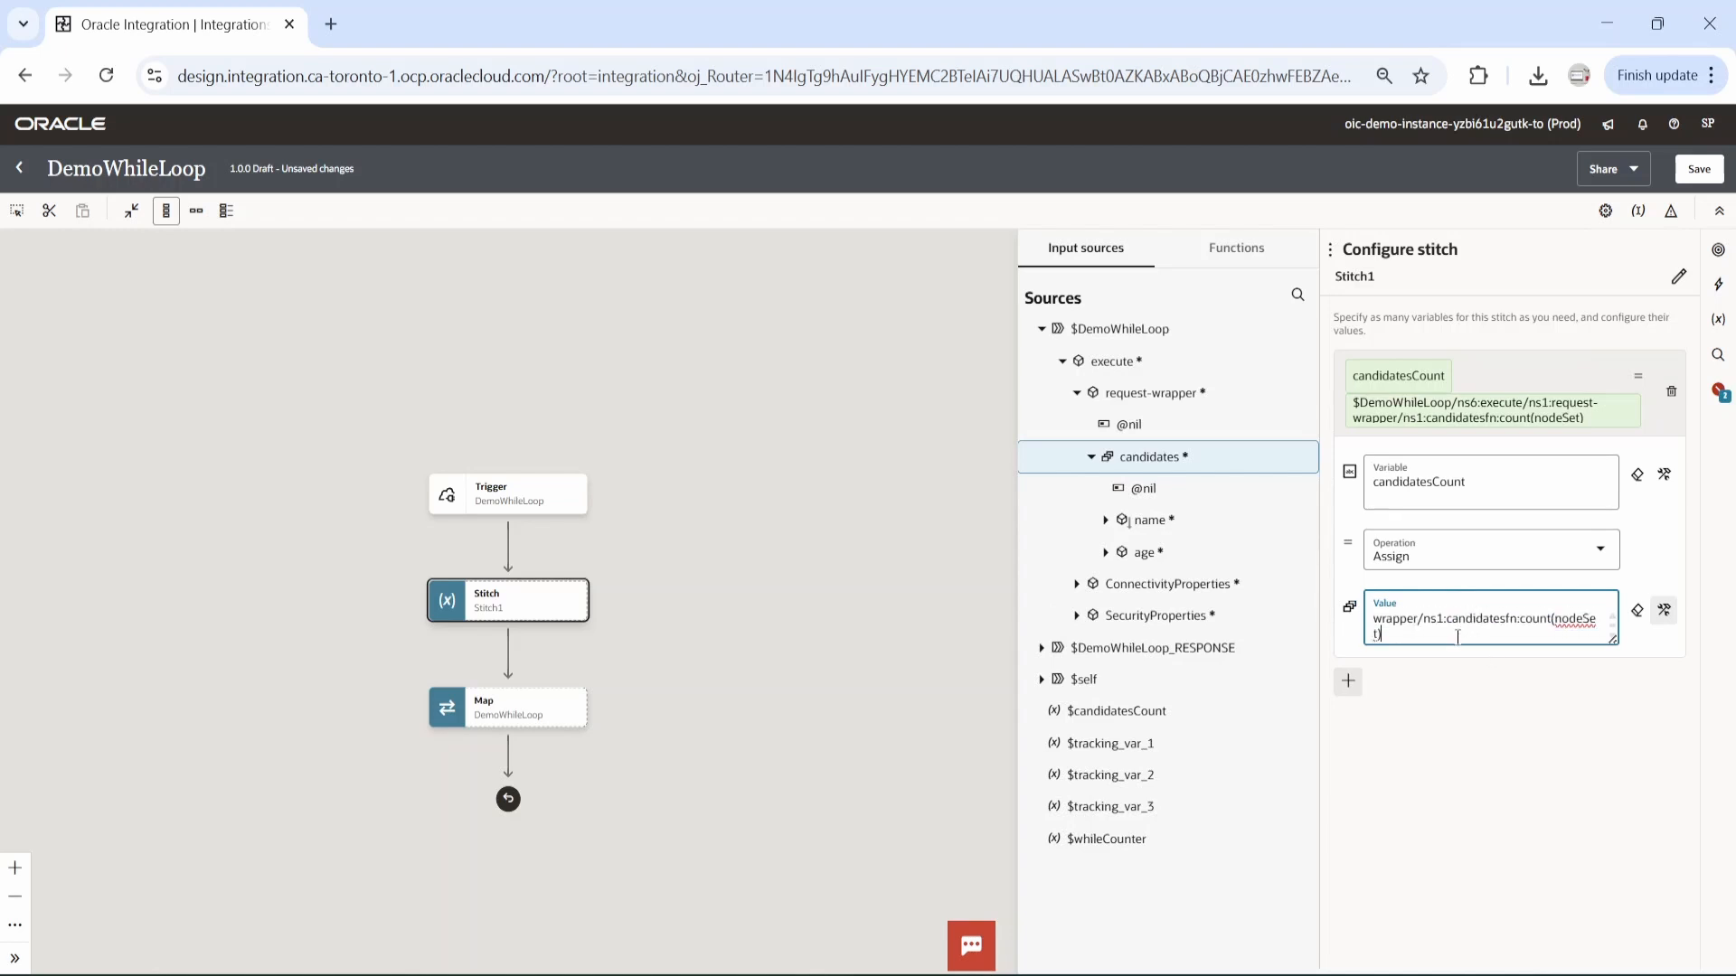
pyautogui.scroll(1, 1457, 636)
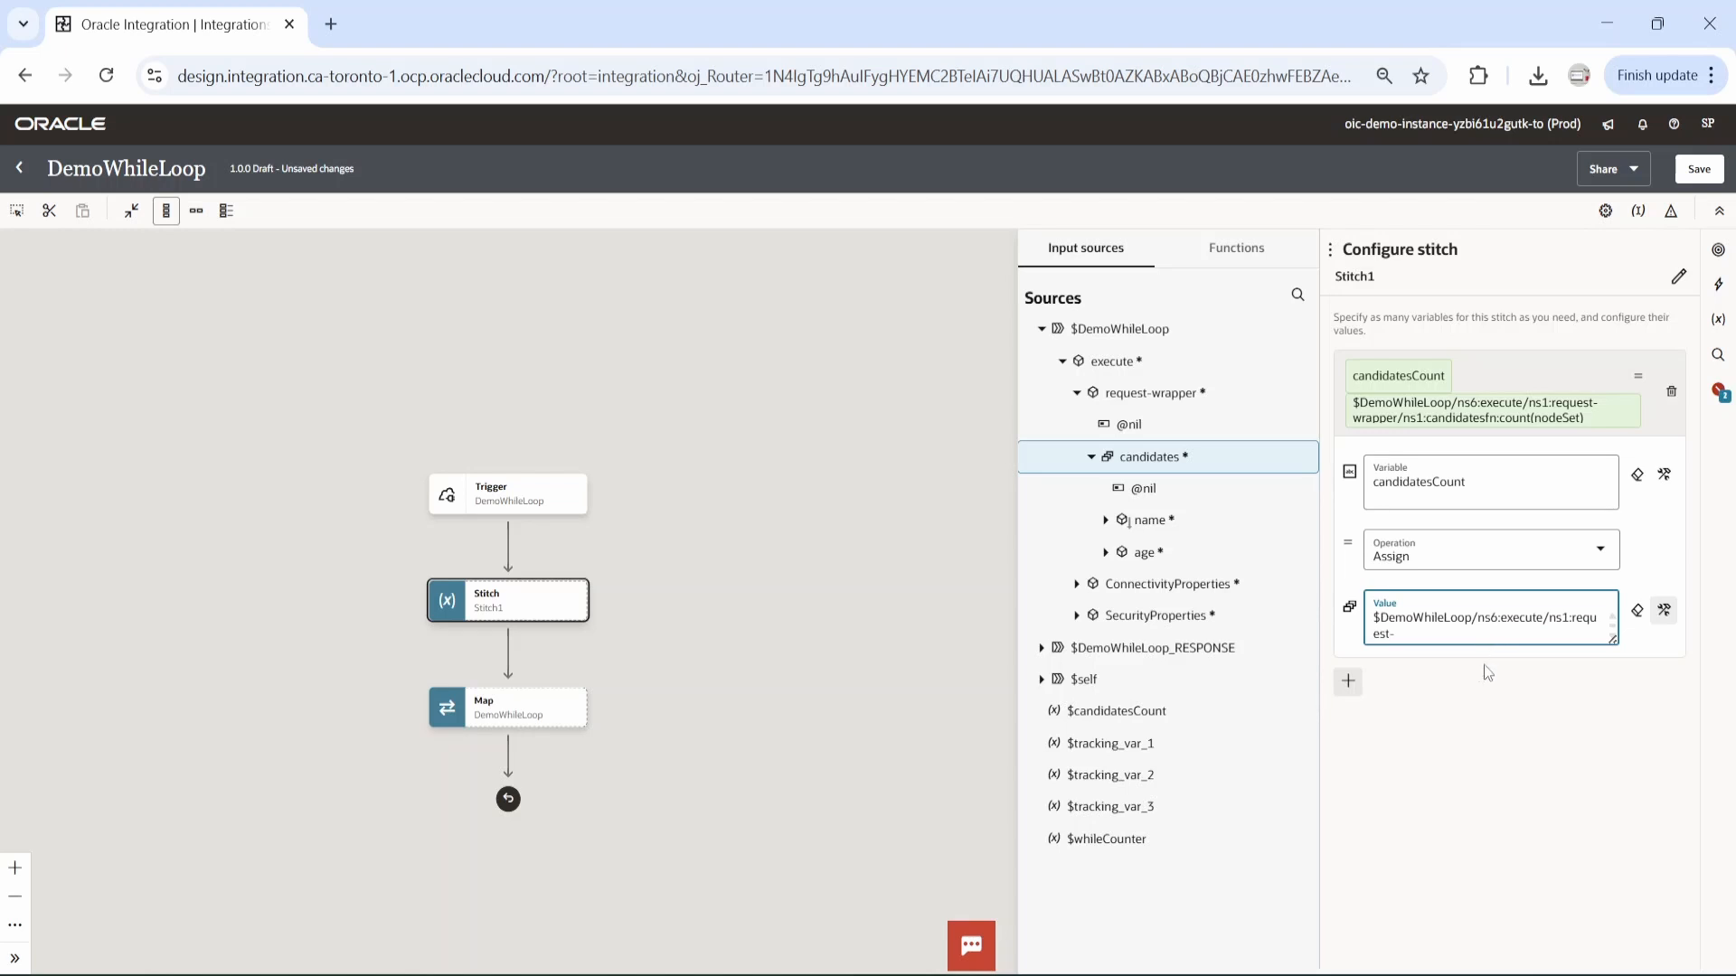
pyautogui.moveTo(1616, 644); pyautogui.dragTo(1614, 864)
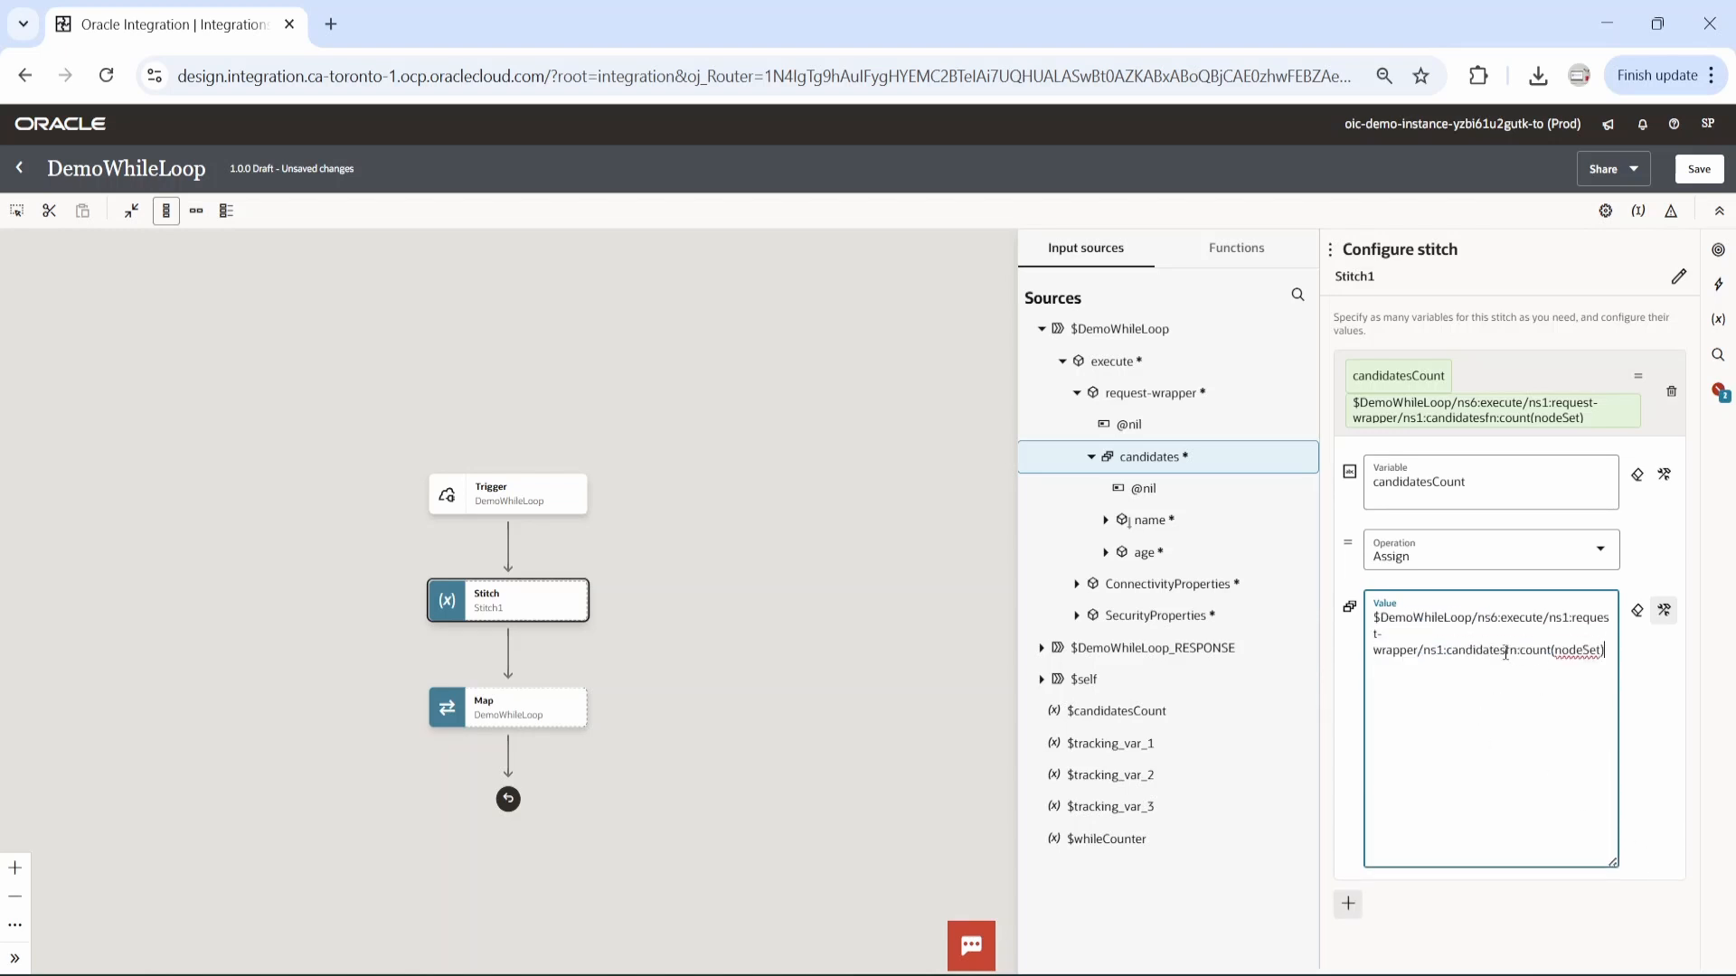
pyautogui.tripleClick(1379, 616)
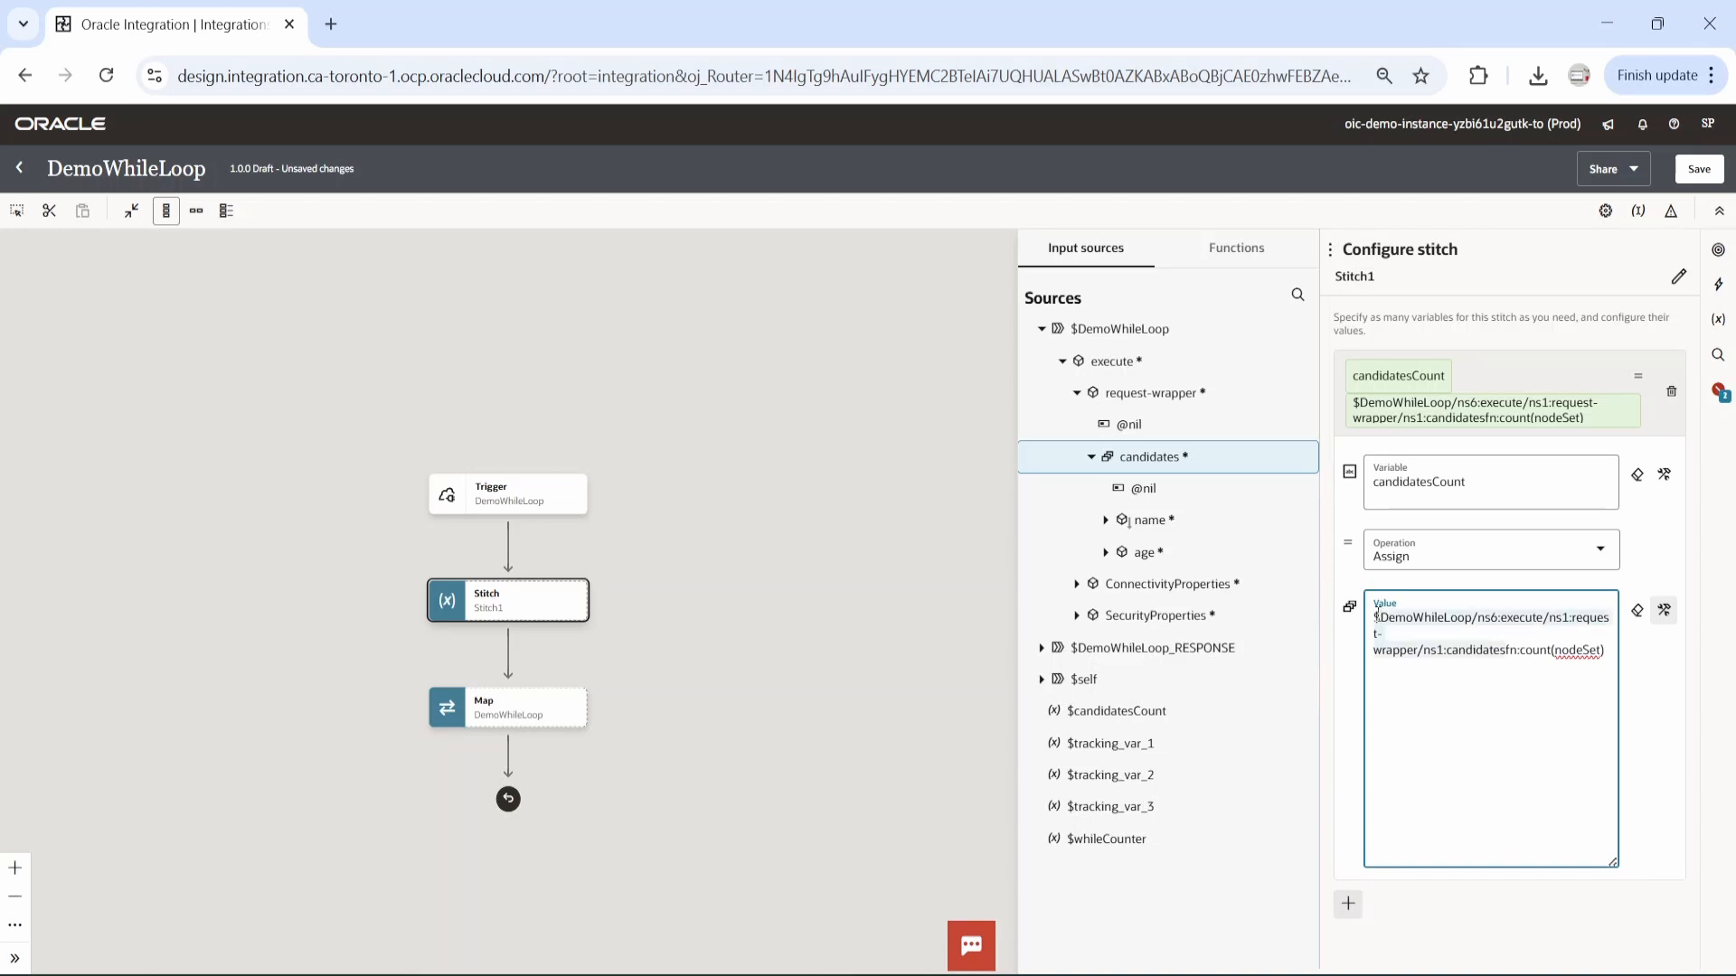
pyautogui.press('BackSpace')
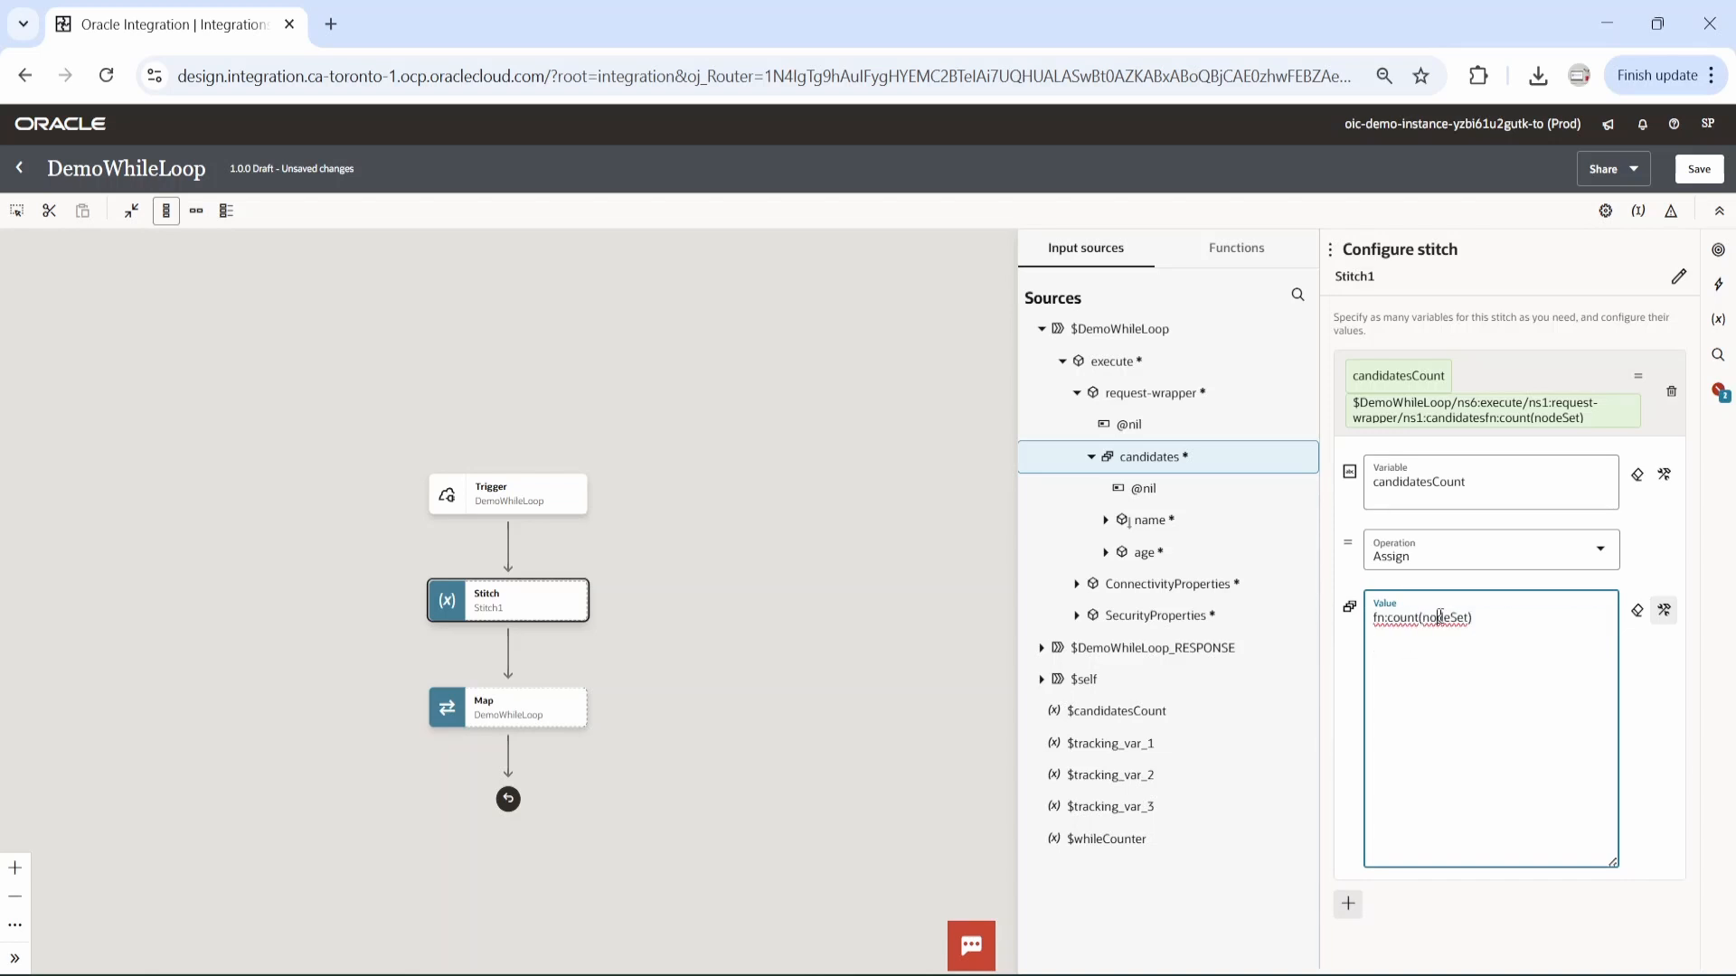
pyautogui.write('$DemoWhileLoop/ns6:execute/ns1:request-wrapper/ns1:candidates')
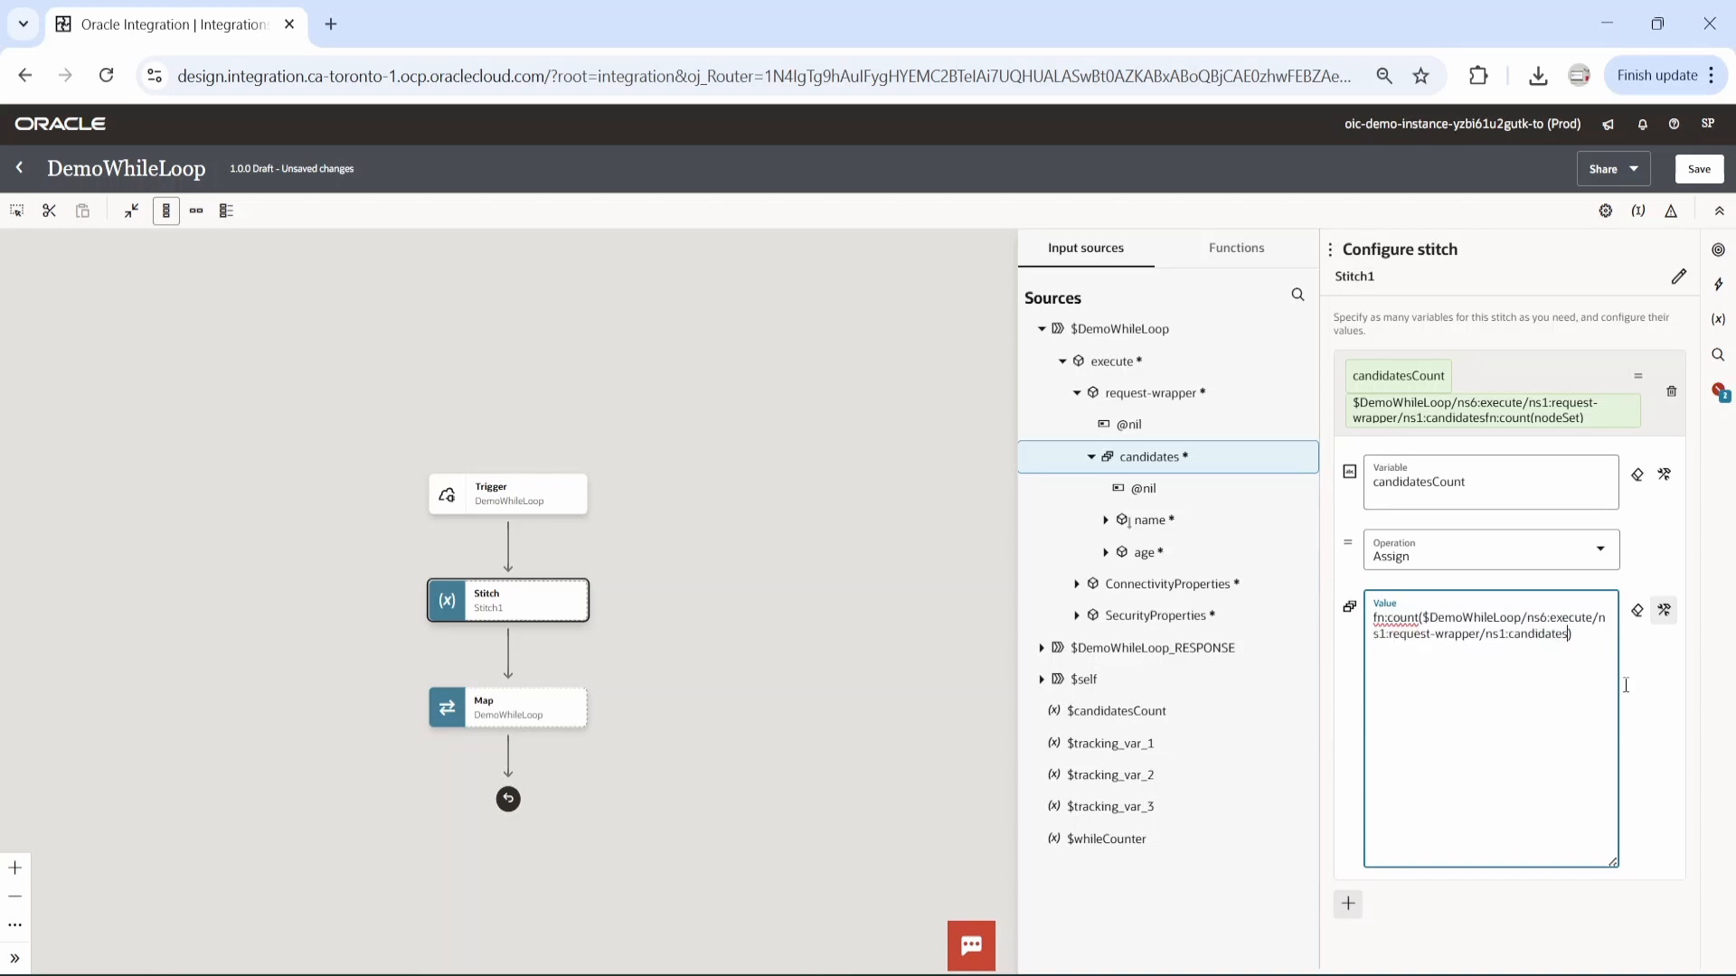
pyautogui.click(1638, 729)
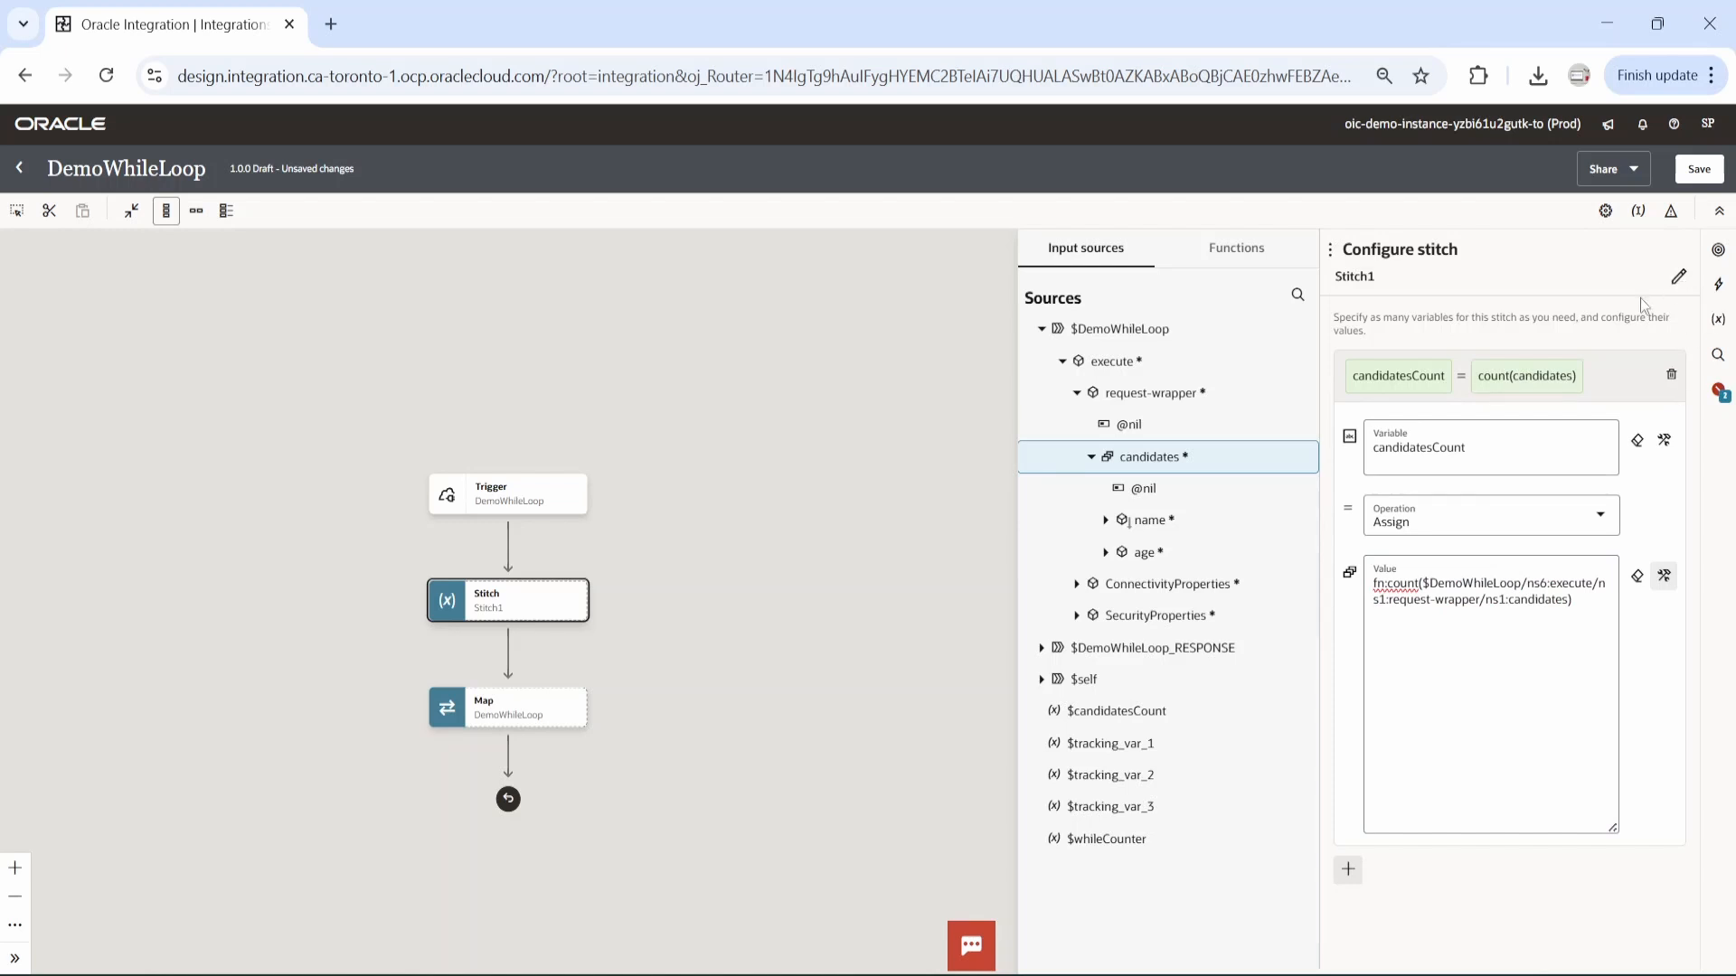
# Add a second stitch assignment that sets whileCounter to 1 and save the integration.
pyautogui.click(1348, 870)
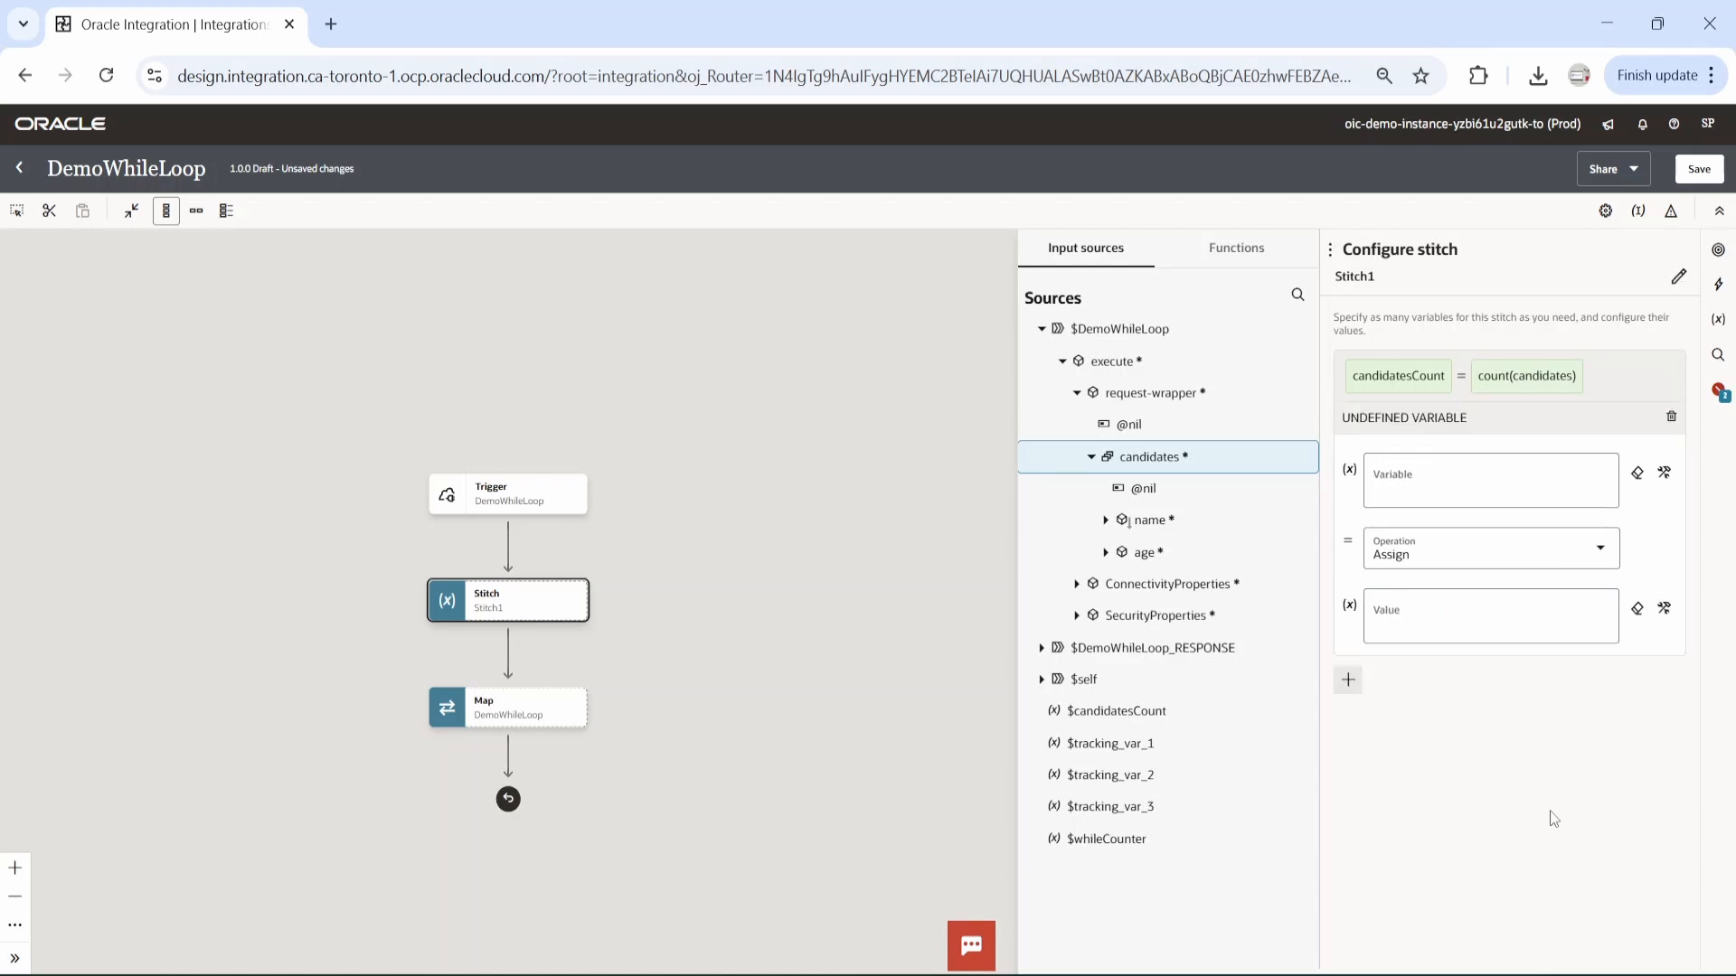
pyautogui.click(1461, 487)
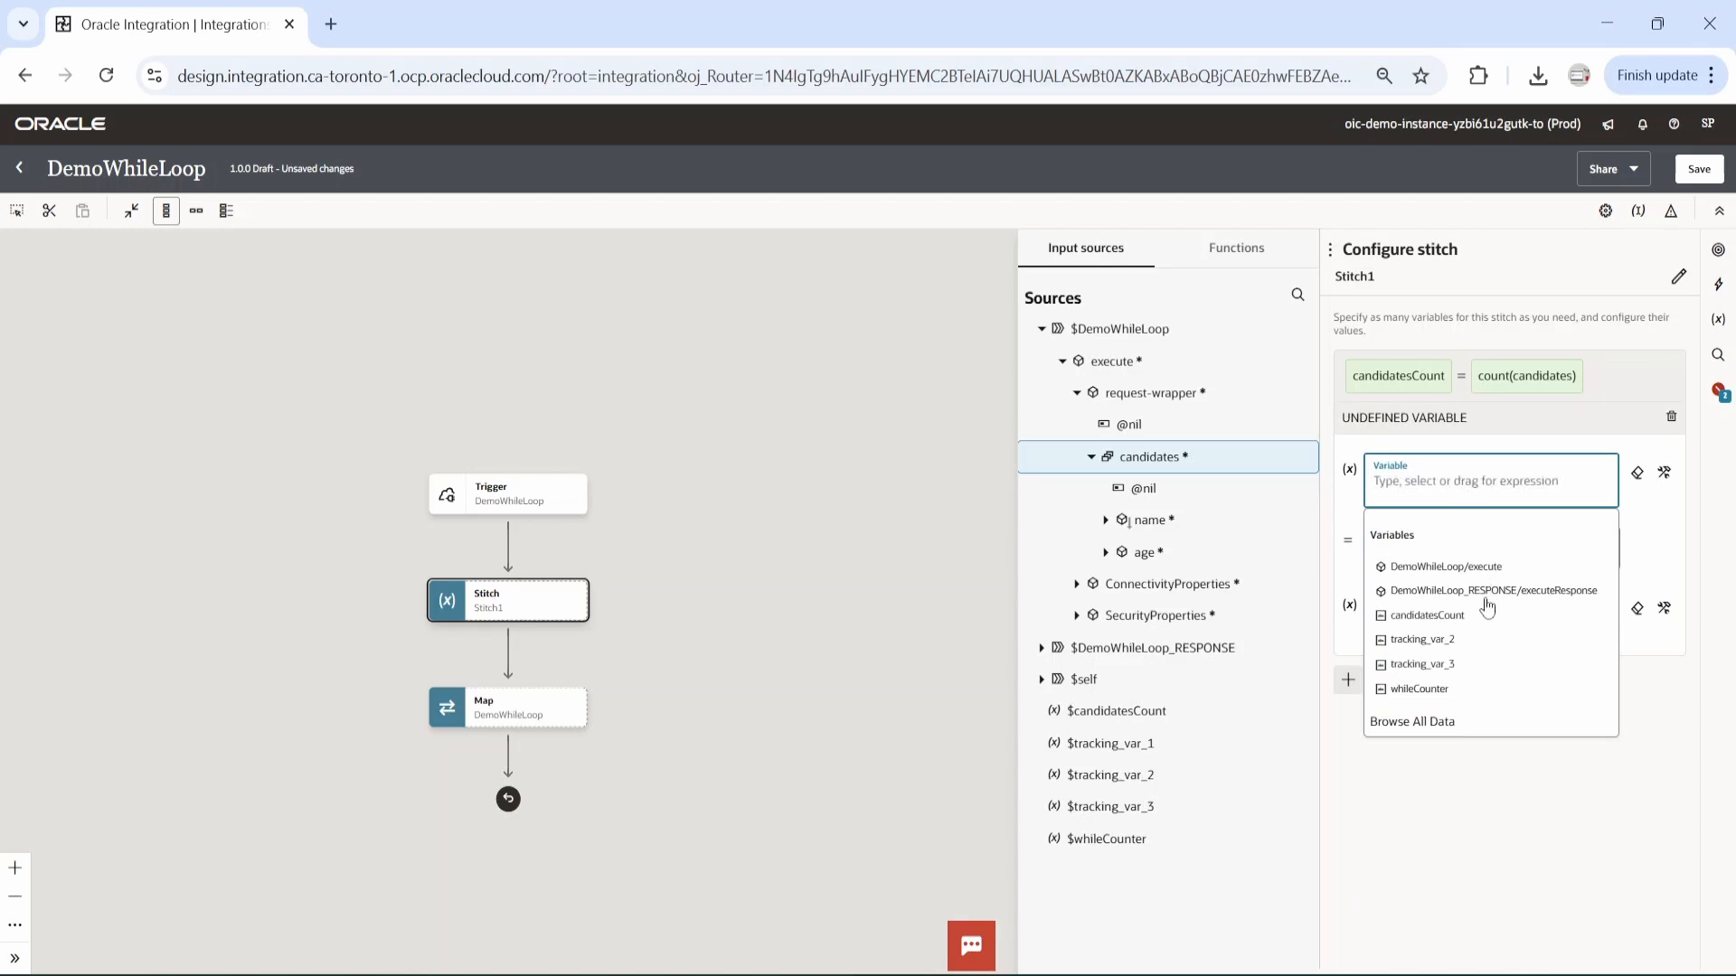
pyautogui.click(1430, 691)
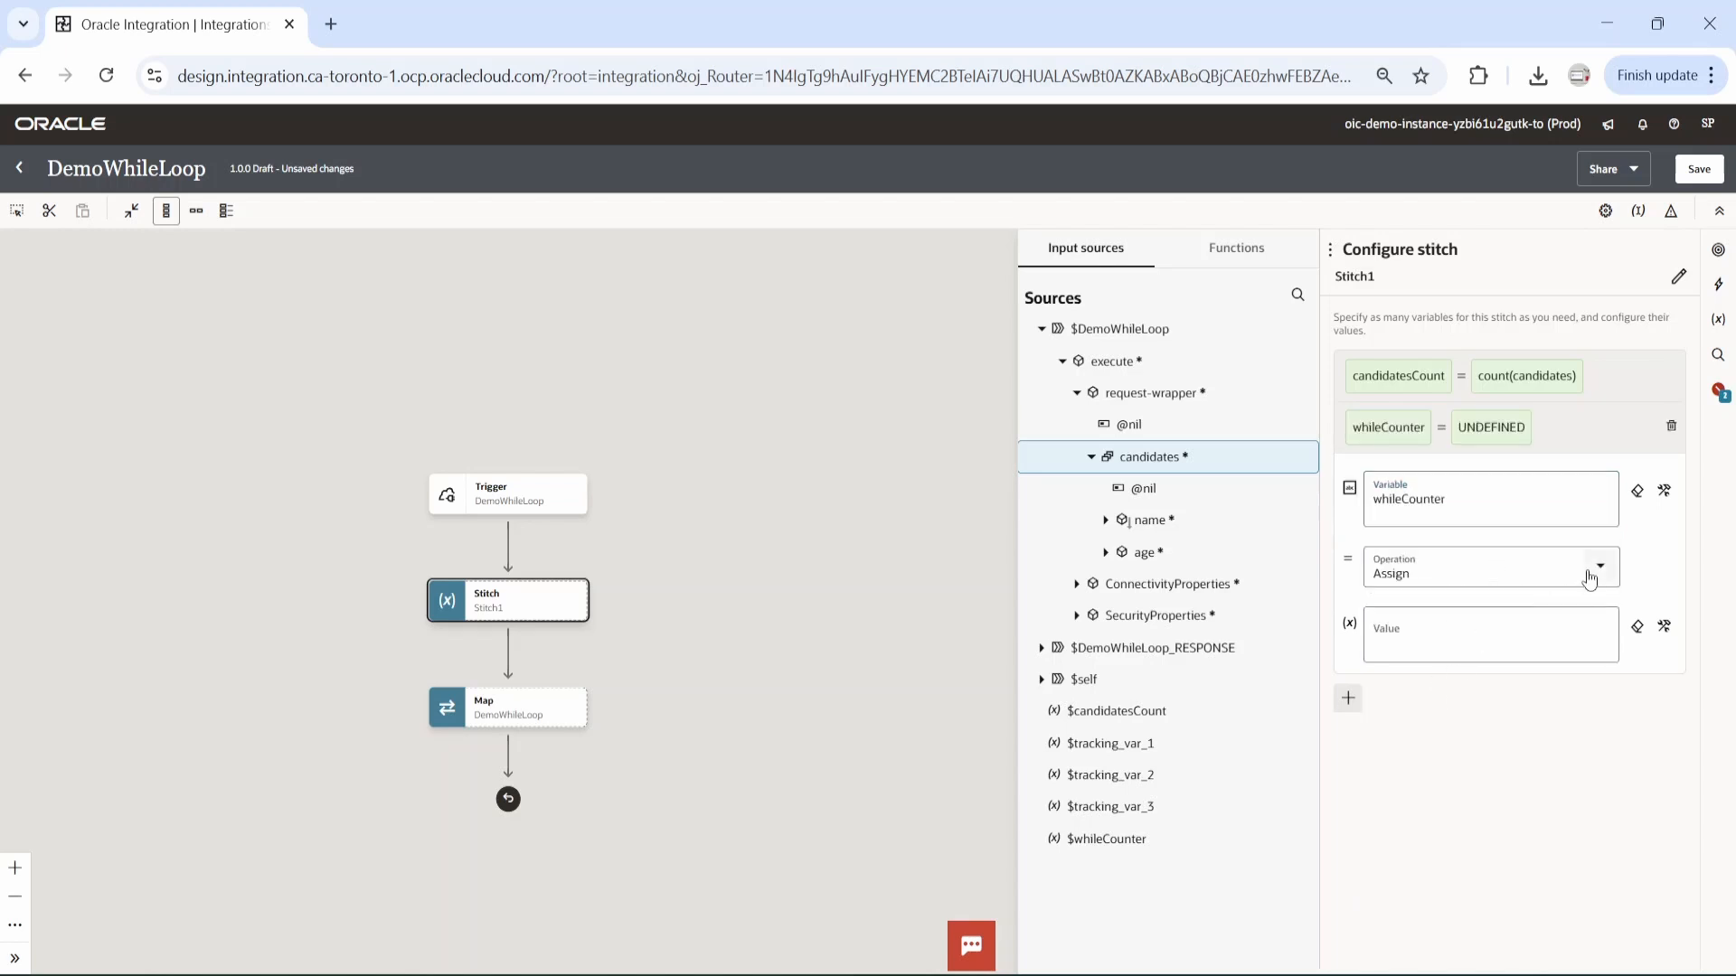
pyautogui.click(1404, 637)
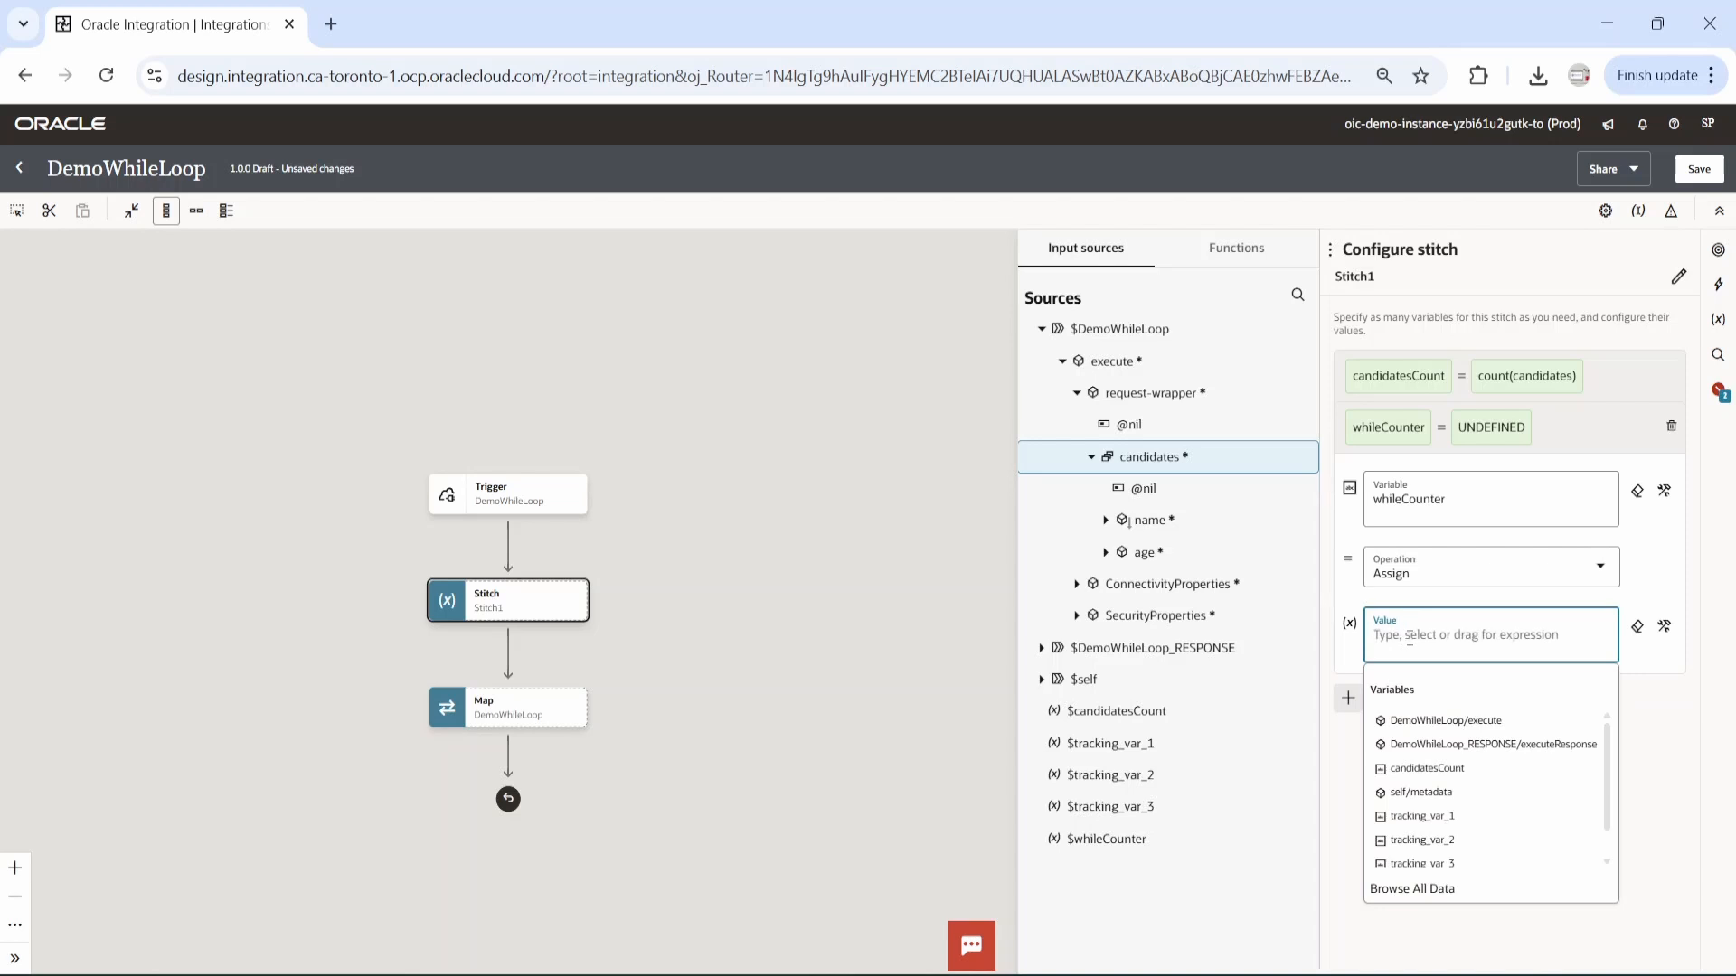
pyautogui.write('1')
pyautogui.click(1471, 737)
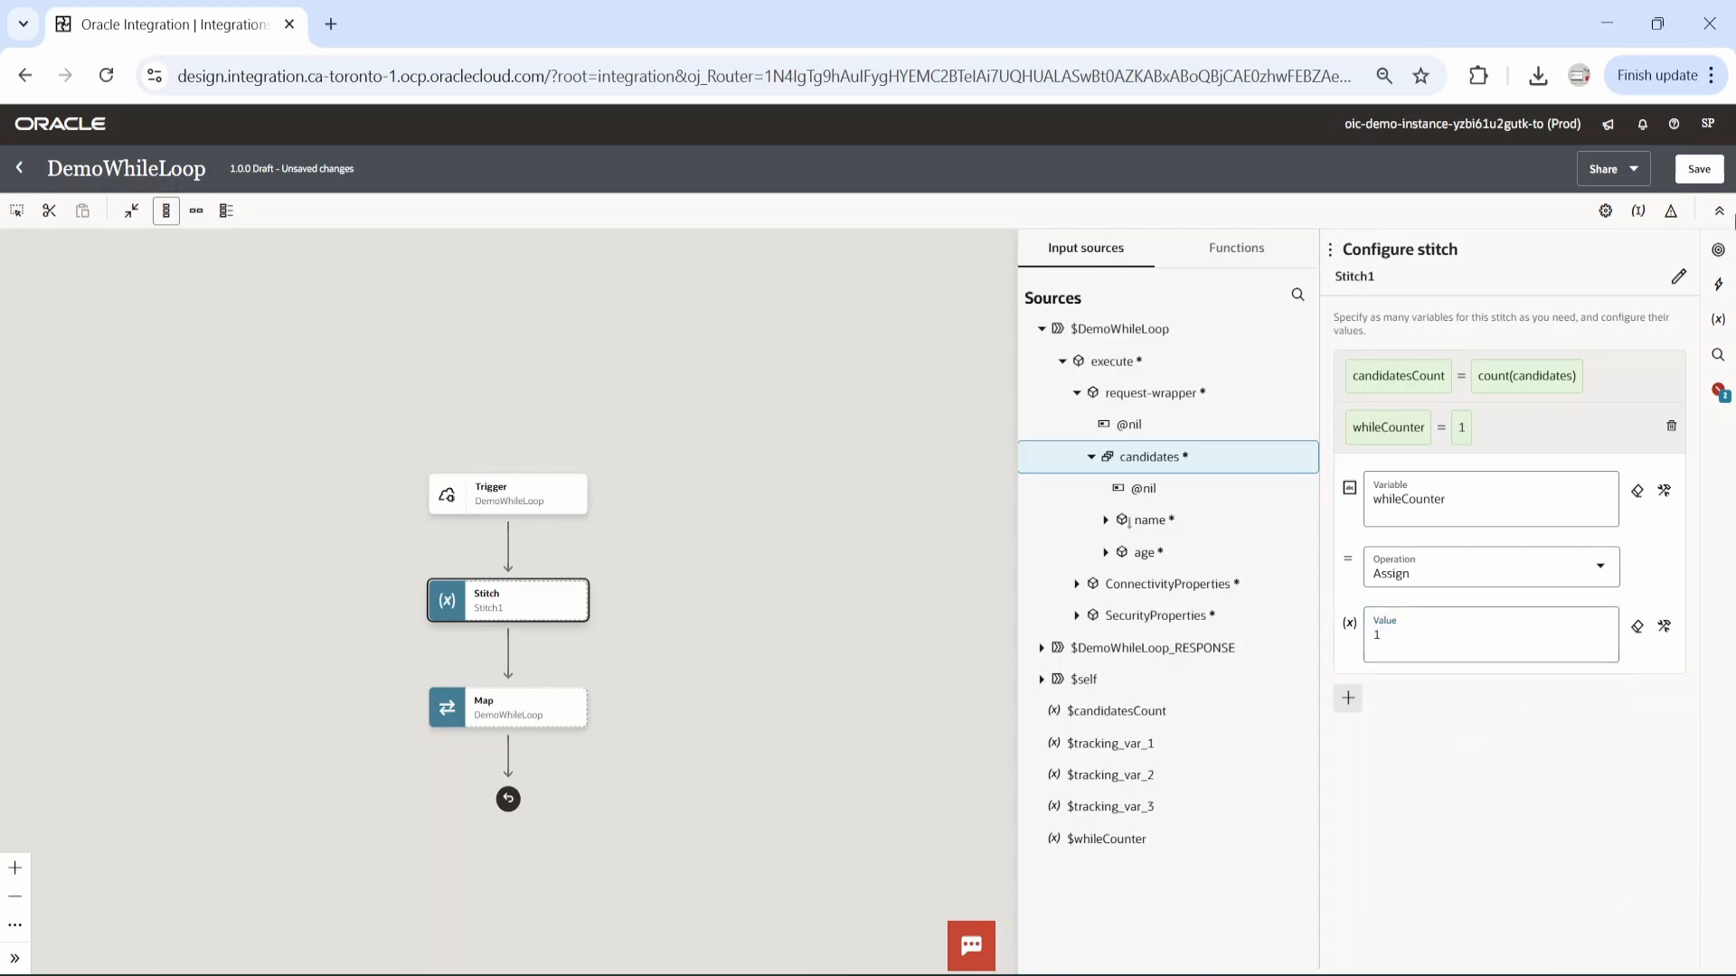
pyautogui.click(1698, 173)
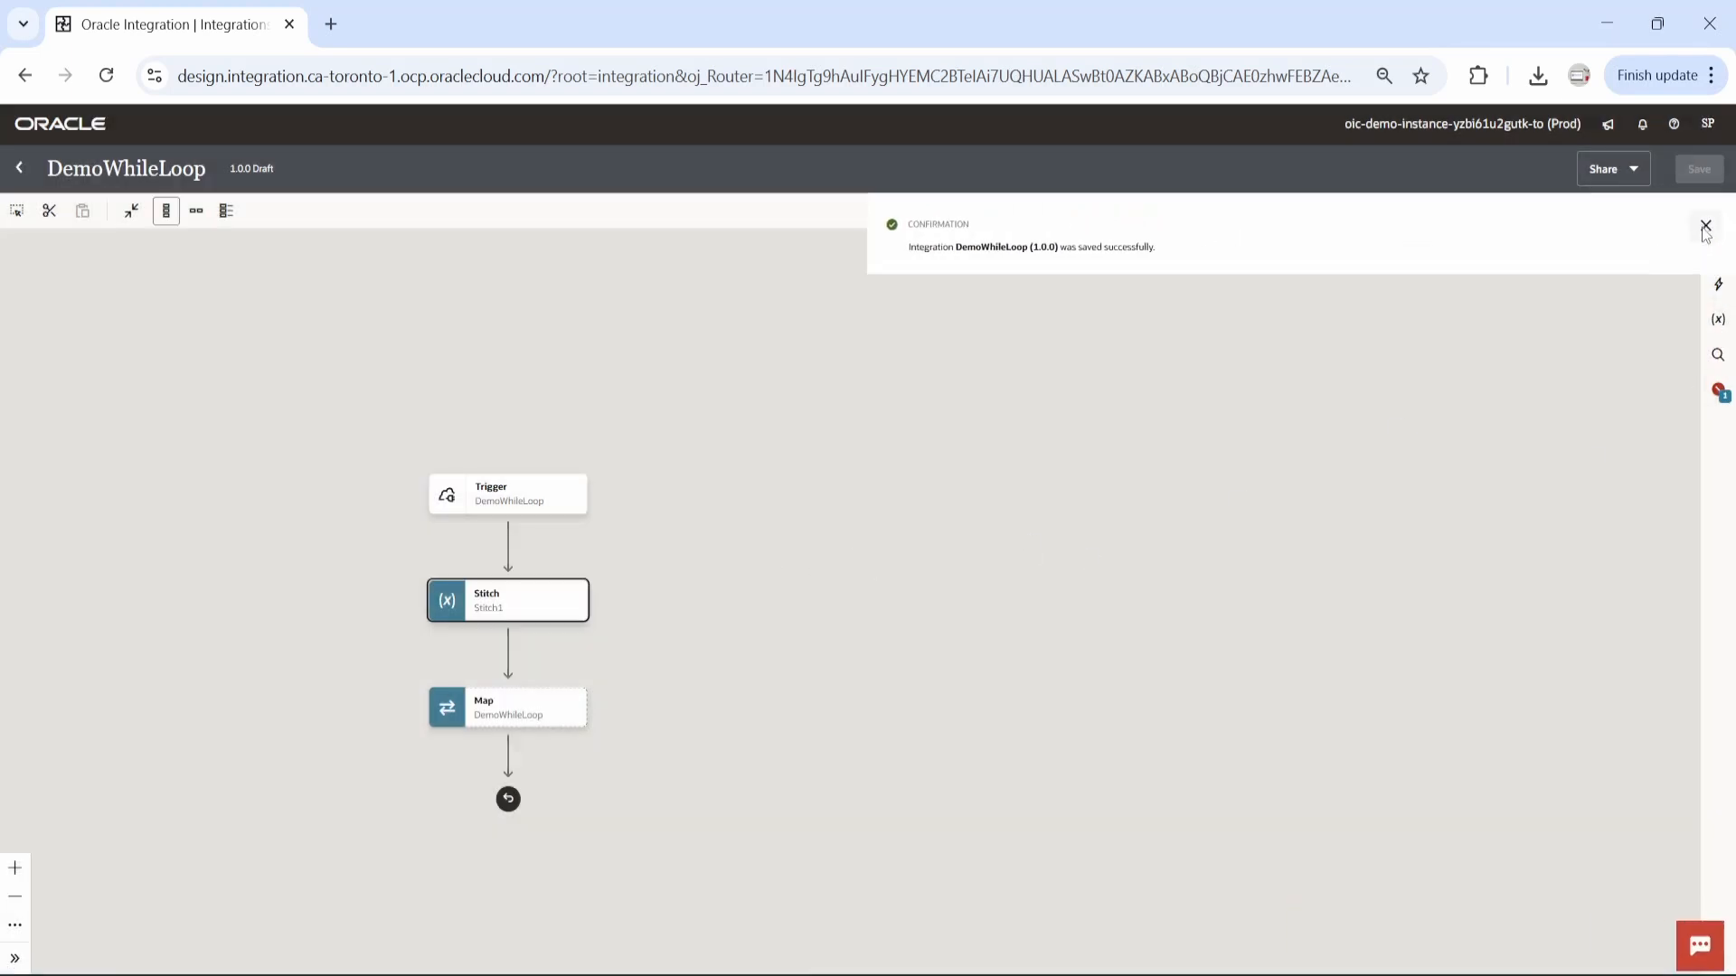
pyautogui.click(1704, 227)
# Insert a While action between the stitch and the map.
pyautogui.click(508, 651)
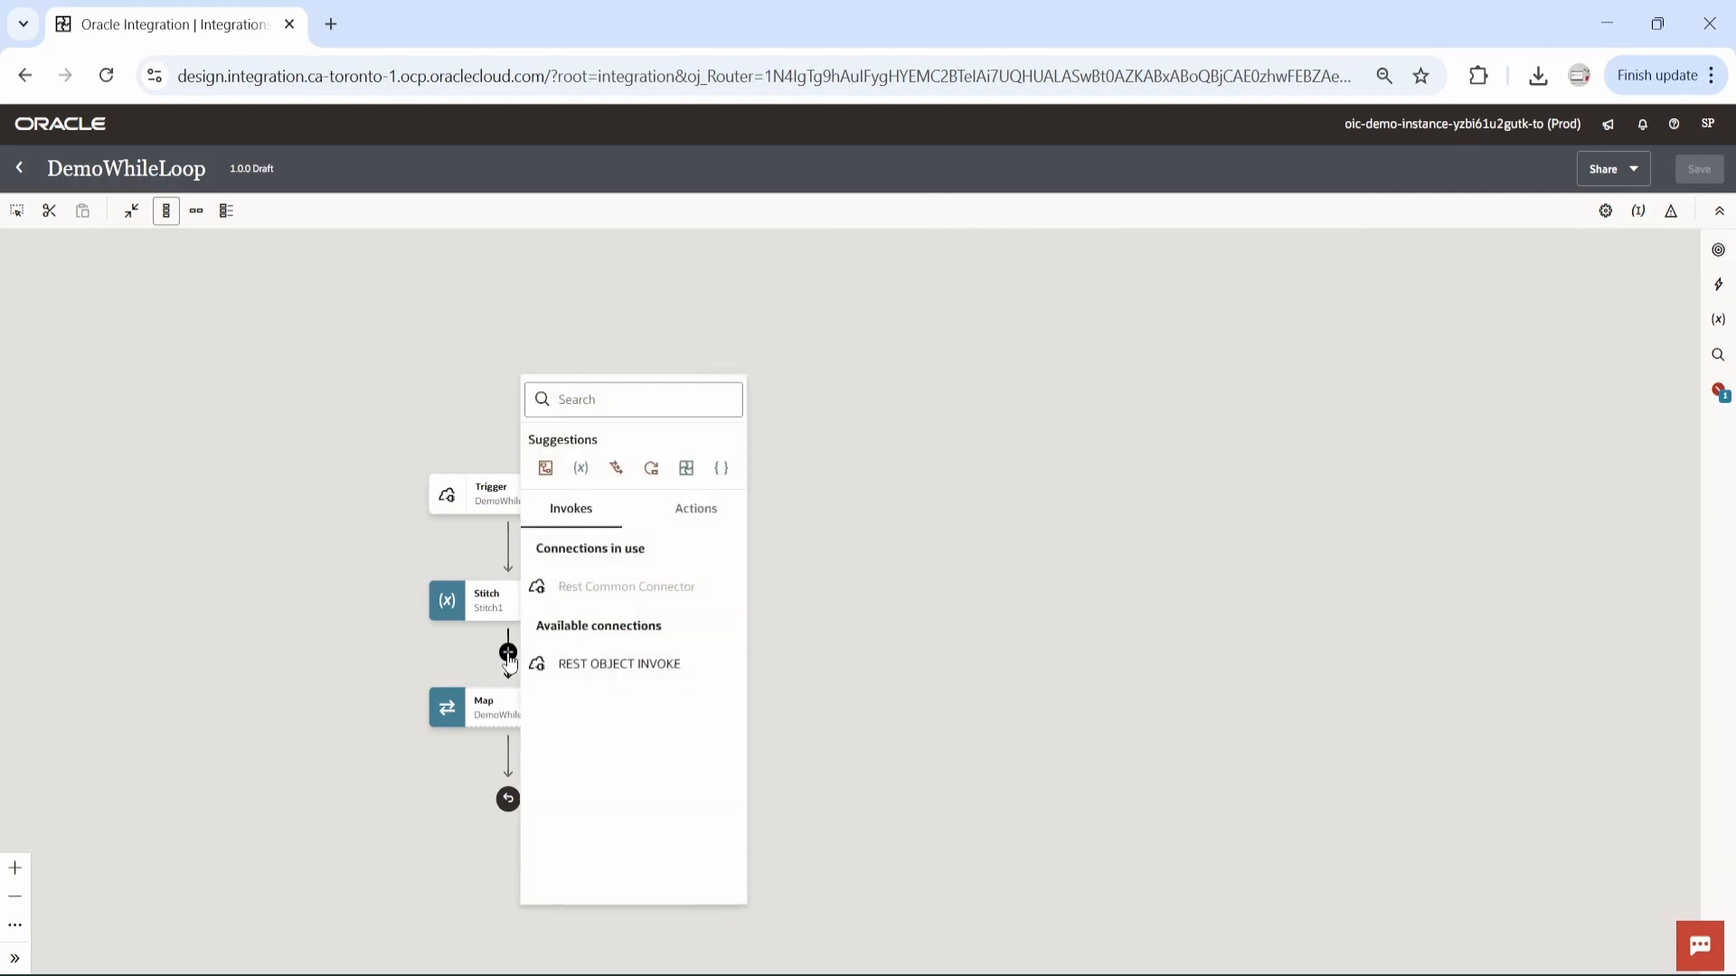
pyautogui.write('whi')
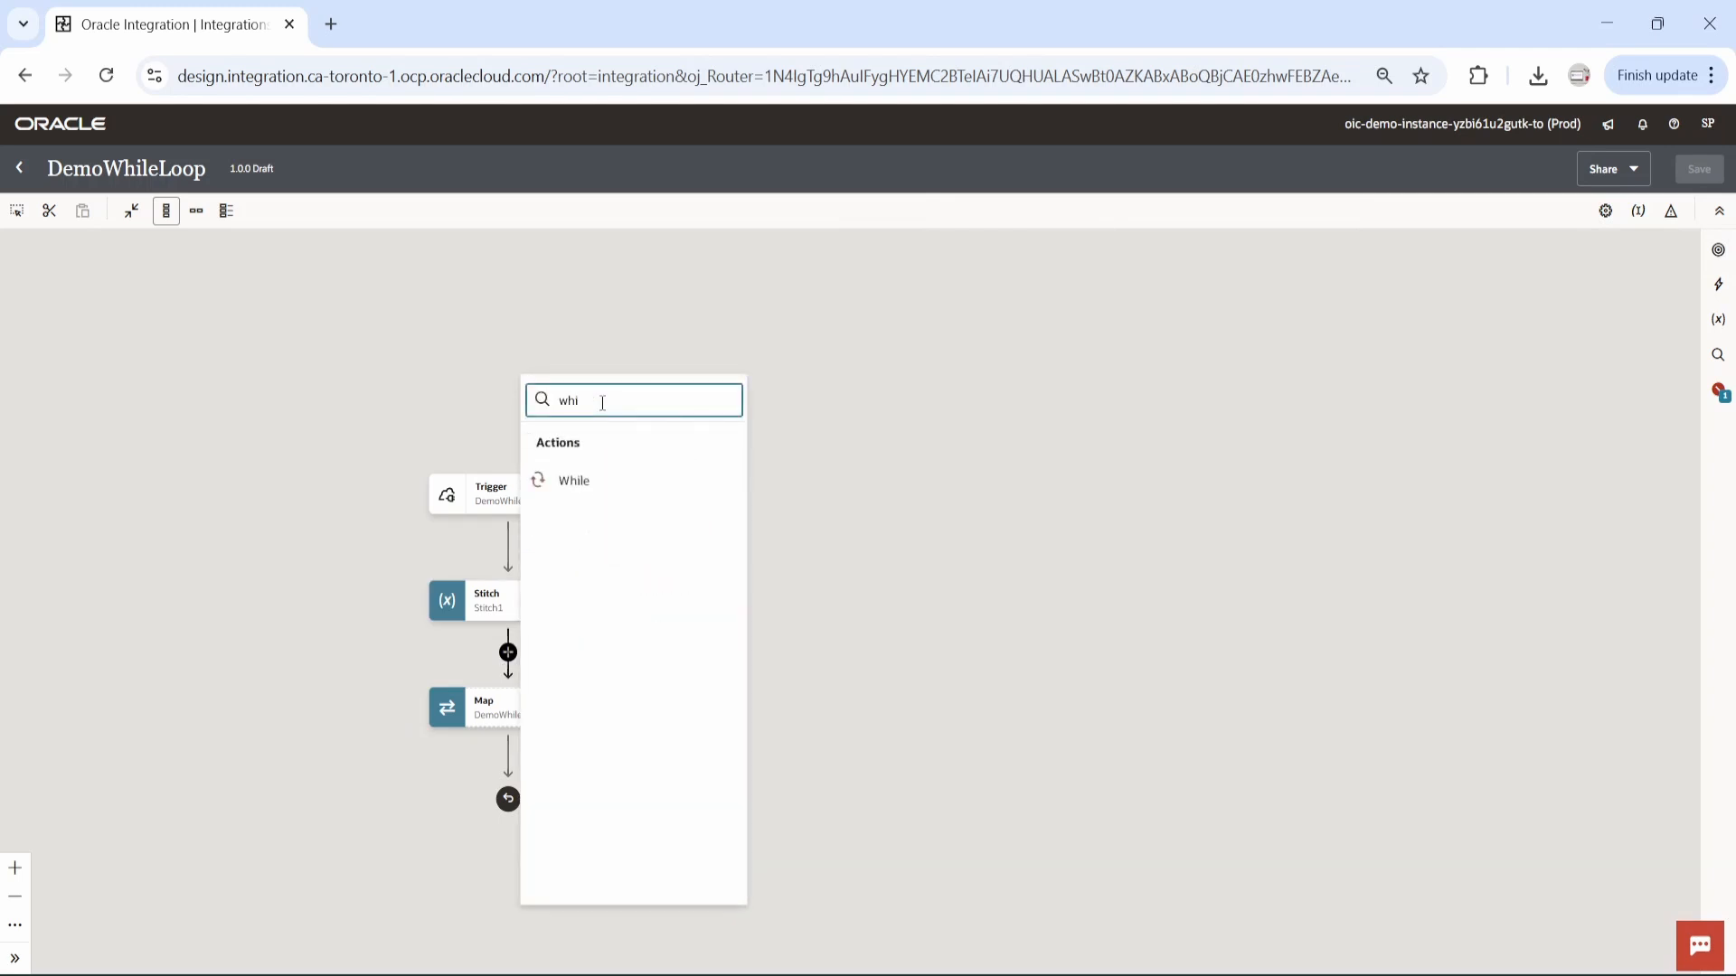
pyautogui.click(583, 486)
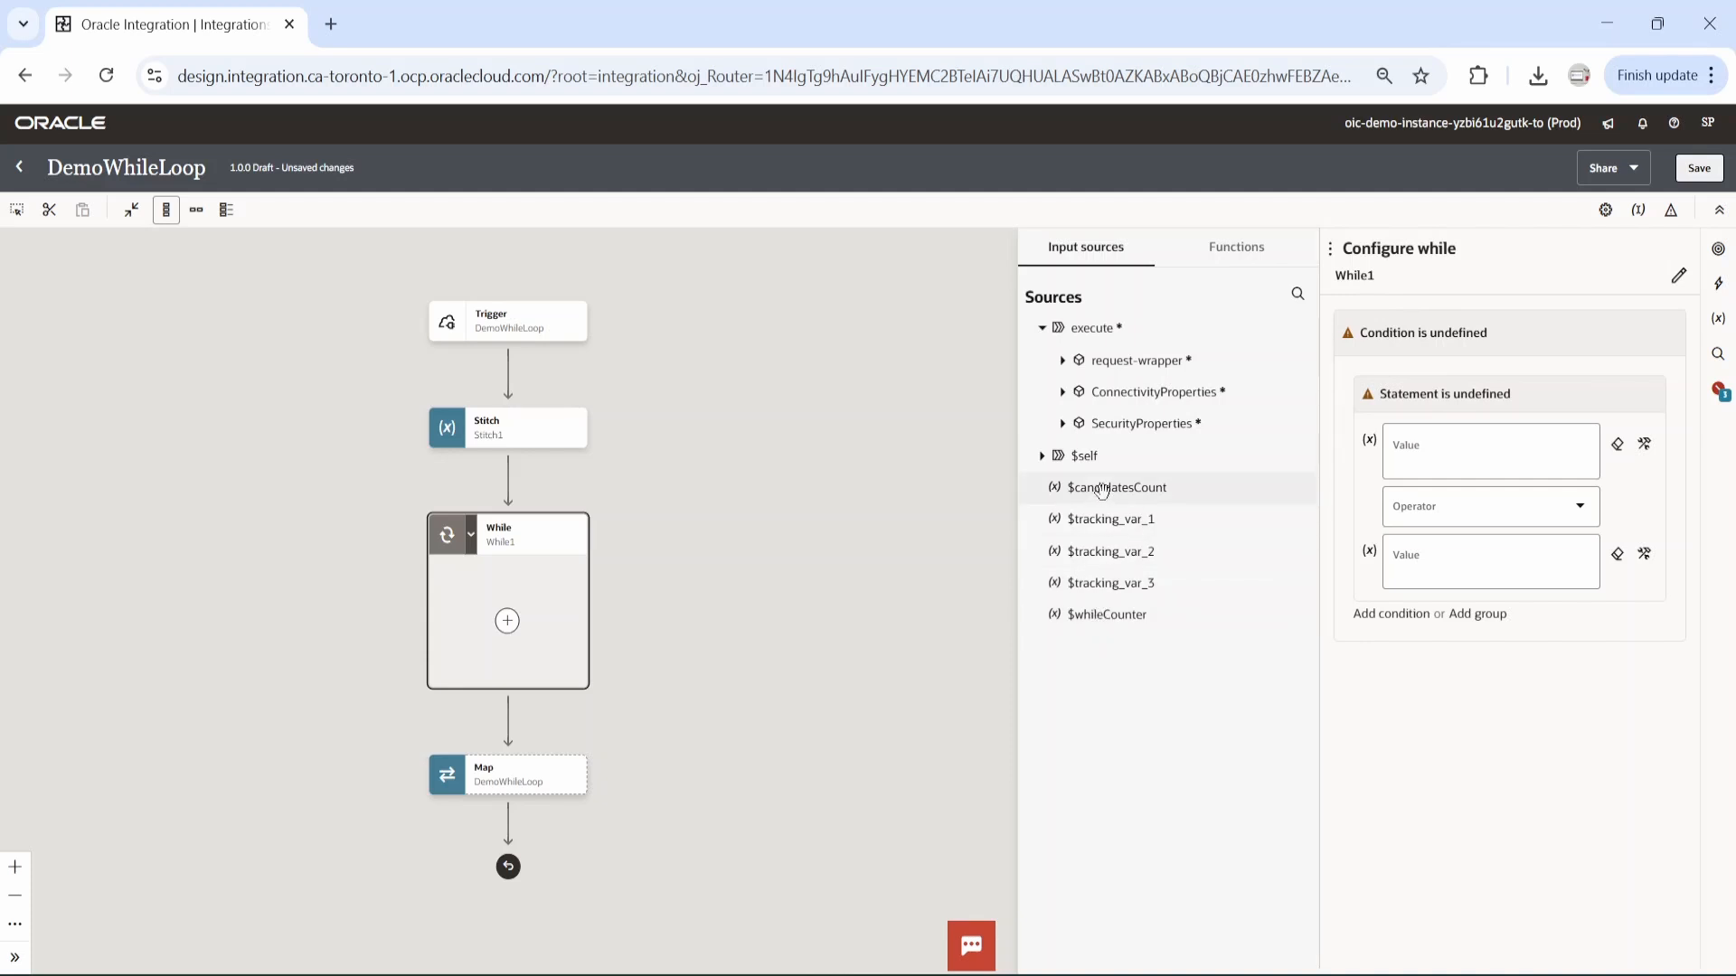
# Set the While condition to candidatesCount >= whileCounter and save the integration.
pyautogui.moveTo(1101, 491); pyautogui.dragTo(1432, 465)
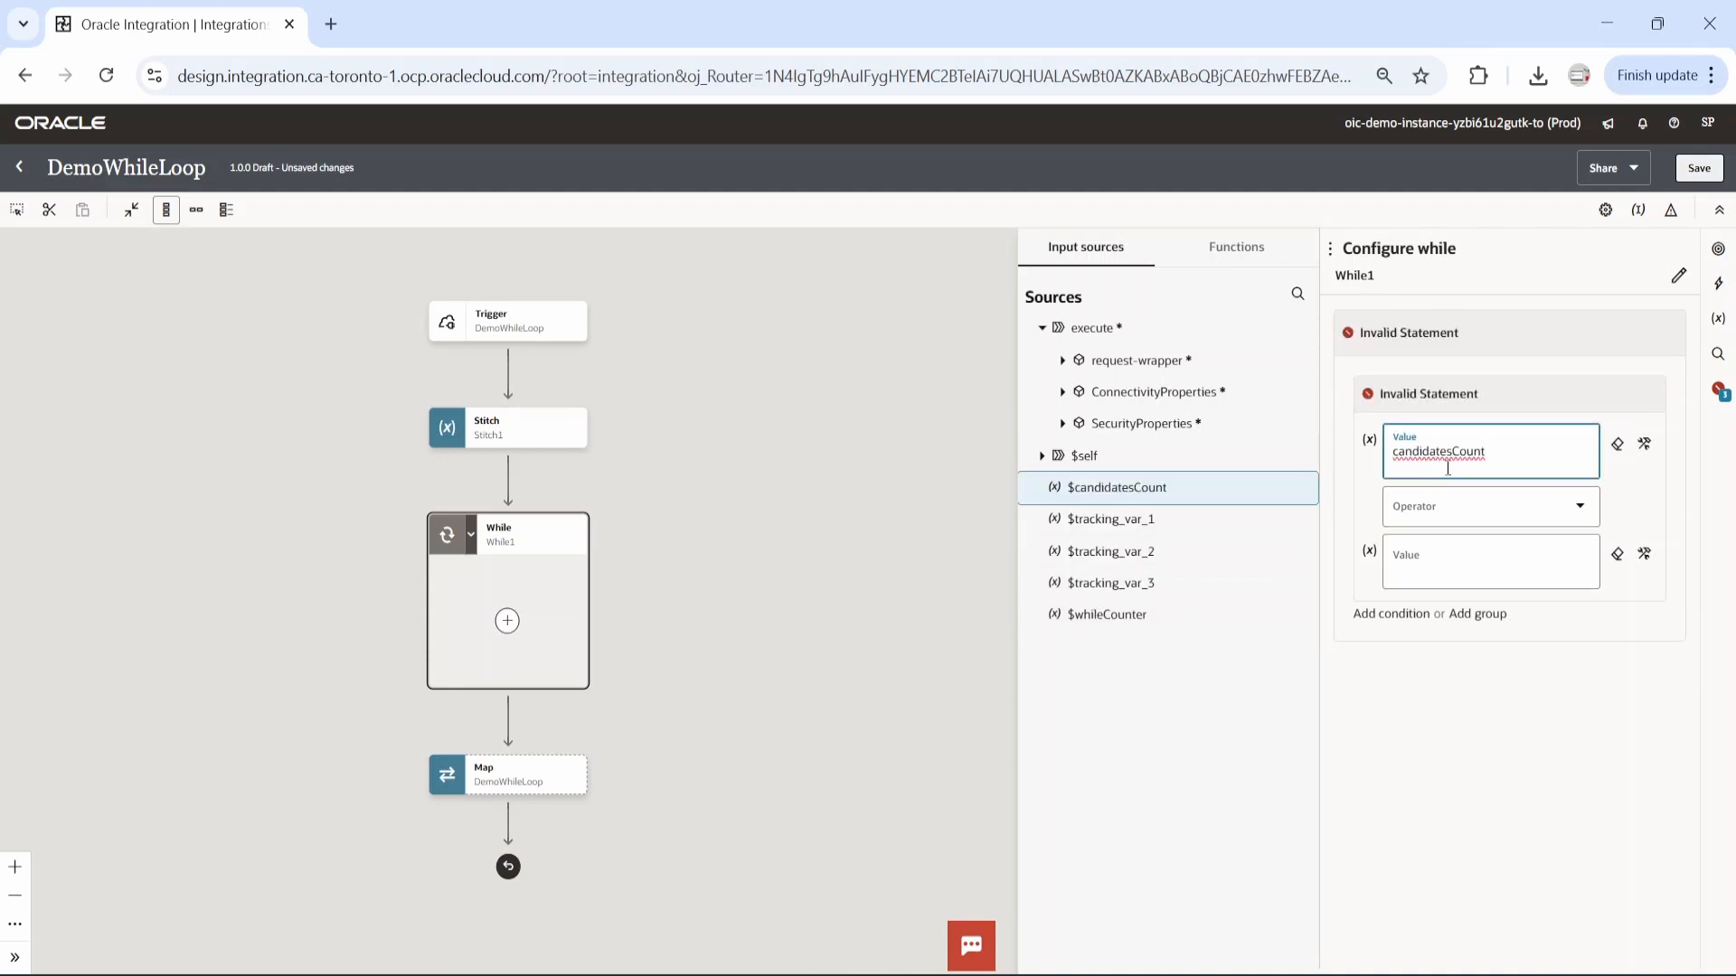
pyautogui.click(1578, 507)
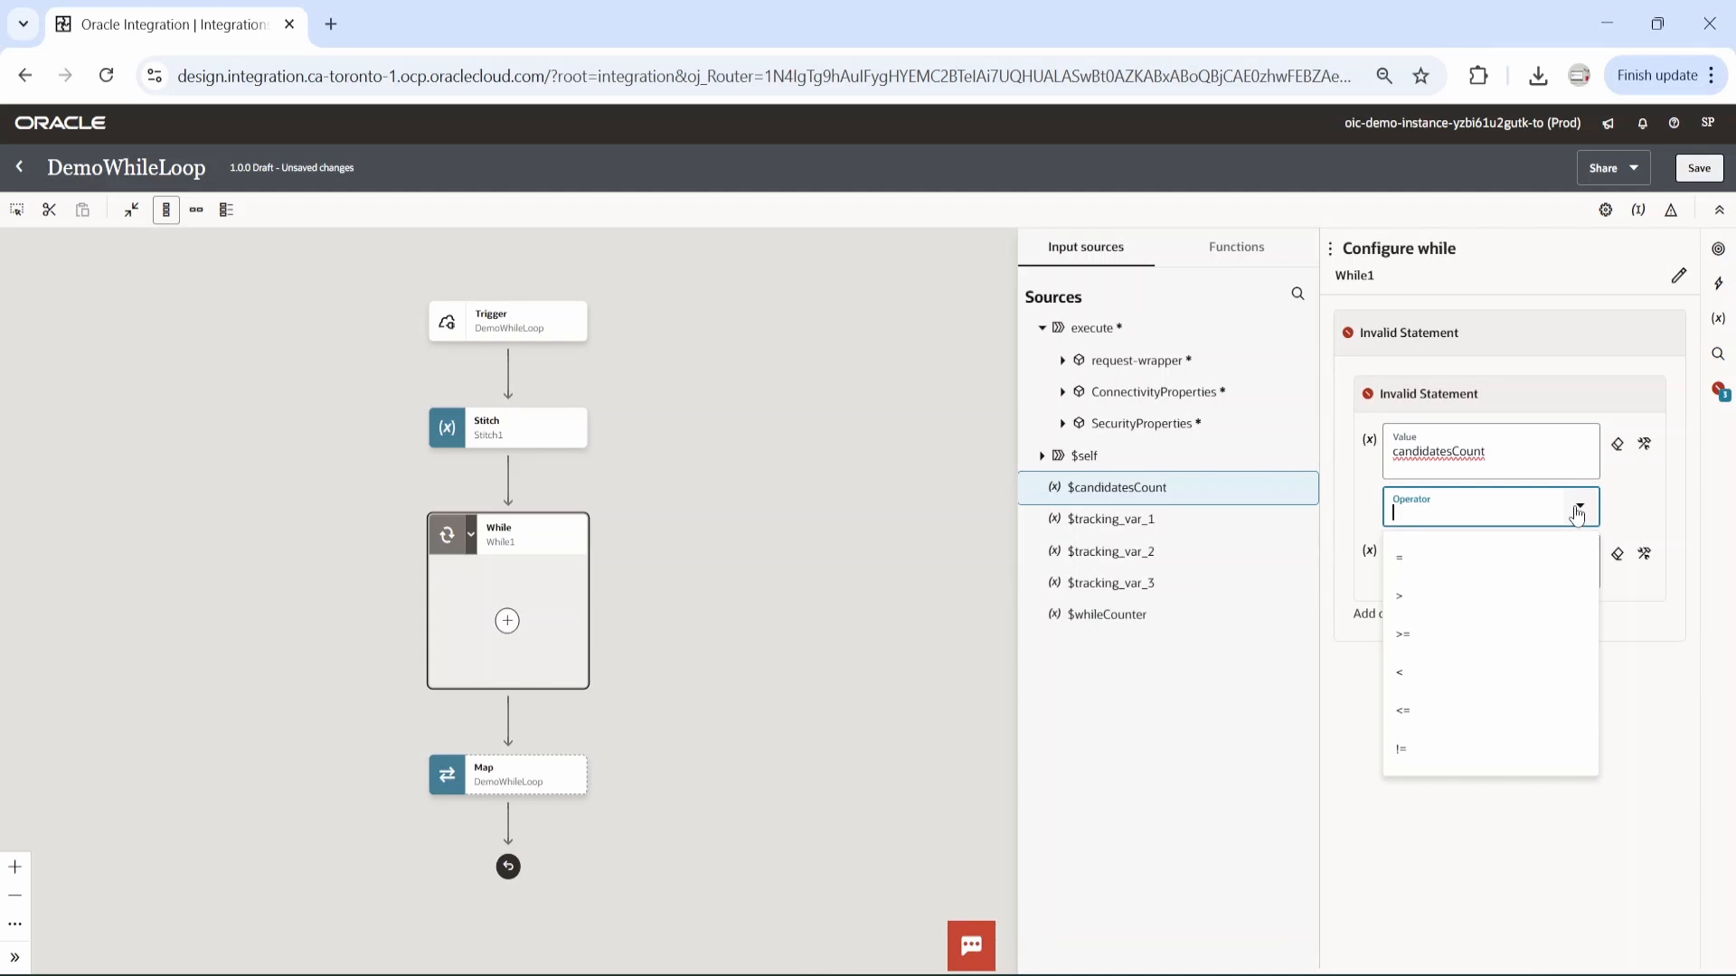
pyautogui.click(1411, 636)
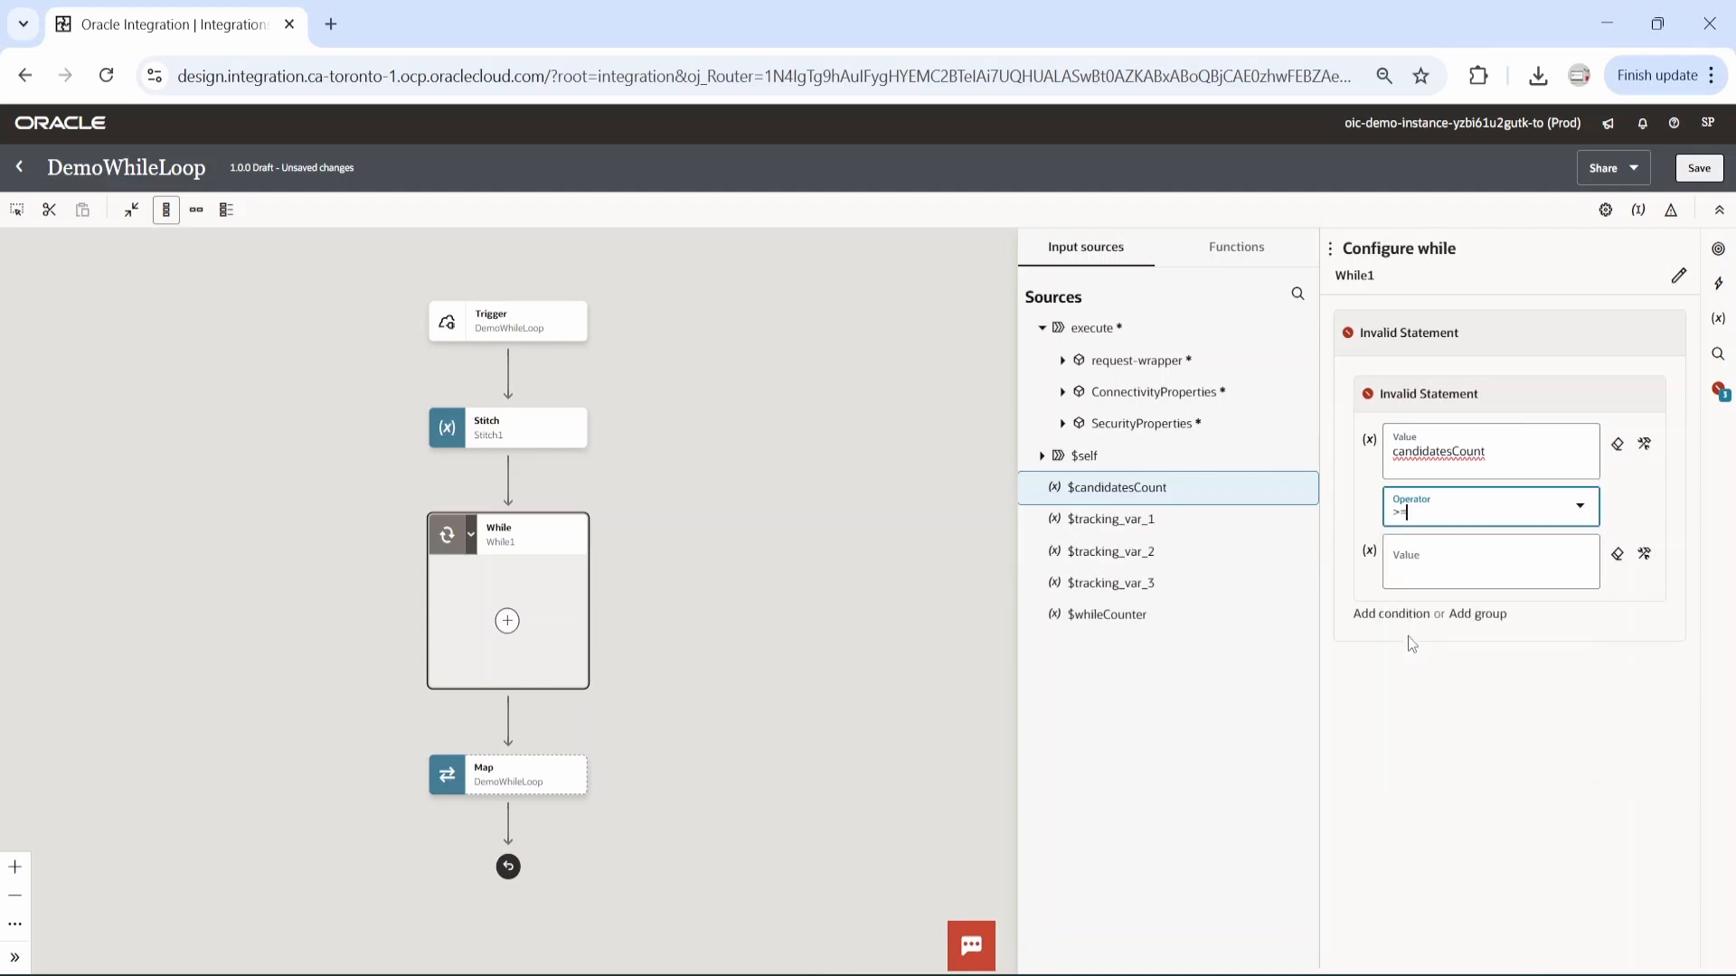
pyautogui.moveTo(1106, 615); pyautogui.dragTo(1447, 574)
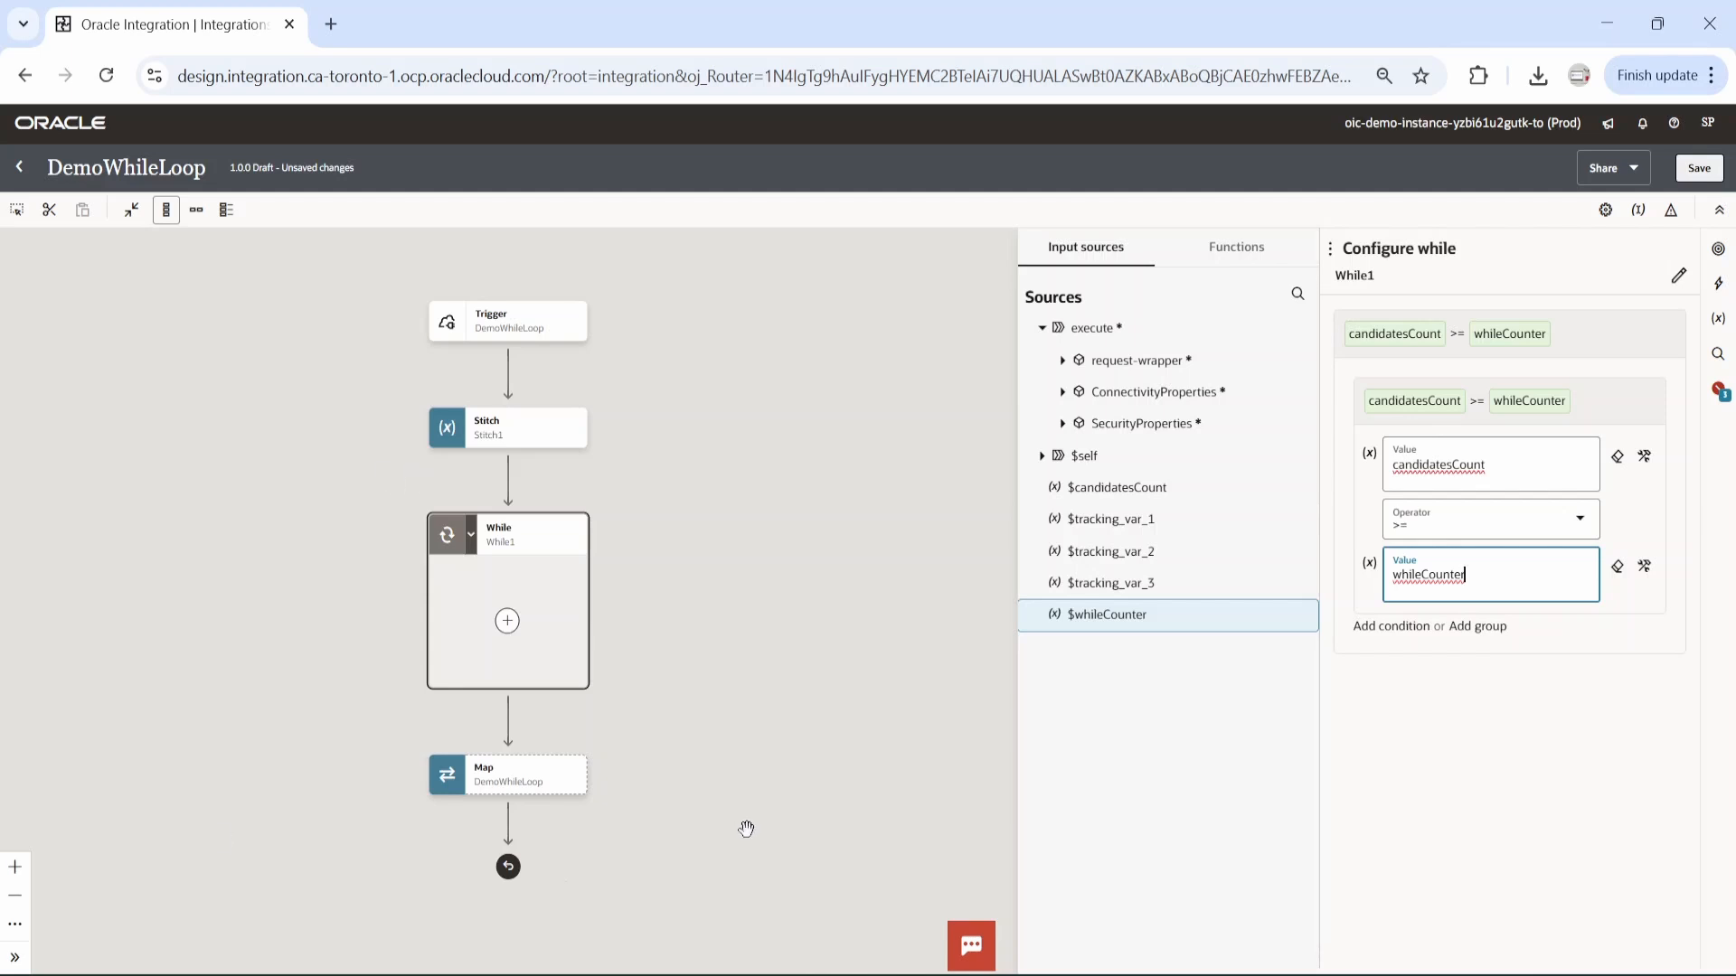
pyautogui.click(1703, 174)
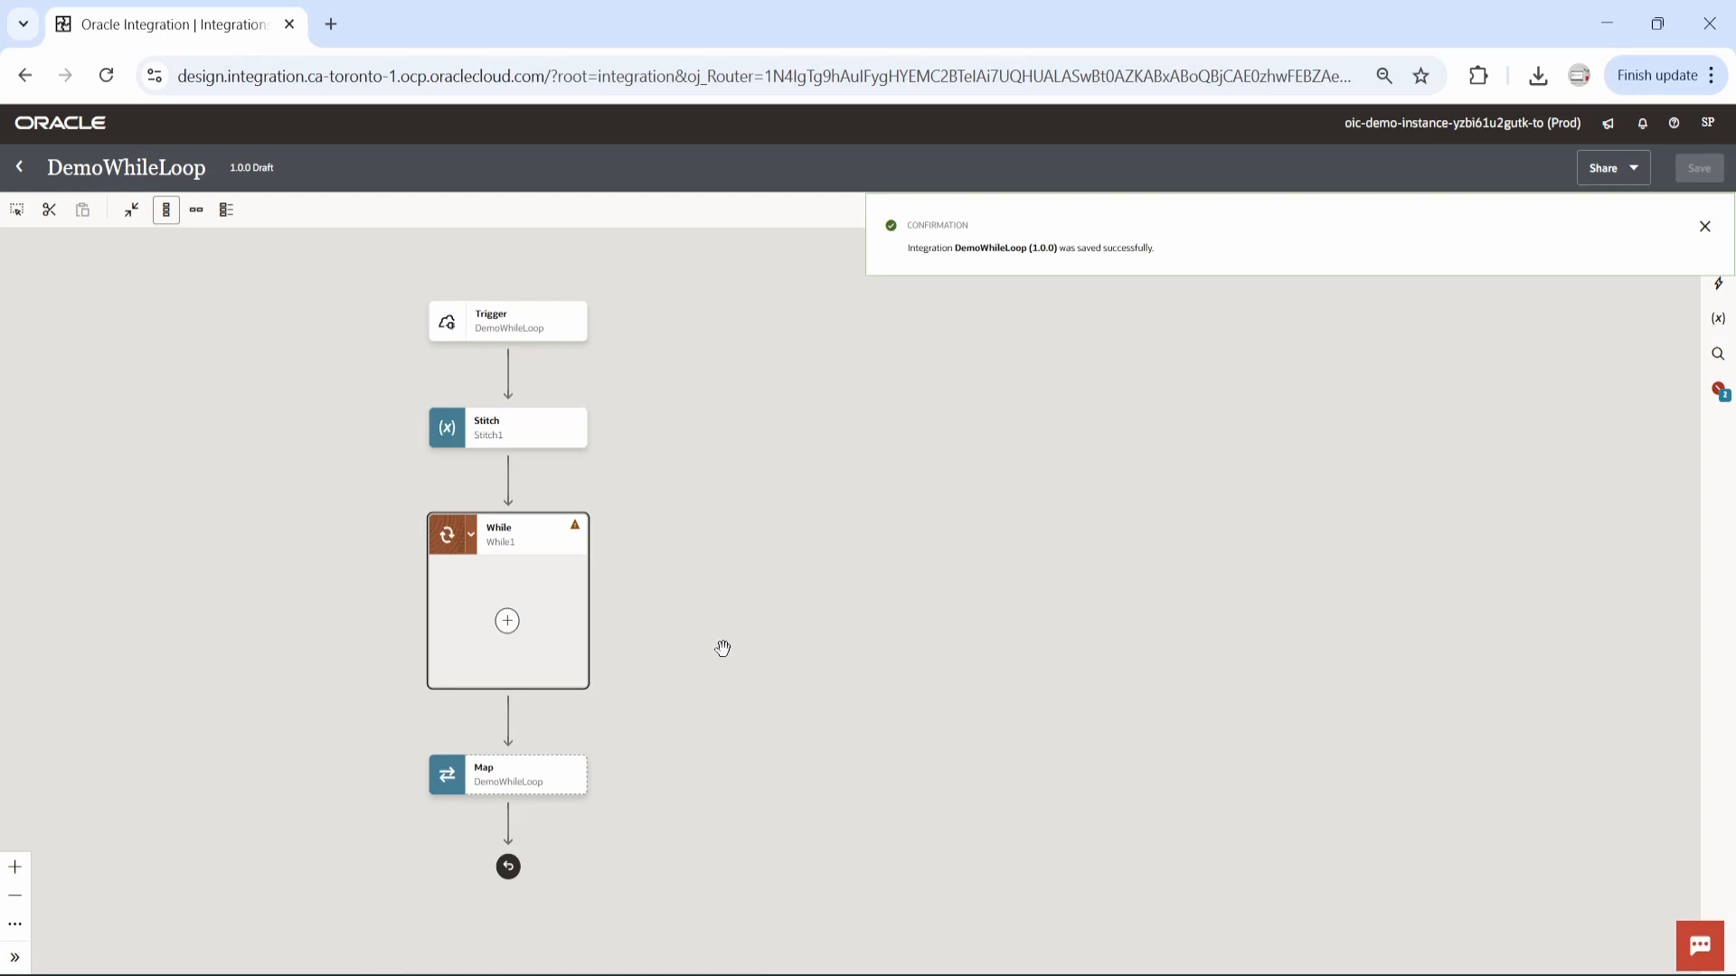
# Insert a Switch action inside the While loop.
pyautogui.click(507, 625)
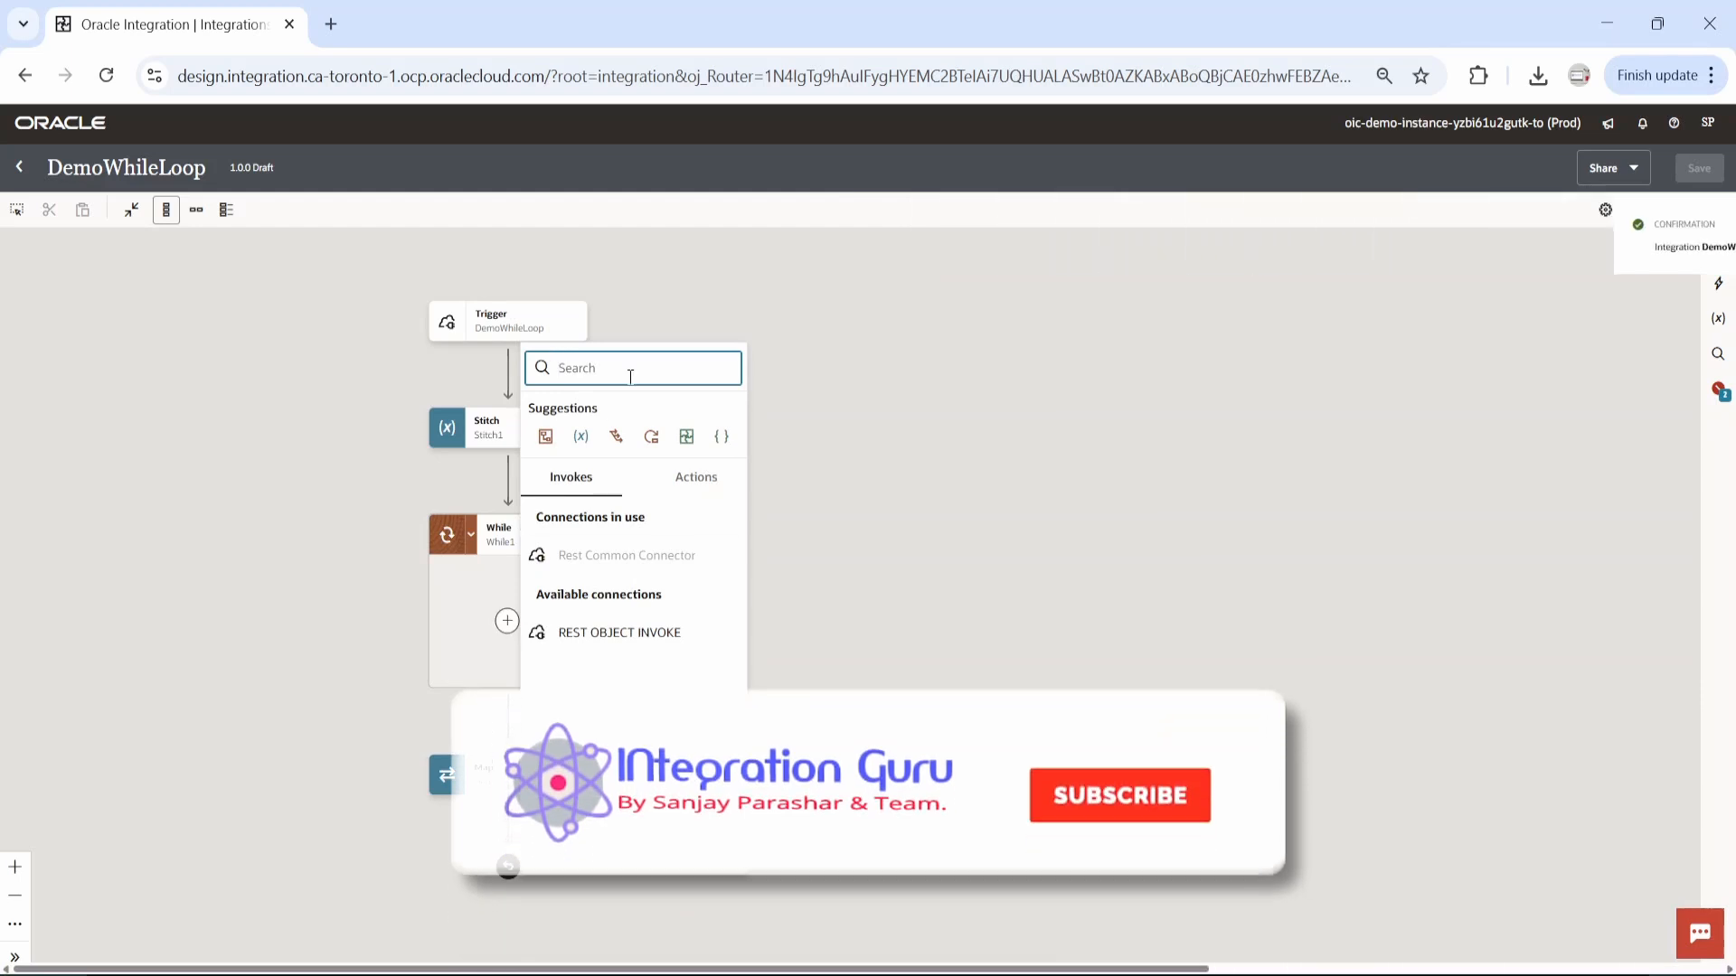
pyautogui.write('switch')
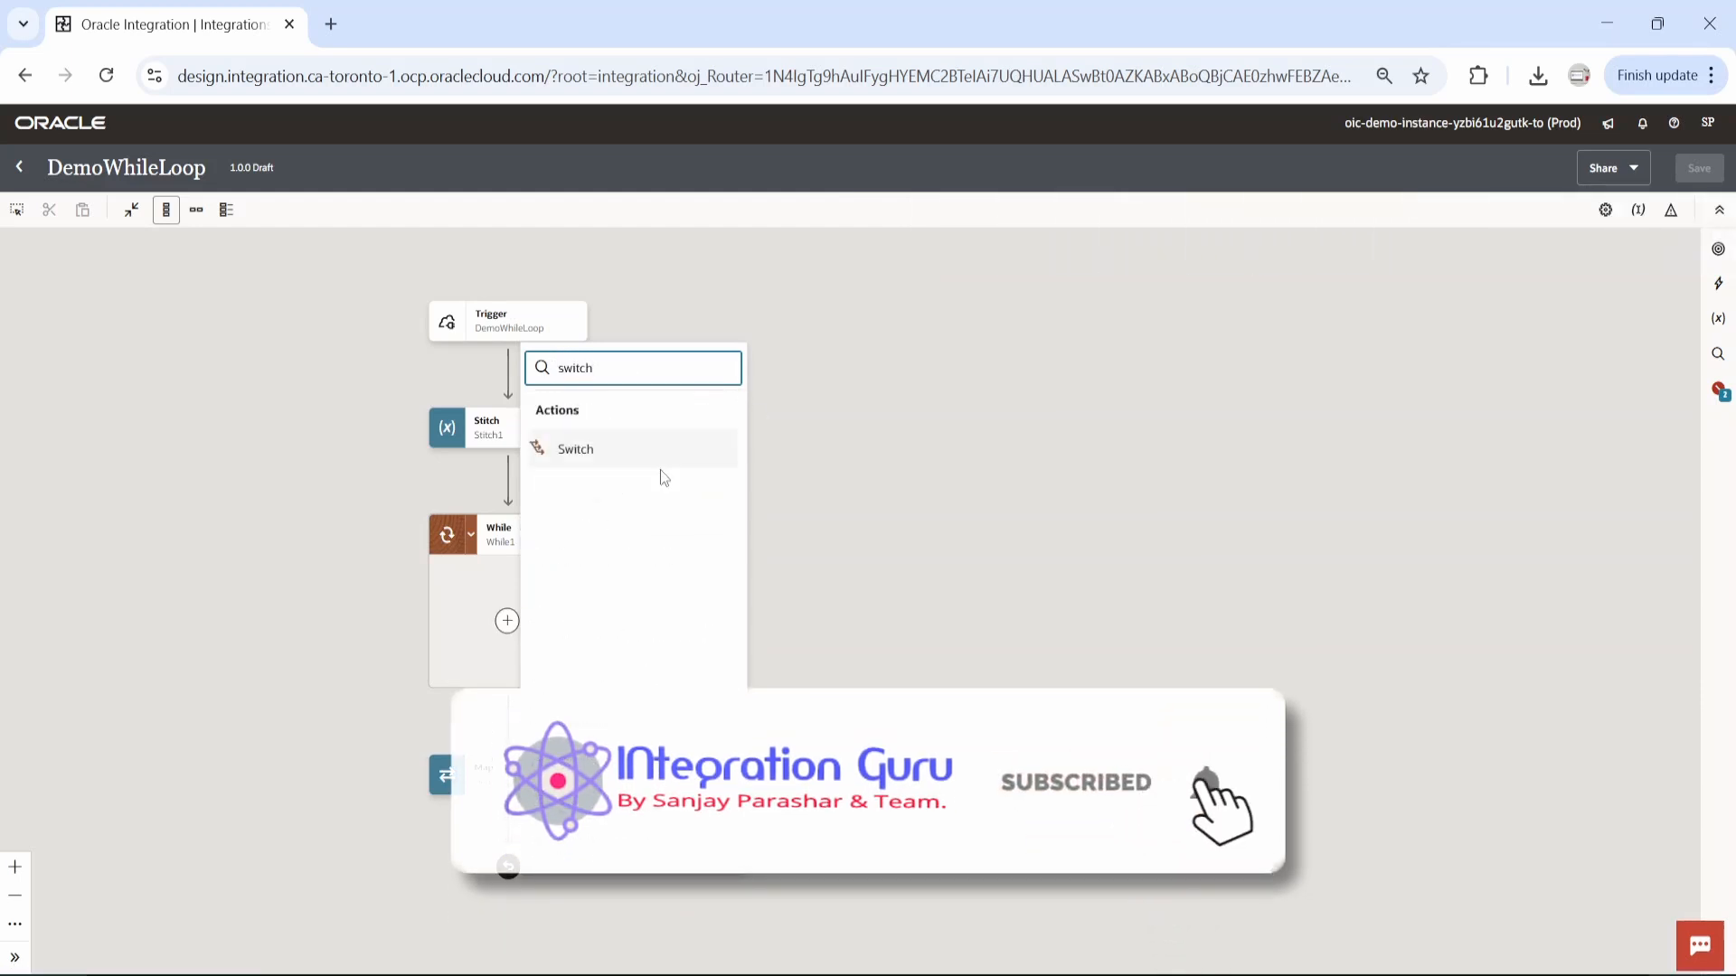
pyautogui.click(639, 454)
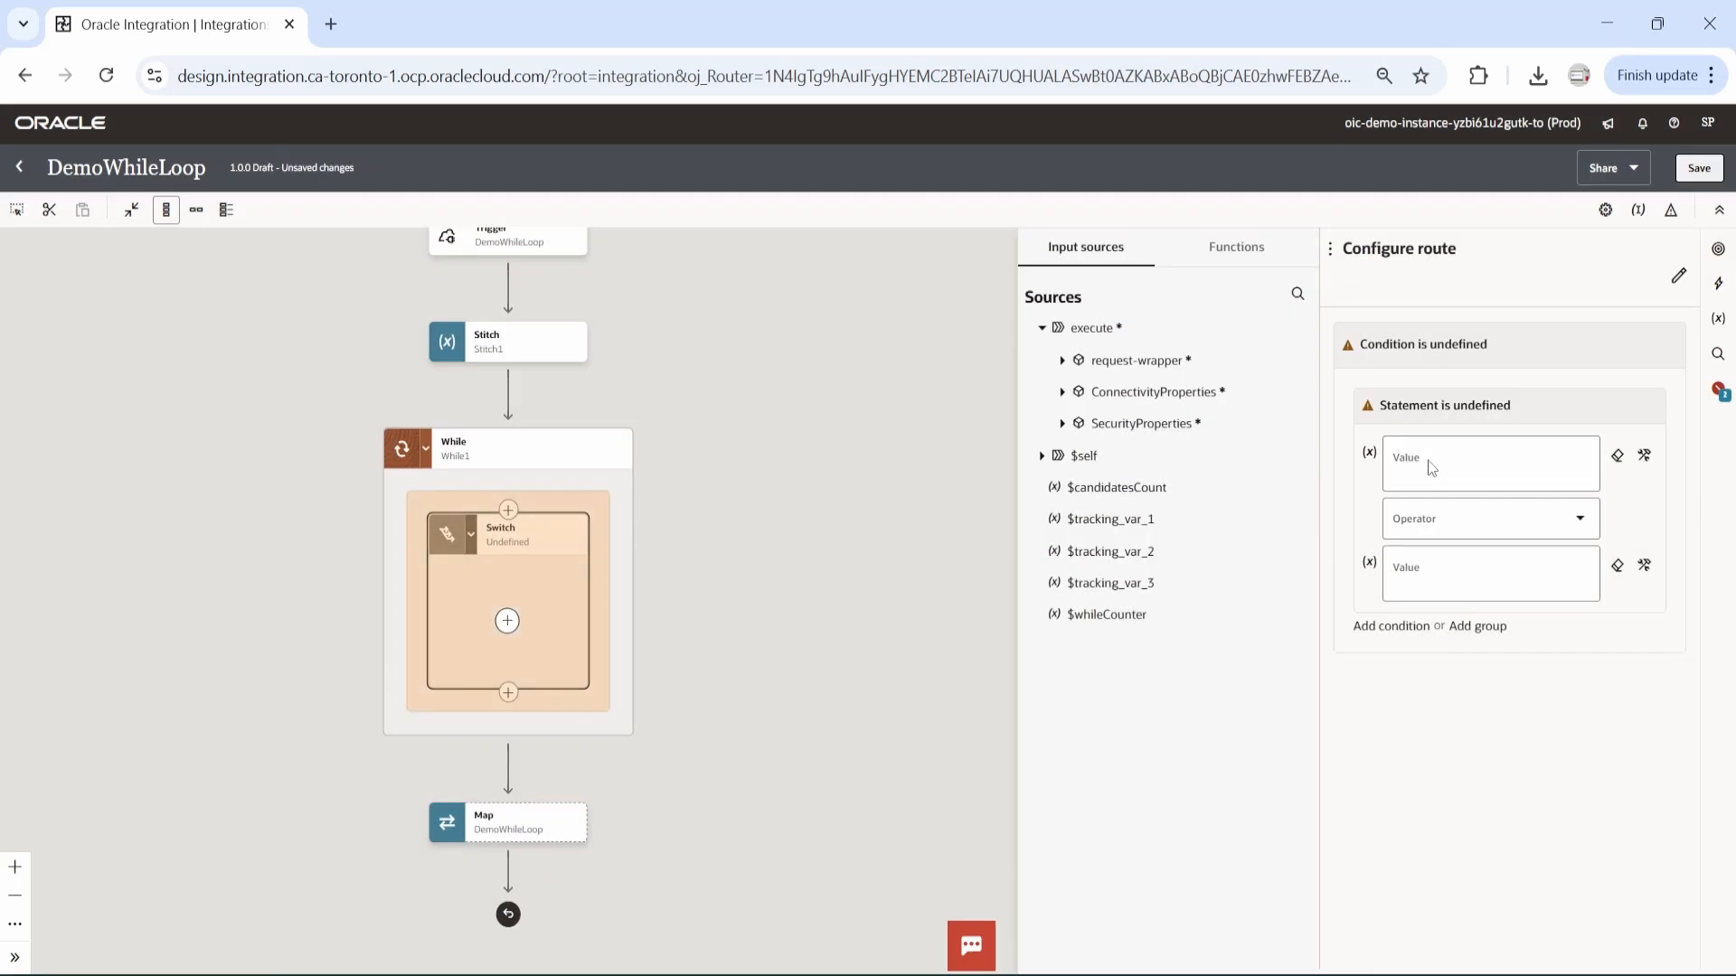
# Map the candidates age element from the trigger's request-wrapper into the first value of the switch route condition, shown as its full path.
pyautogui.click(1470, 467)
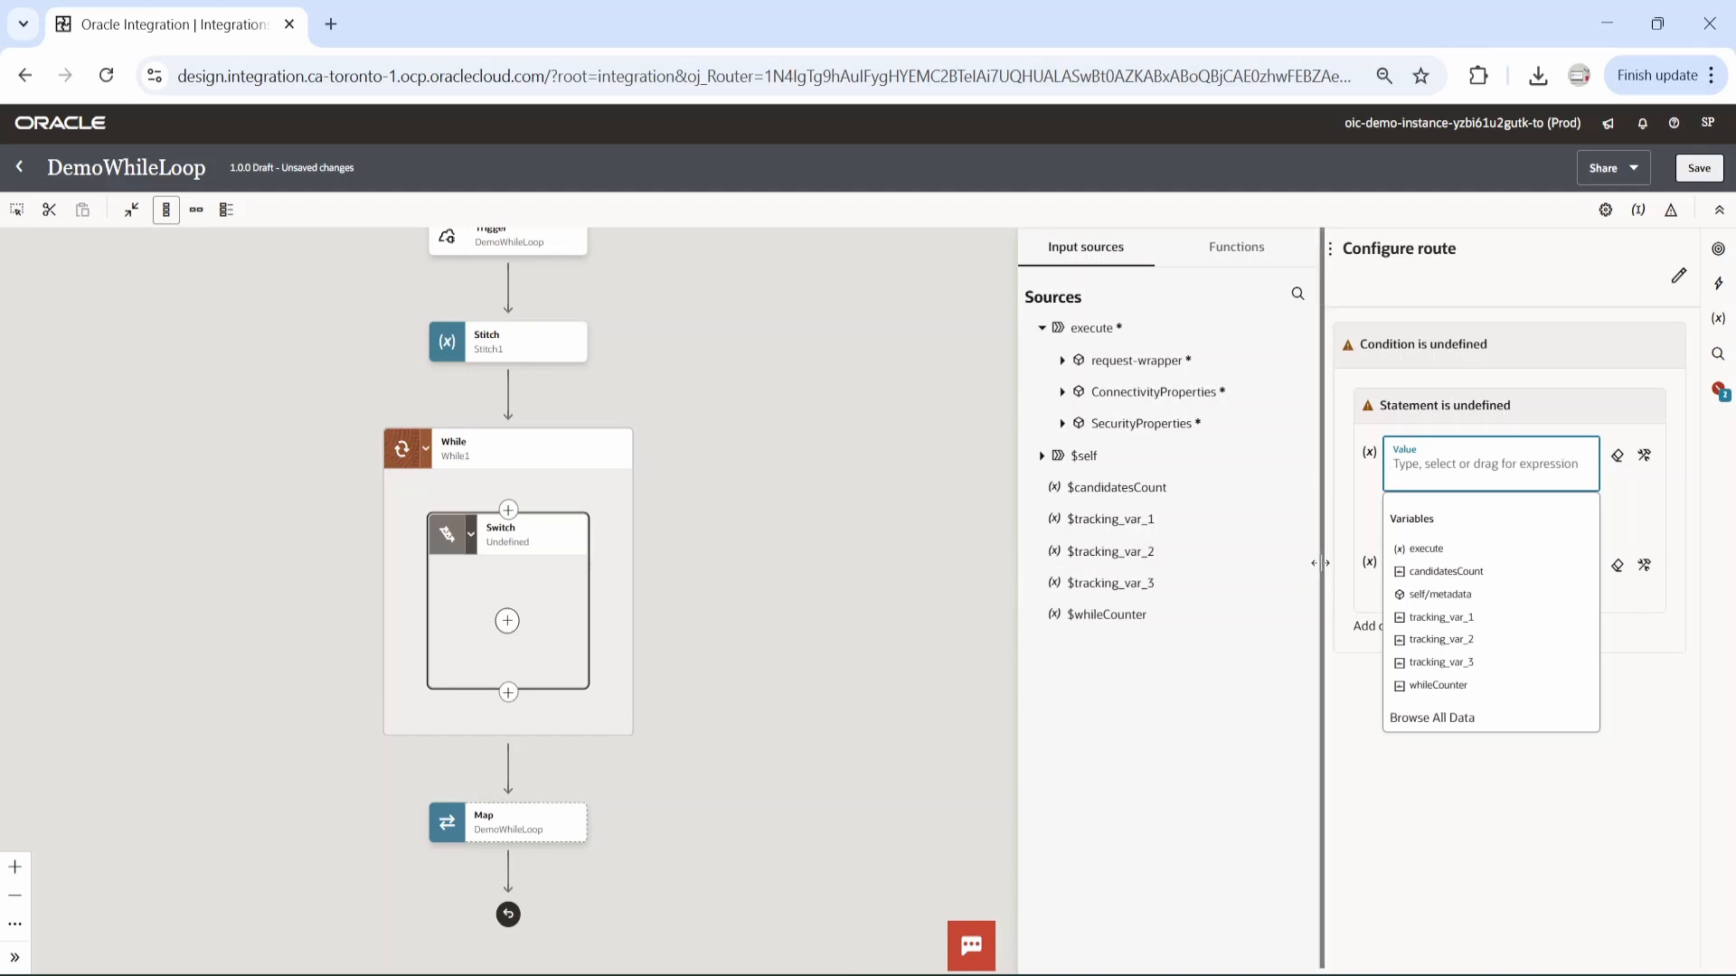
pyautogui.moveTo(1320, 563); pyautogui.dragTo(855, 562)
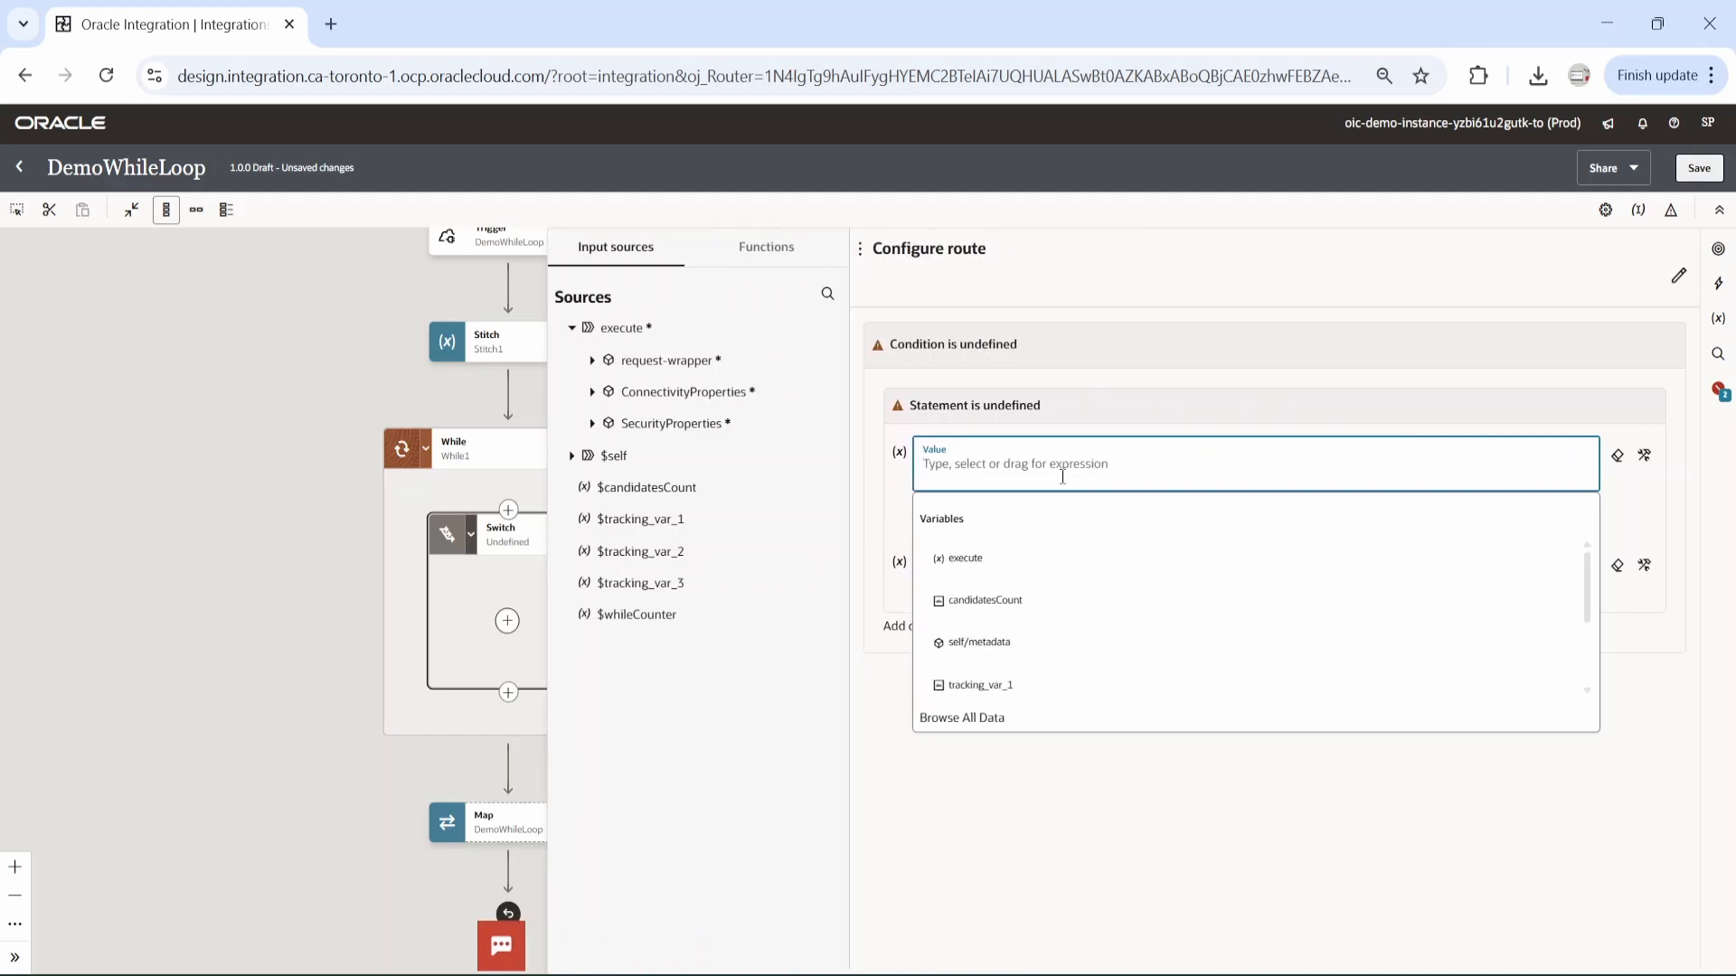
pyautogui.click(594, 361)
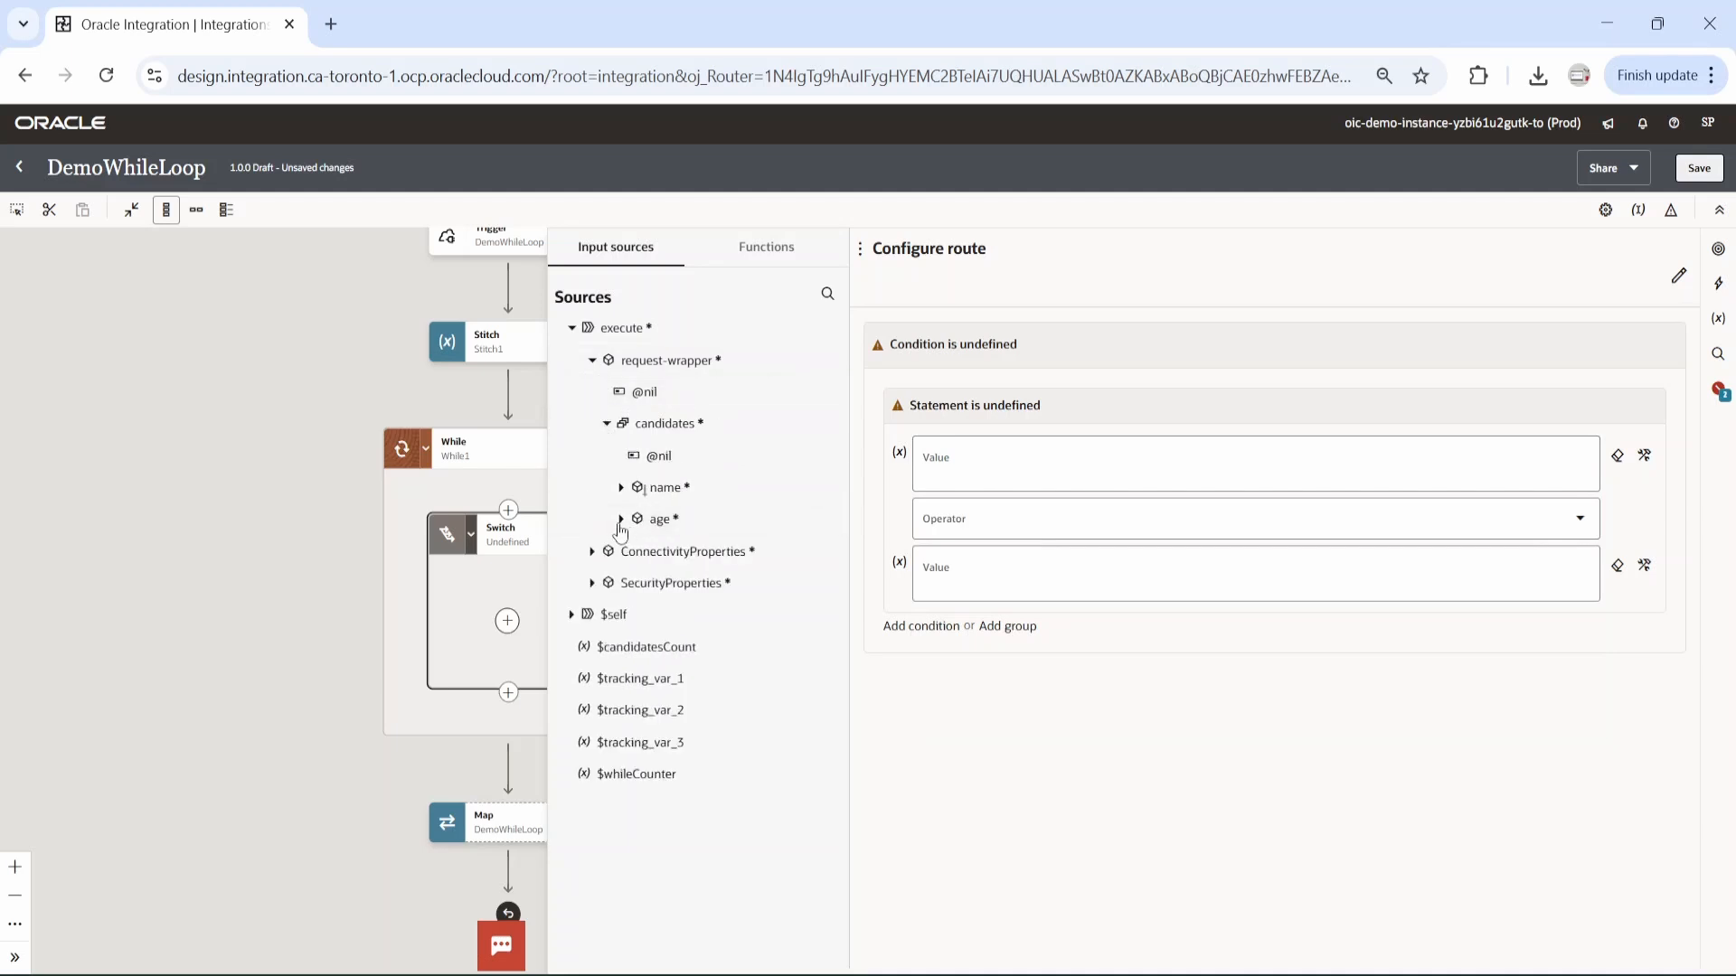
pyautogui.click(659, 522)
pyautogui.moveTo(659, 522); pyautogui.dragTo(1032, 485)
pyautogui.click(1644, 456)
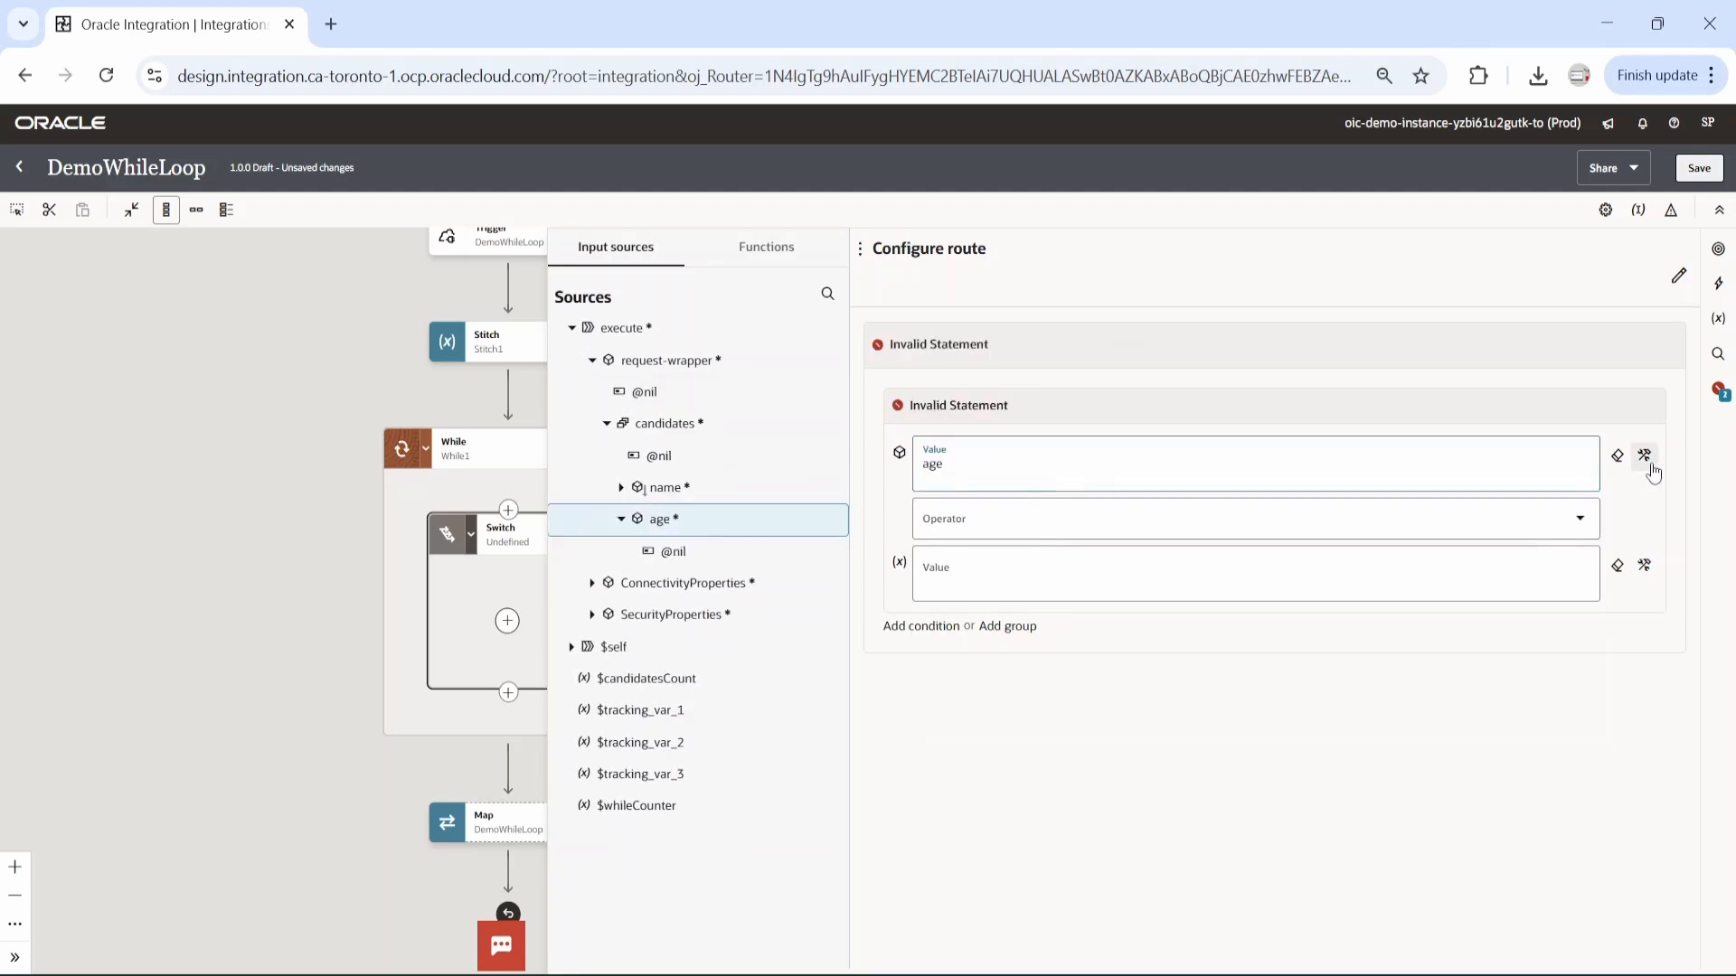
# Index the candidates element in the age path with [$whileCounter].
pyautogui.click(1225, 466)
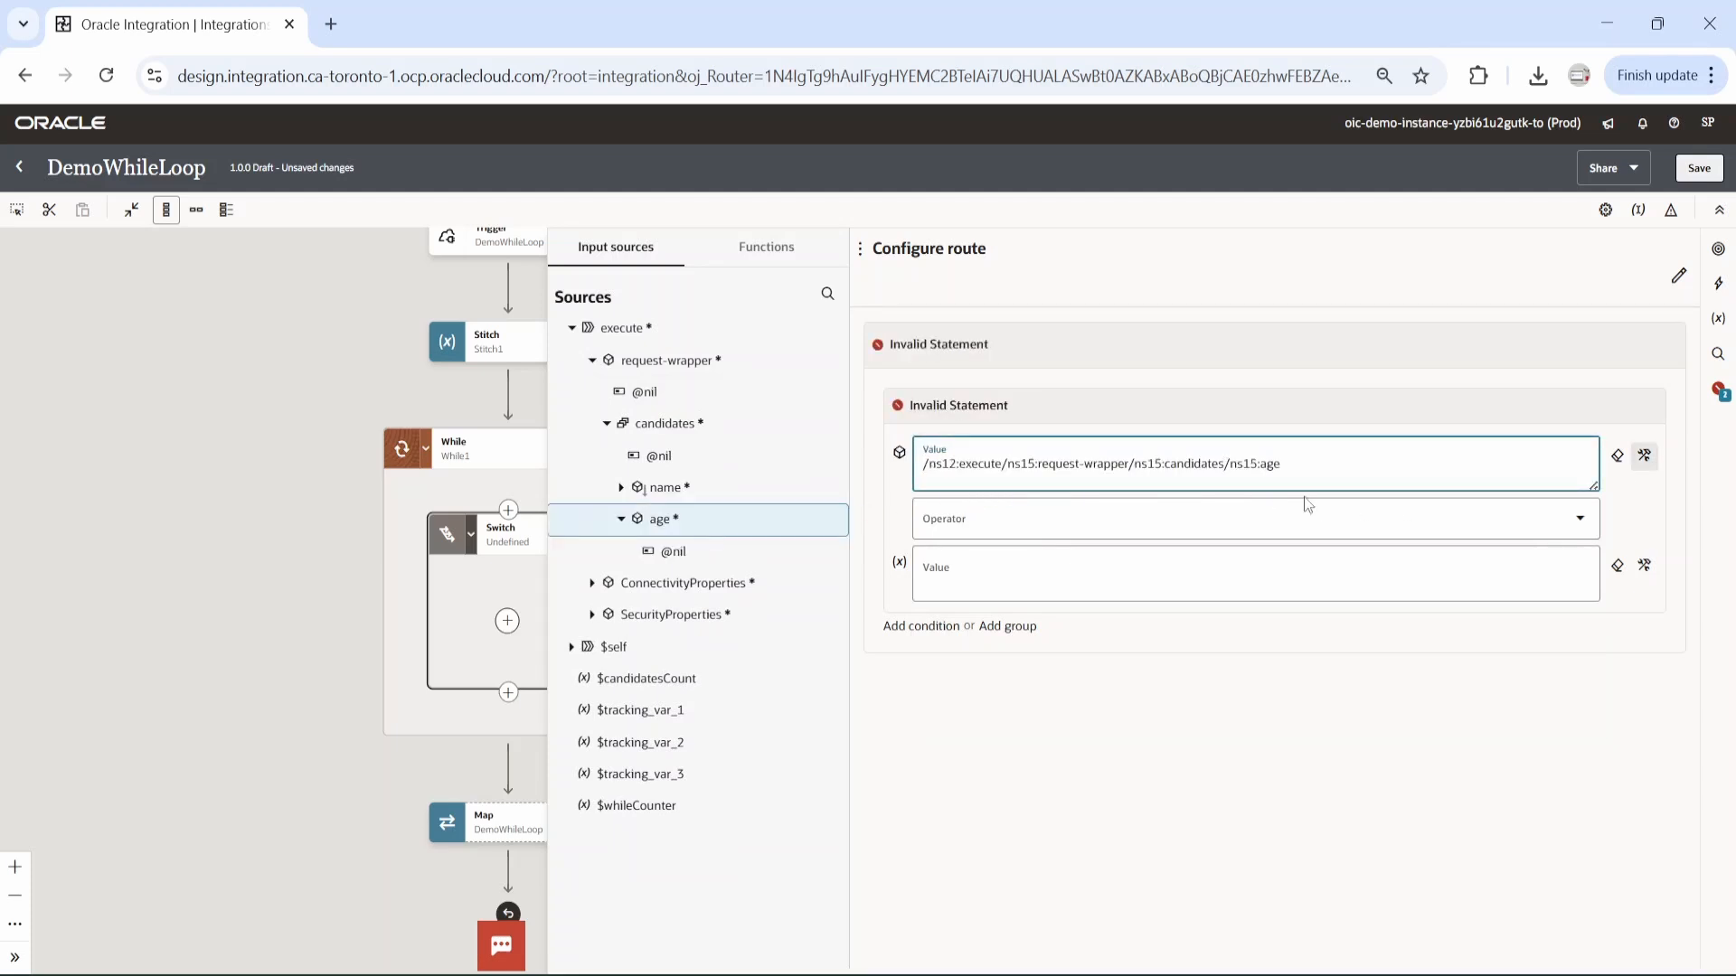
pyautogui.write('[]')
pyautogui.moveTo(637, 805); pyautogui.dragTo(1240, 471)
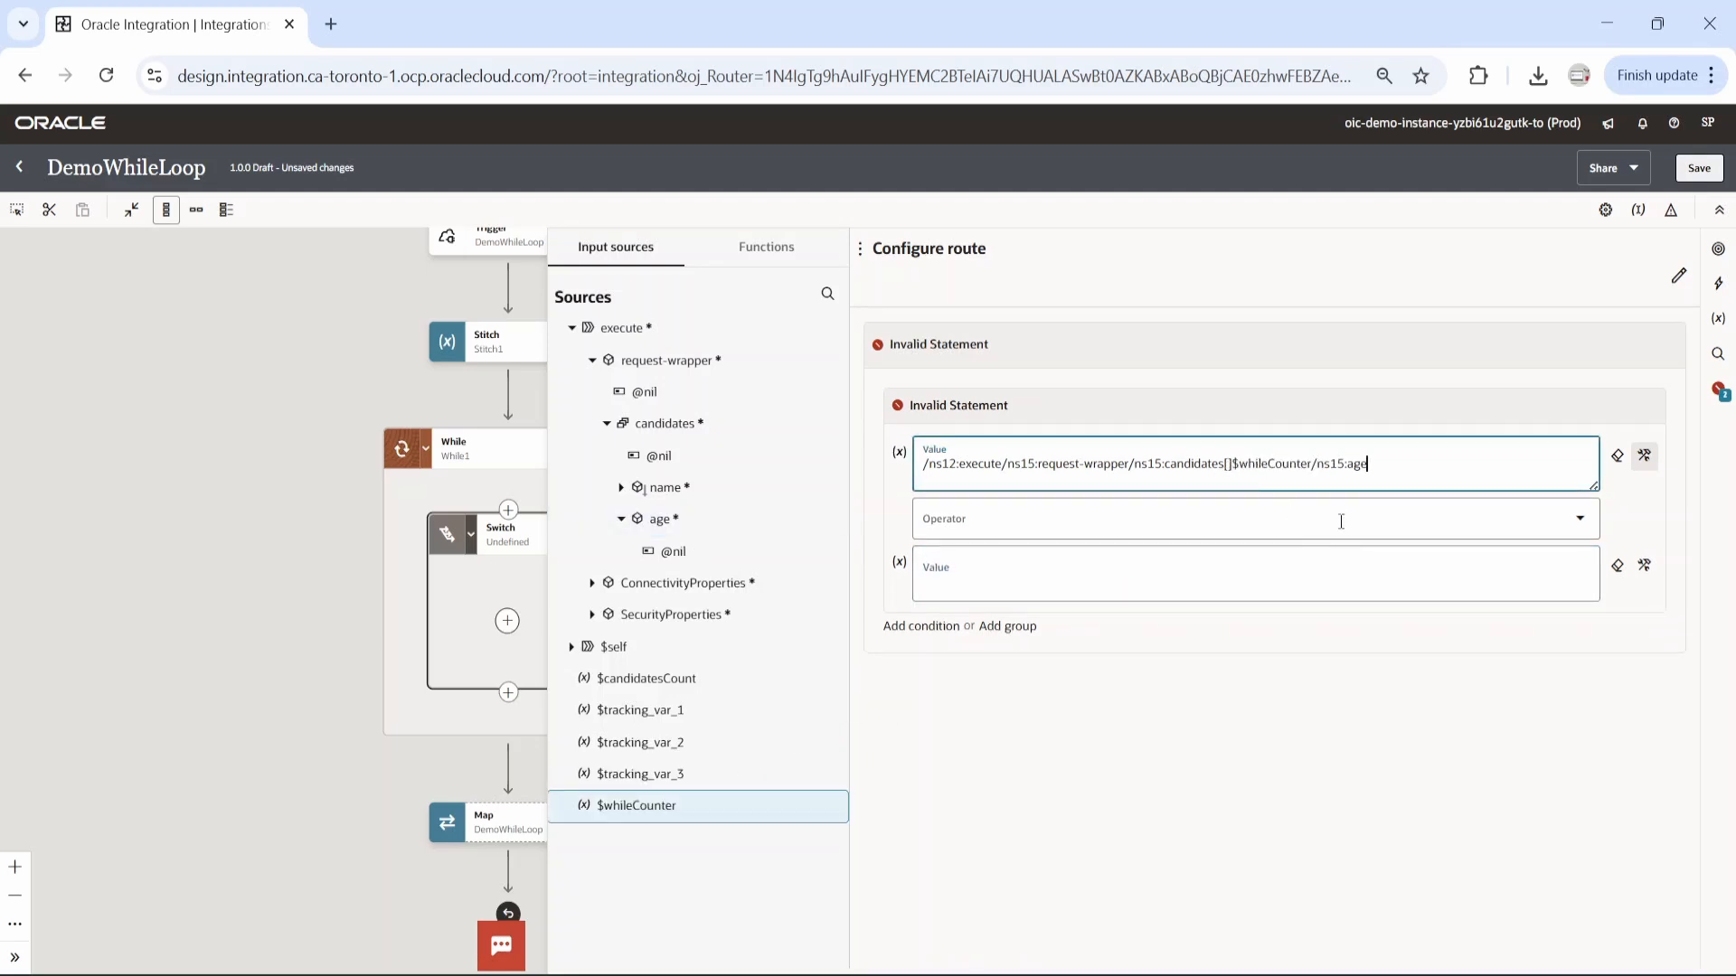
pyautogui.click(1233, 468)
pyautogui.press('BackSpace')
pyautogui.write(']')
# Complete the route condition with the operator >= and the value 18, and save the integration.
pyautogui.click(1579, 525)
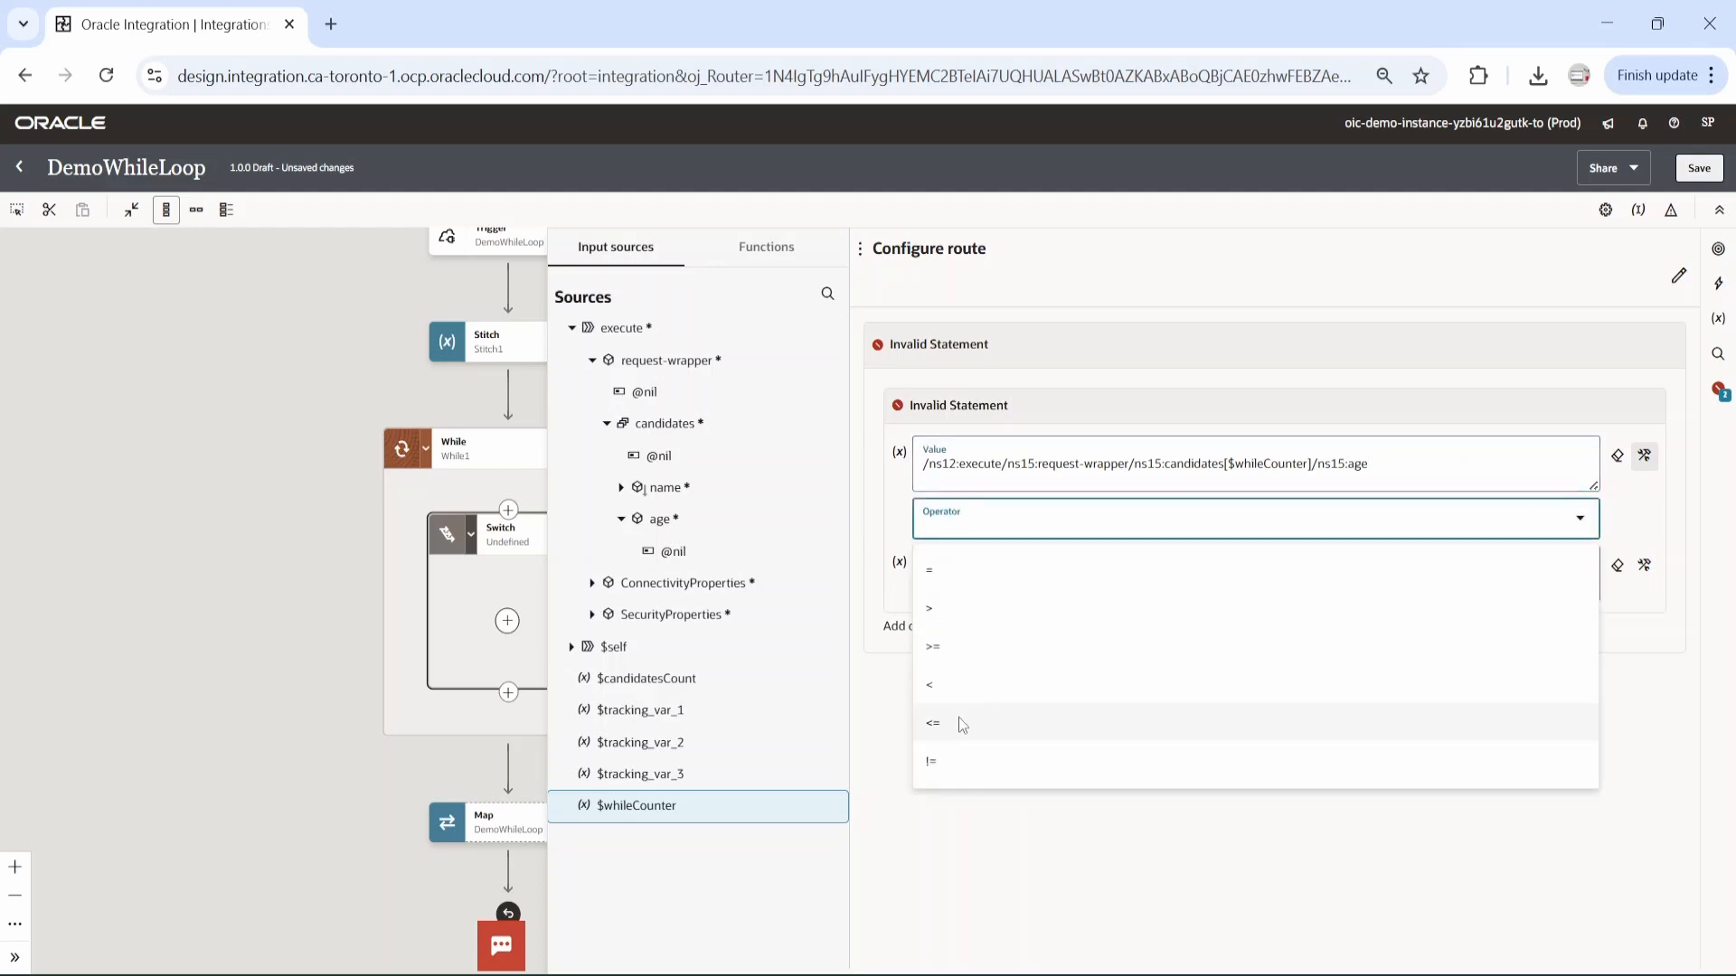
pyautogui.click(935, 649)
pyautogui.click(973, 571)
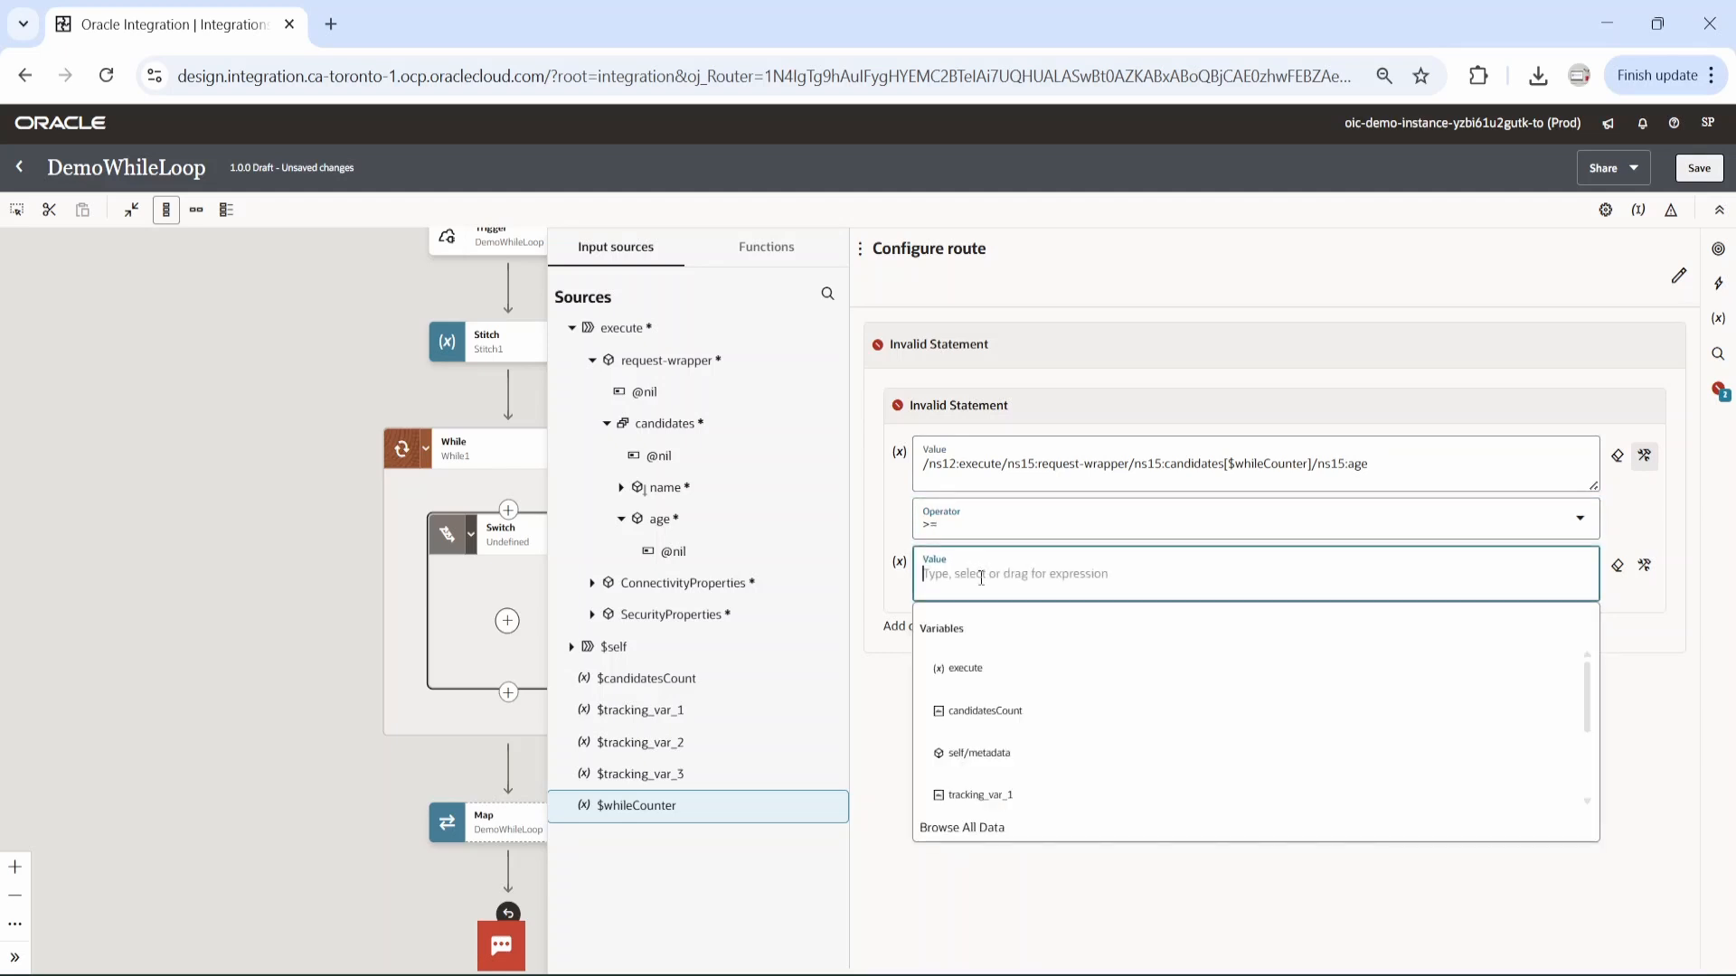
pyautogui.write('18')
pyautogui.click(1251, 757)
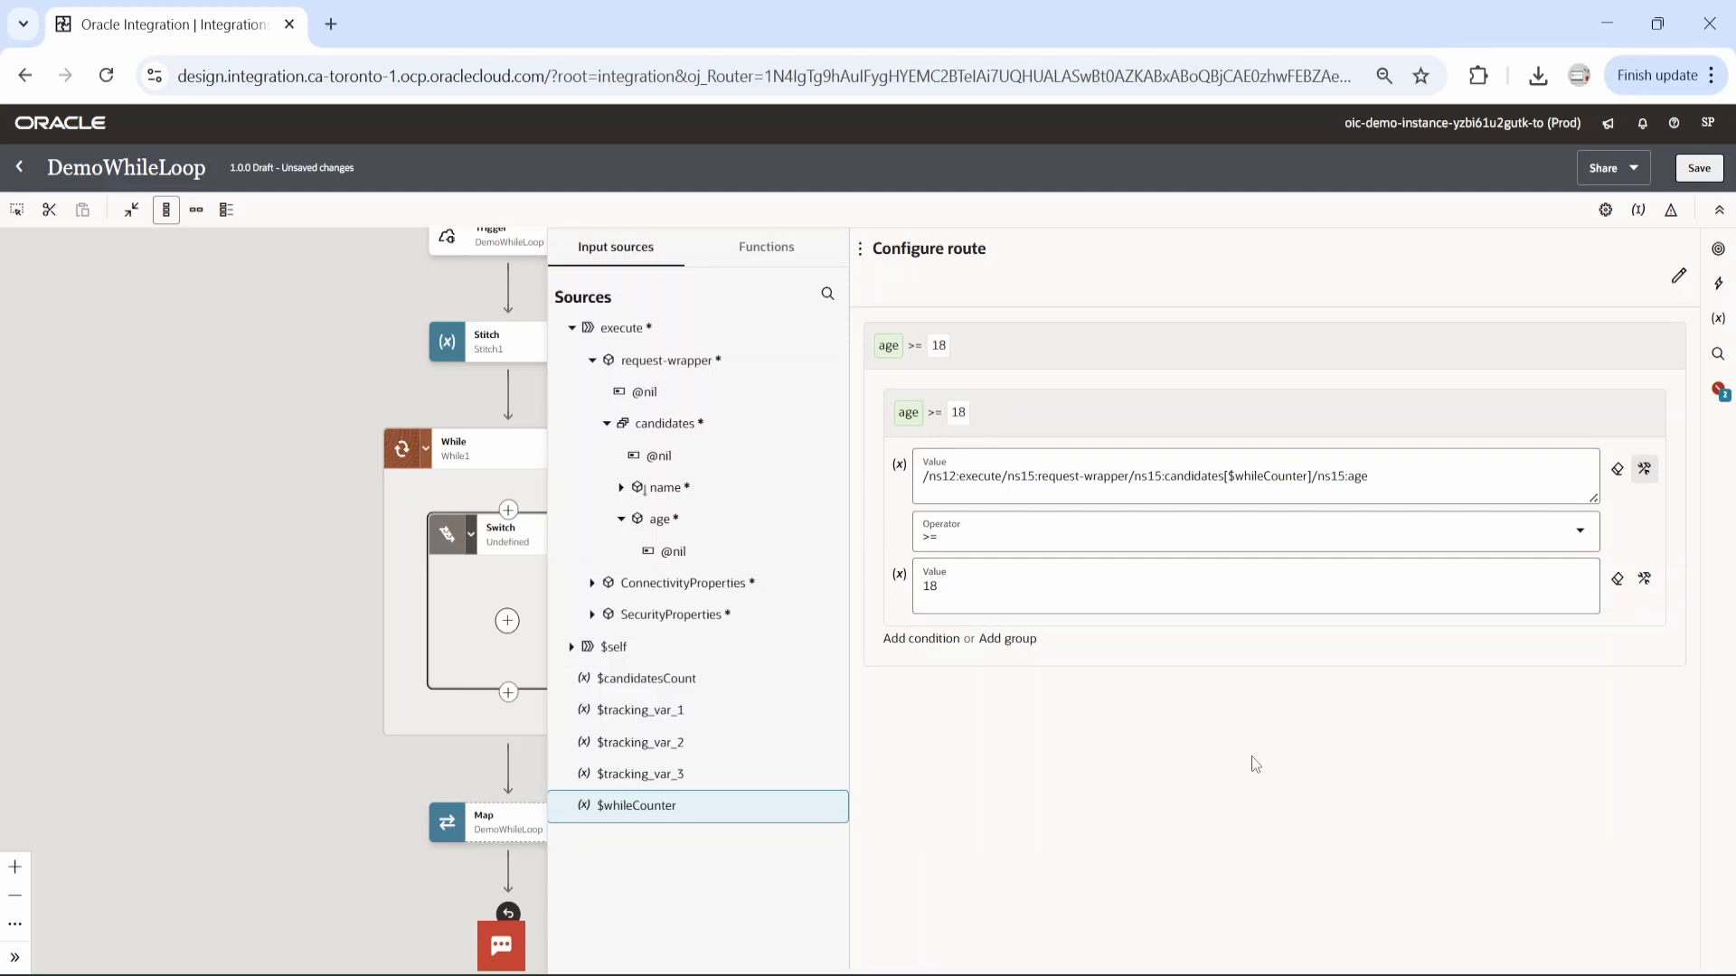
pyautogui.click(1697, 171)
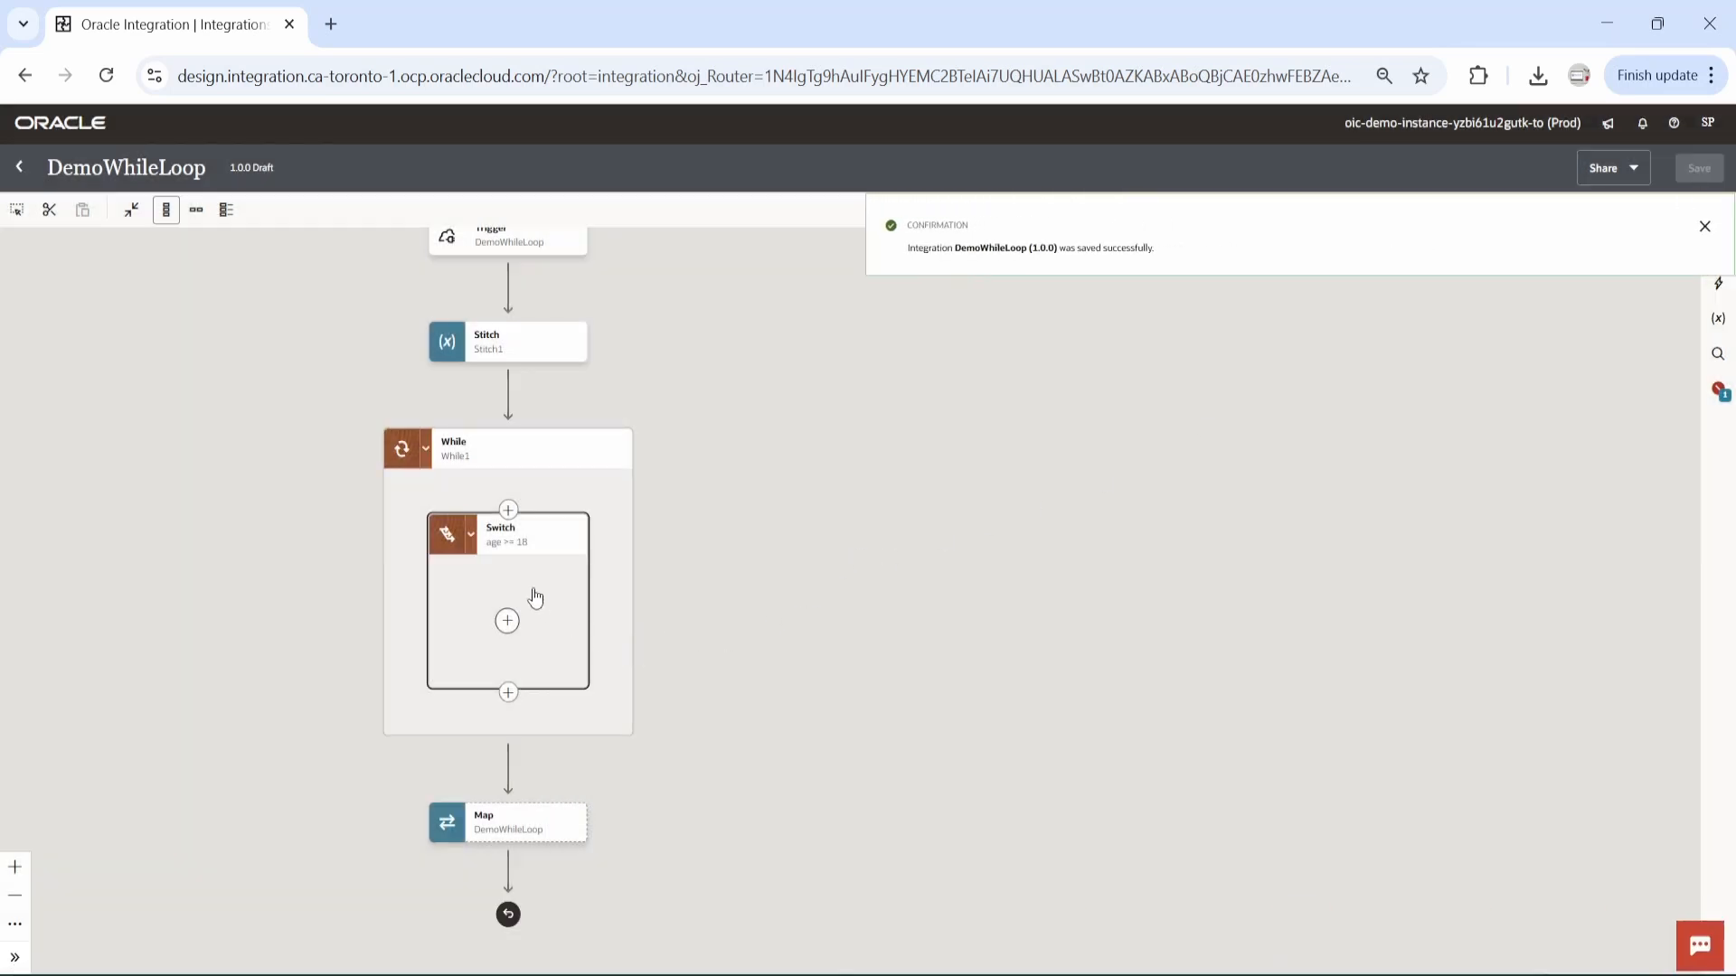
# Add an Otherwise route to the switch and reload the page to display both routes.
pyautogui.click(575, 541)
pyautogui.moveTo(638, 624)
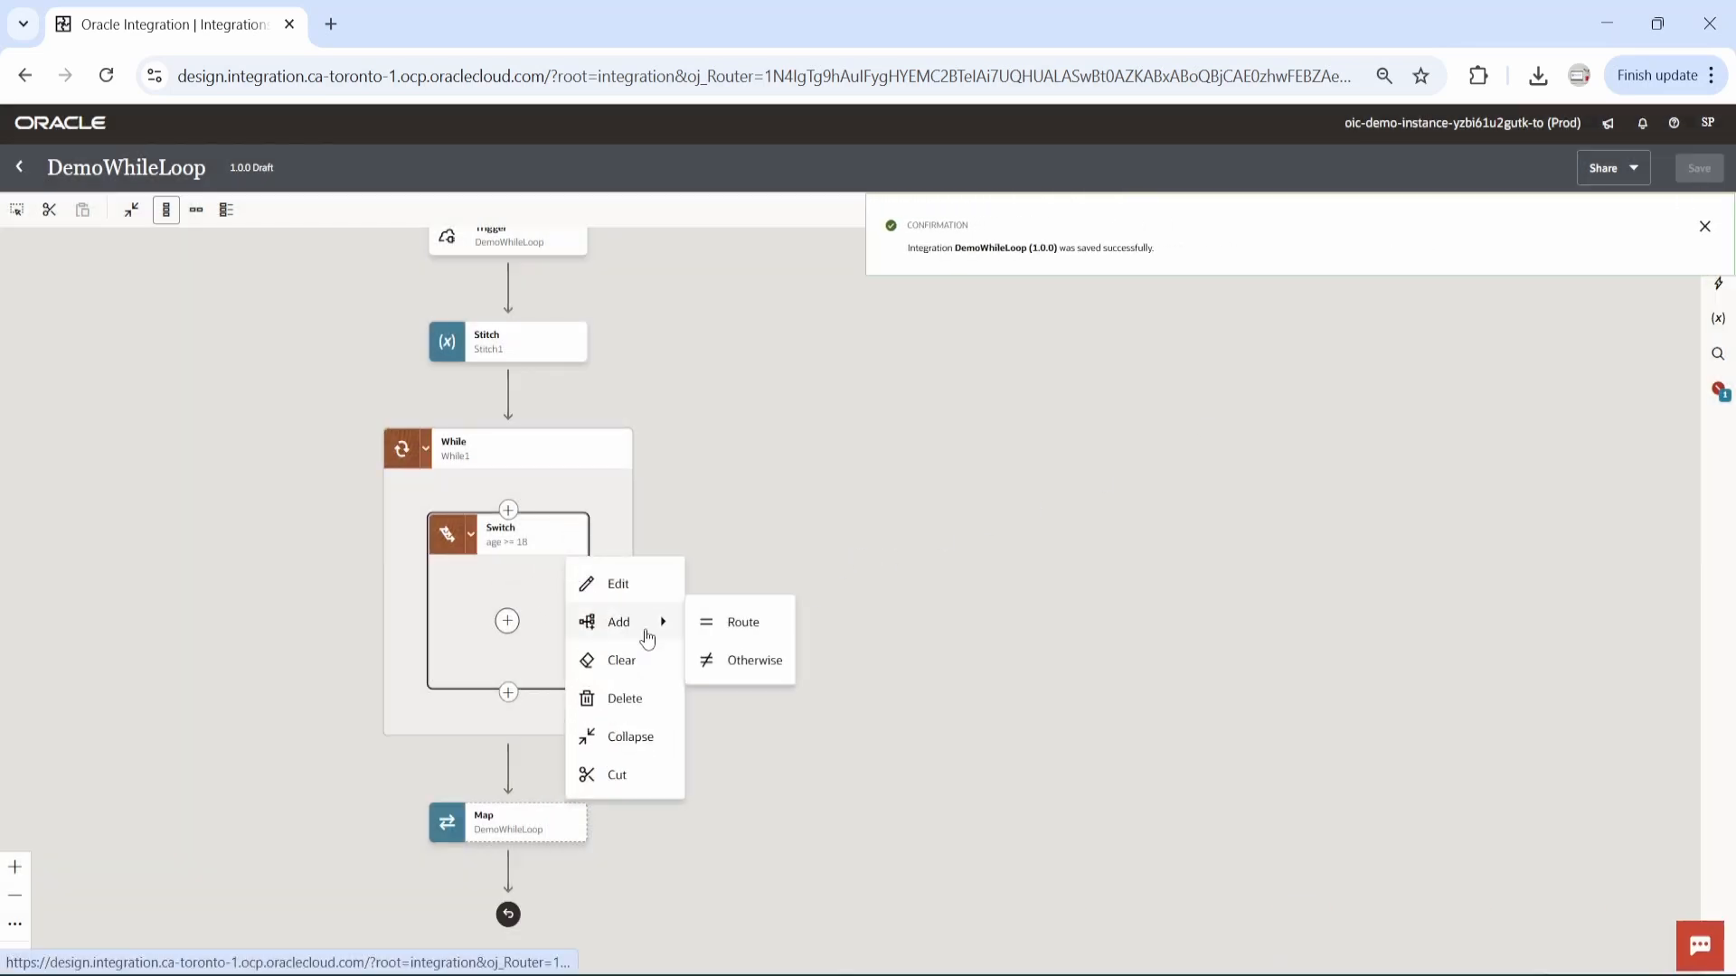
pyautogui.click(743, 665)
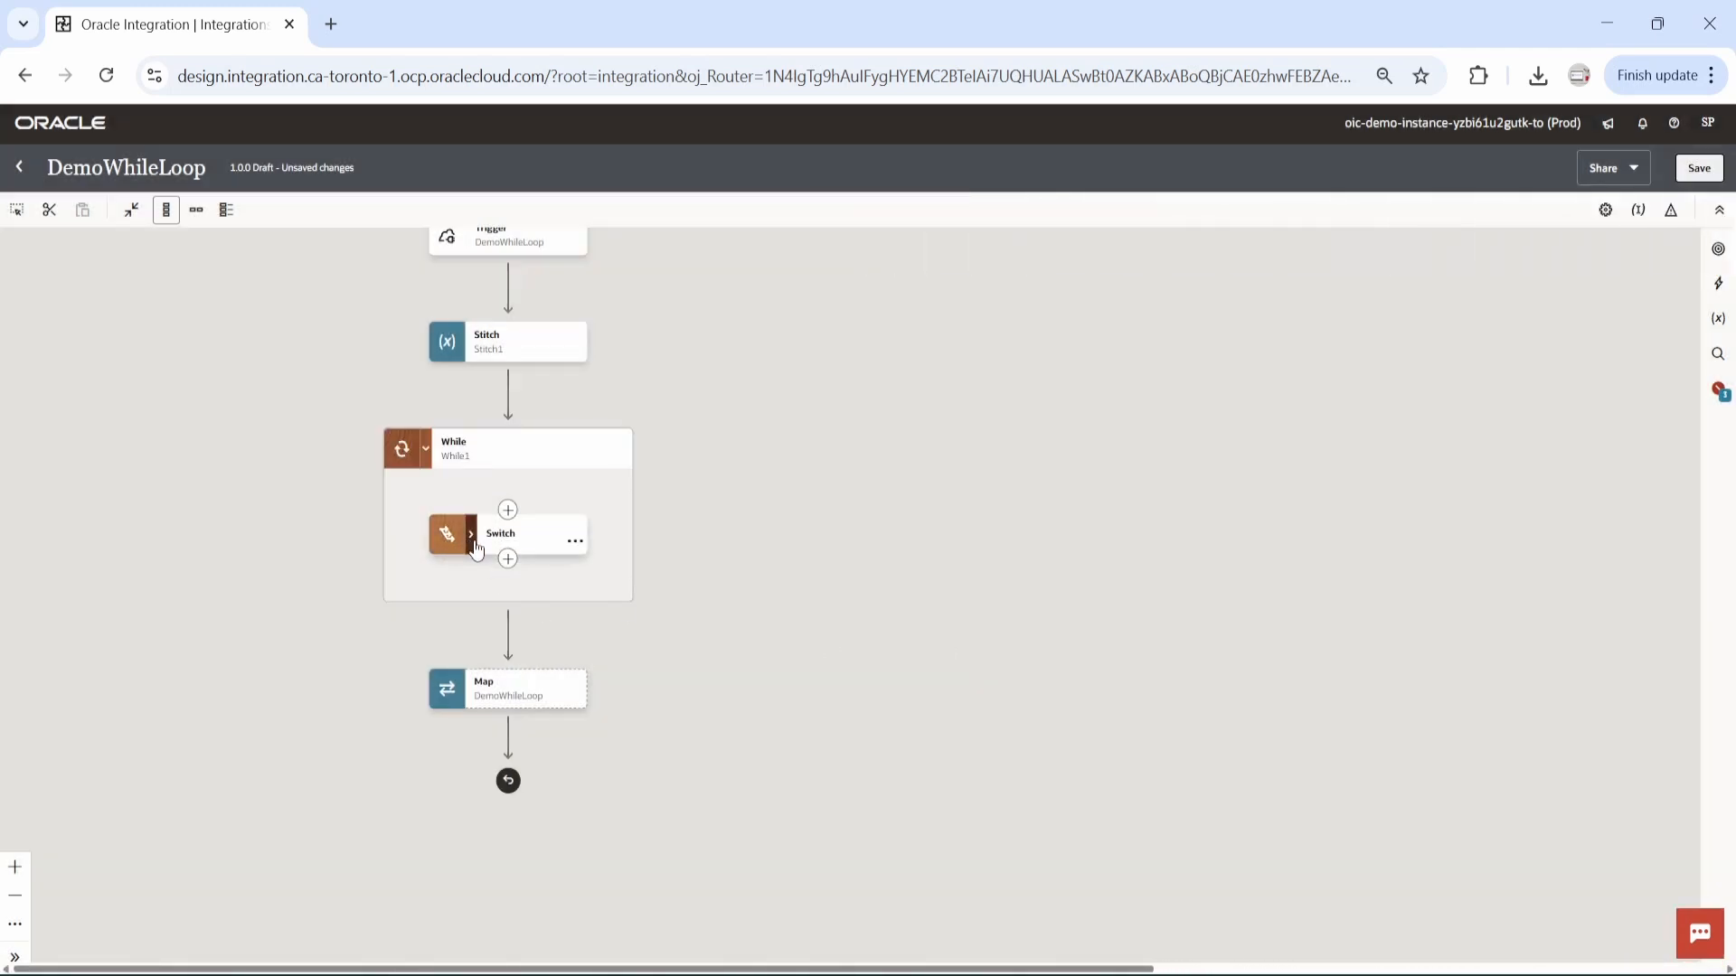
pyautogui.click(576, 541)
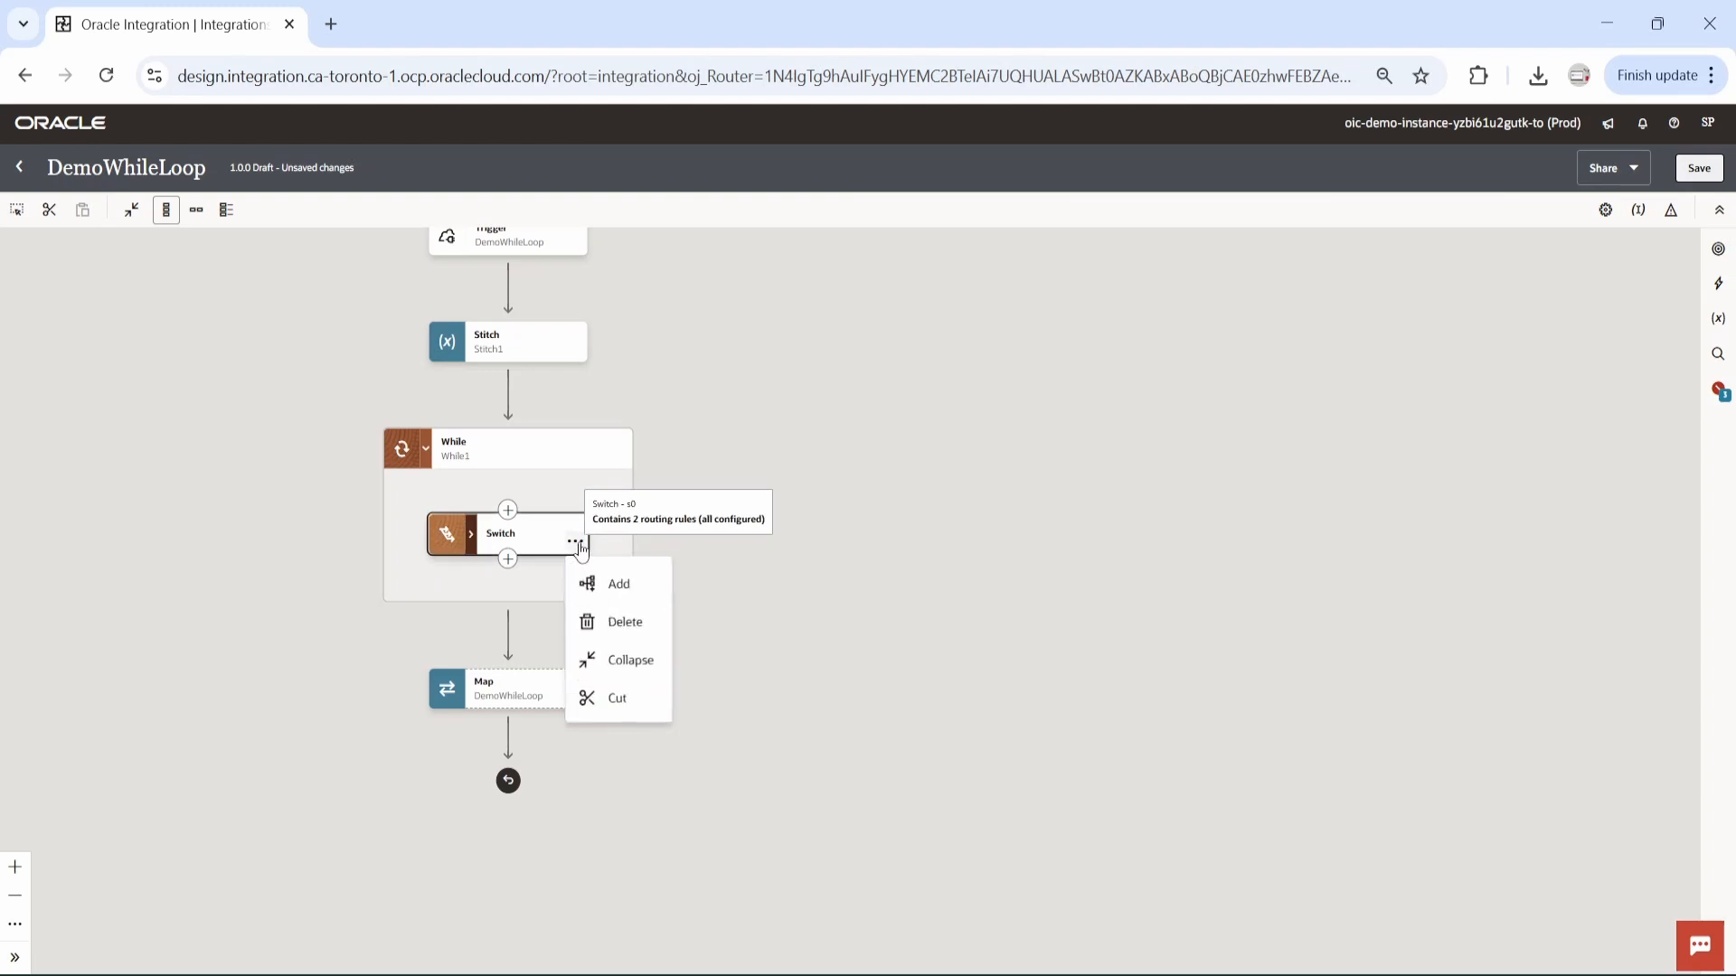
pyautogui.click(890, 561)
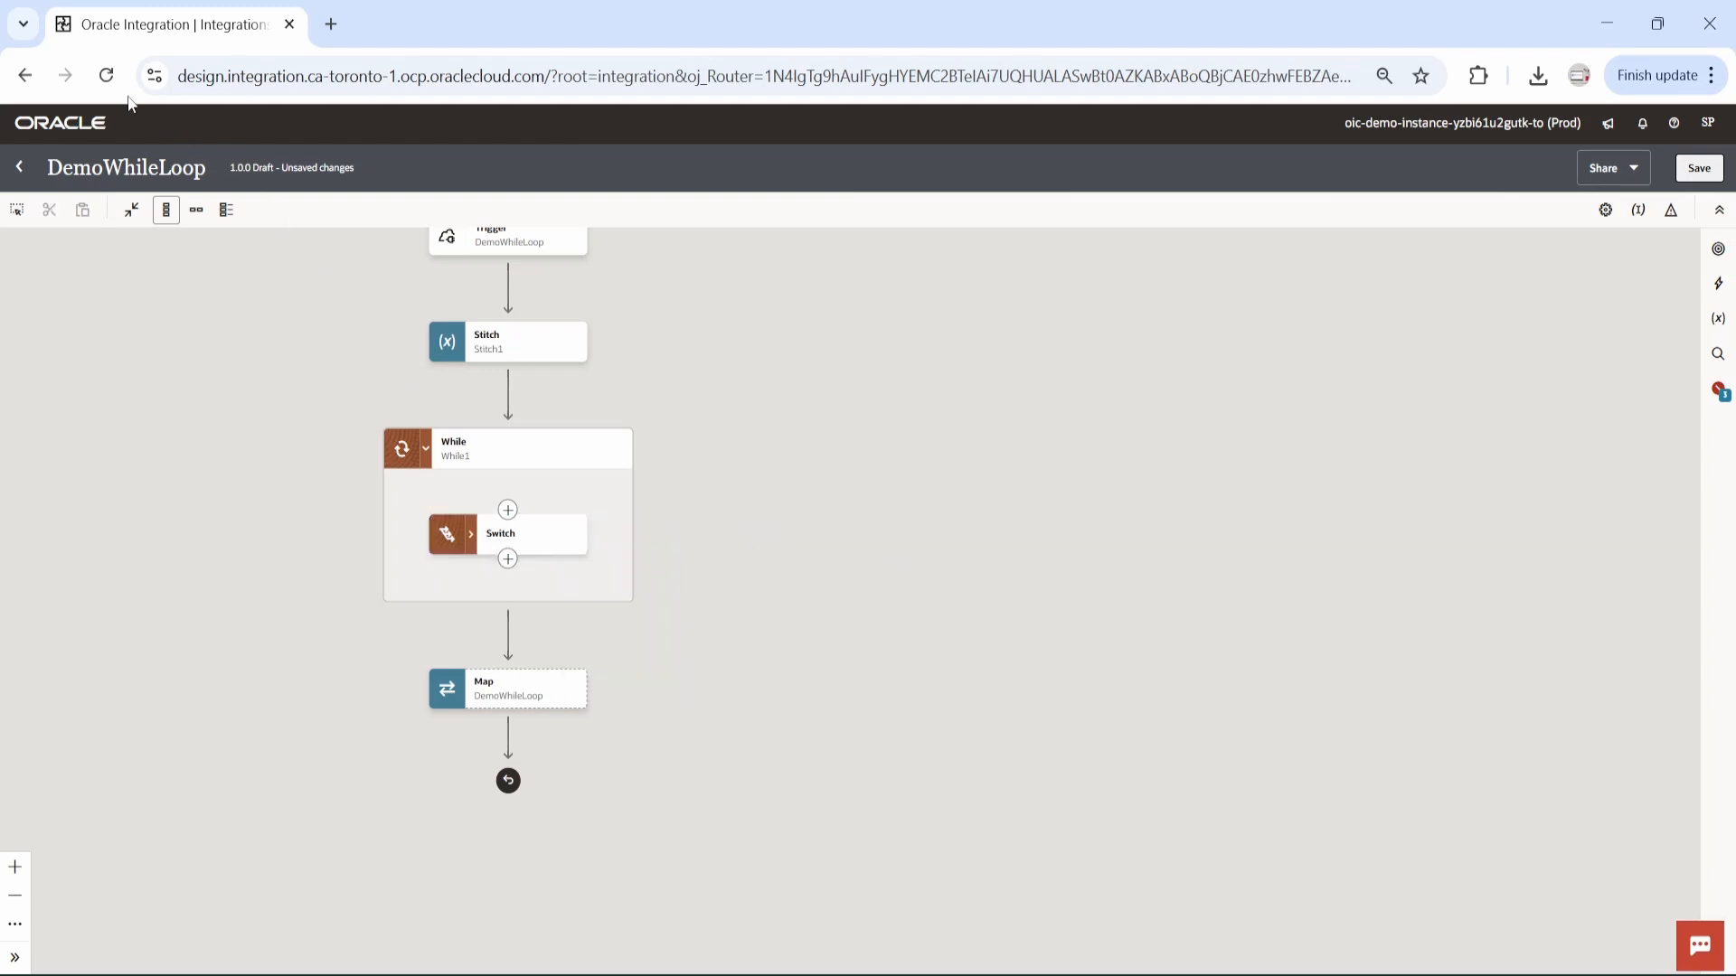
pyautogui.click(107, 77)
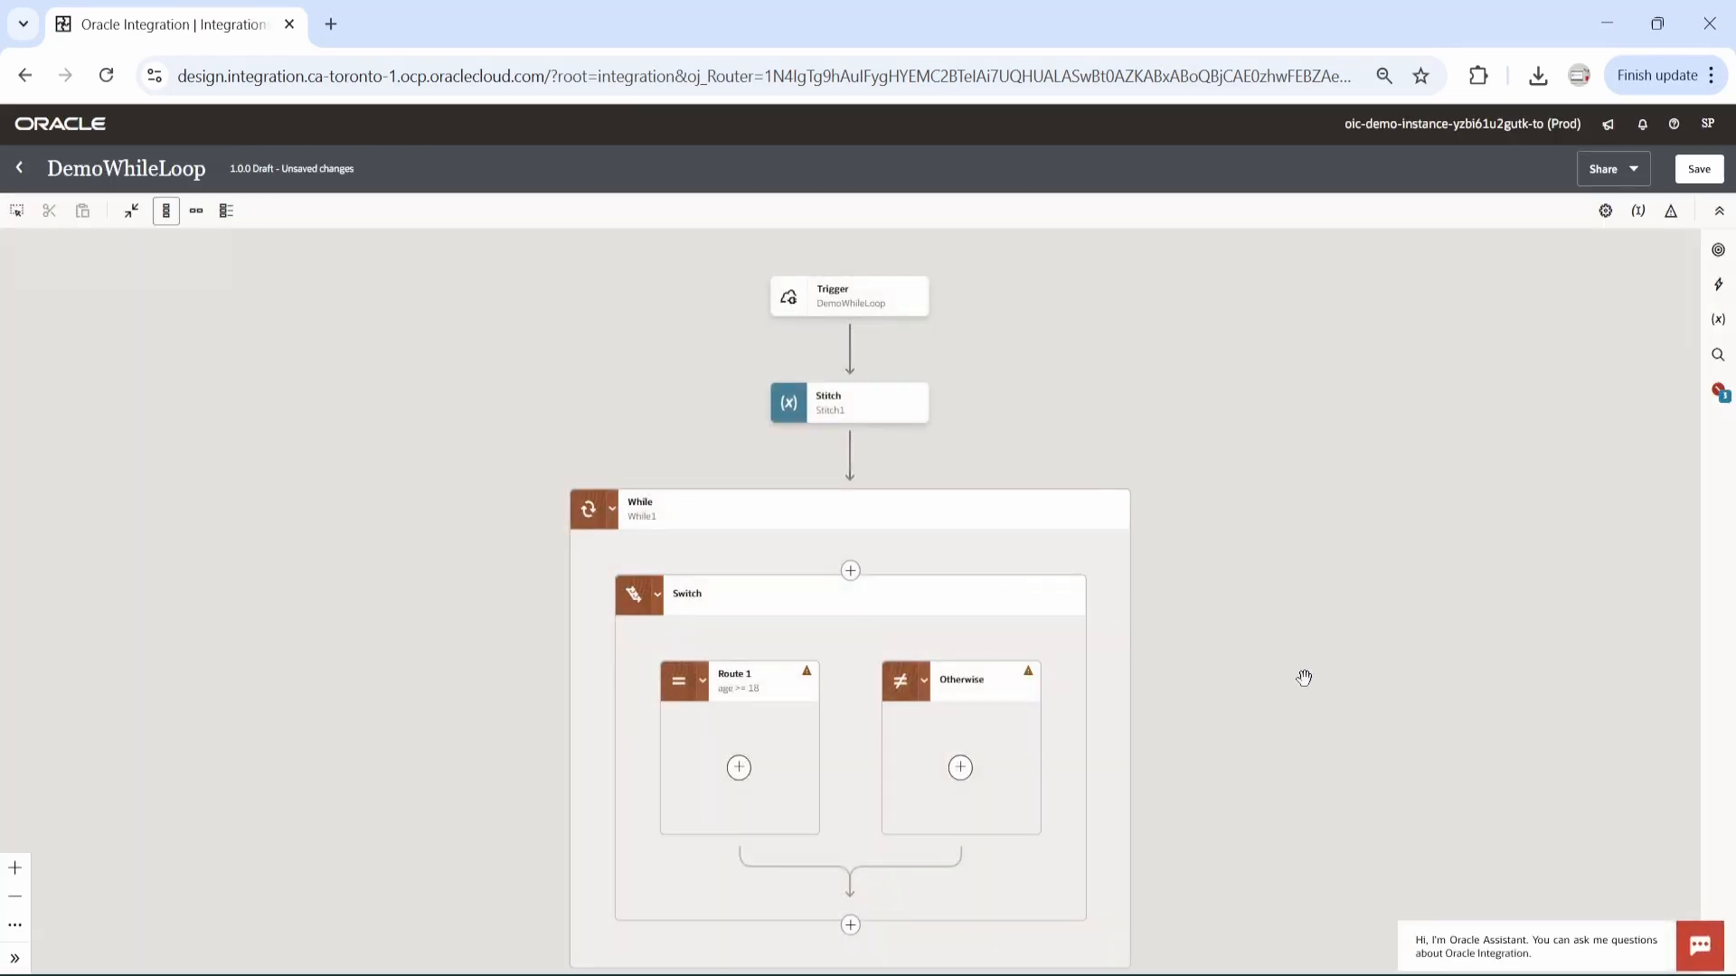
pyautogui.moveTo(1304, 677); pyautogui.dragTo(1137, 495)
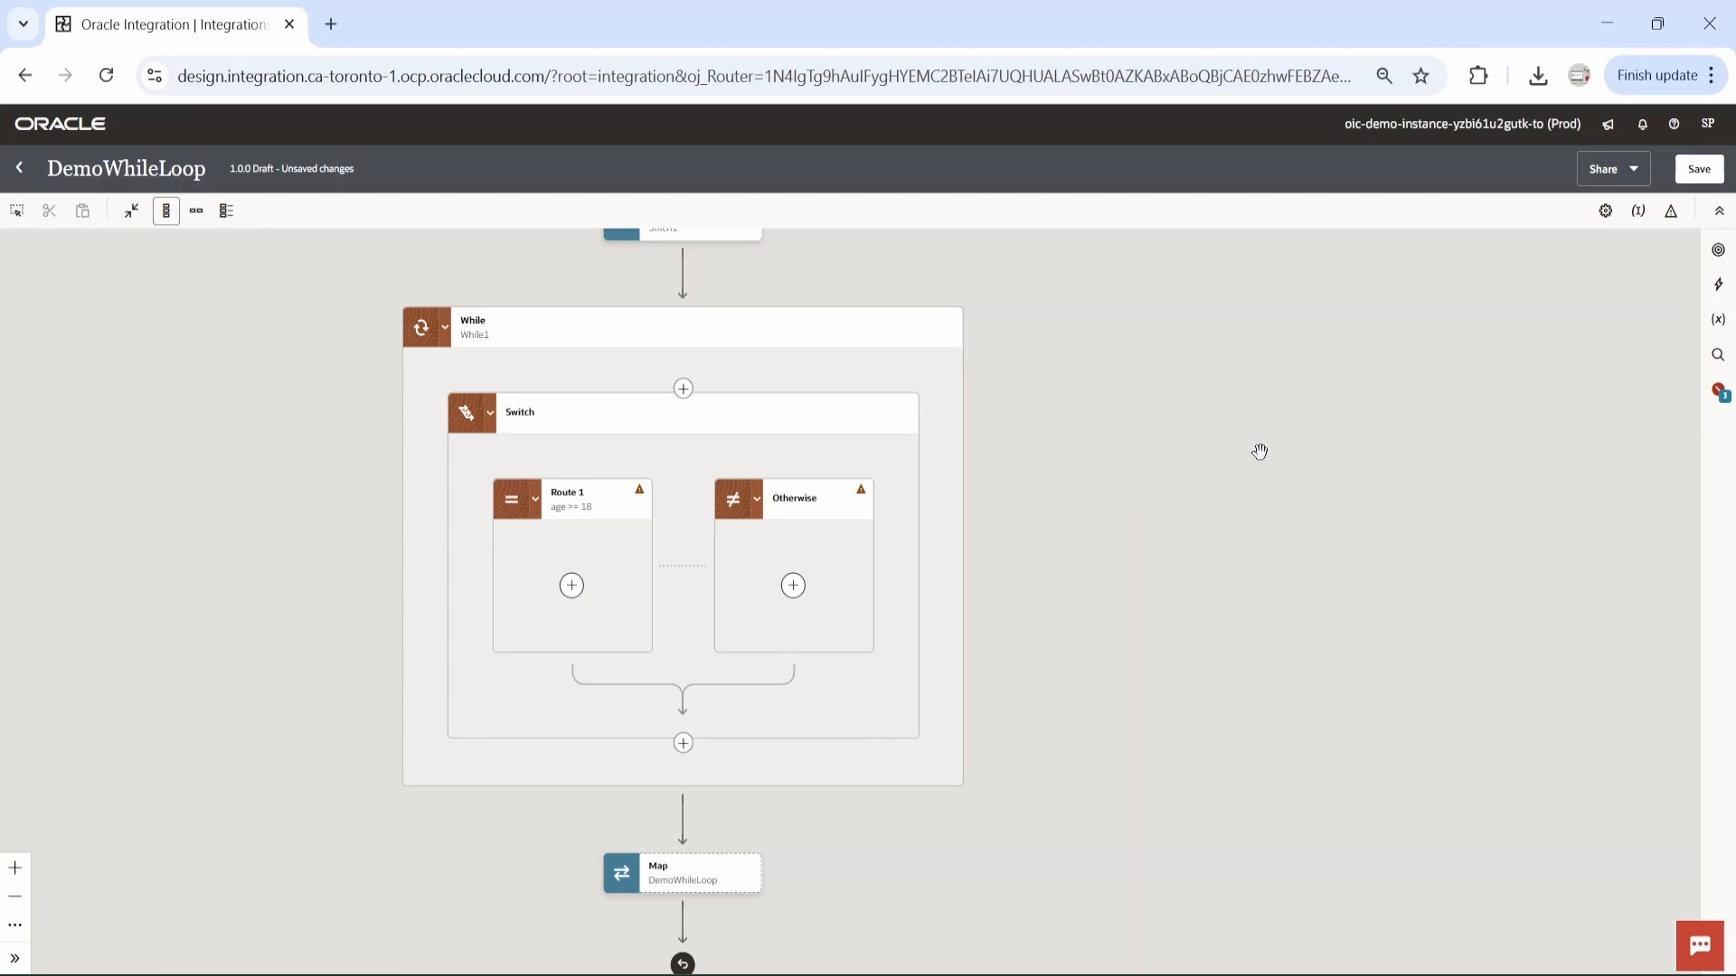
# Create a global variable eligibleCandidates of type Object, based on the request-wrapper element under execute in $DemoWhileLoop.
pyautogui.click(1719, 322)
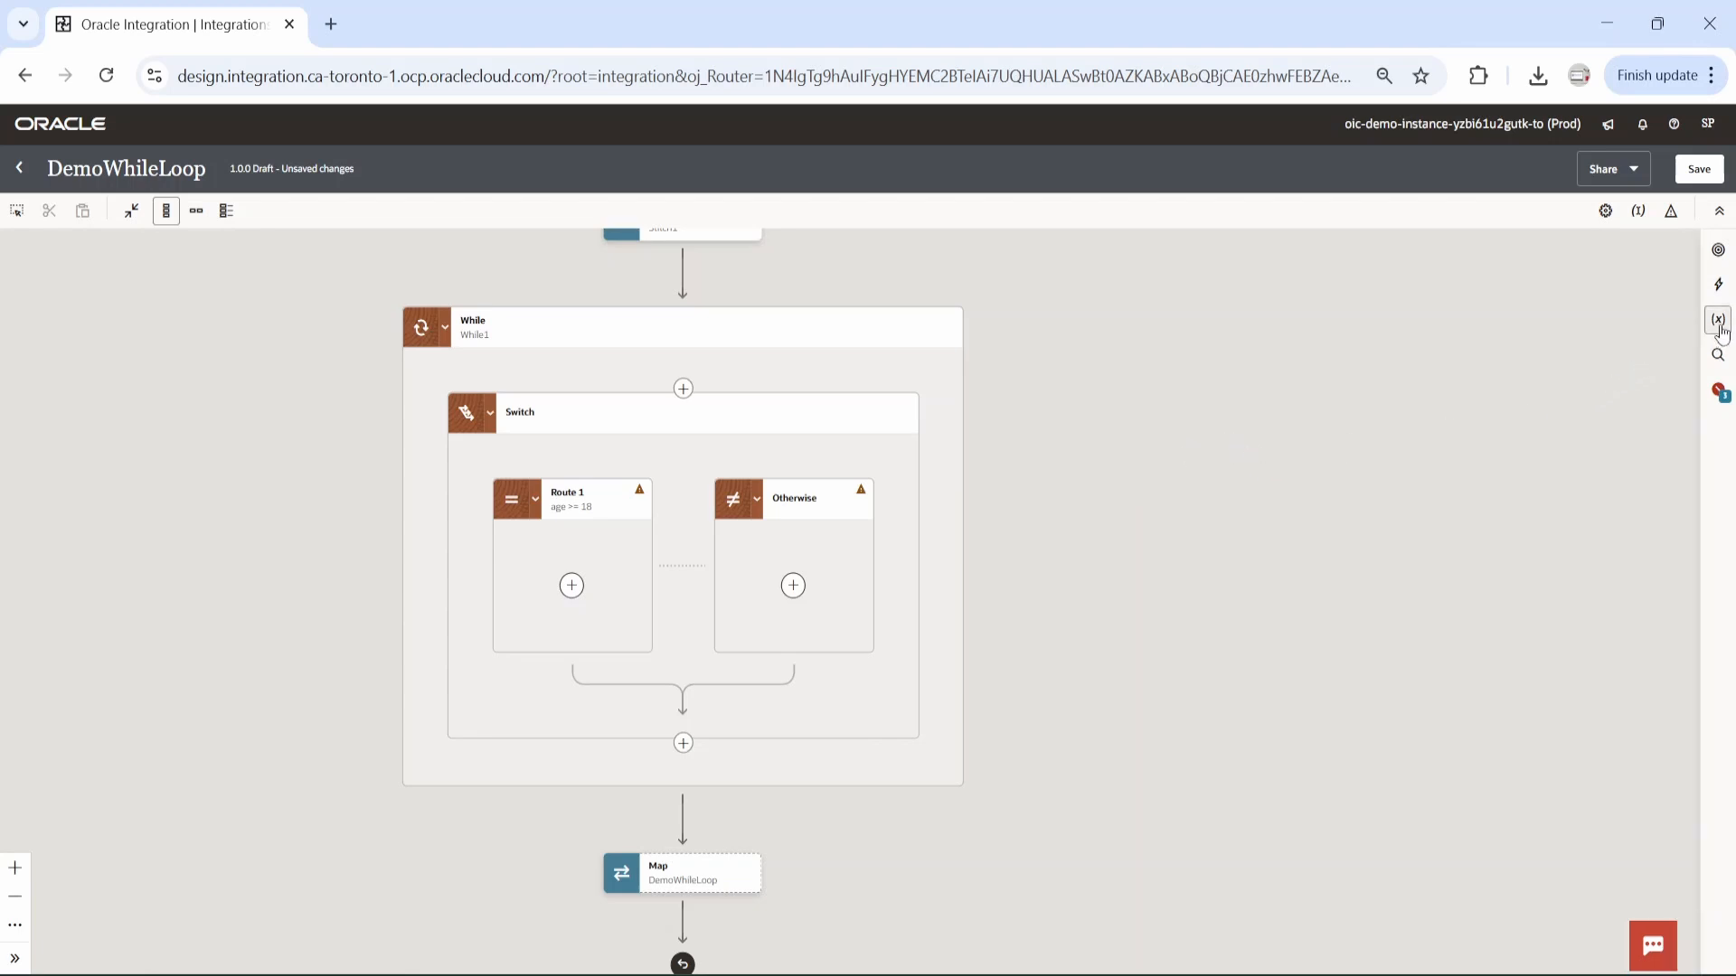
pyautogui.click(1371, 393)
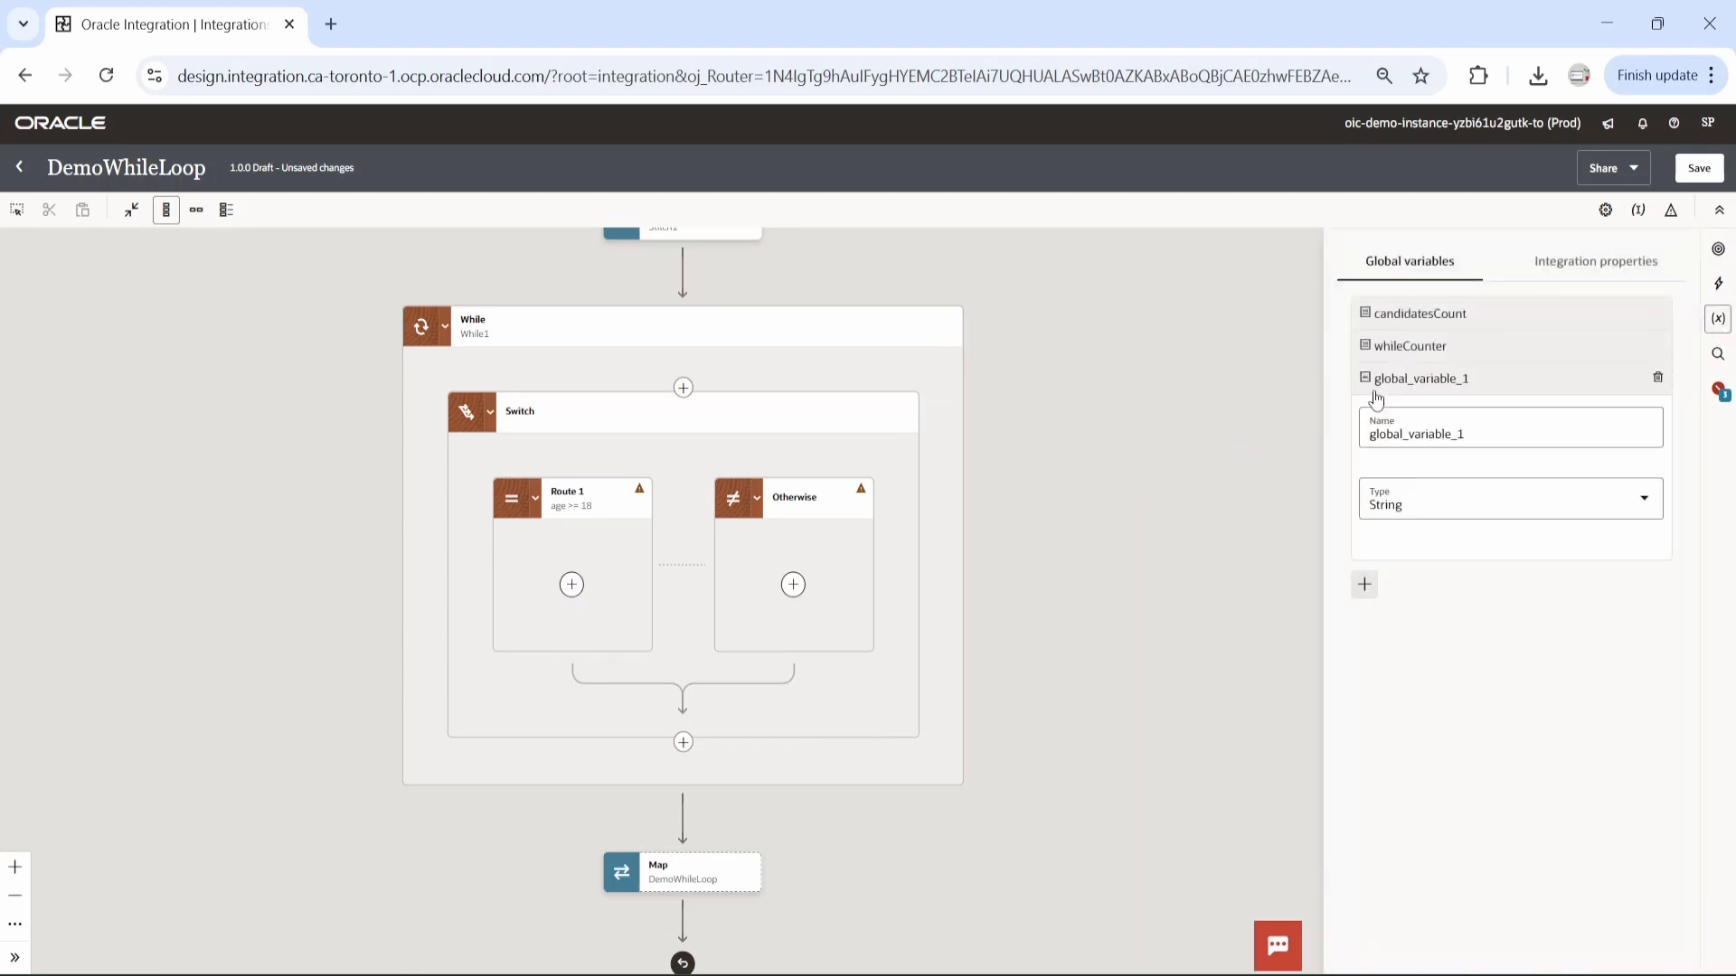
pyautogui.doubleClick(1428, 438)
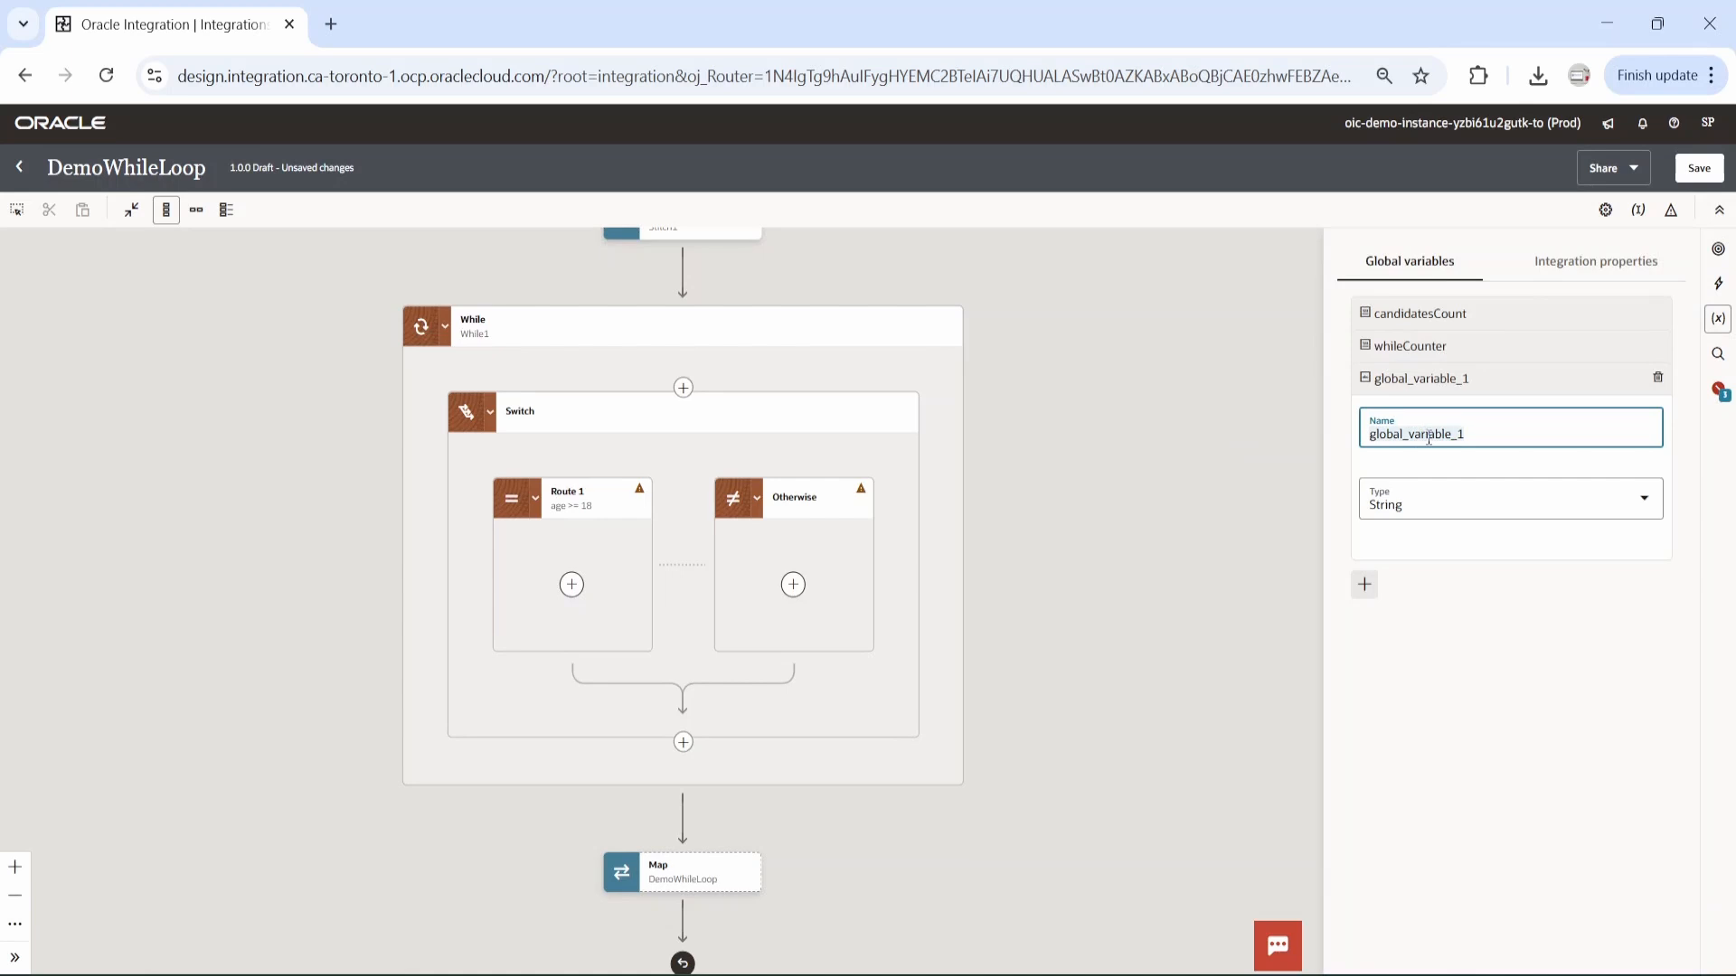
pyautogui.write('eligibleCandidates')
pyautogui.click(1647, 503)
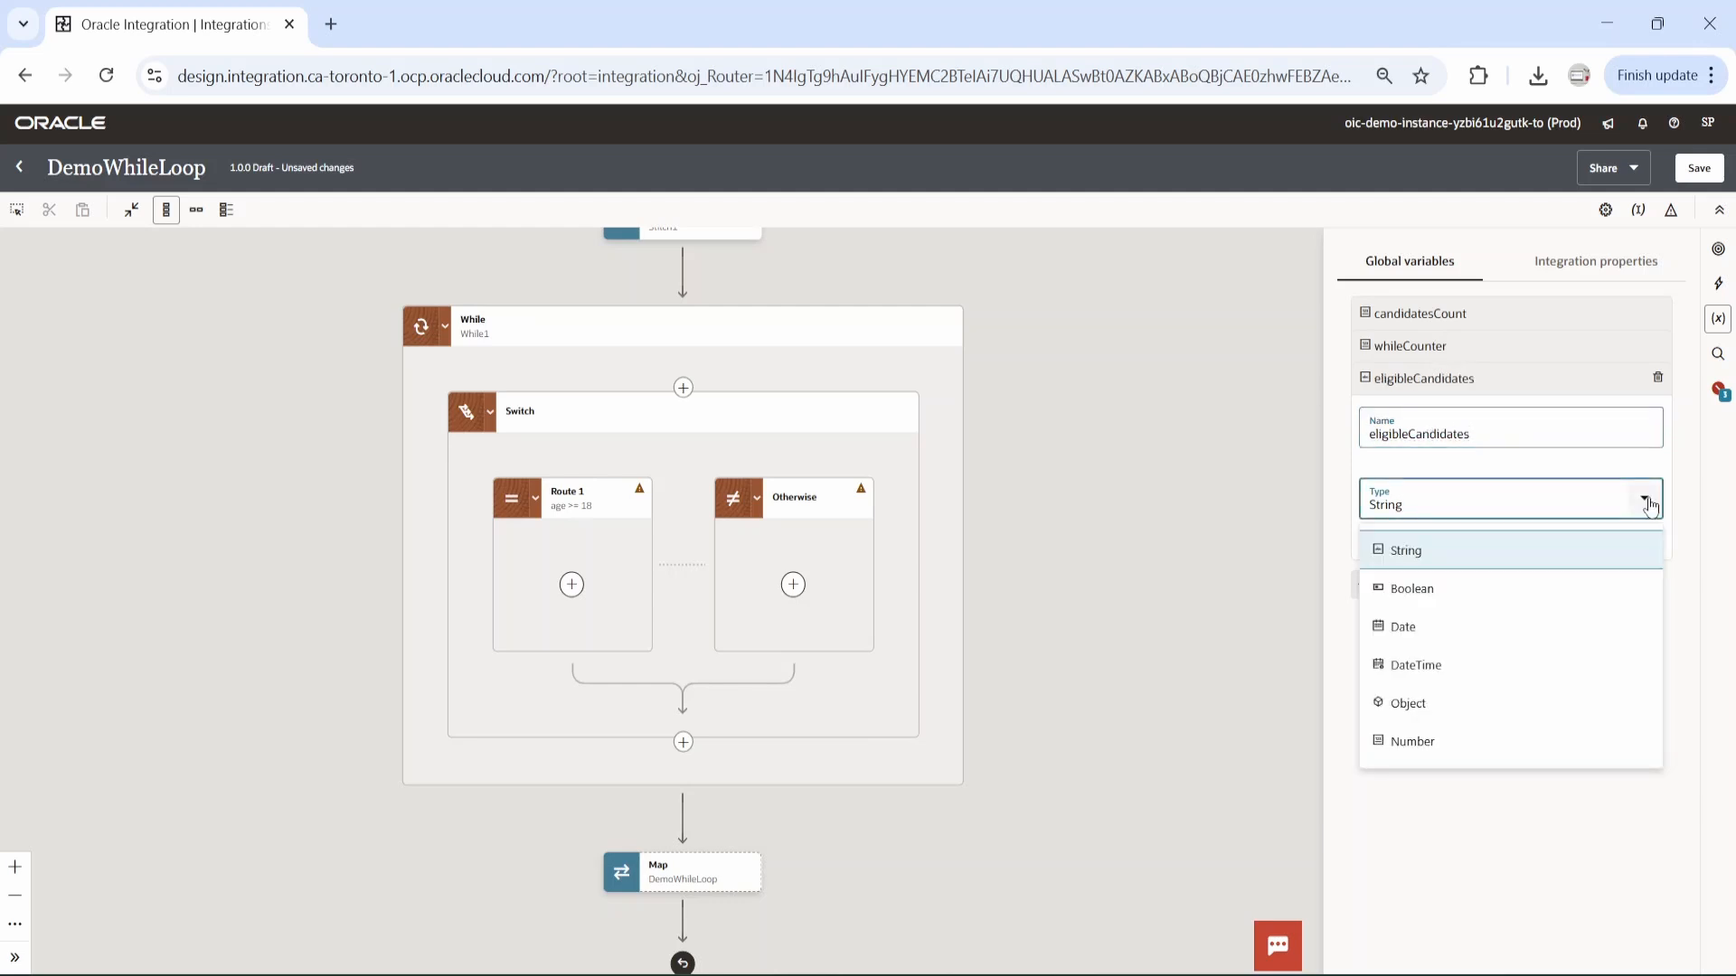
pyautogui.click(1452, 714)
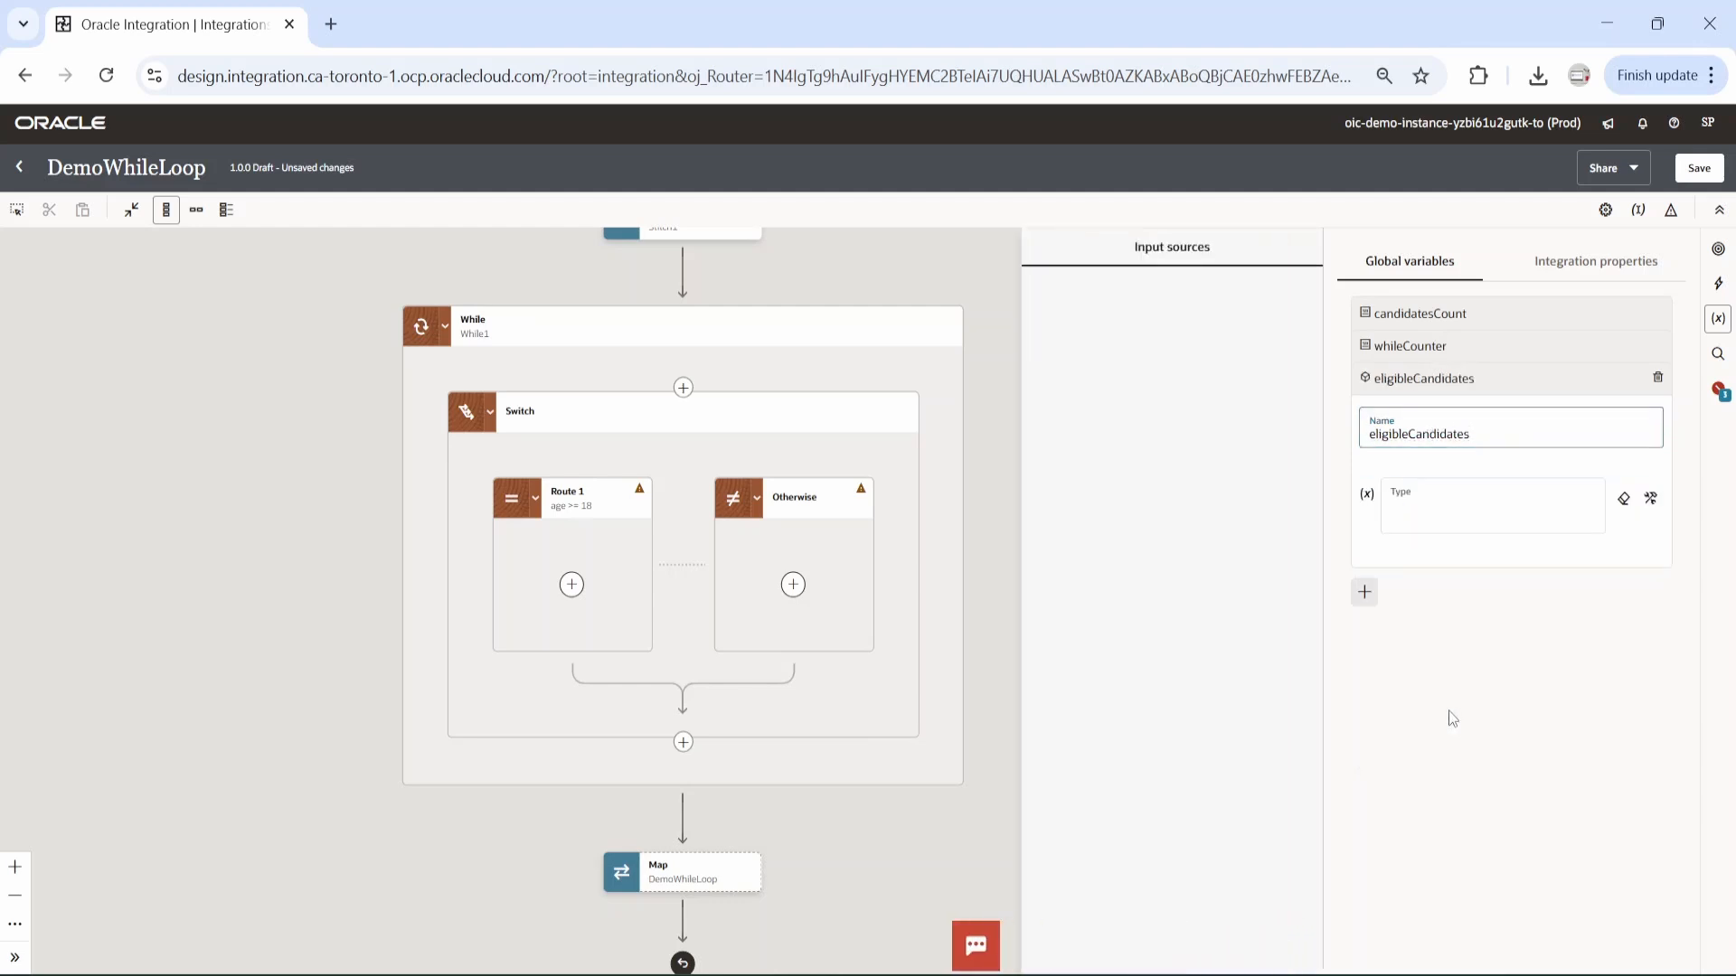
pyautogui.click(1067, 361)
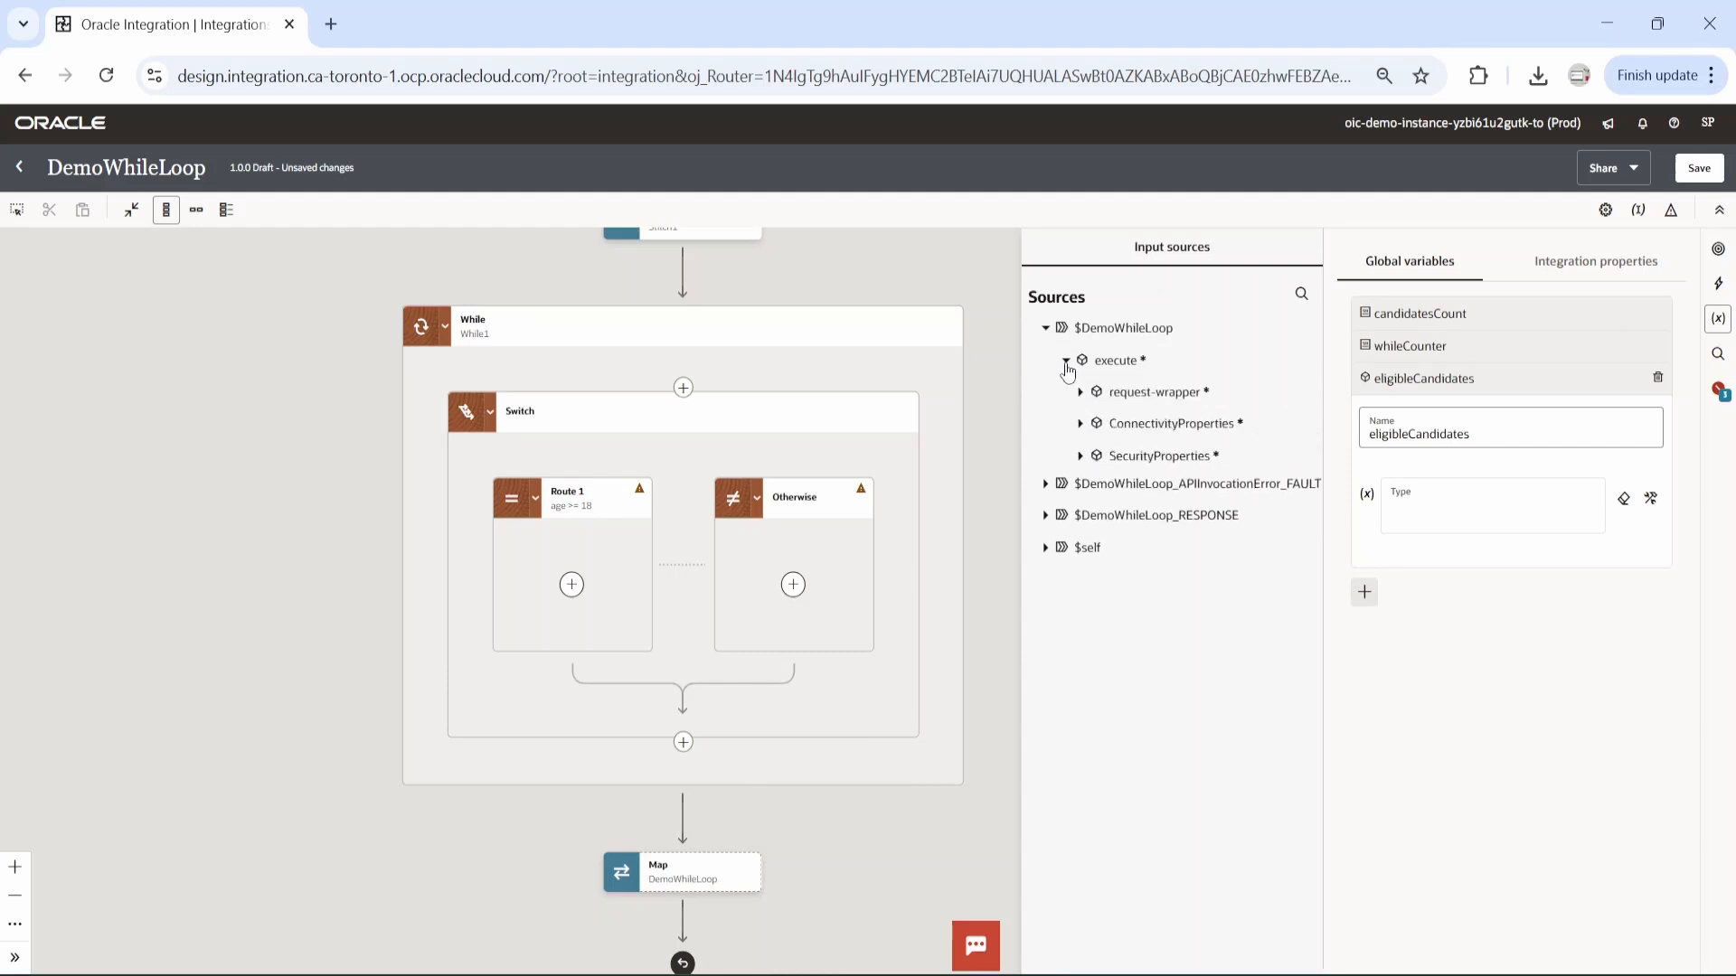
pyautogui.click(1081, 391)
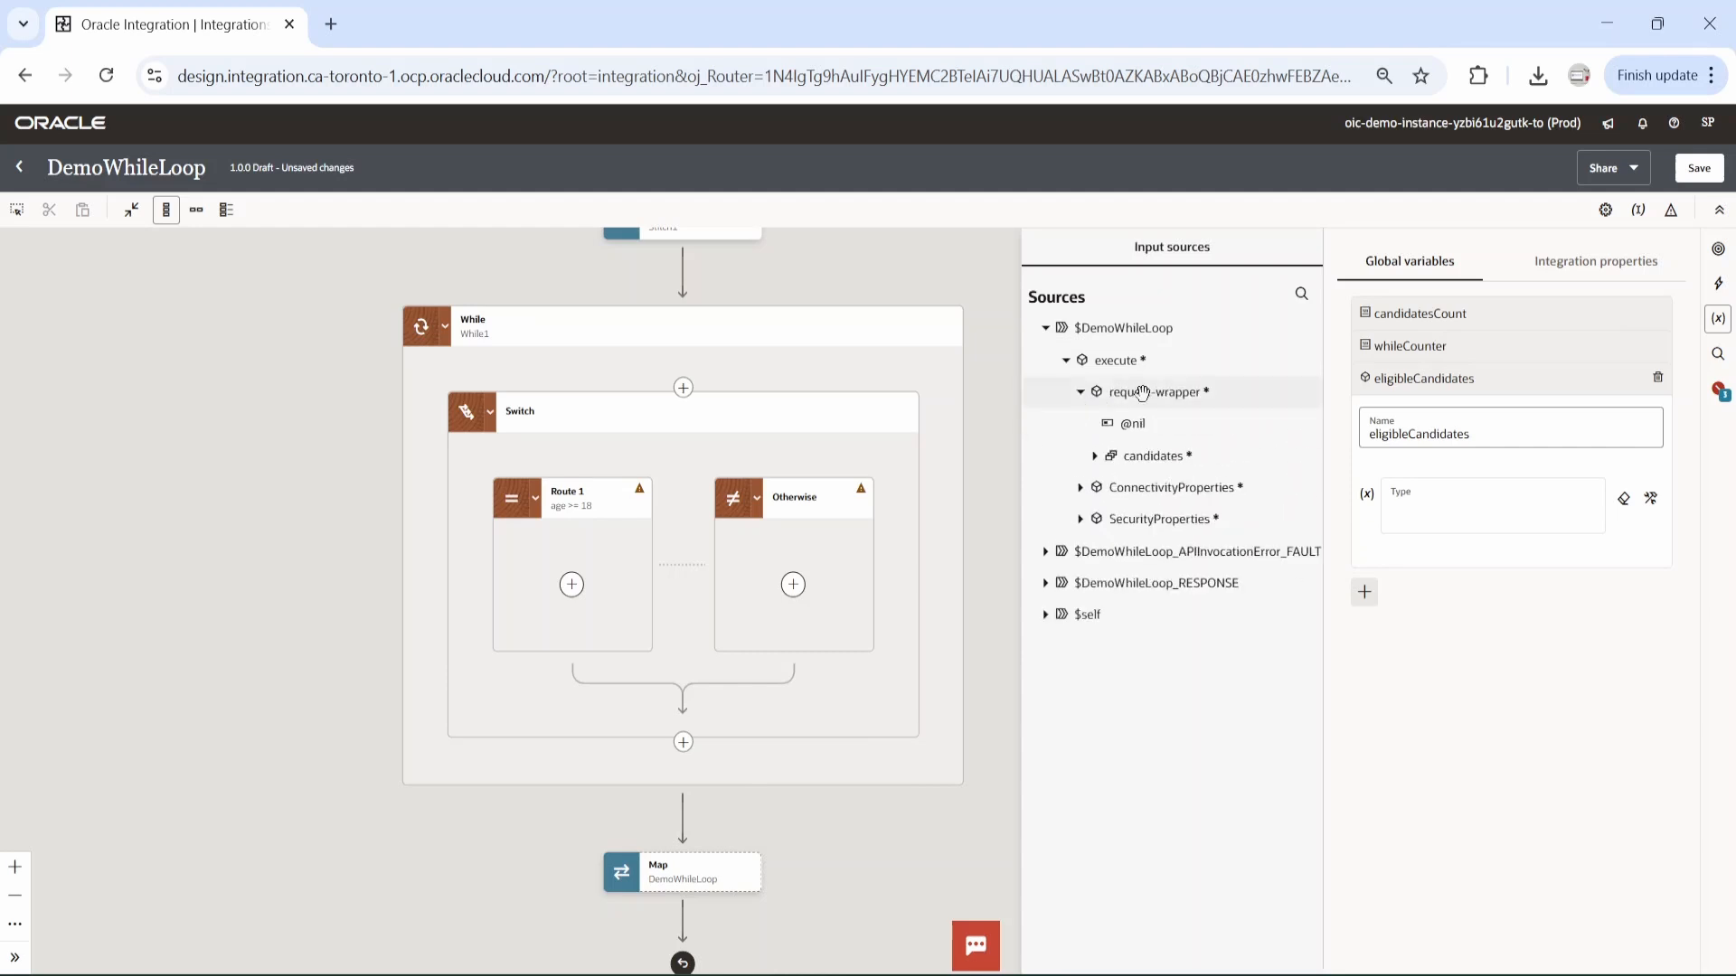
pyautogui.moveTo(1144, 393); pyautogui.dragTo(1466, 529)
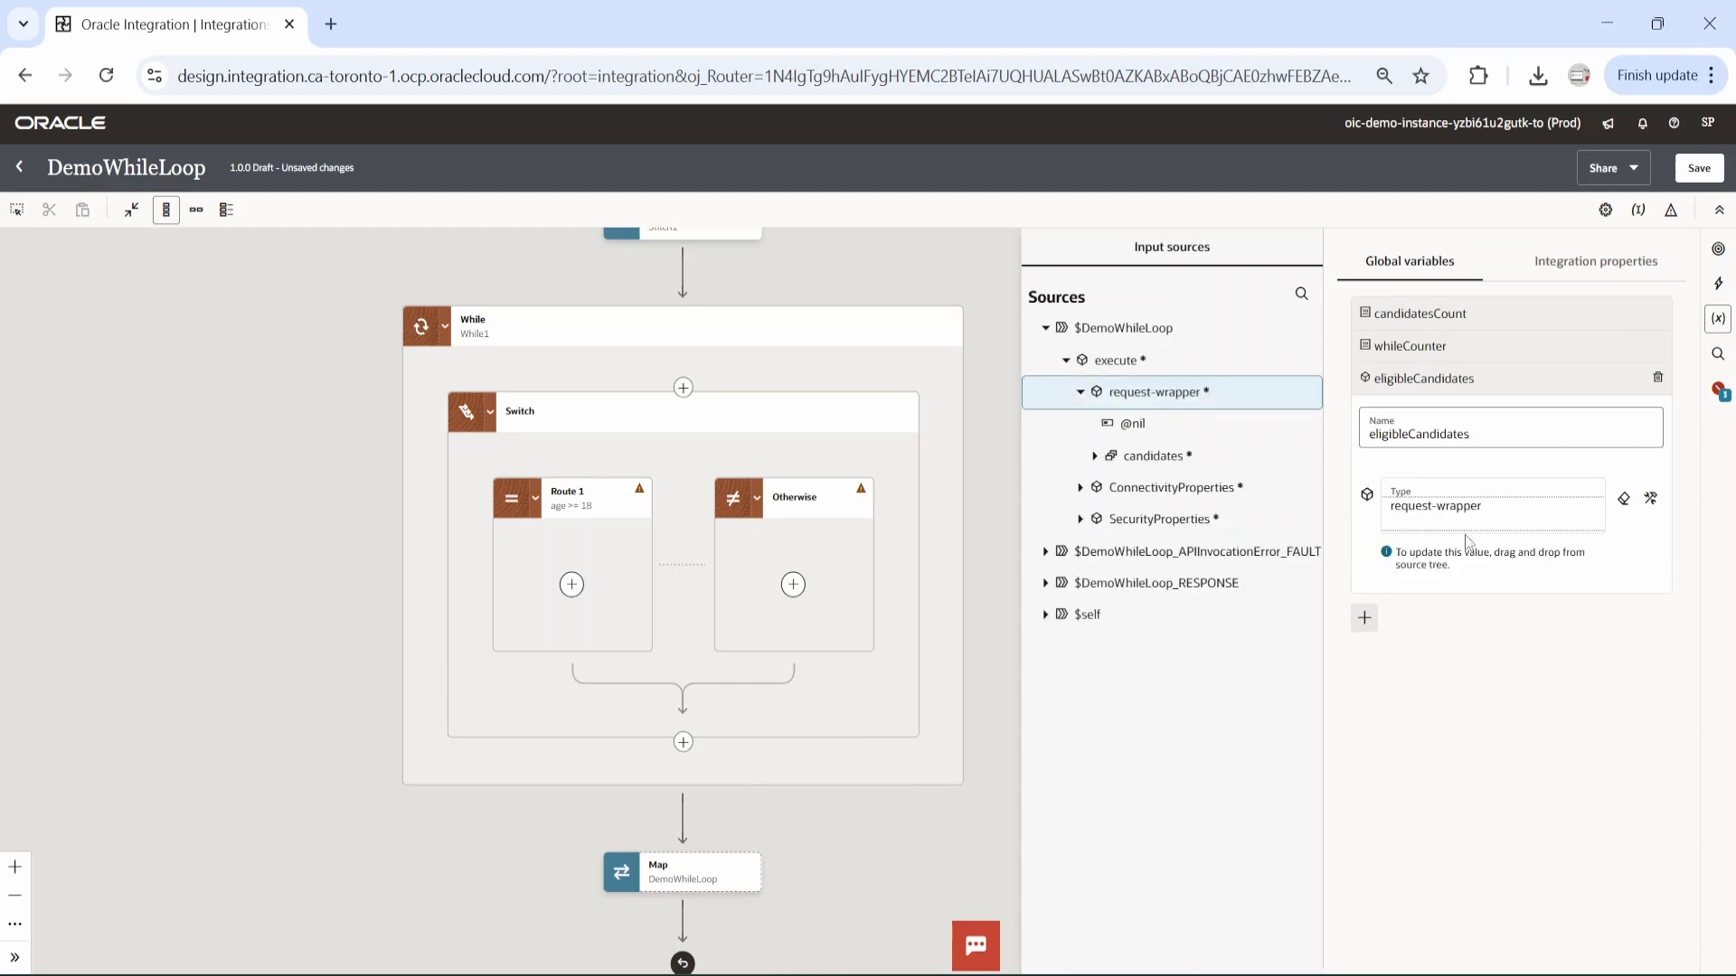
# Create a second Object global variable non-eligibleCandidates based on the same request-wrapper element, and save the integration.
pyautogui.click(1364, 618)
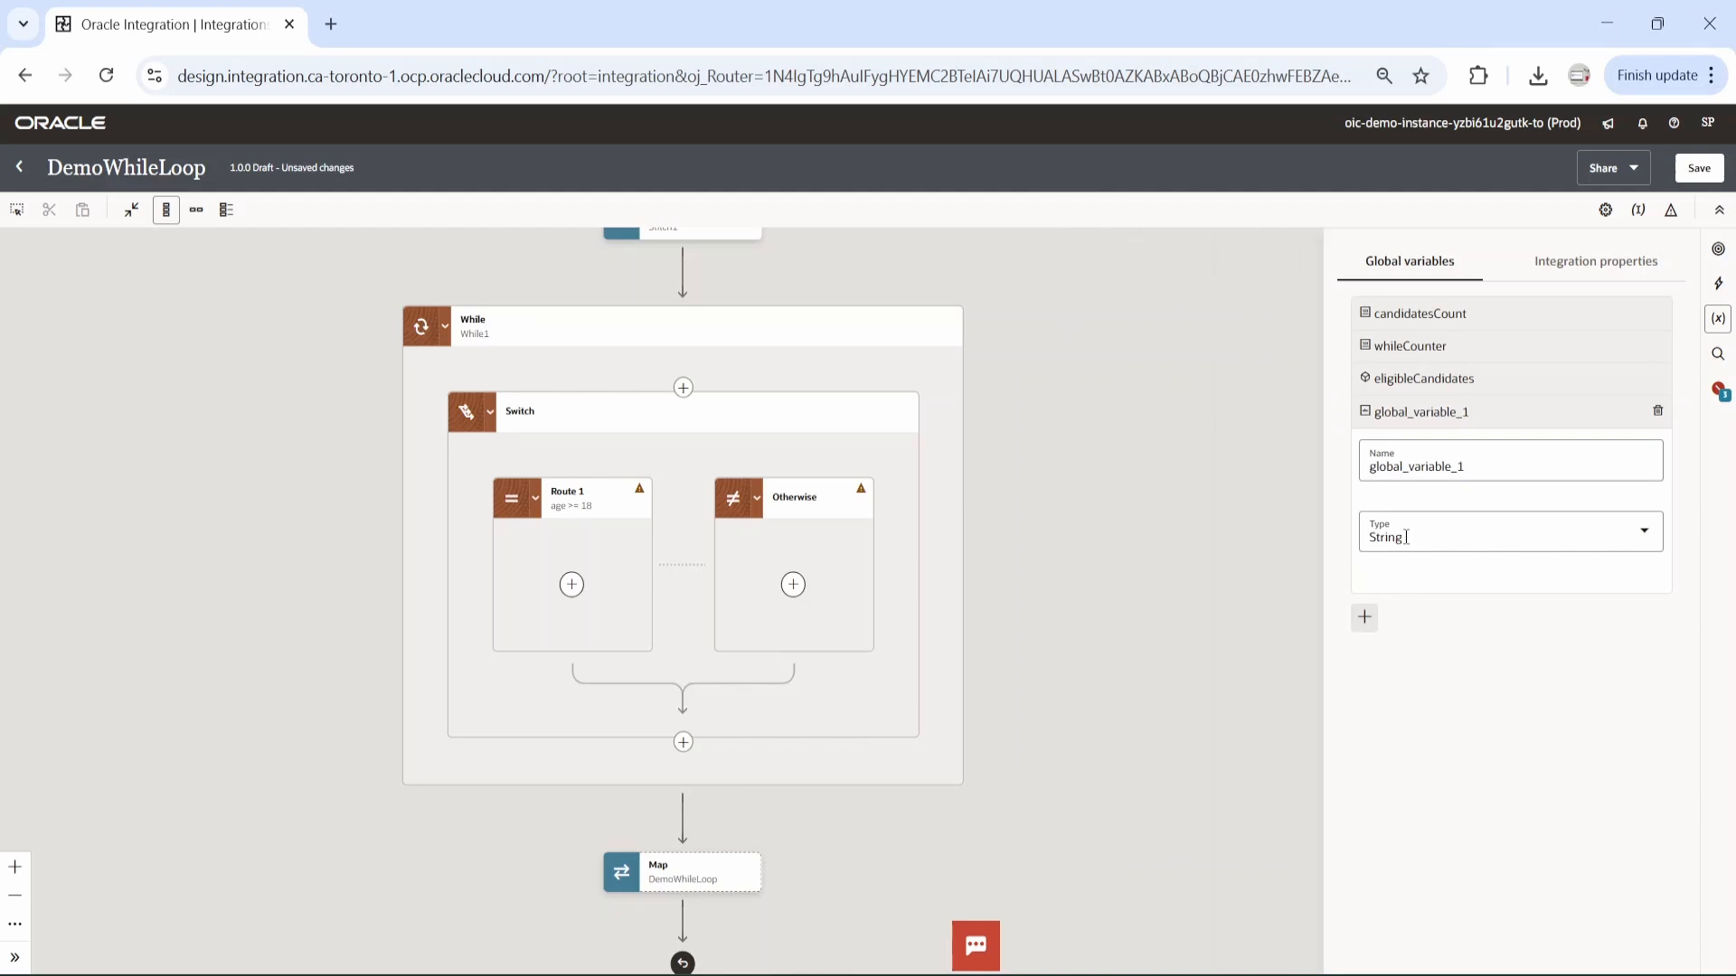
pyautogui.doubleClick(1406, 466)
pyautogui.write('non-eligibleCandidates')
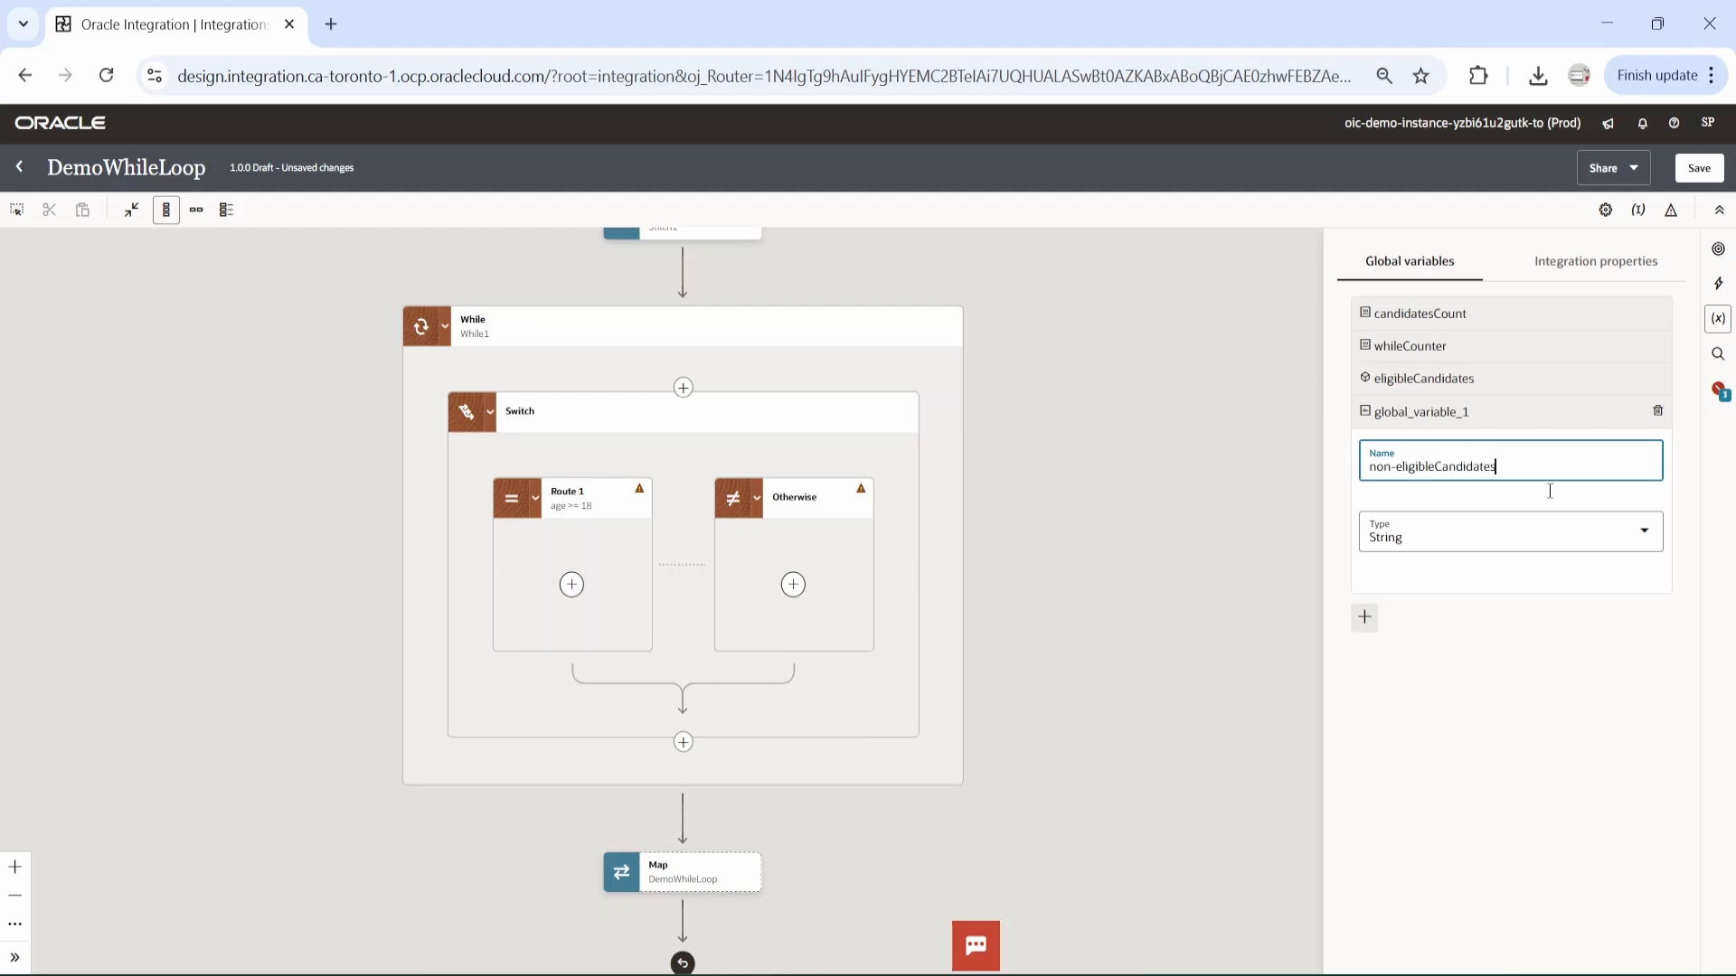
pyautogui.click(1643, 531)
pyautogui.click(1446, 728)
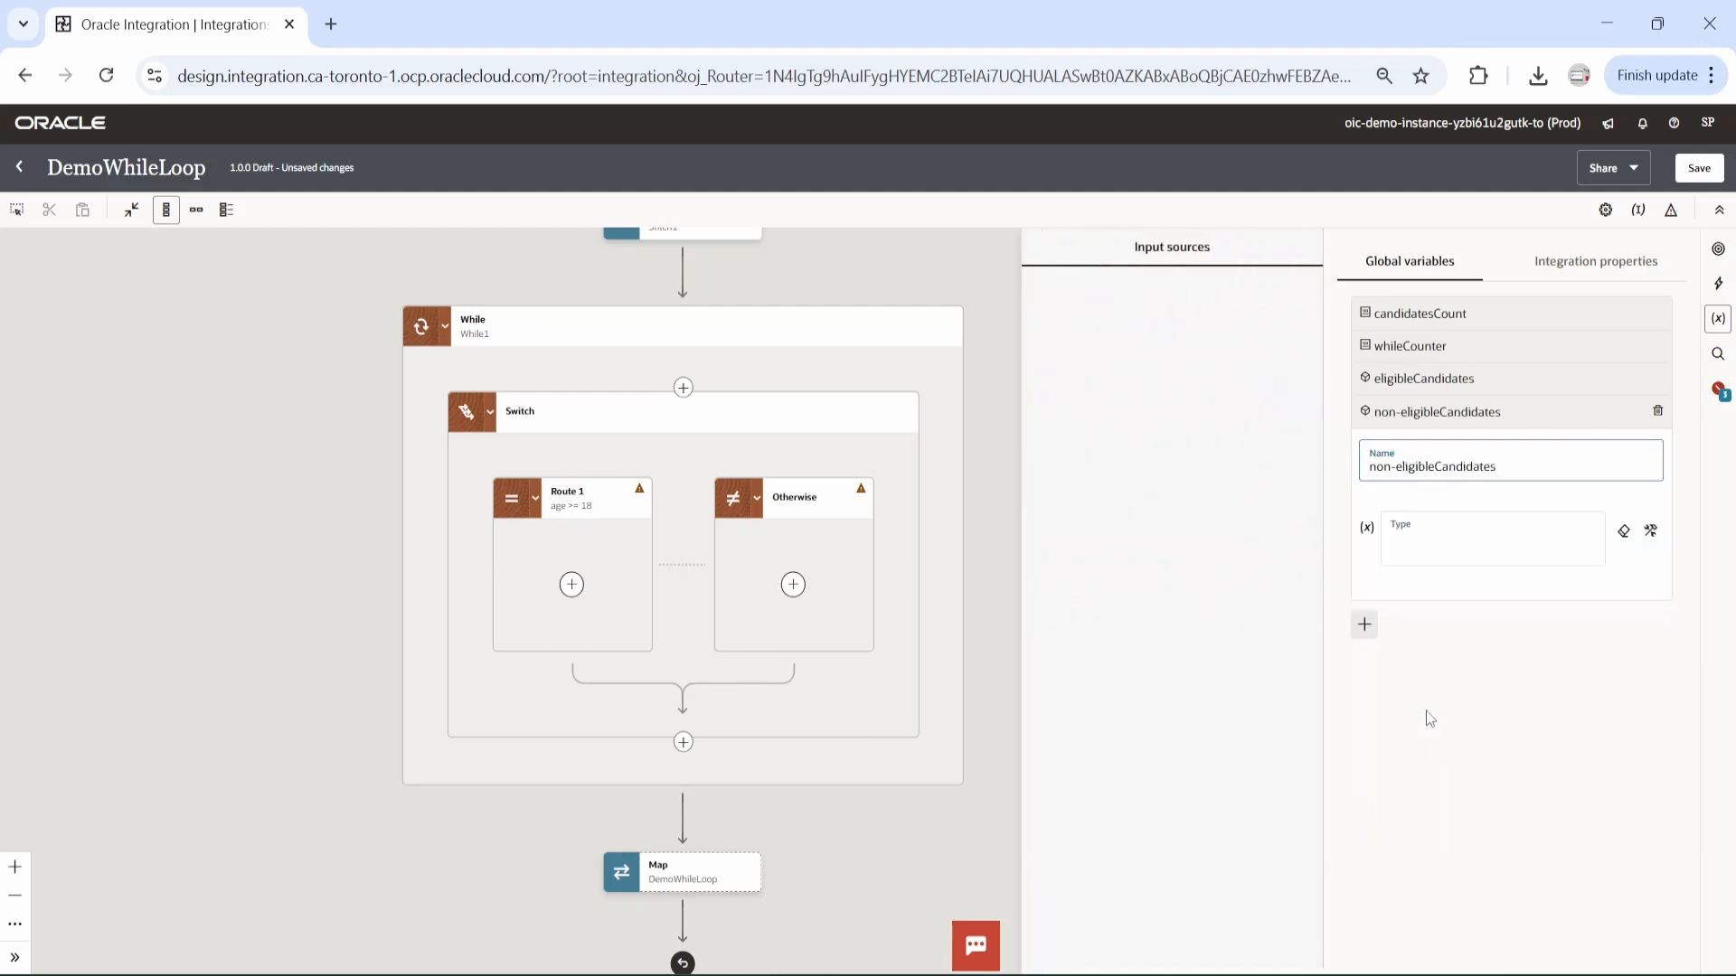
pyautogui.click(1066, 360)
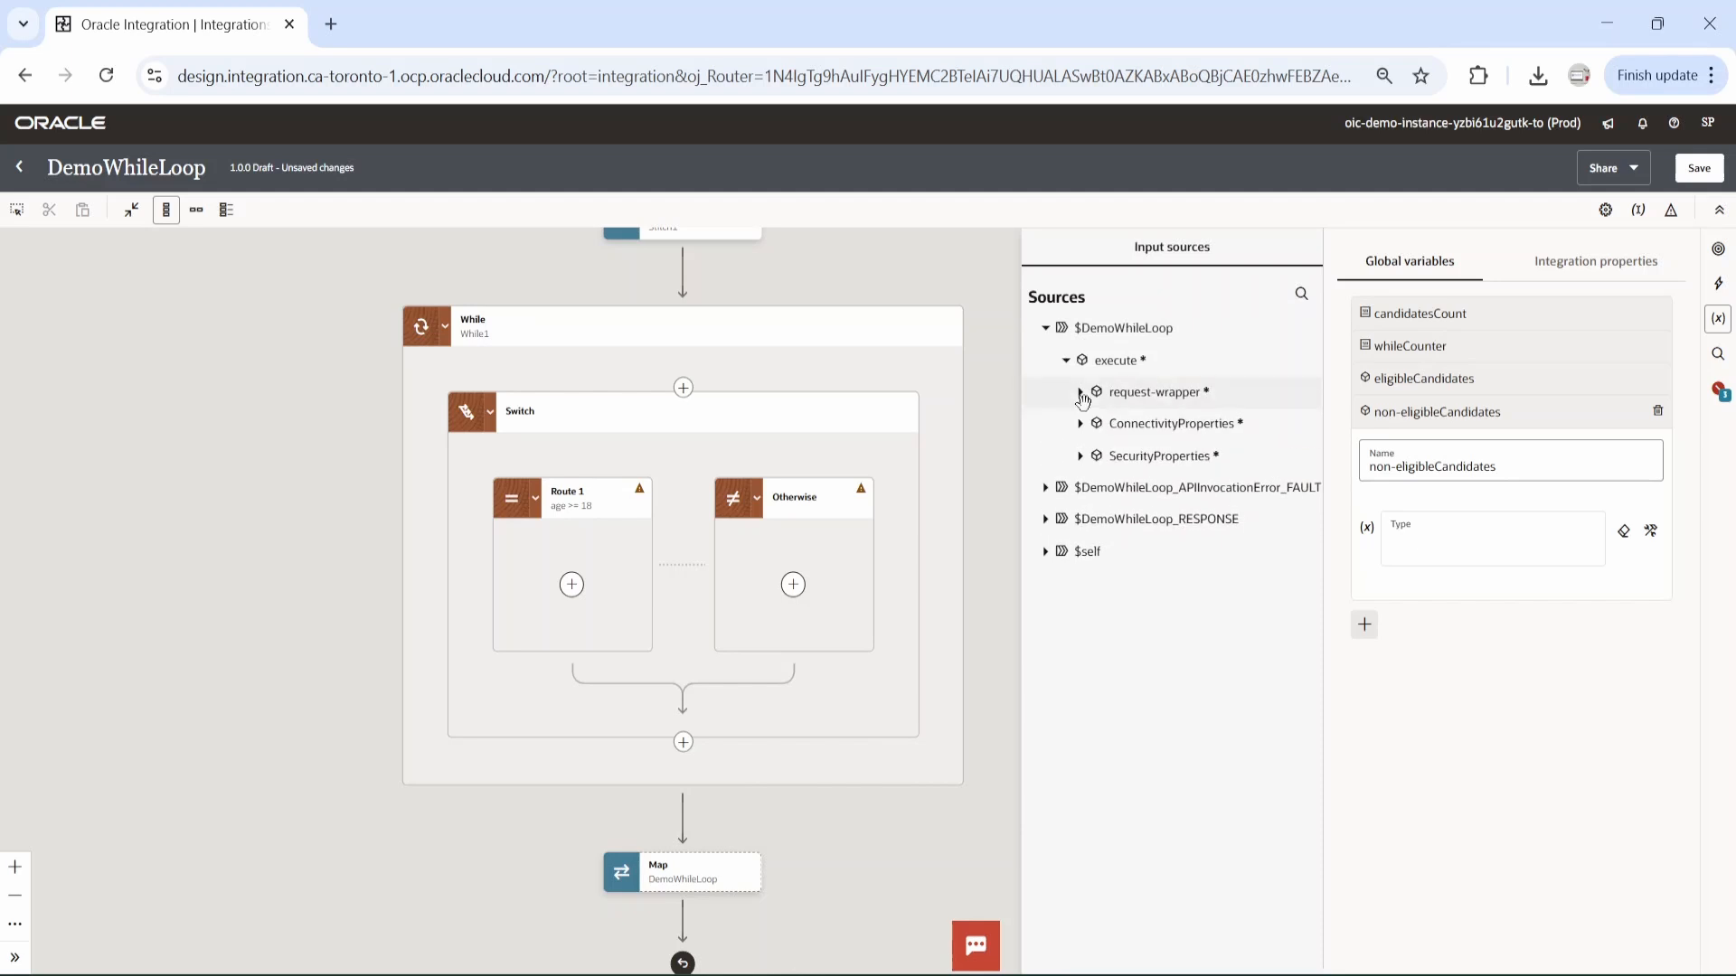
pyautogui.click(1082, 398)
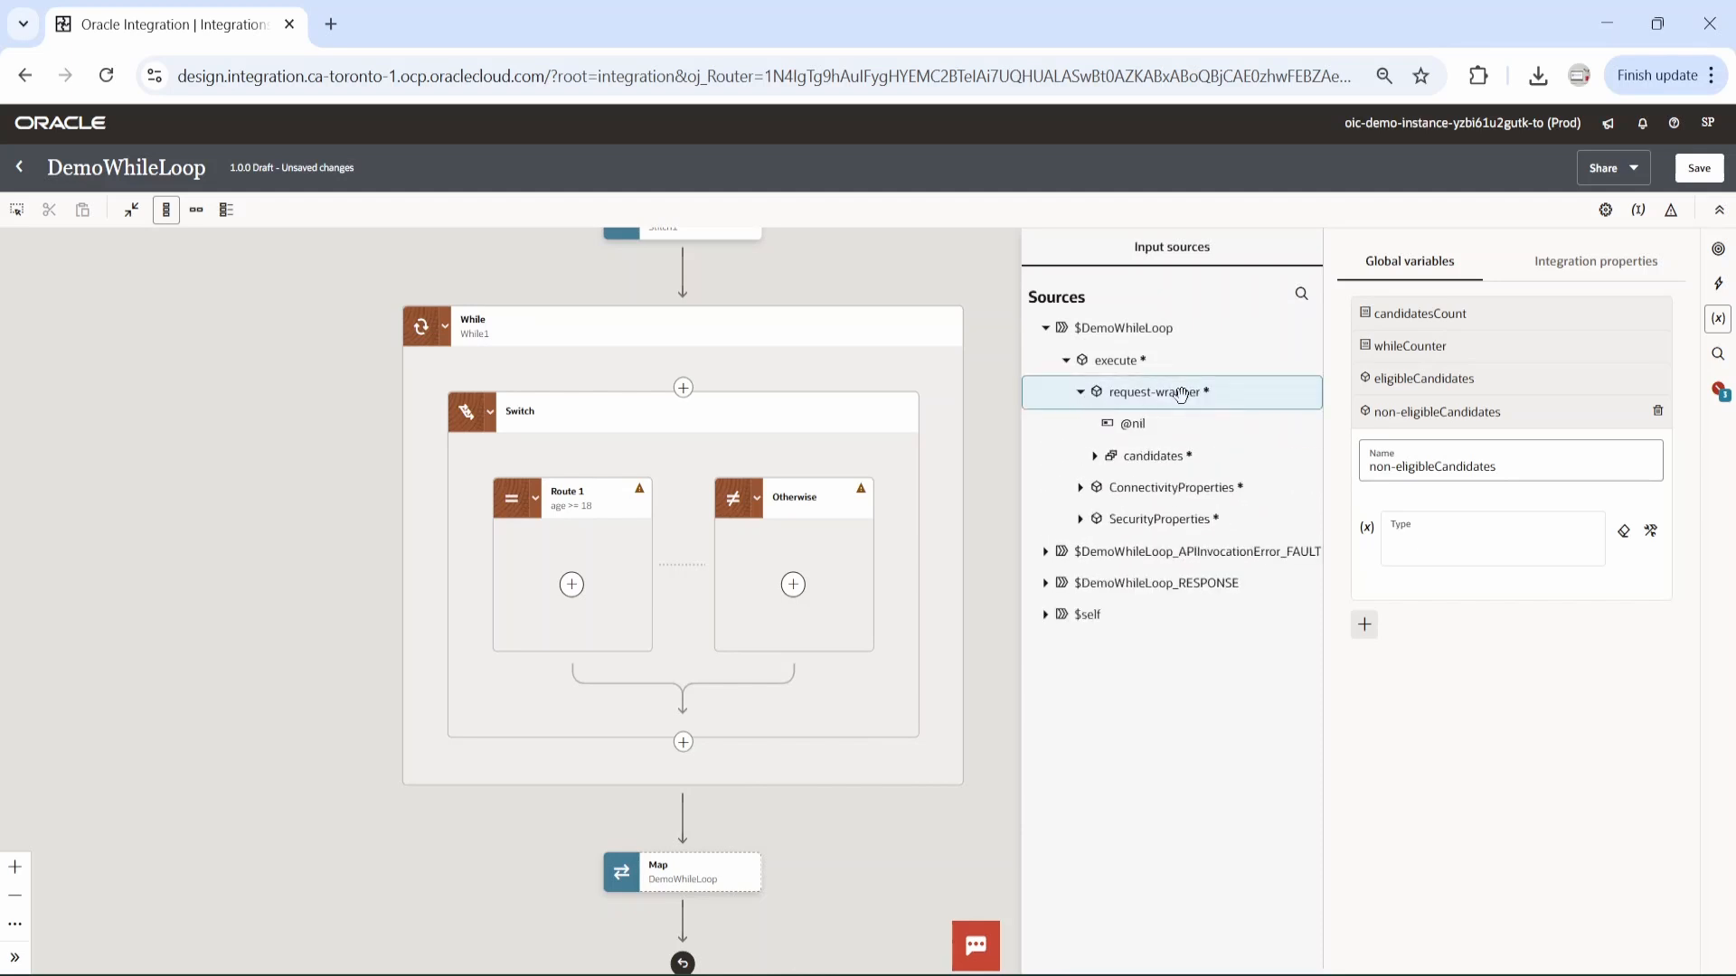
pyautogui.moveTo(1184, 393); pyautogui.dragTo(1433, 547)
pyautogui.click(1699, 168)
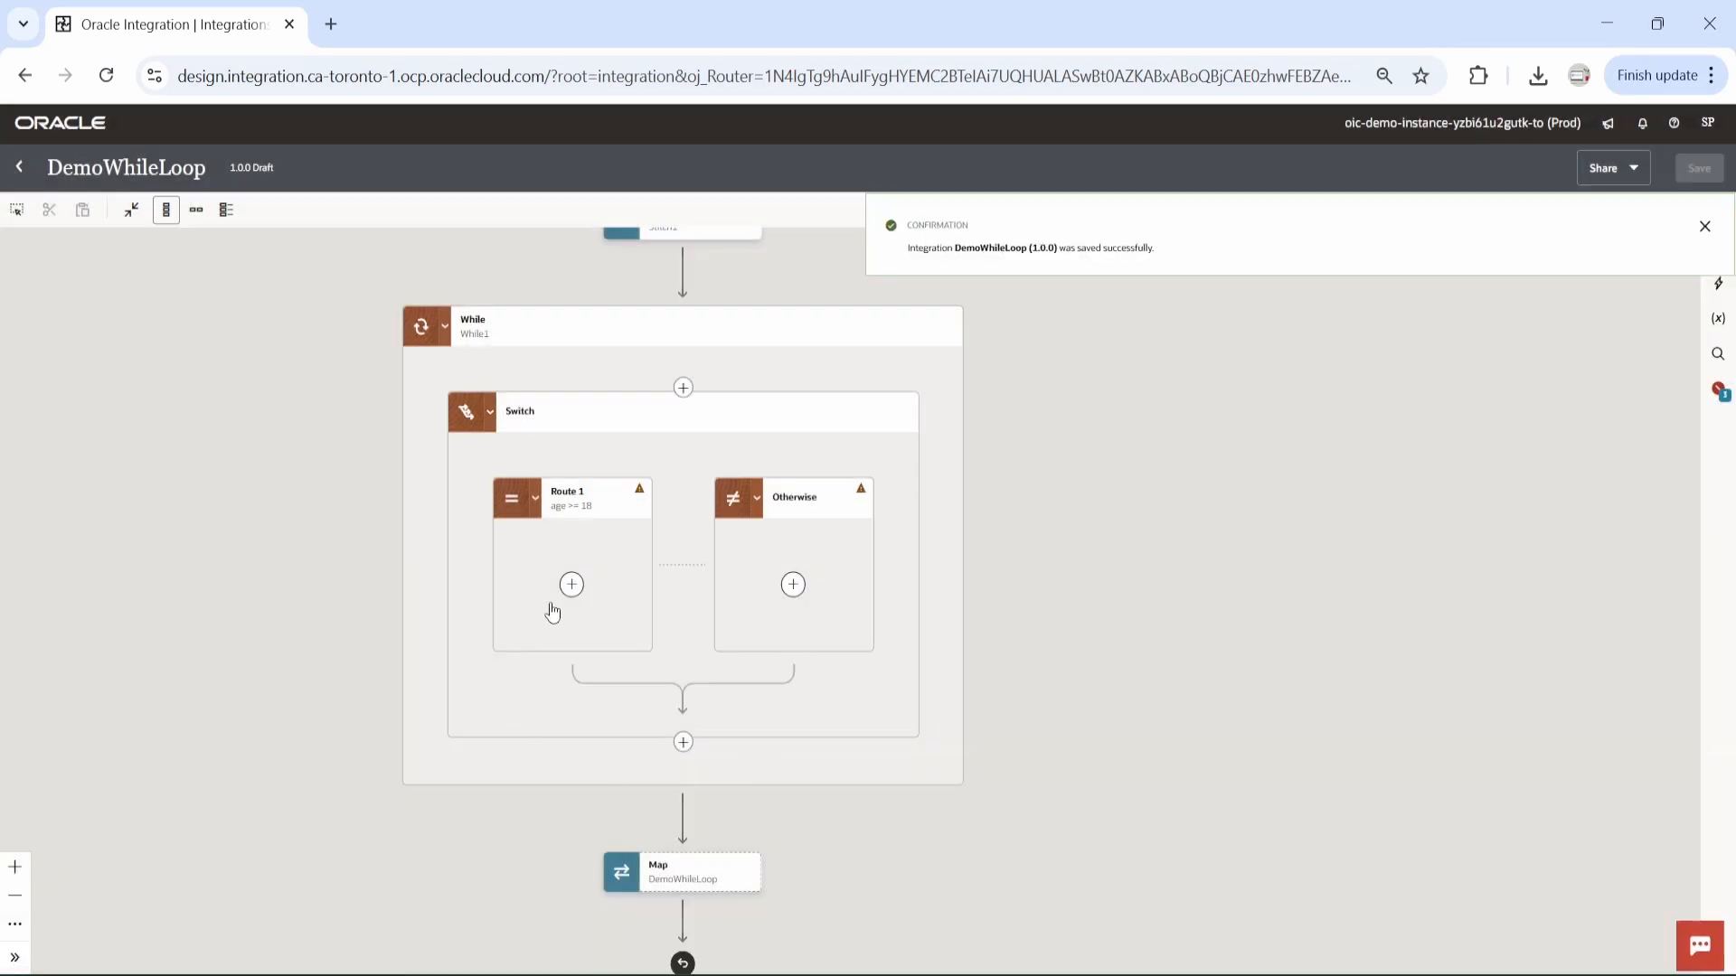
# Add a Data stitch action inside Route 1 of the switch.
pyautogui.click(571, 584)
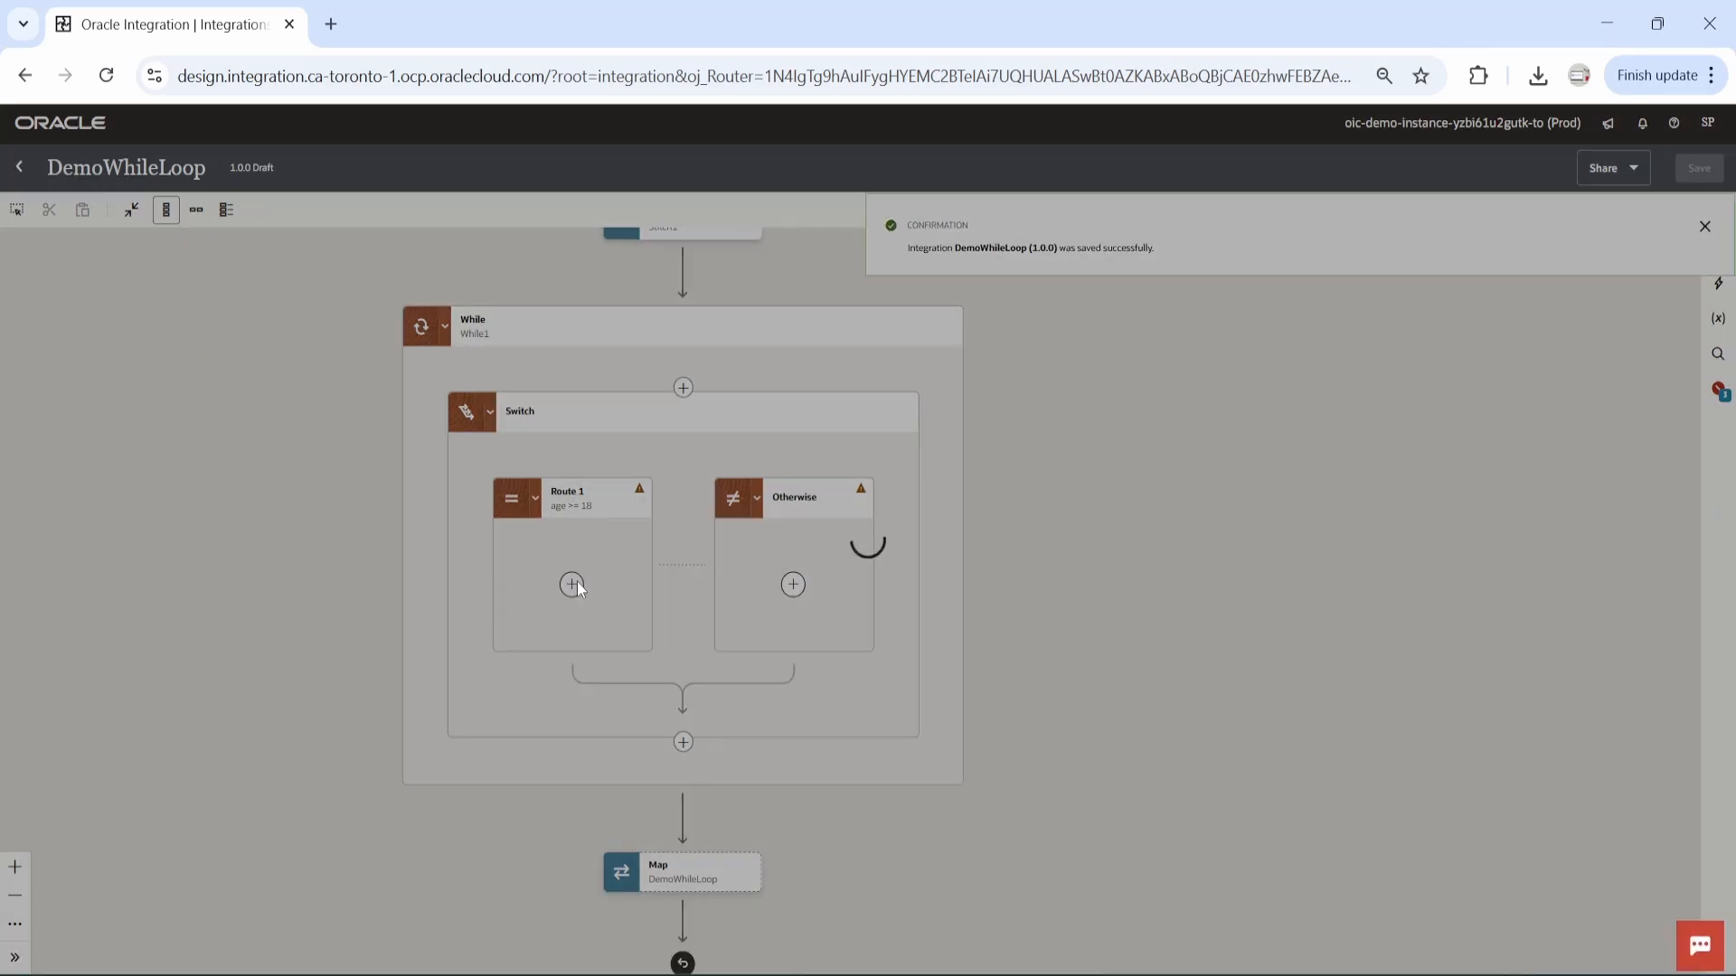
pyautogui.write('data')
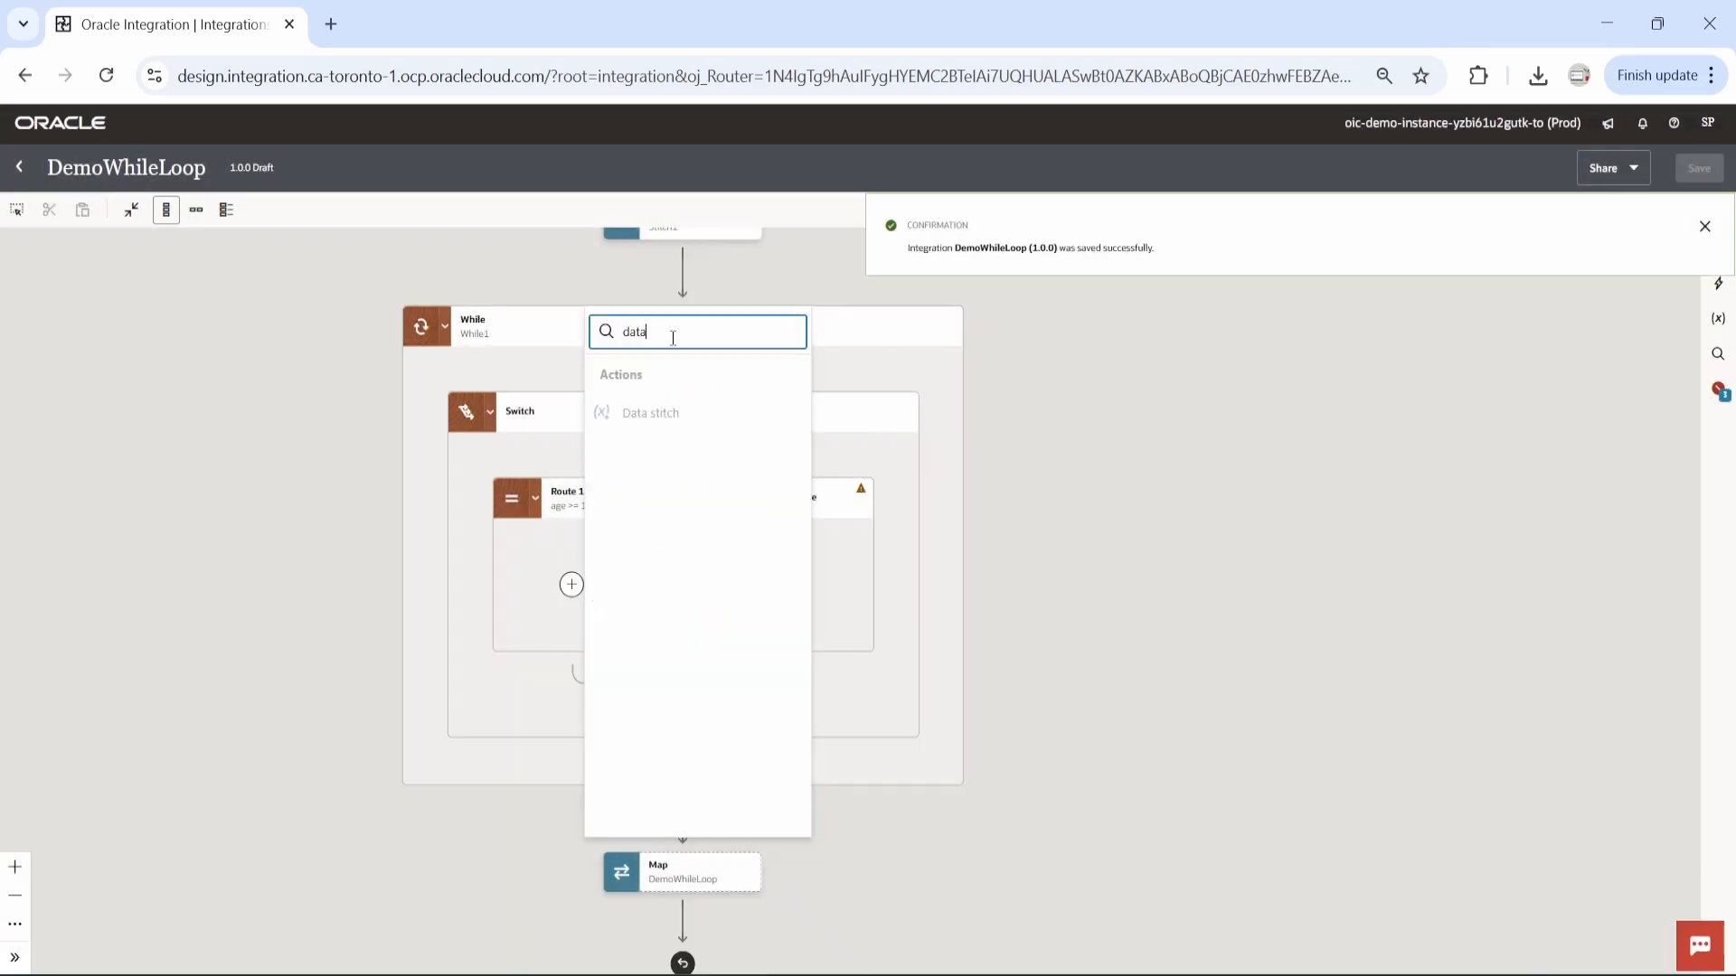
pyautogui.click(669, 422)
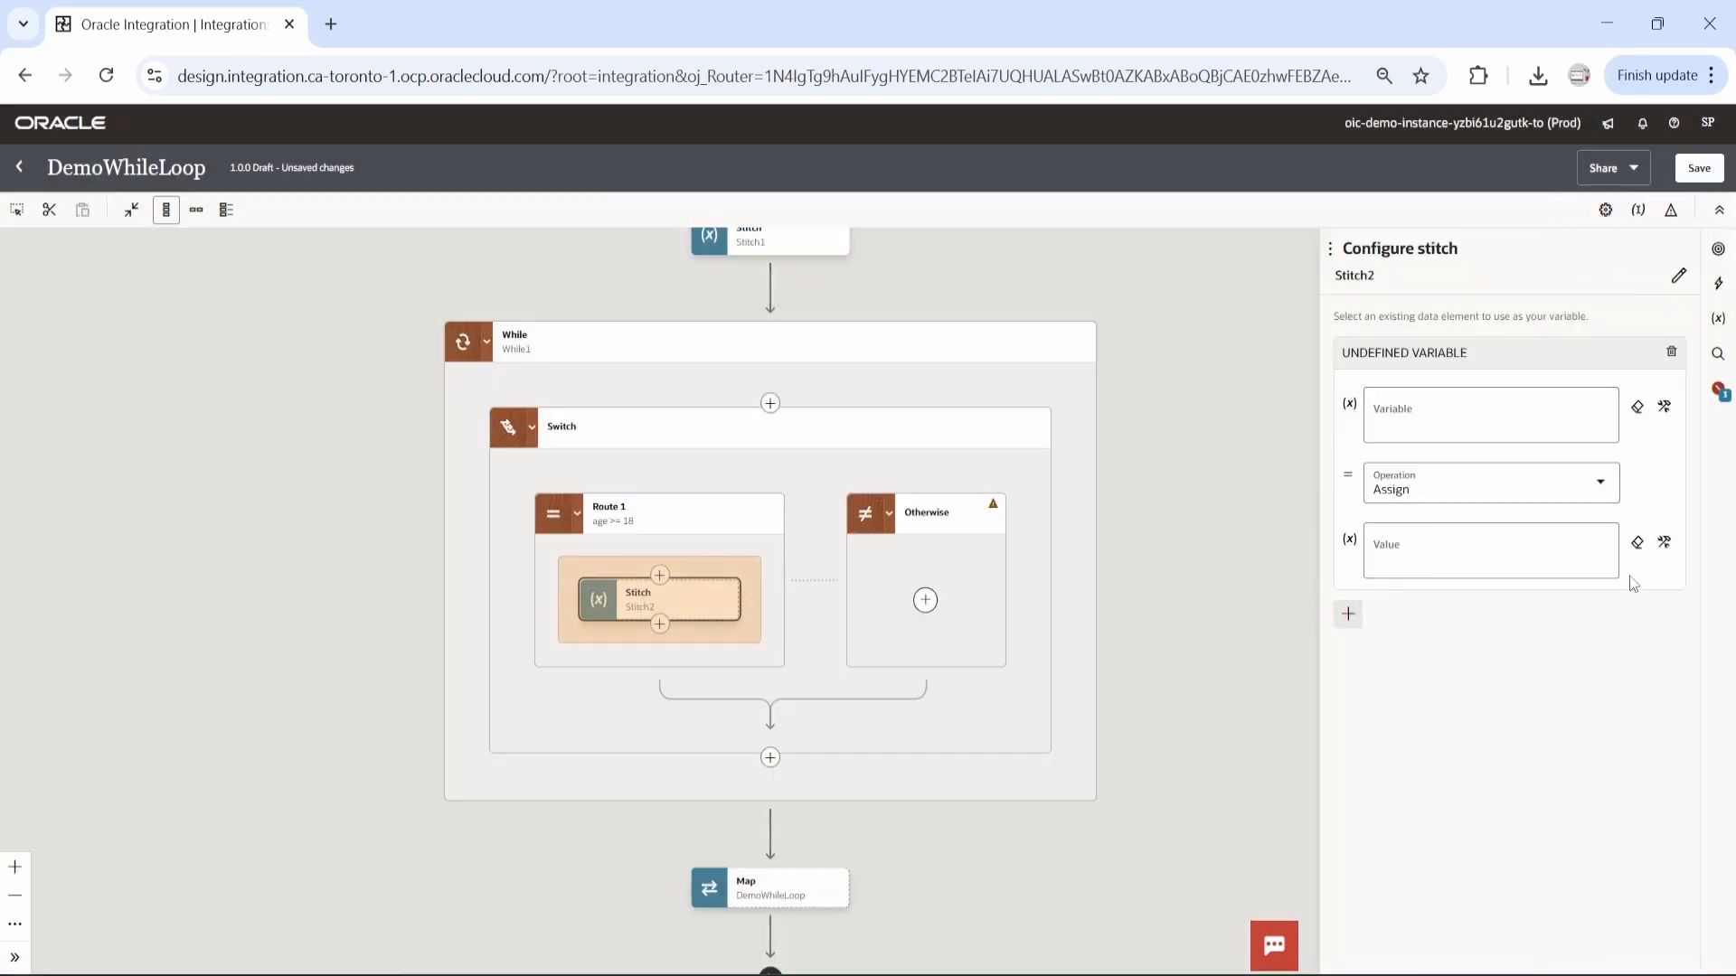
# Set the stitch's variable to the candidates element under $eligibleCandidates/request-wrapper and its operation to Append.
pyautogui.click(1661, 408)
pyautogui.click(1411, 429)
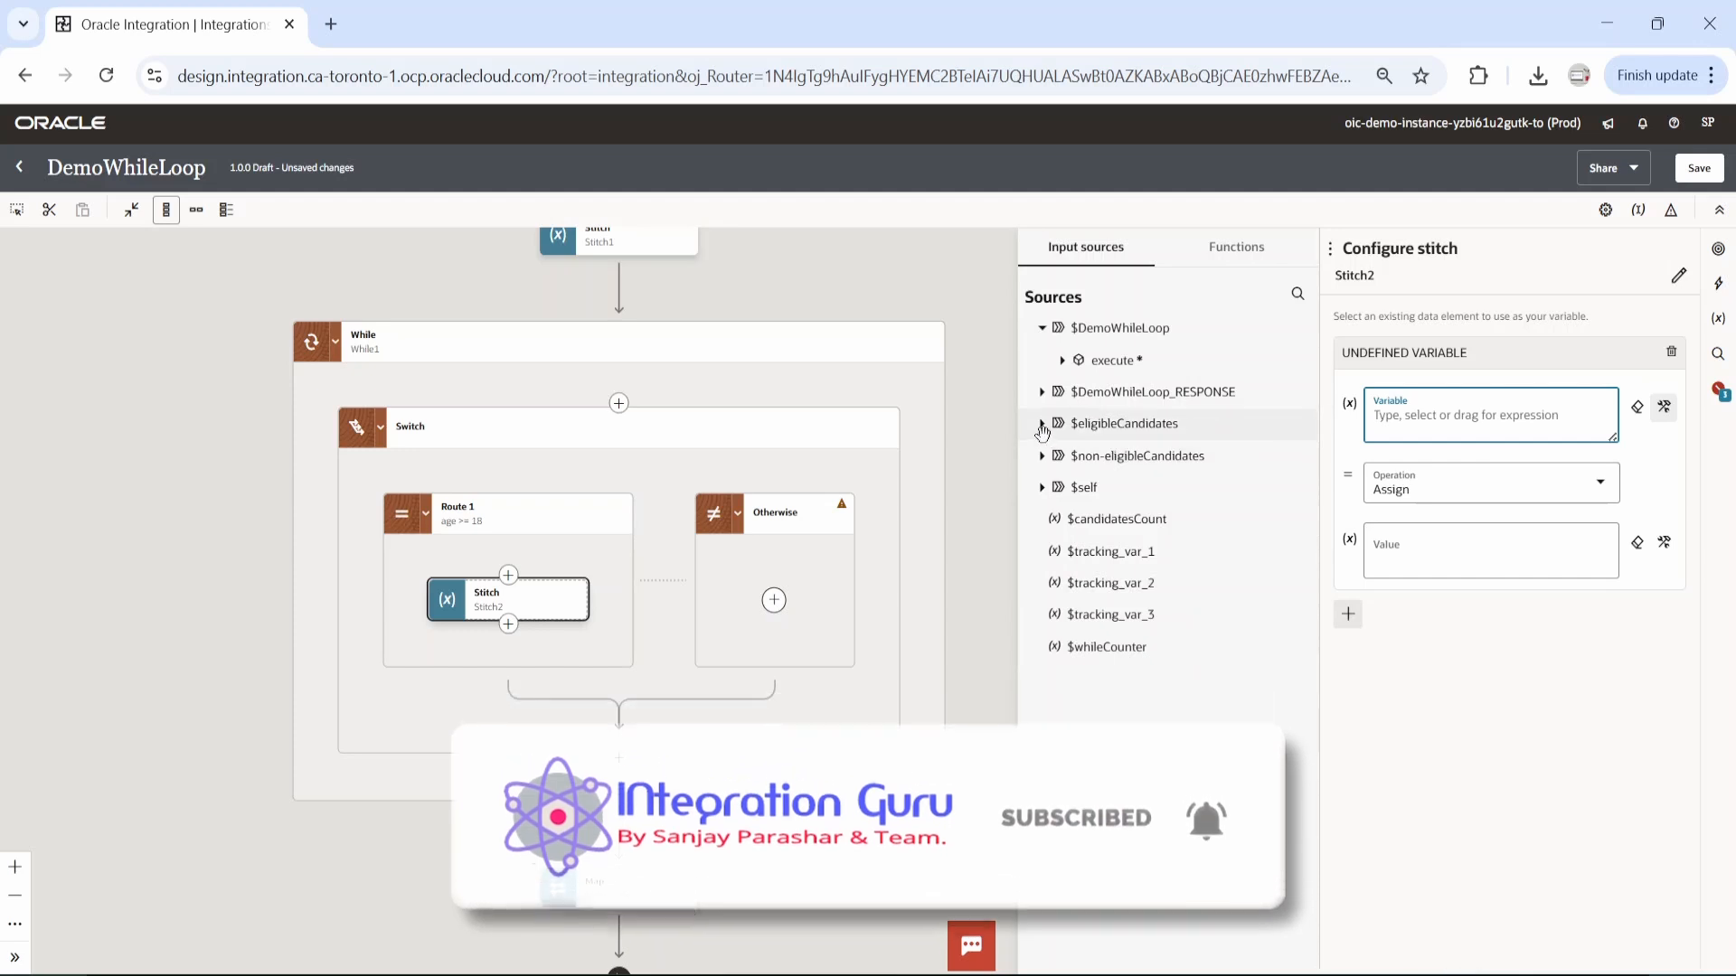
pyautogui.click(1042, 424)
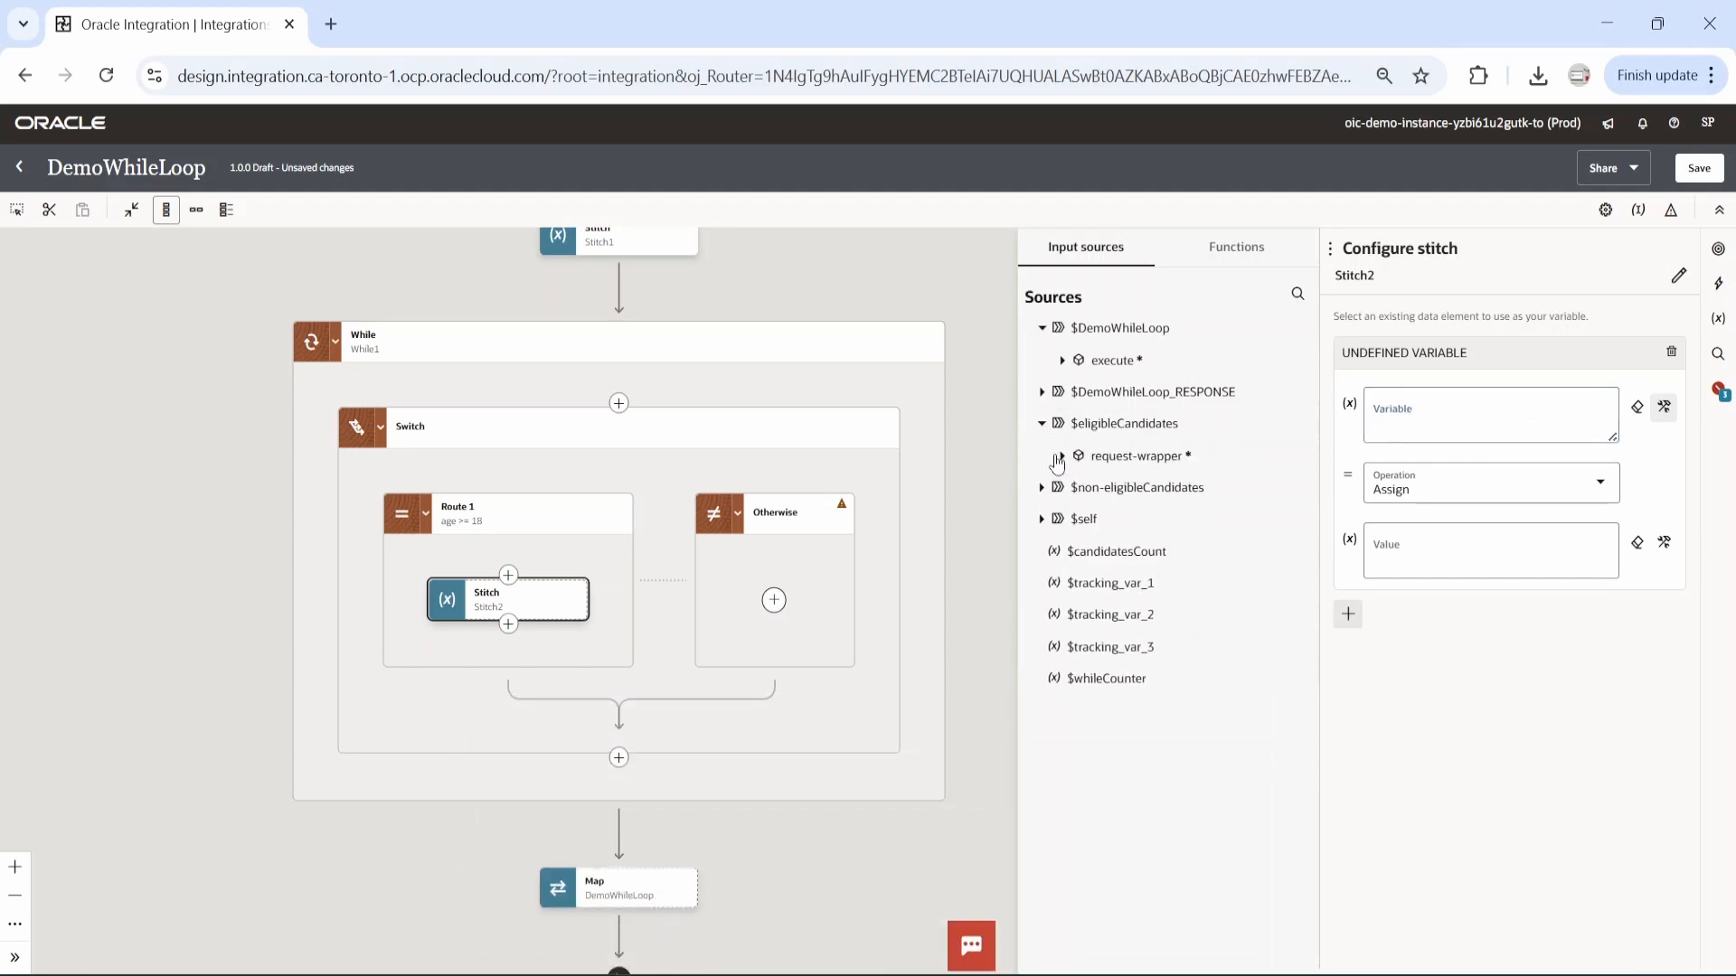
pyautogui.click(1062, 457)
pyautogui.moveTo(1135, 519); pyautogui.dragTo(1427, 435)
pyautogui.click(1589, 498)
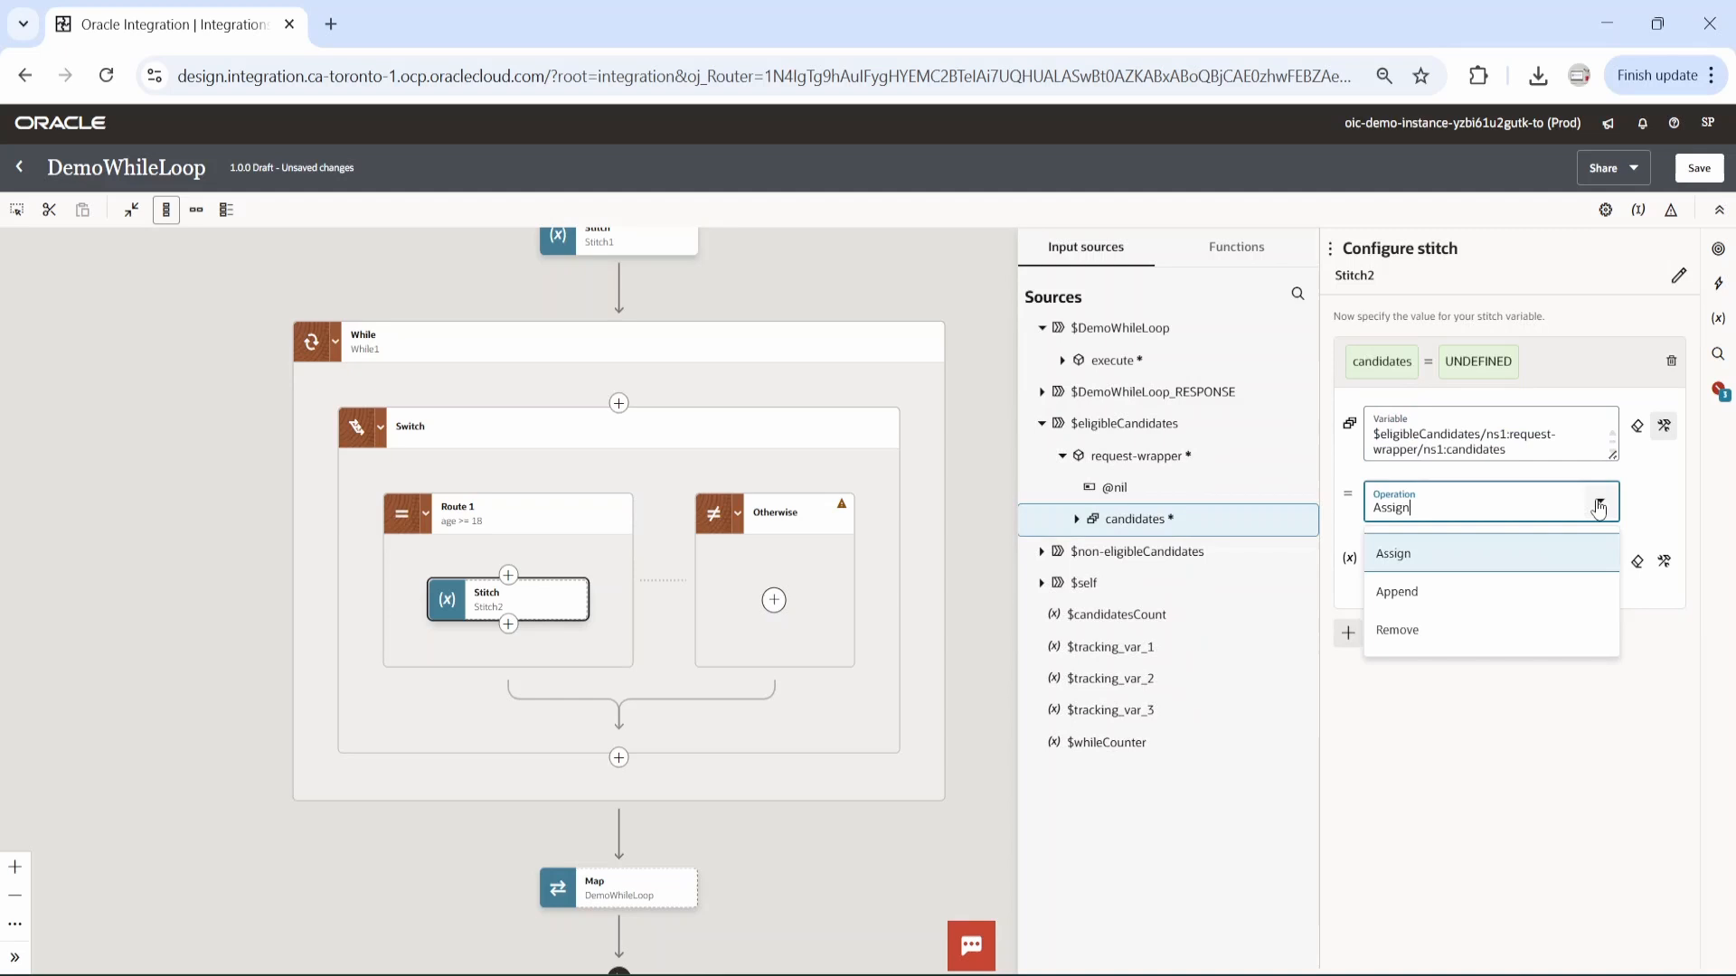
pyautogui.click(1430, 593)
# Set the stitch's value to candidates[$whileCounter] from the $DemoWhileLoop execute request-wrapper, and save the integration.
pyautogui.click(1062, 360)
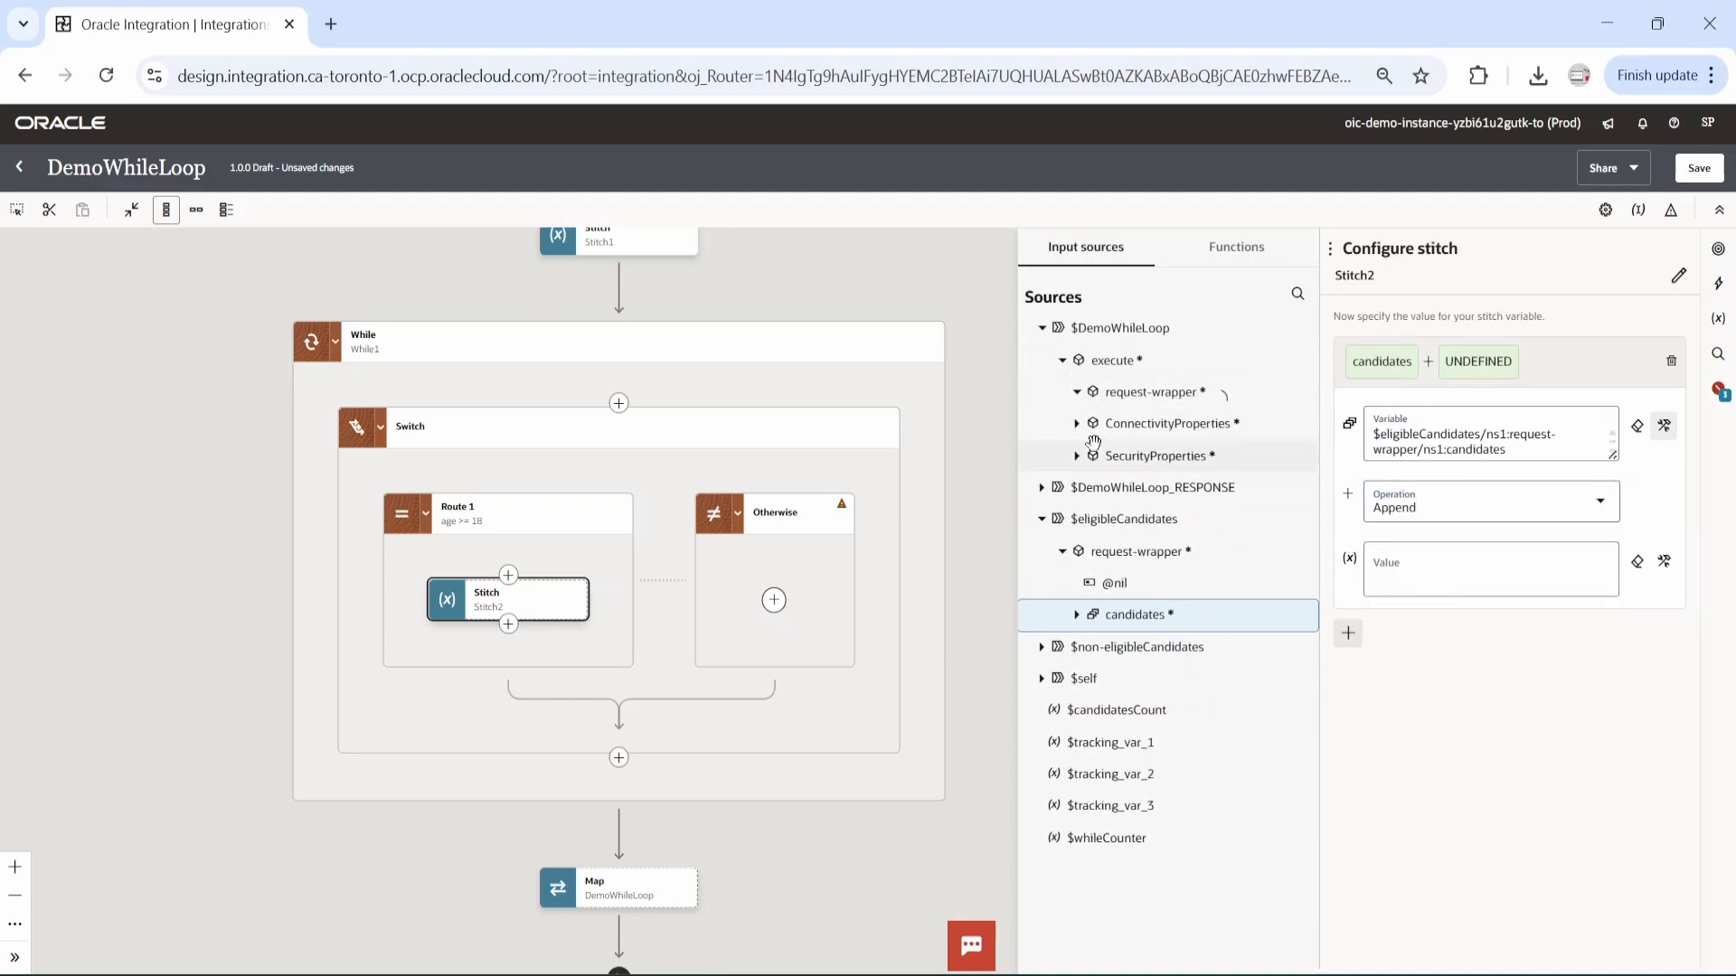
pyautogui.click(1077, 391)
pyautogui.click(1092, 457)
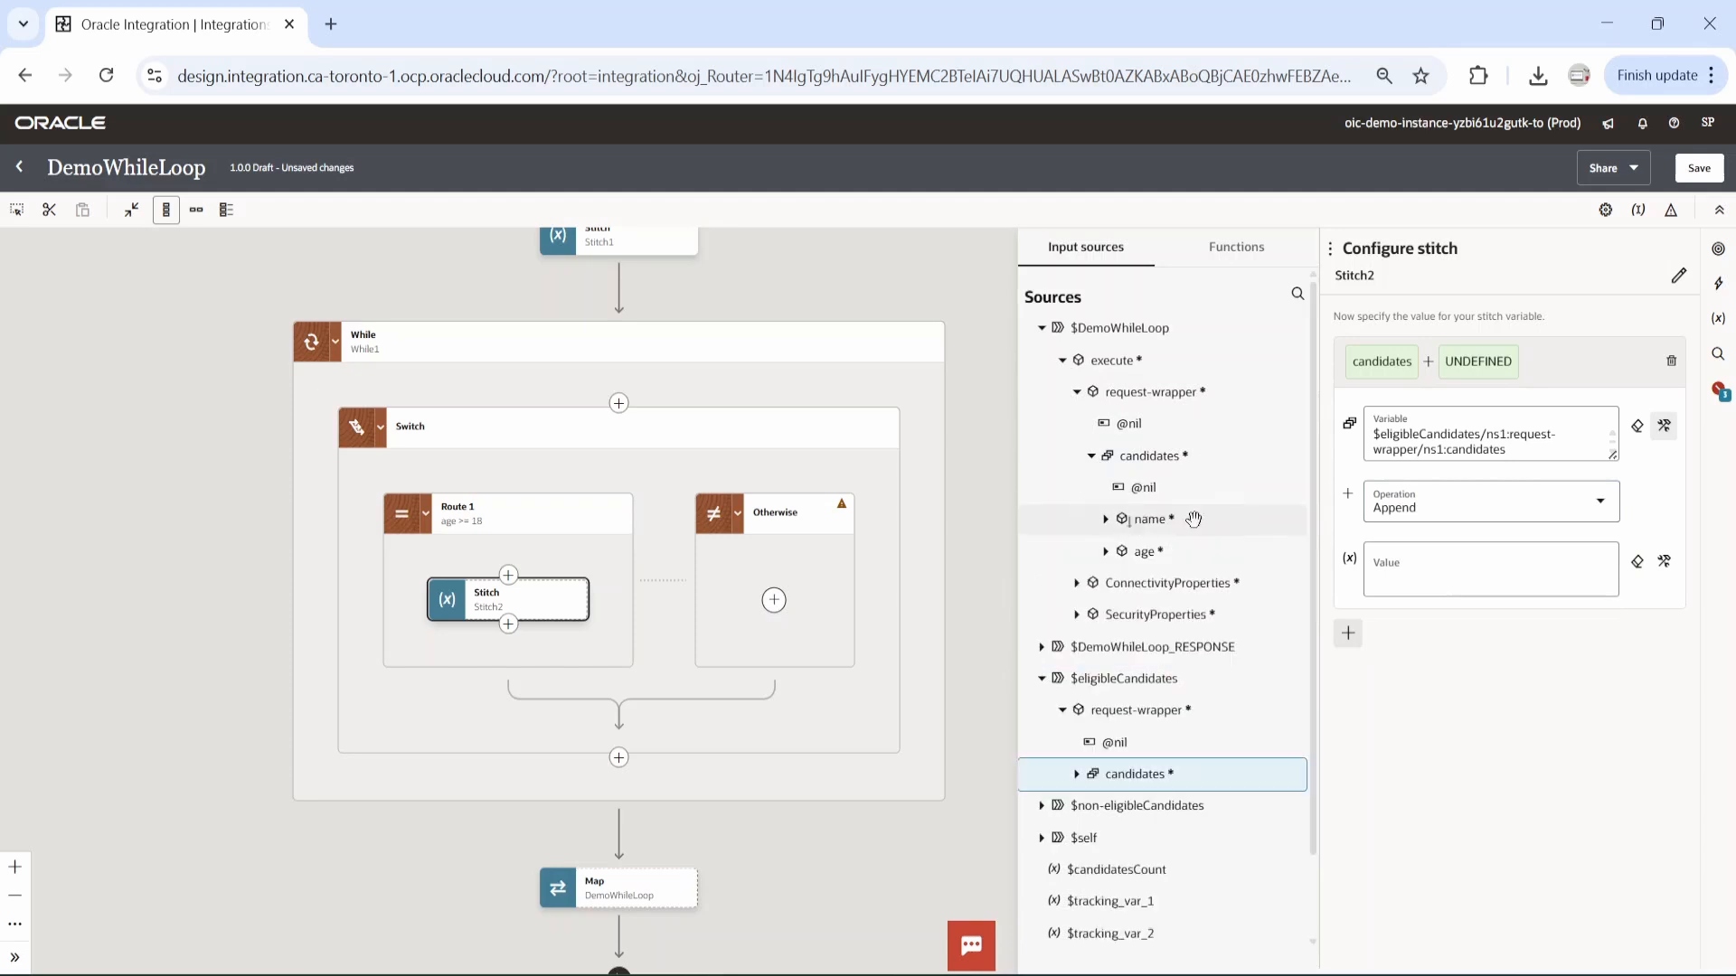
pyautogui.moveTo(1158, 459); pyautogui.dragTo(1442, 586)
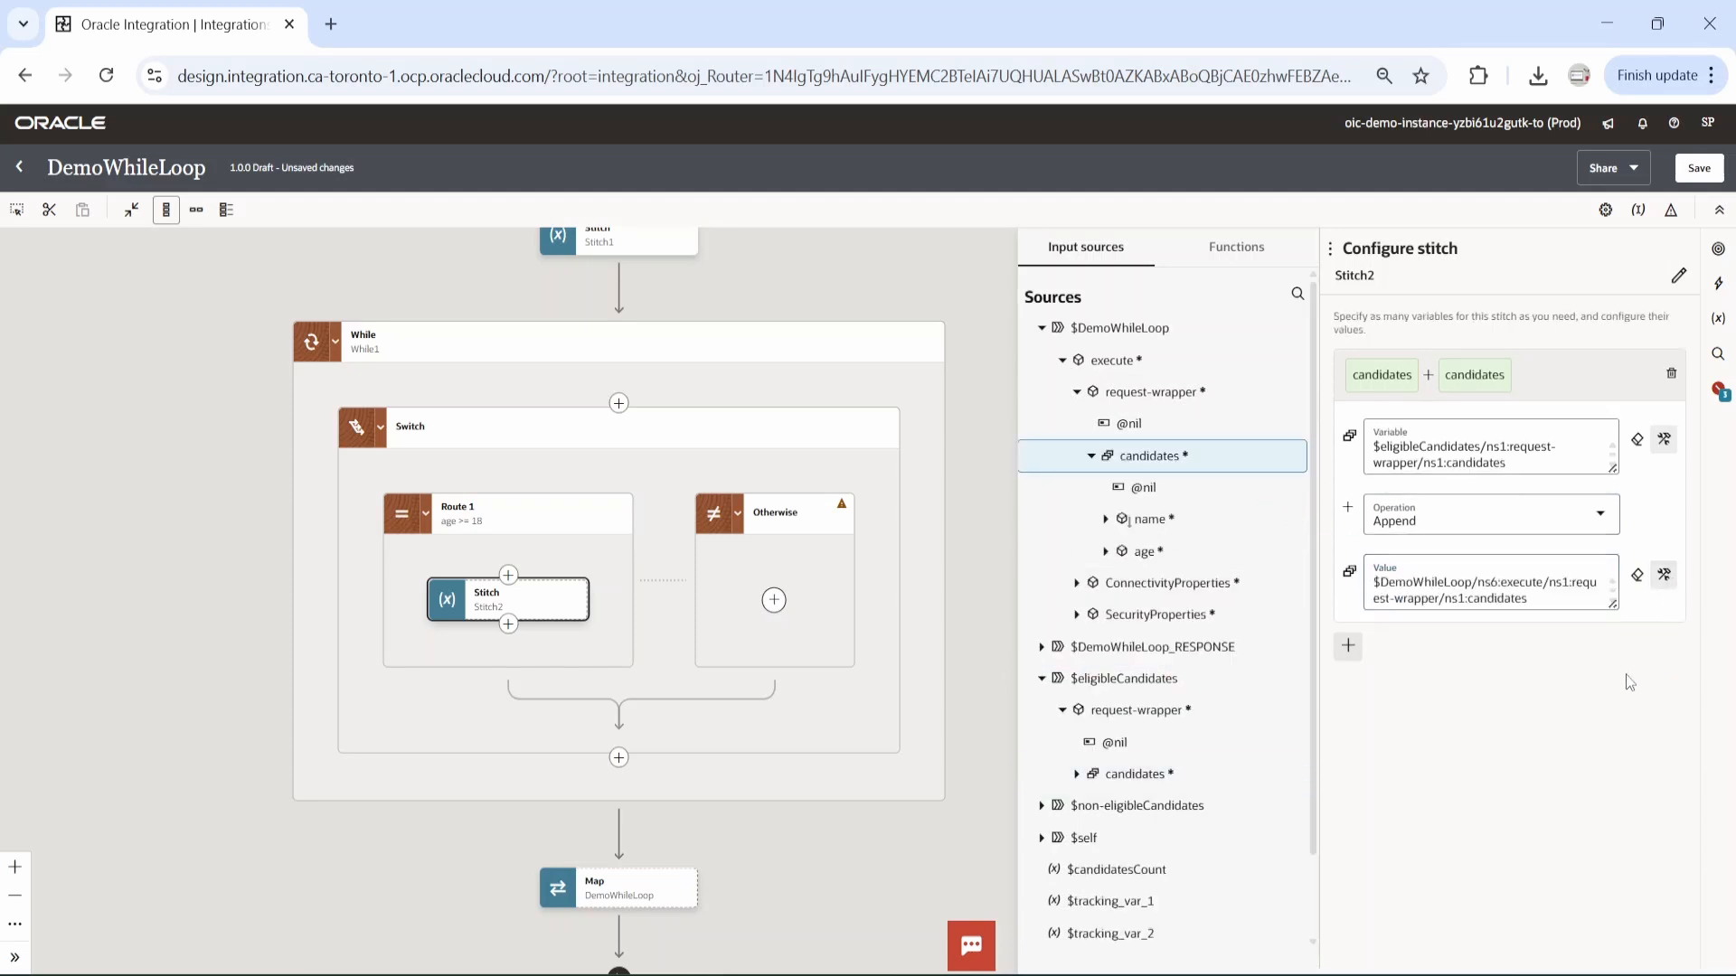
pyautogui.click(1542, 598)
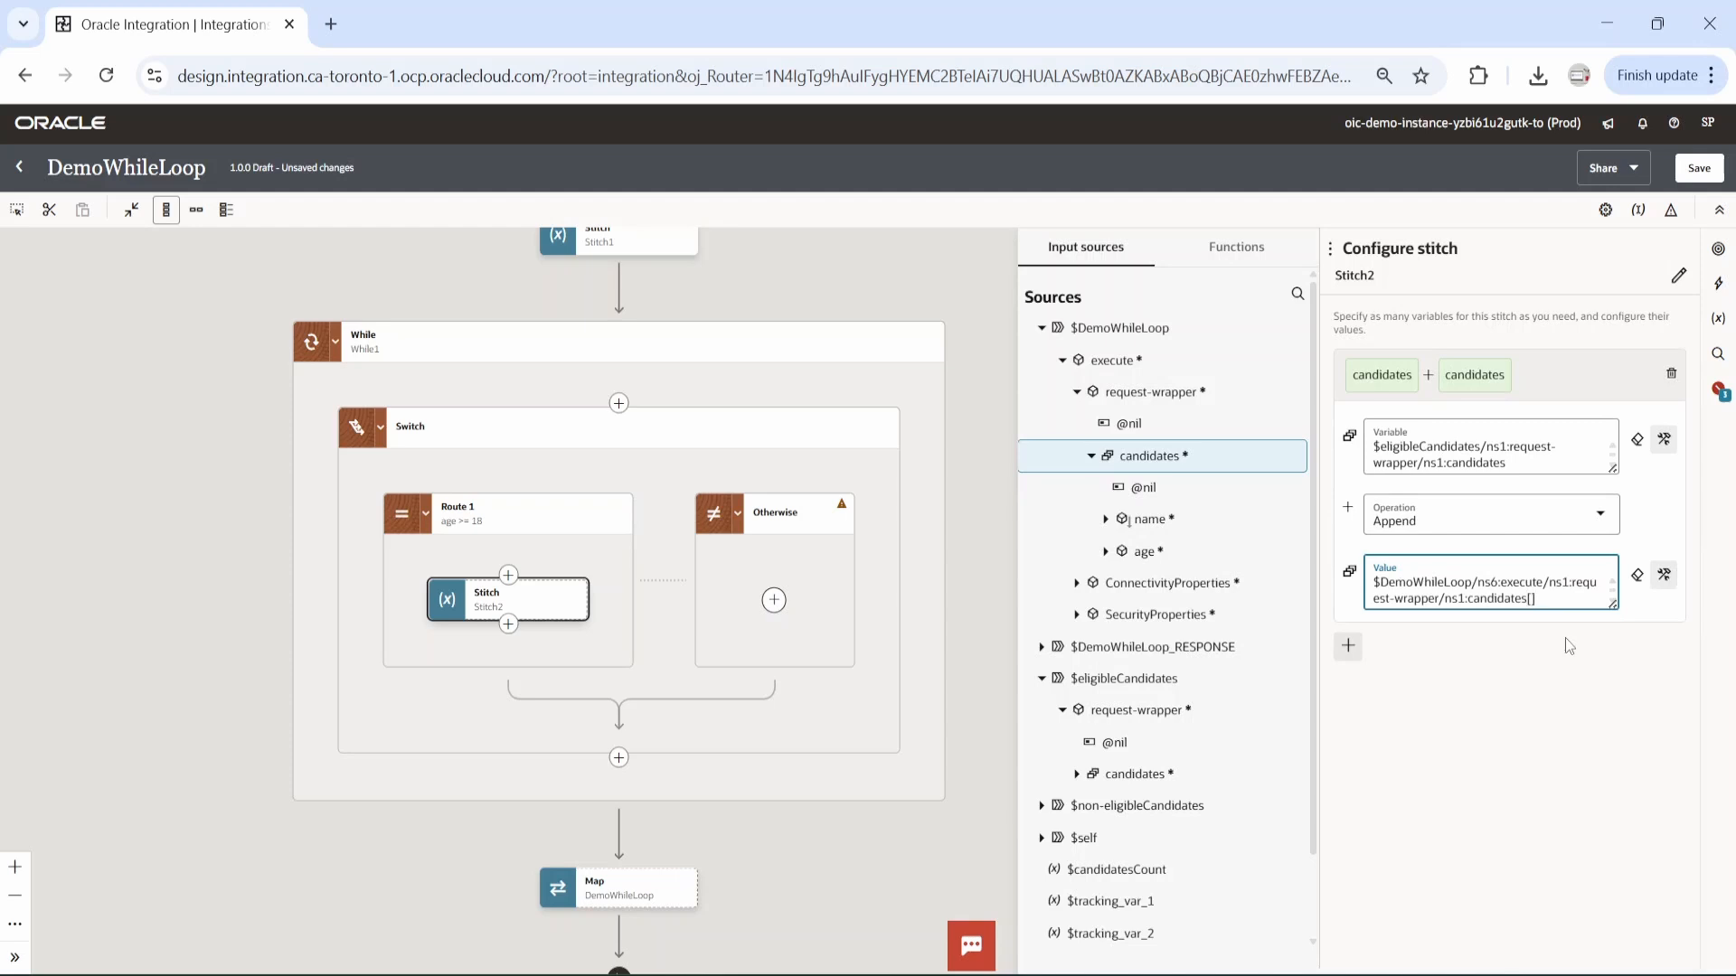
pyautogui.scroll(-1, 1201, 767)
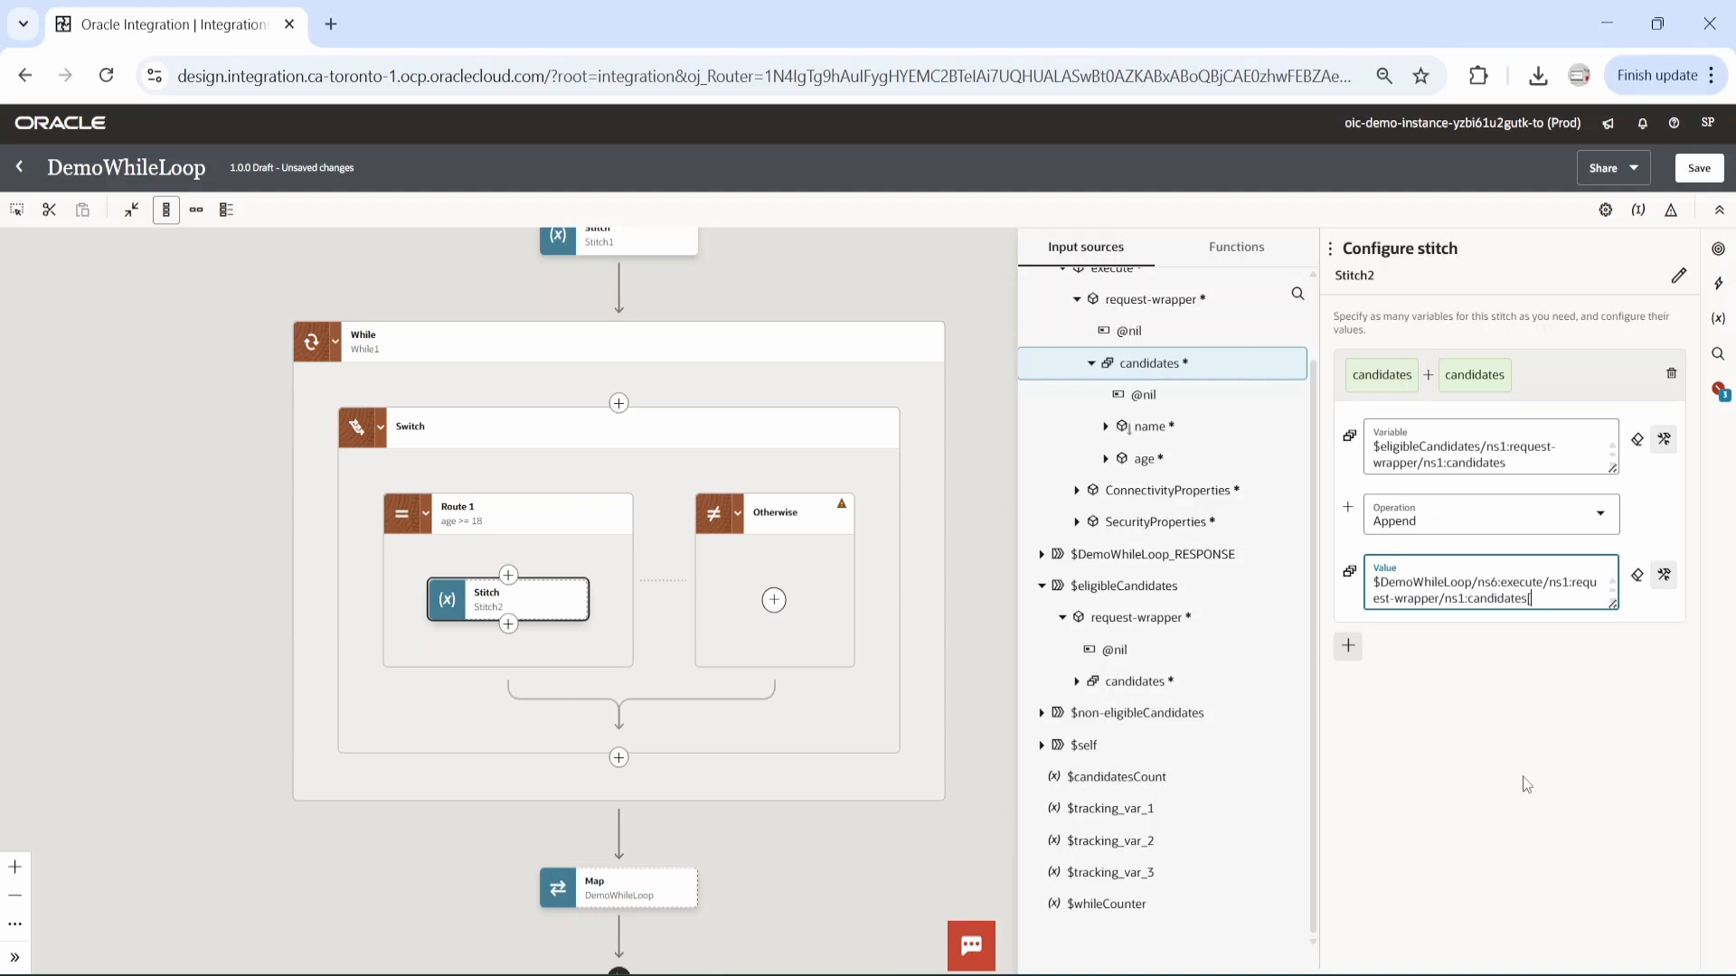
pyautogui.moveTo(1239, 909); pyautogui.dragTo(1483, 598)
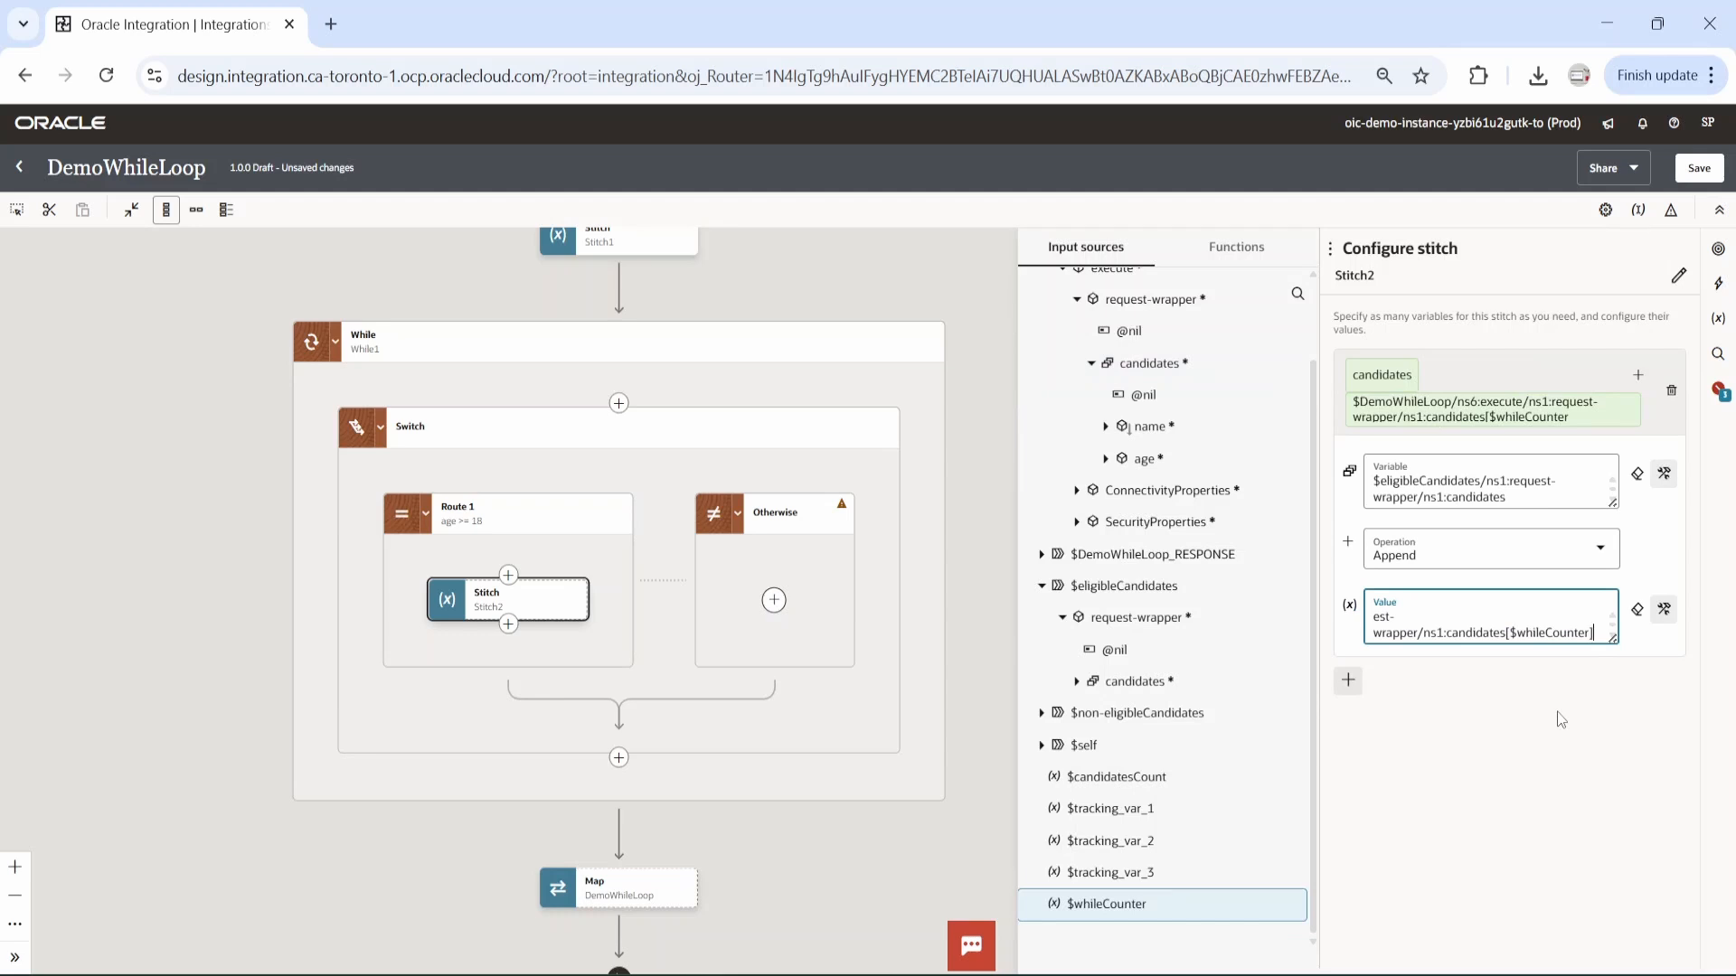
pyautogui.click(1699, 173)
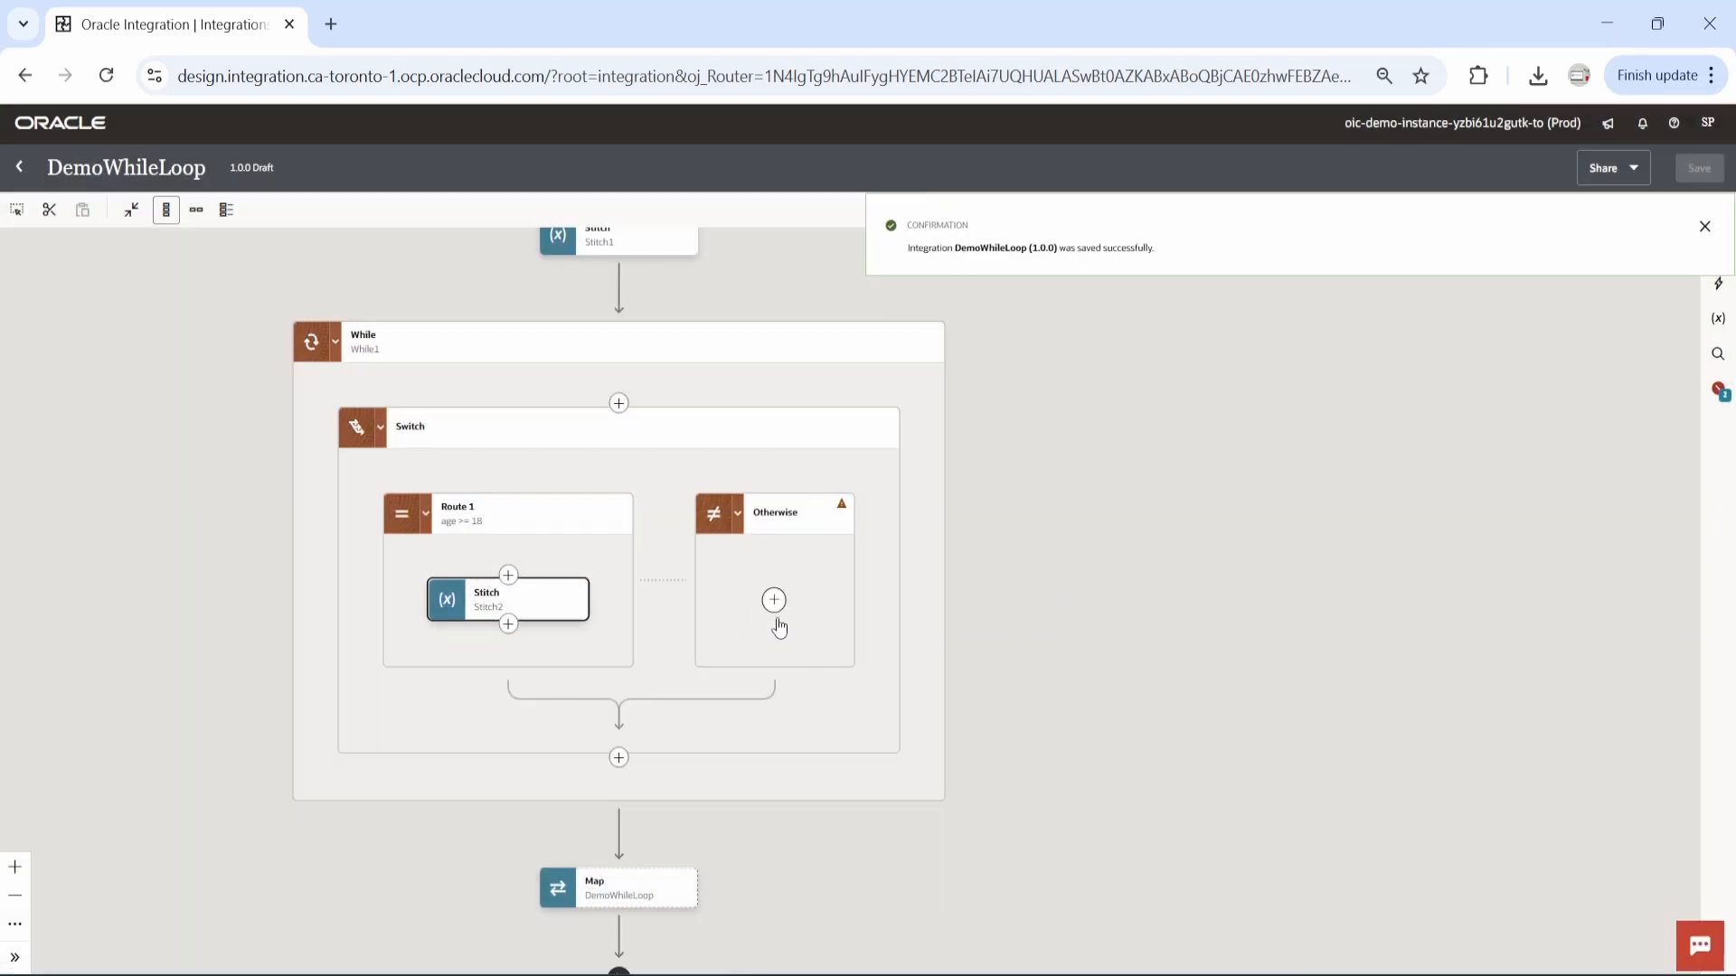
# Add a Data stitch action inside the Otherwise route.
pyautogui.click(774, 601)
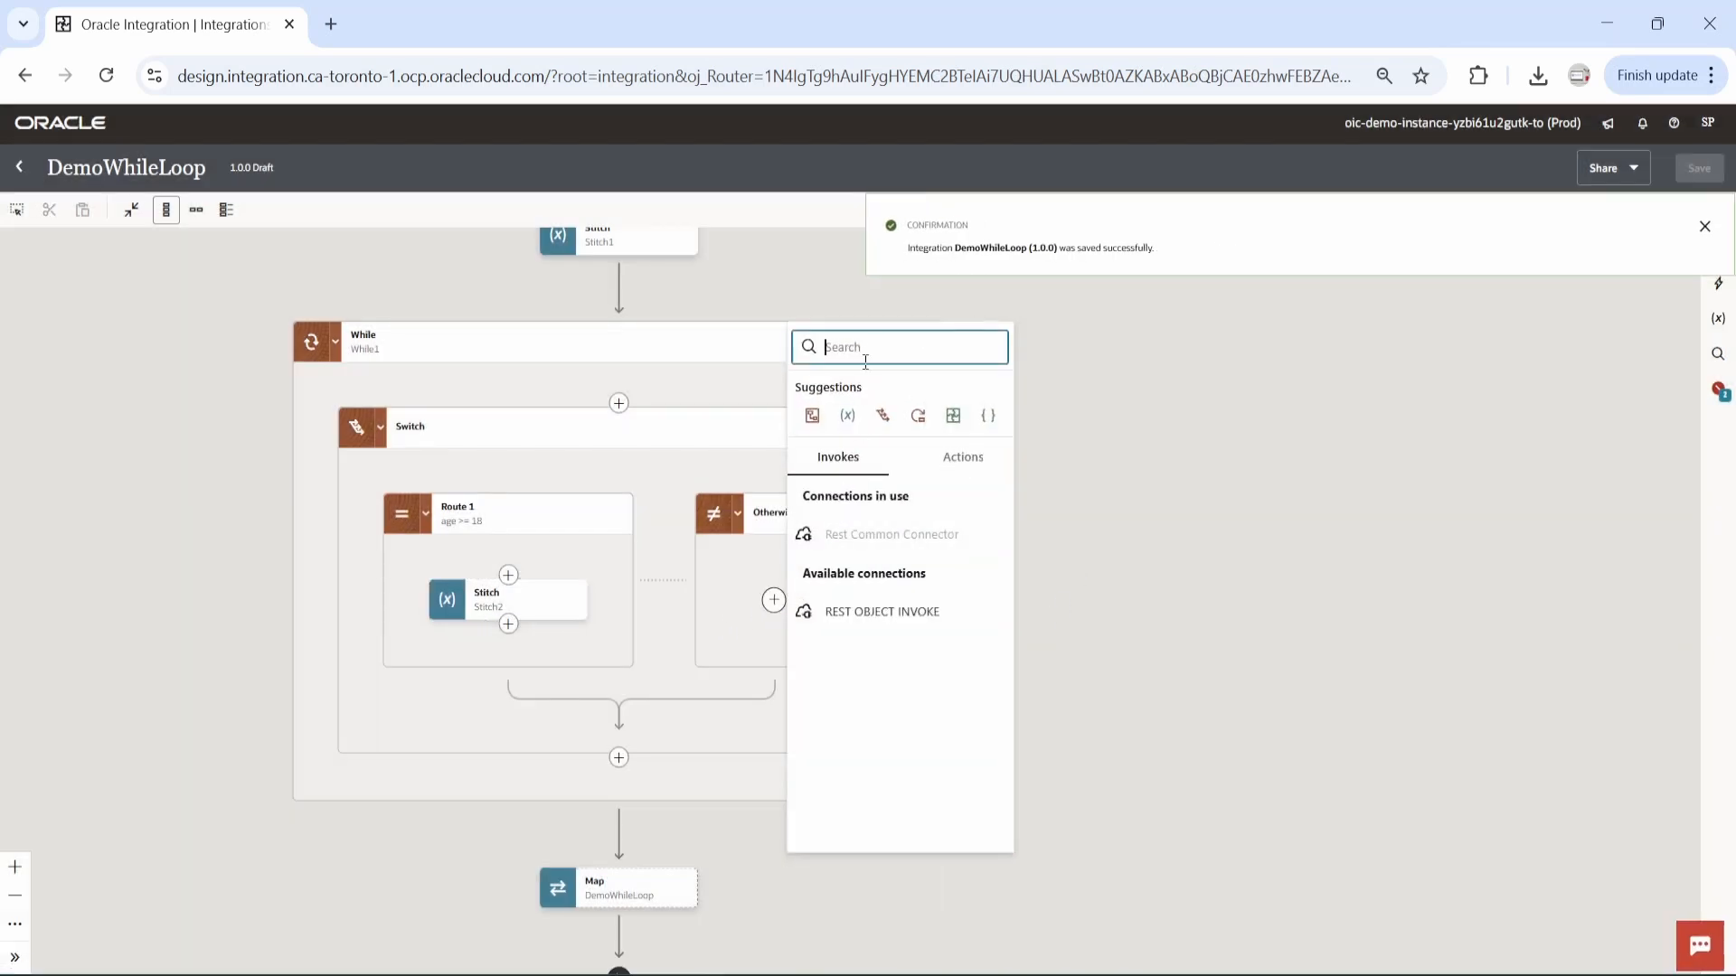
pyautogui.write('data')
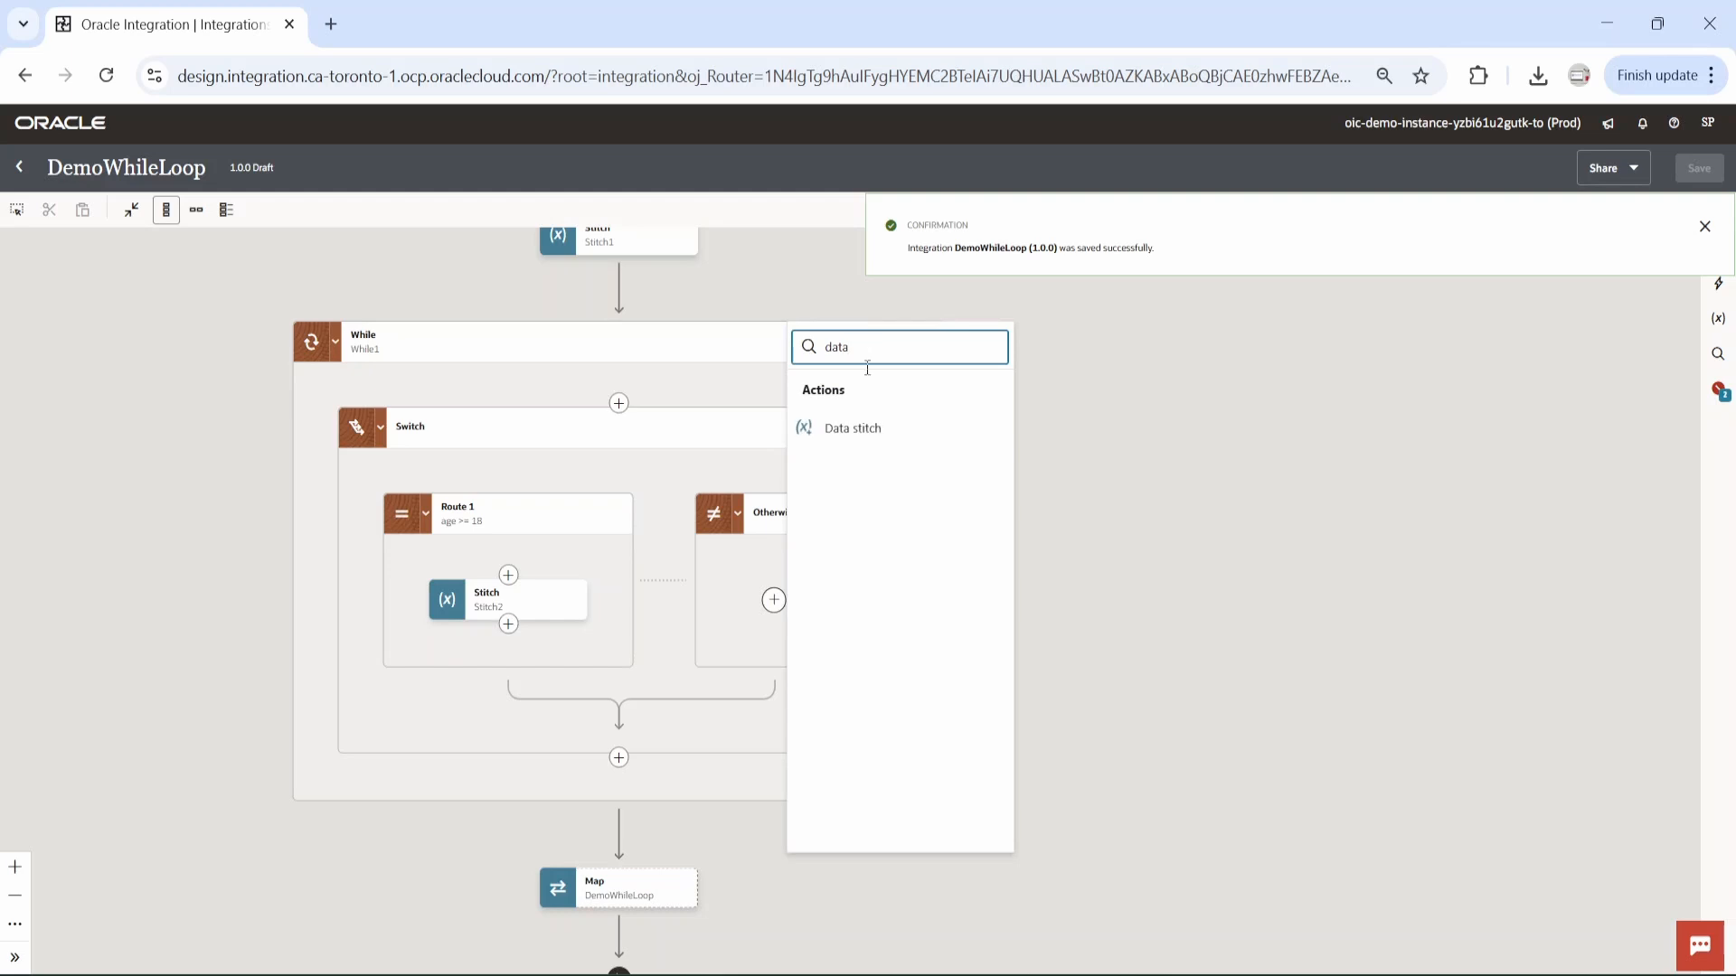
pyautogui.press('Return')
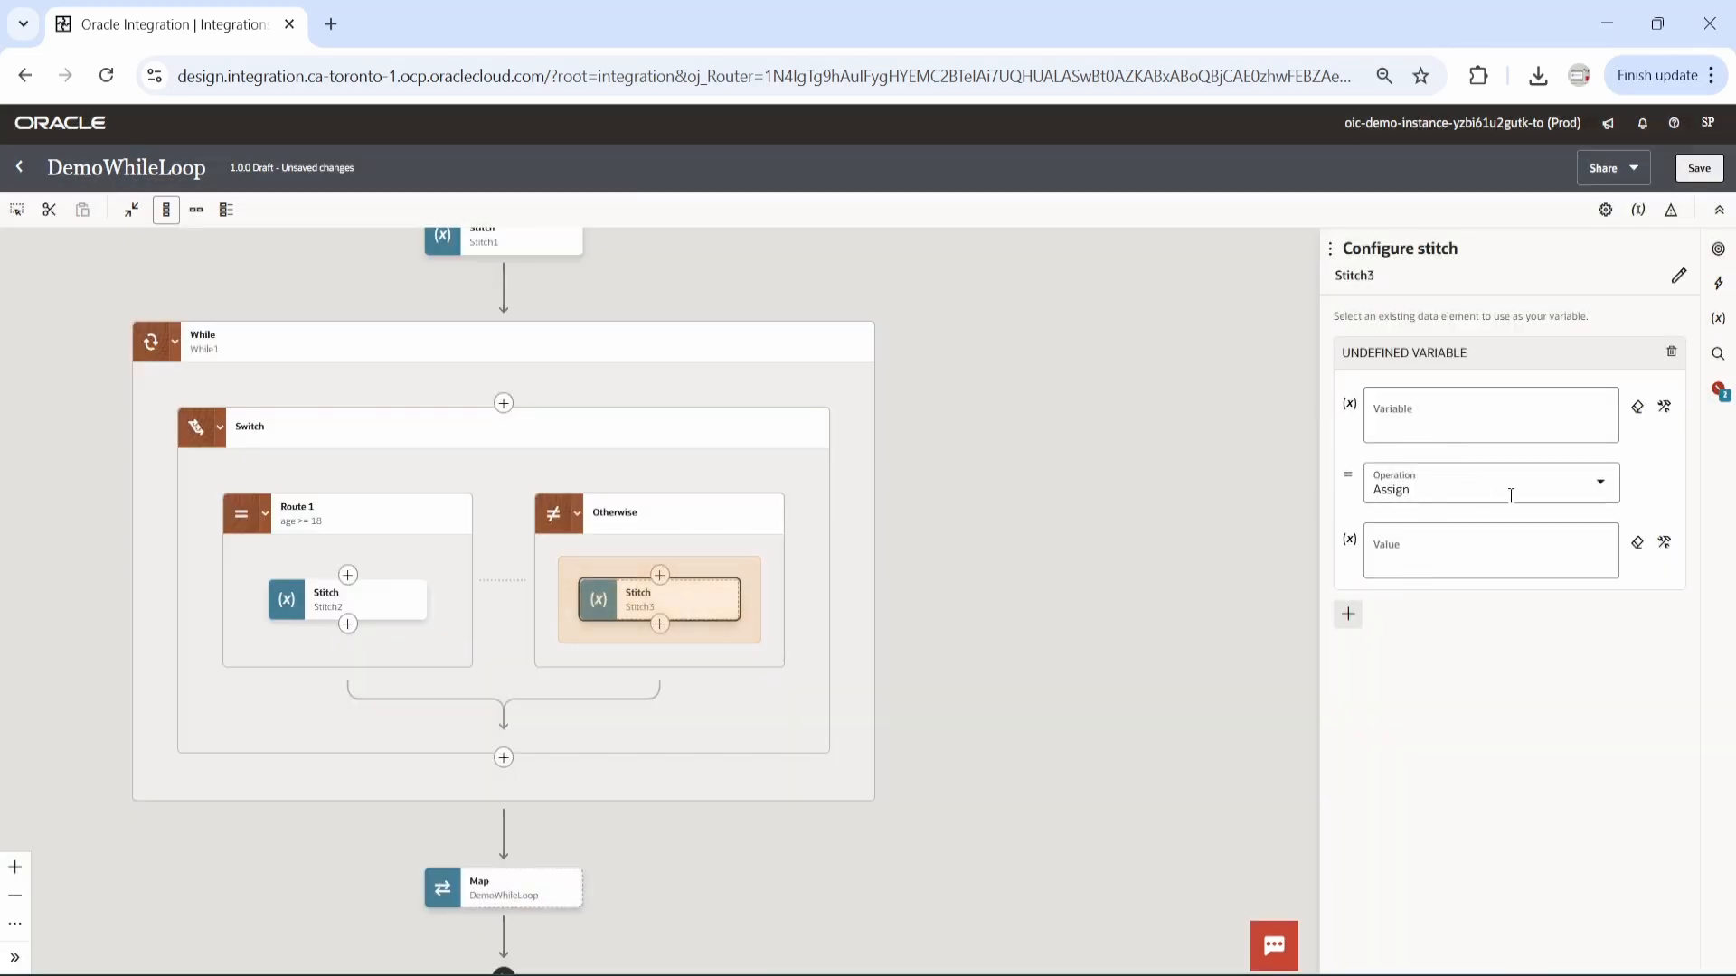
# Set the Otherwise stitch's variable to the candidates element under $non-eligibleCandidates/request-wrapper.
pyautogui.click(1664, 407)
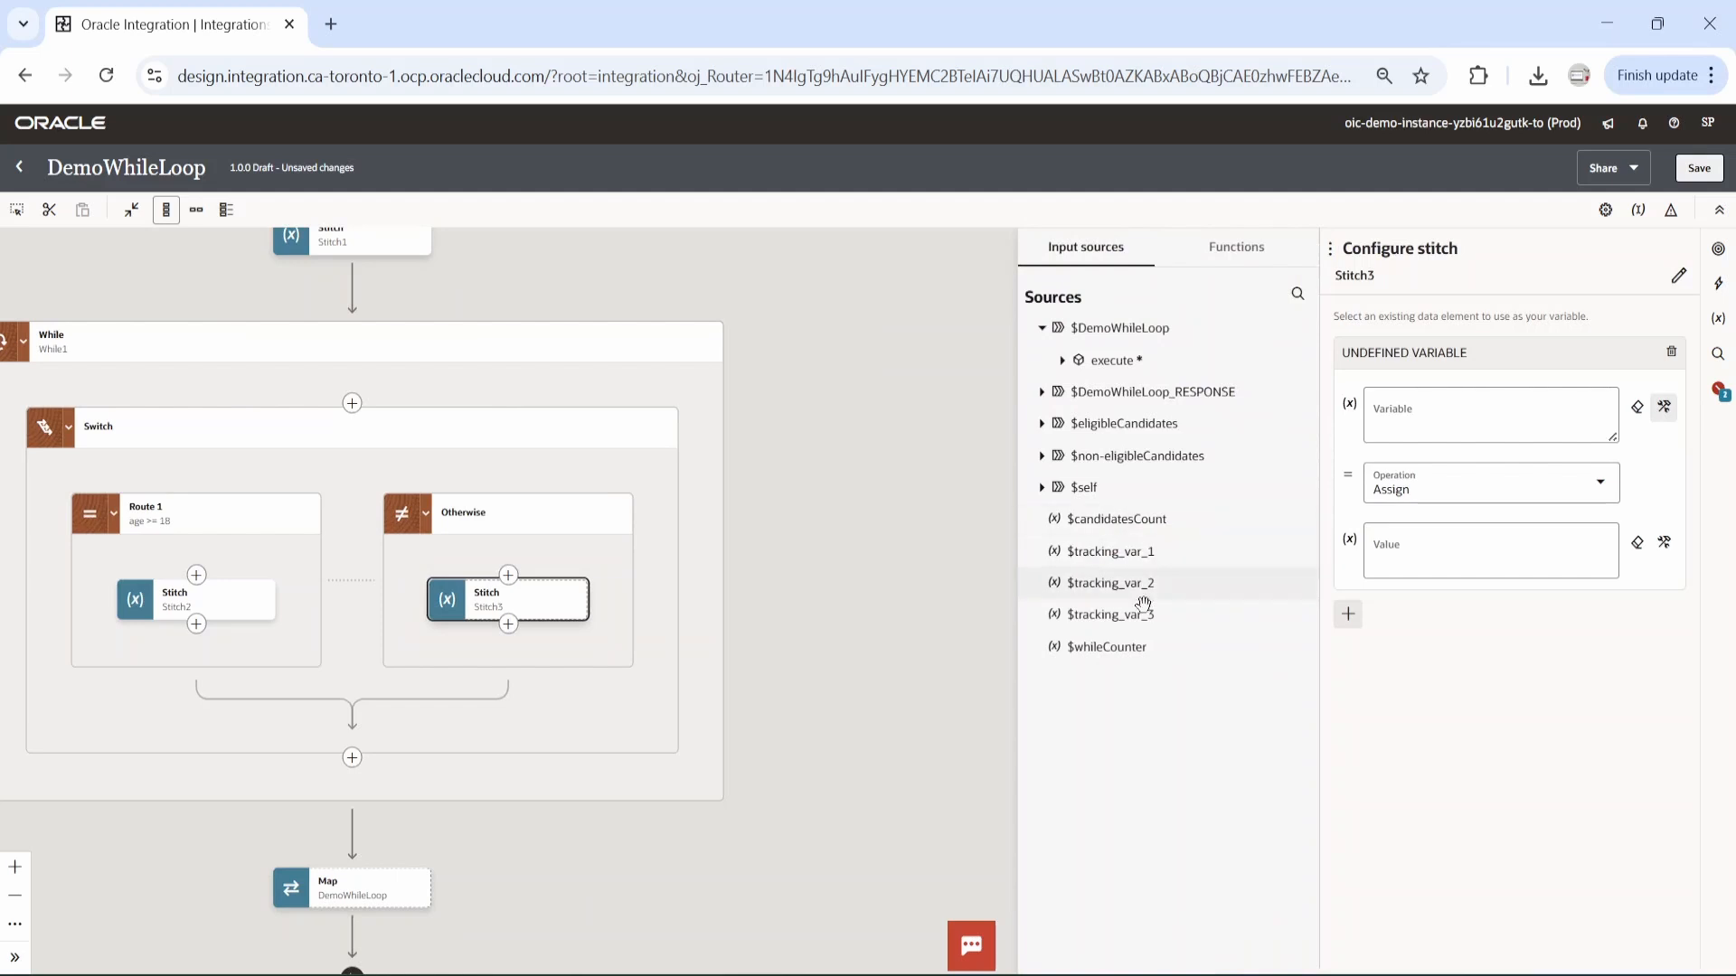
pyautogui.click(1043, 458)
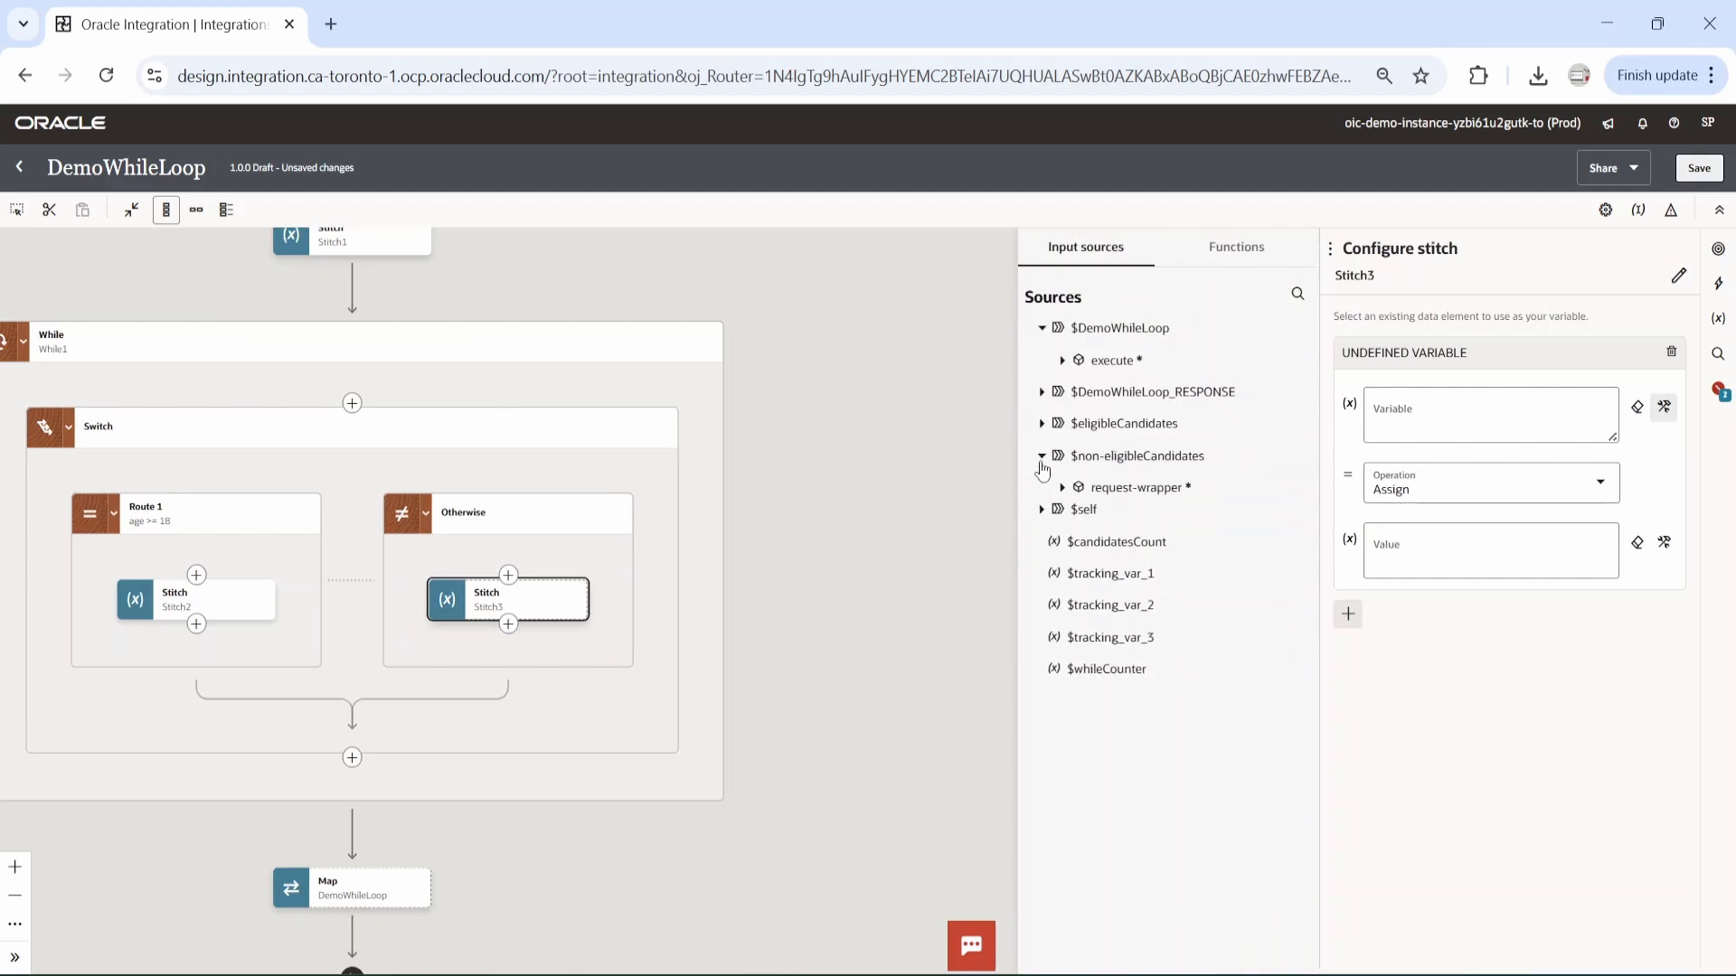
pyautogui.click(1063, 488)
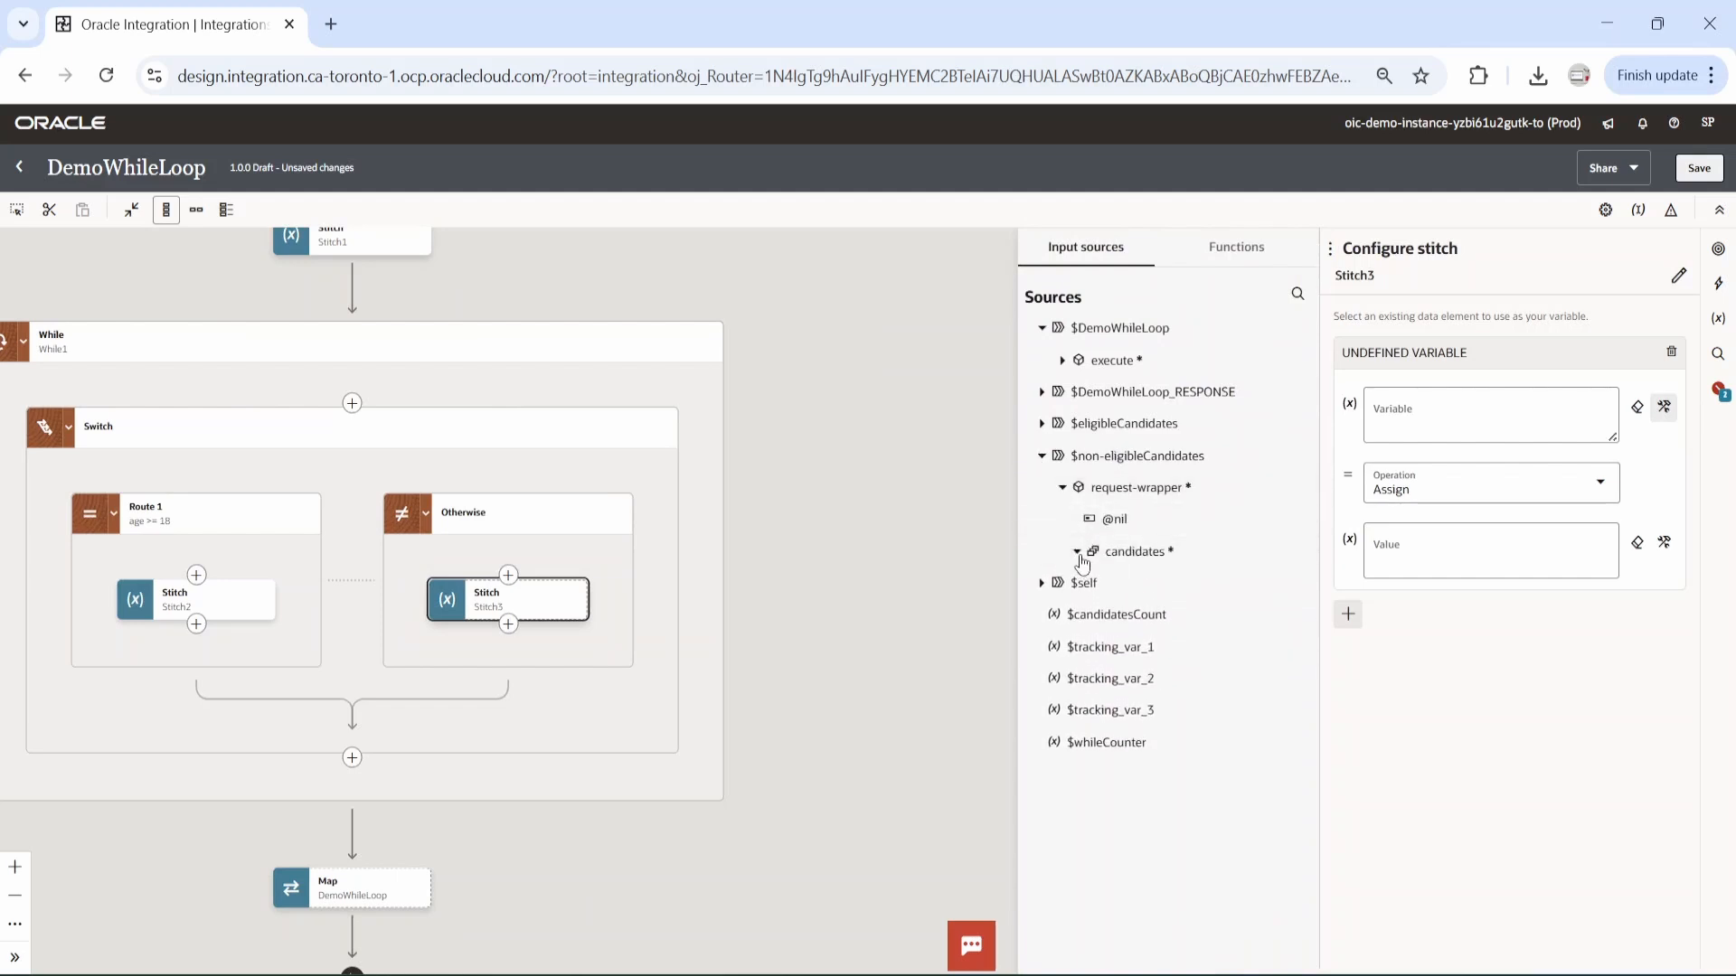
pyautogui.click(1077, 551)
pyautogui.moveTo(1130, 552); pyautogui.dragTo(1451, 429)
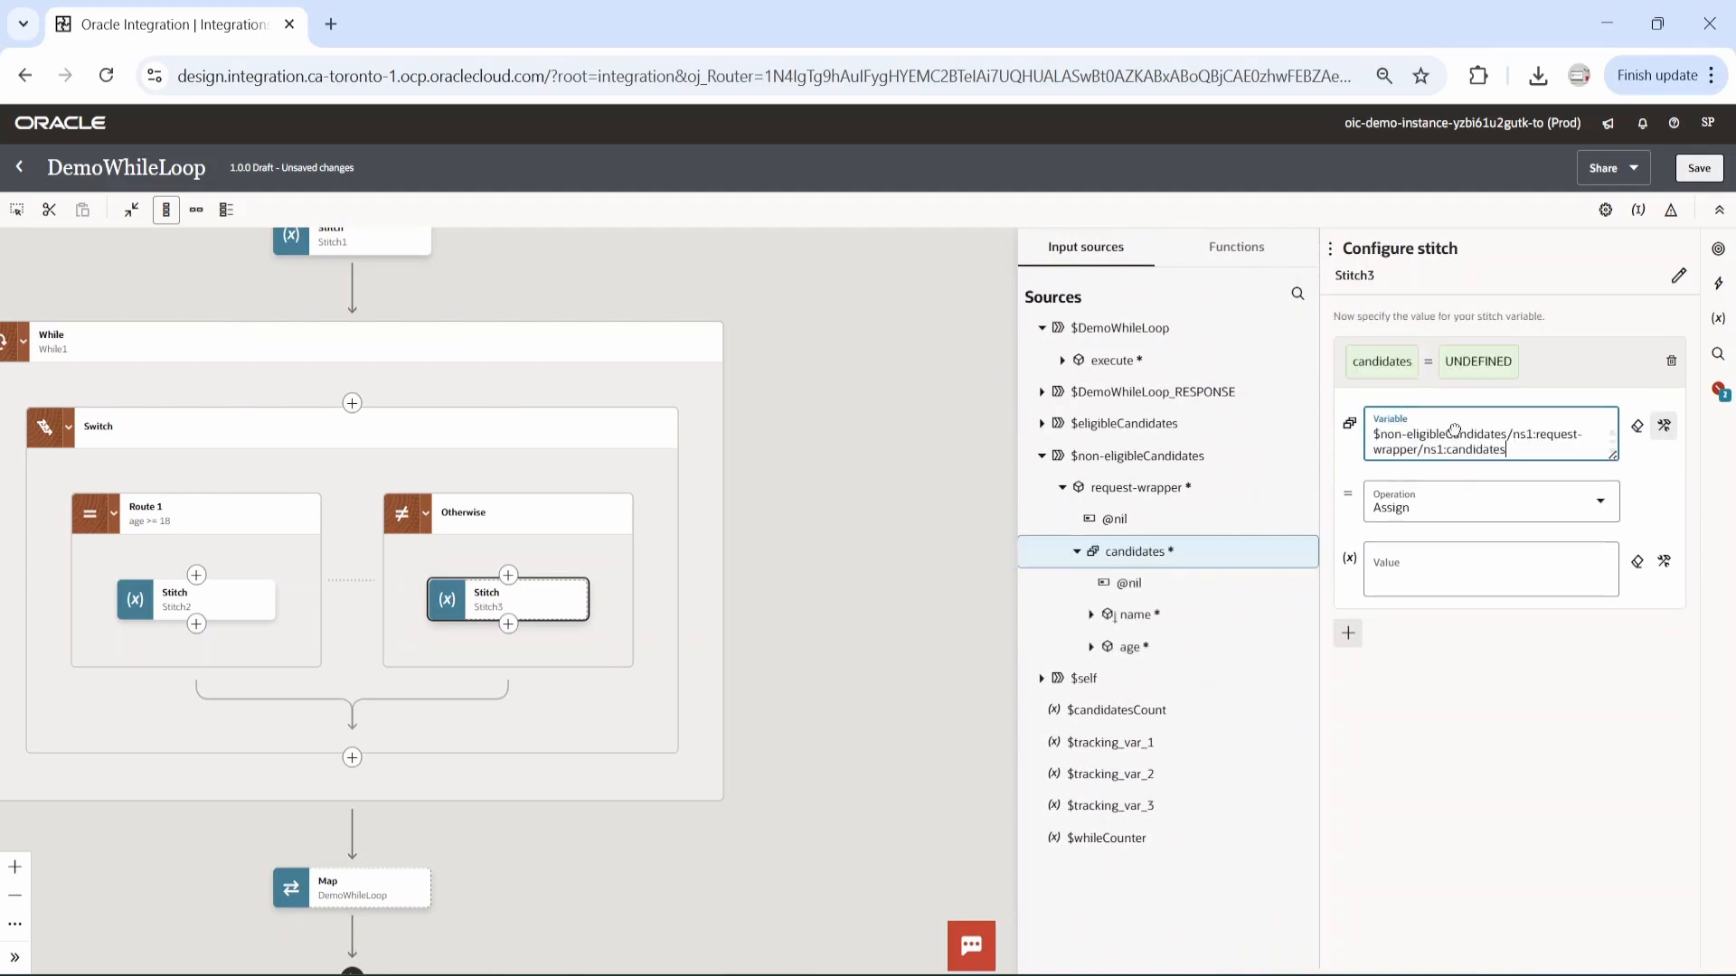
# Set the Otherwise stitch's value to the candidates element under $DemoWhileLoop/execute/request-wrapper.
pyautogui.click(1063, 362)
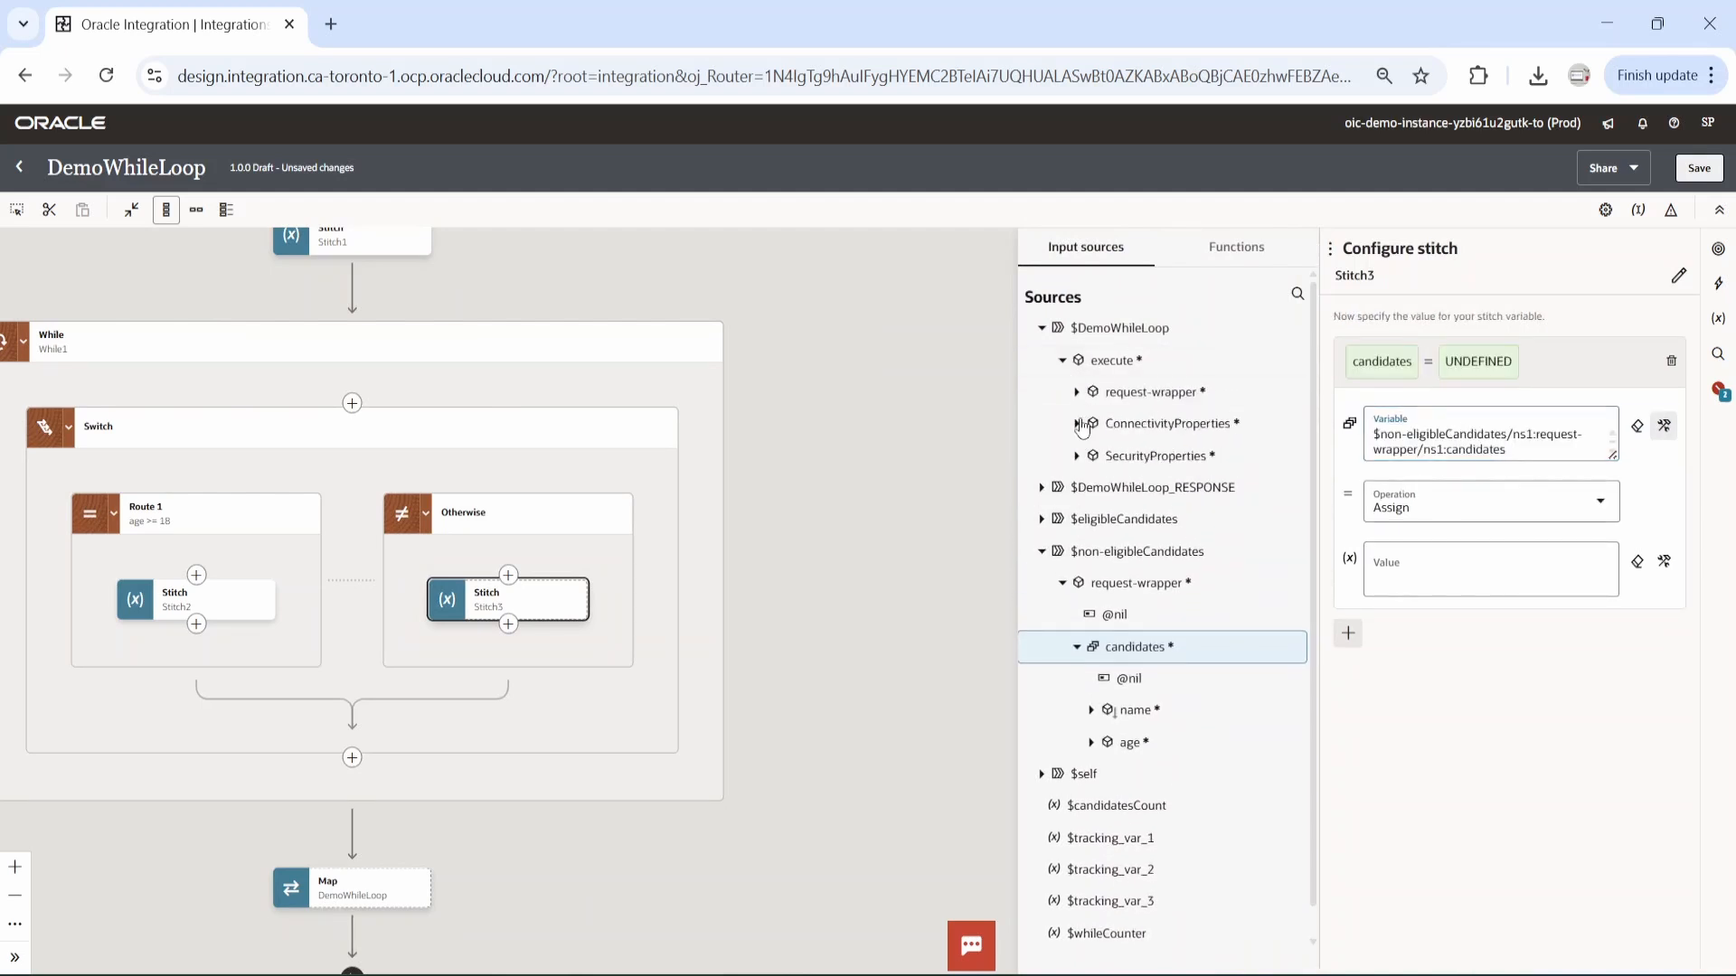
pyautogui.click(1077, 393)
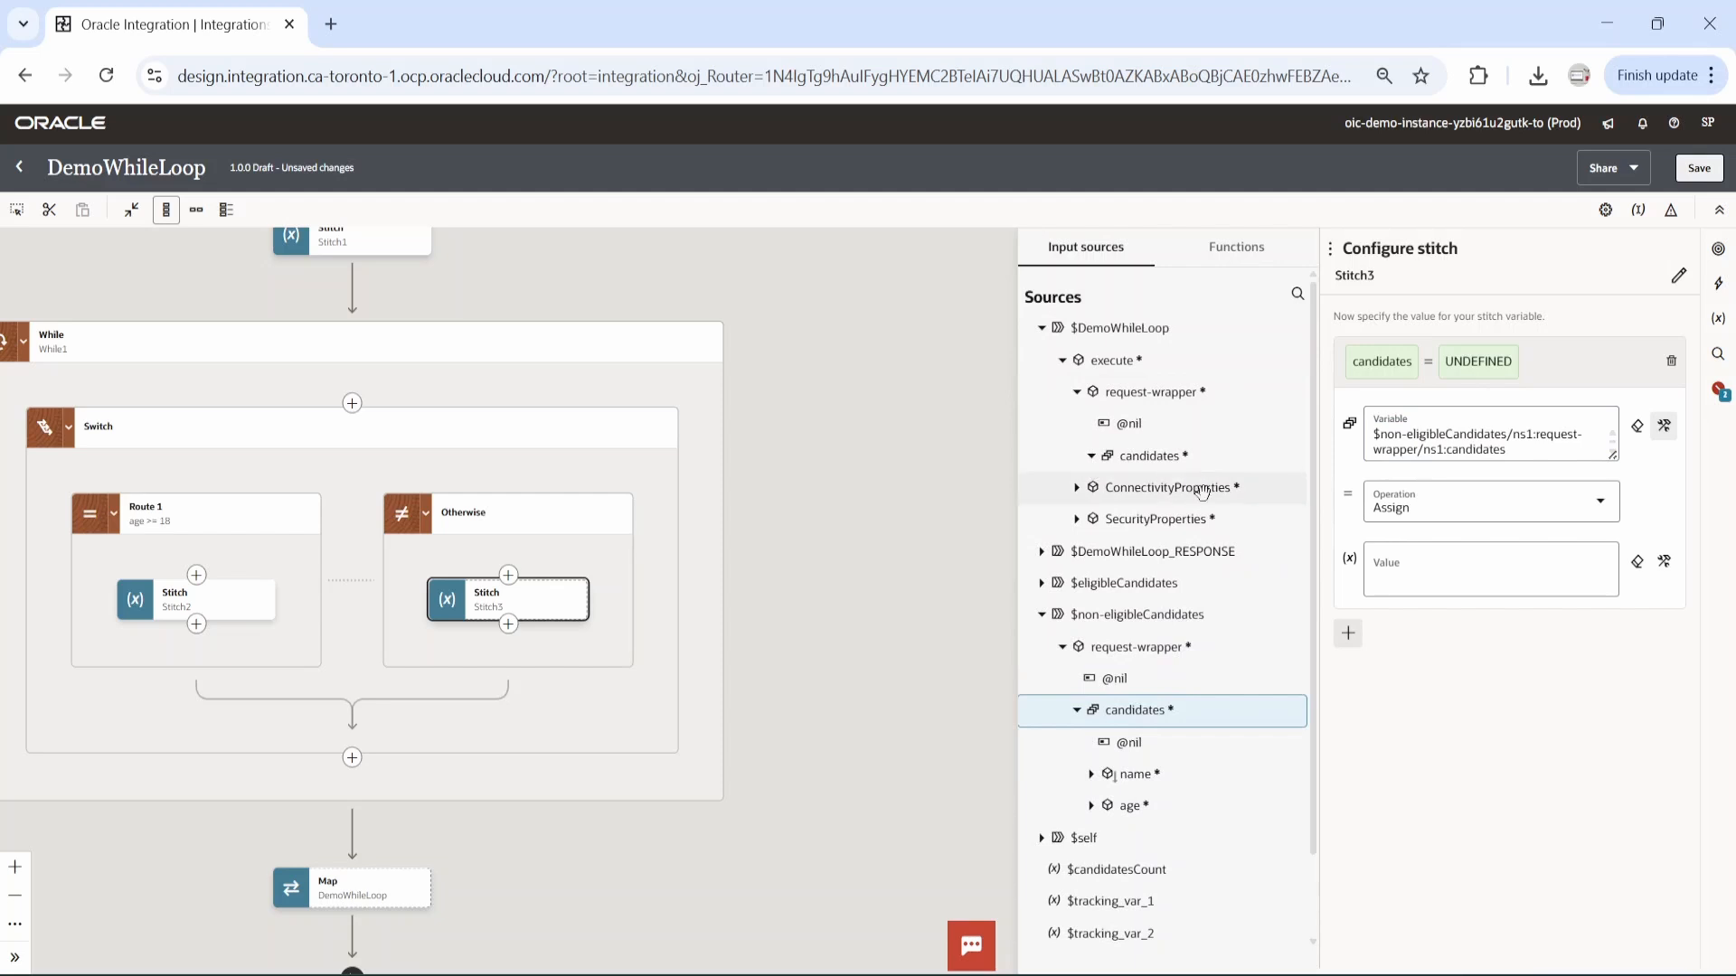
pyautogui.click(1092, 457)
pyautogui.moveTo(1146, 456); pyautogui.dragTo(1438, 588)
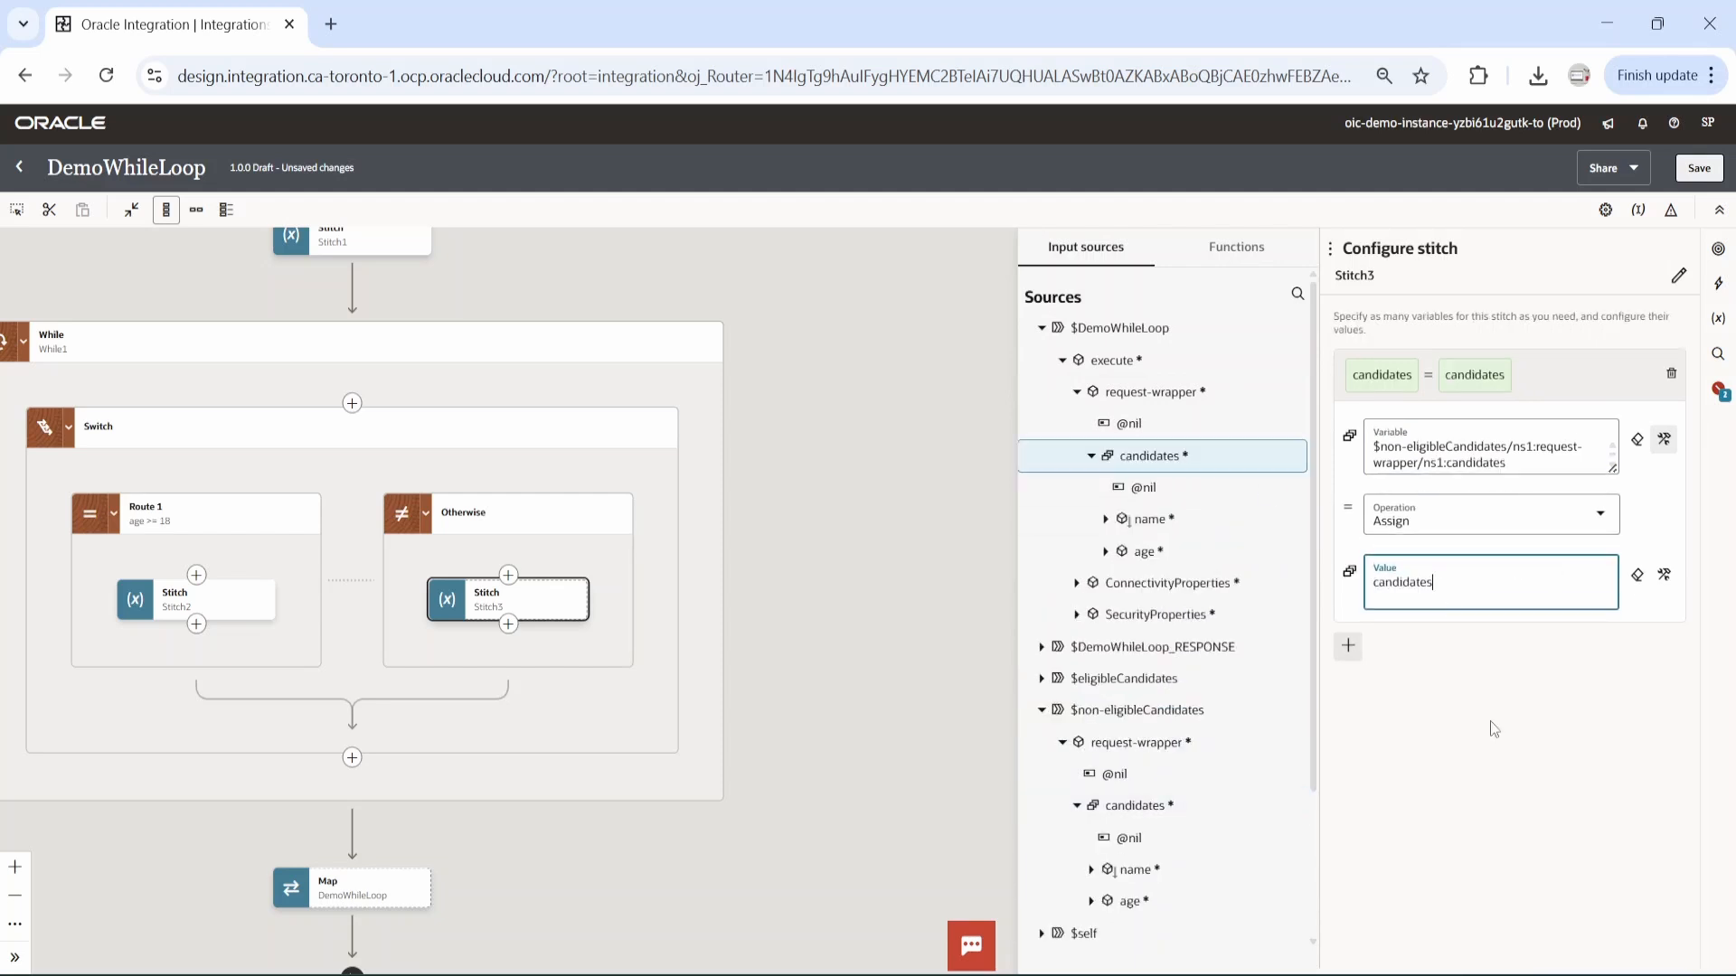
pyautogui.click(1665, 575)
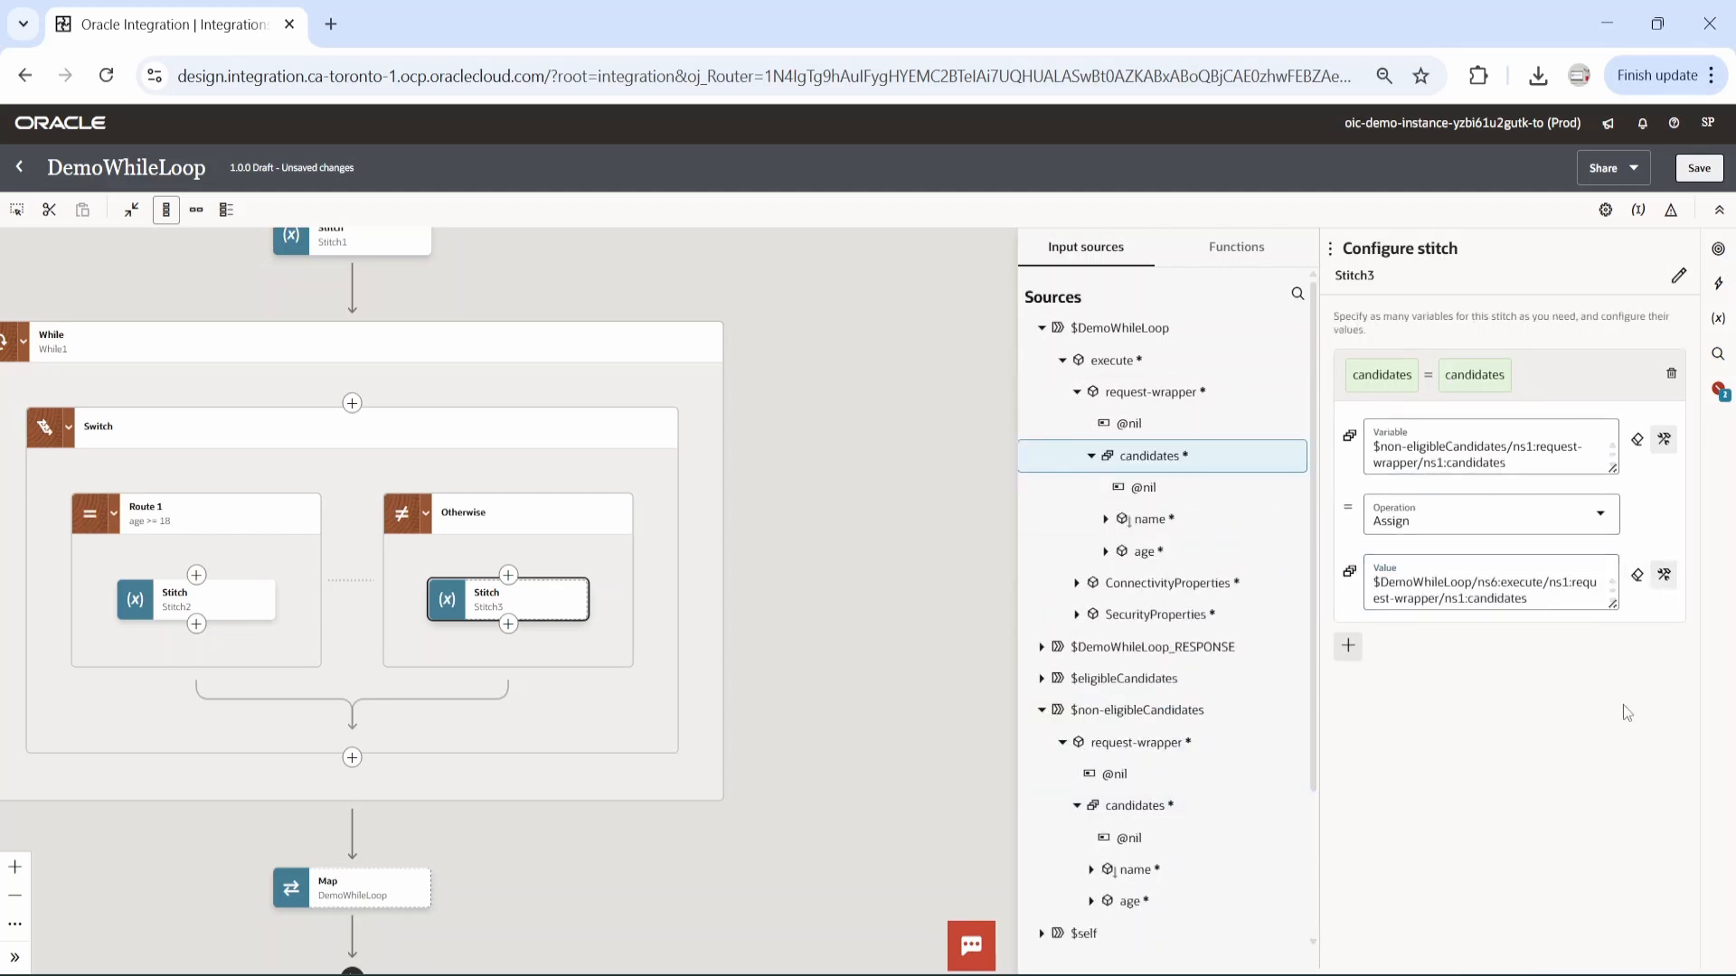
# Append the index [$whileCounter] to the candidates value expression of the Otherwise stitch, and save the integration.
pyautogui.click(1559, 605)
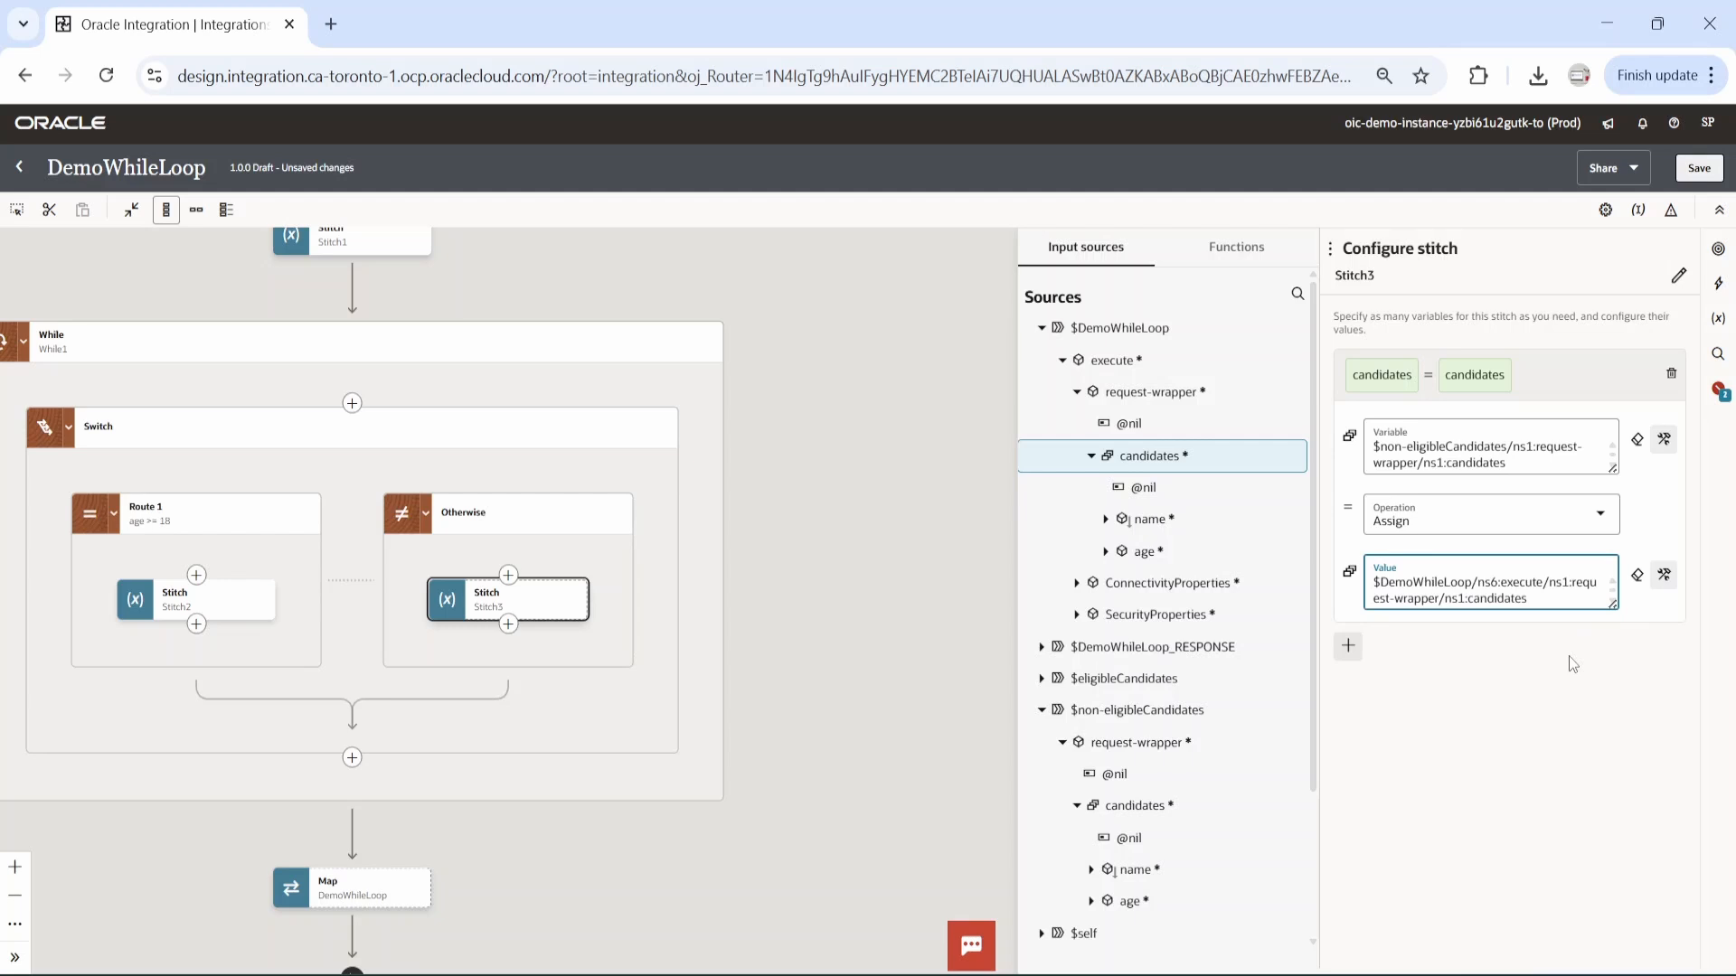
pyautogui.scroll(-2, 1189, 769)
pyautogui.scroll(-1, 1190, 769)
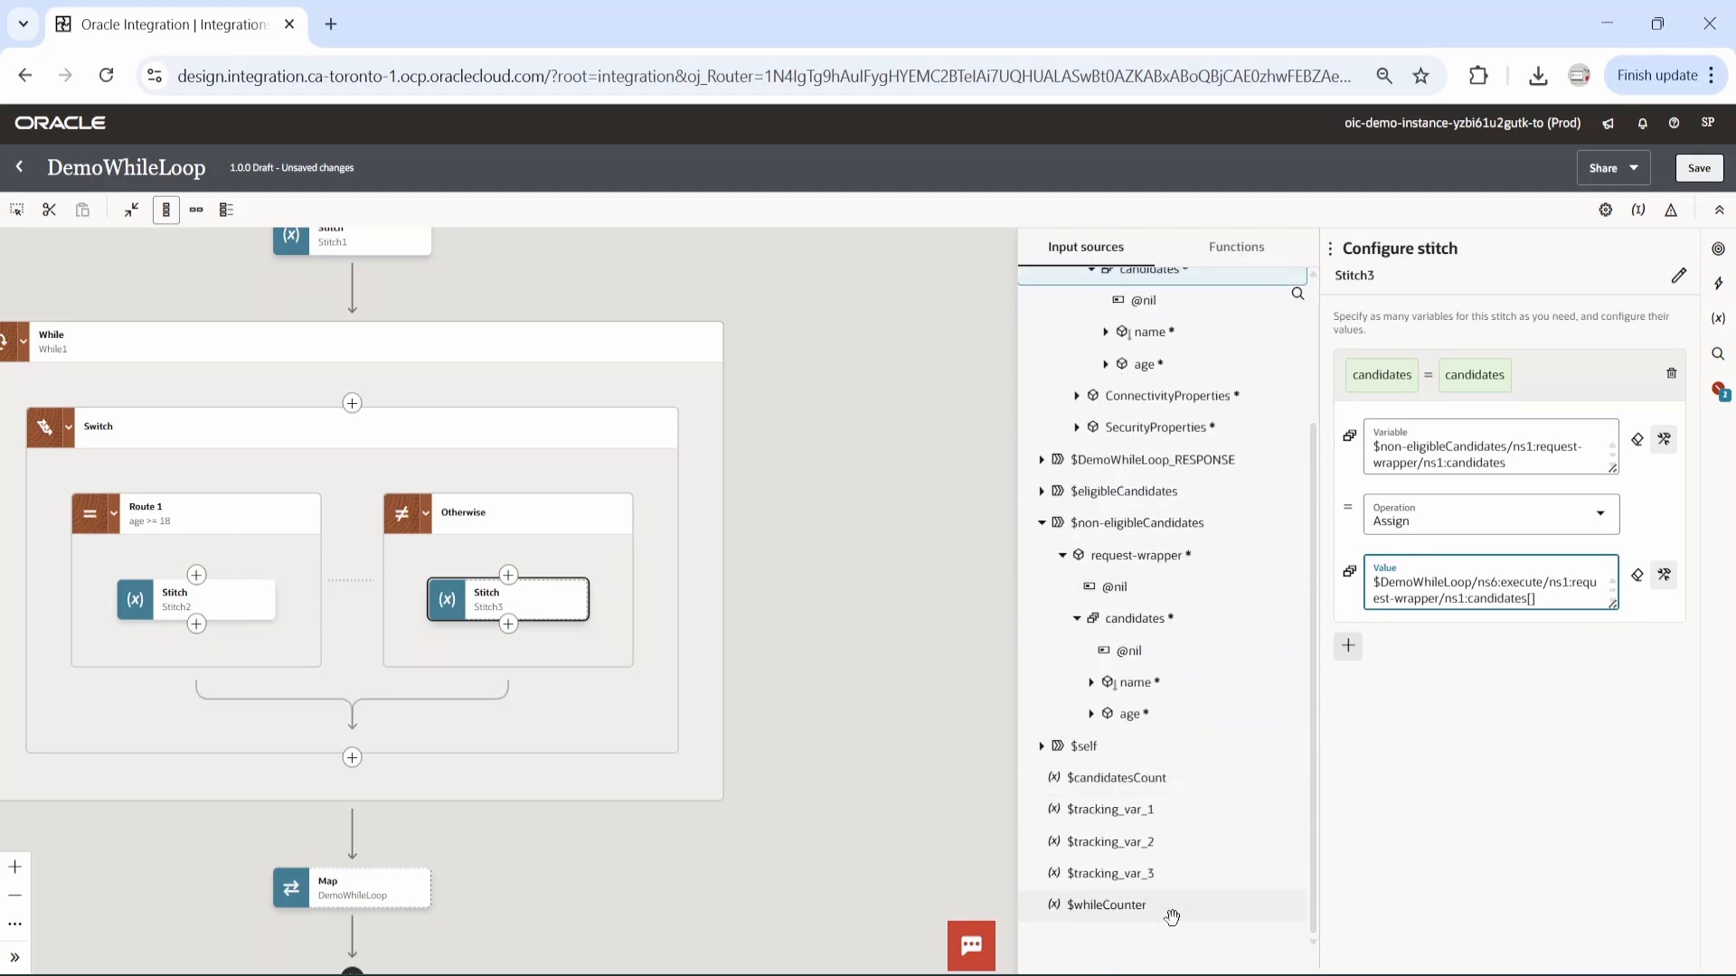
pyautogui.moveTo(1132, 908); pyautogui.dragTo(1534, 640)
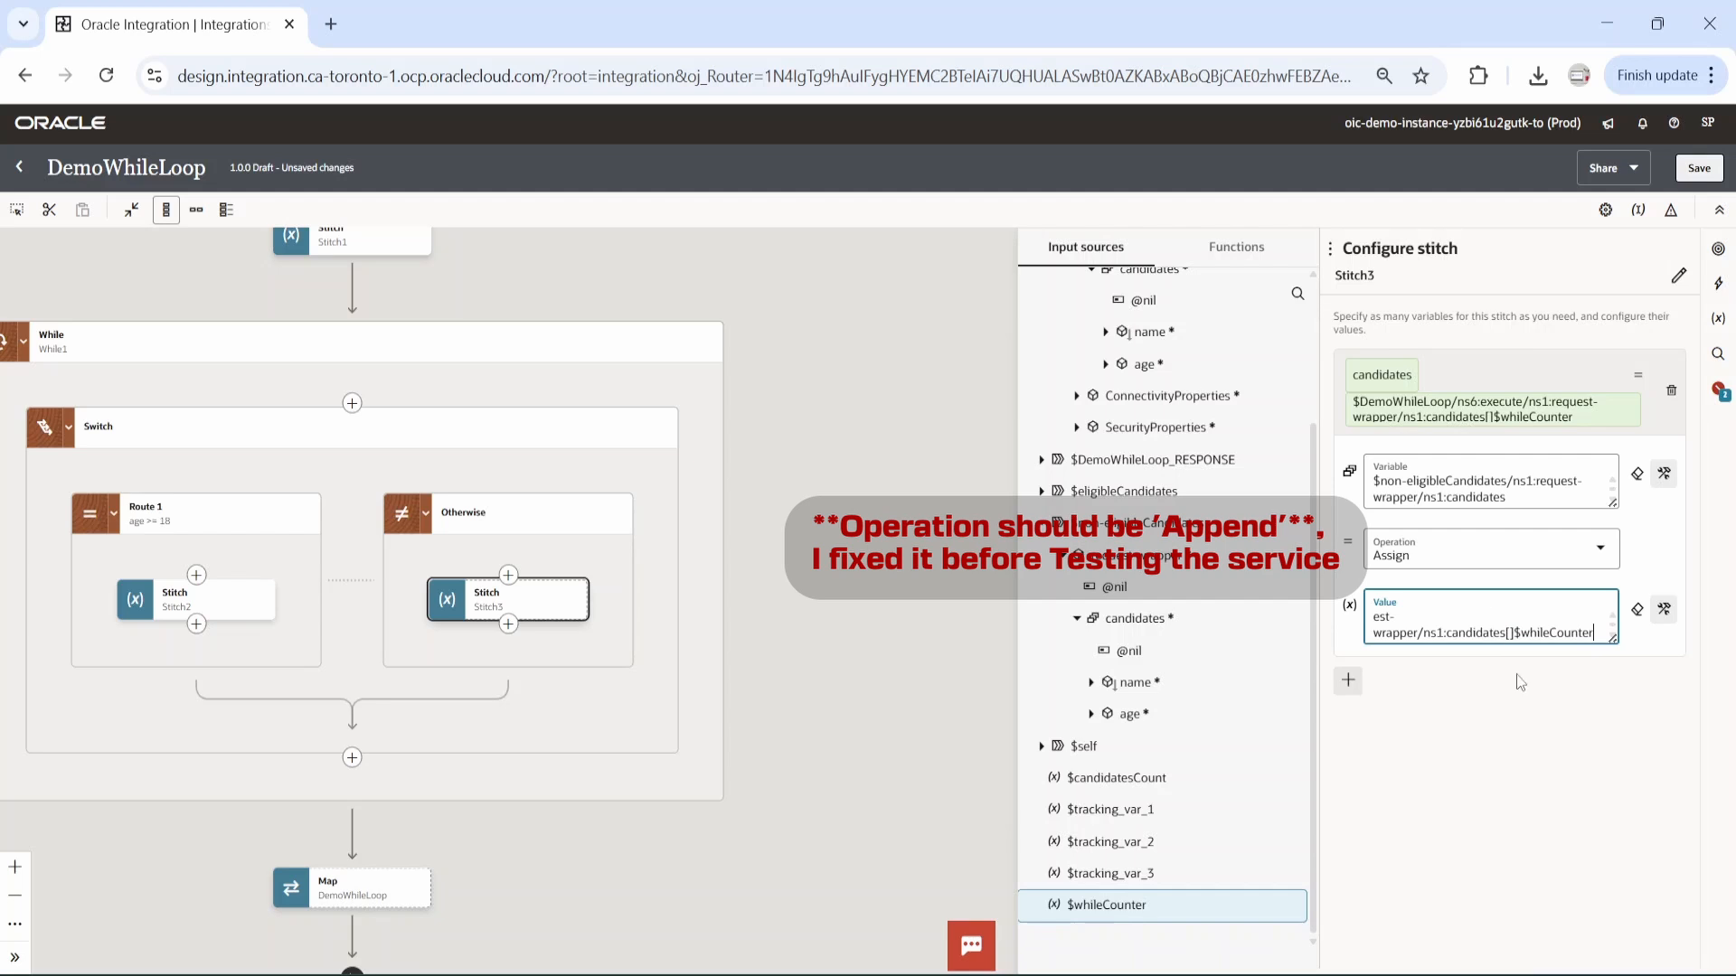
pyautogui.press('Delete')
pyautogui.write(']')
pyautogui.click(1555, 735)
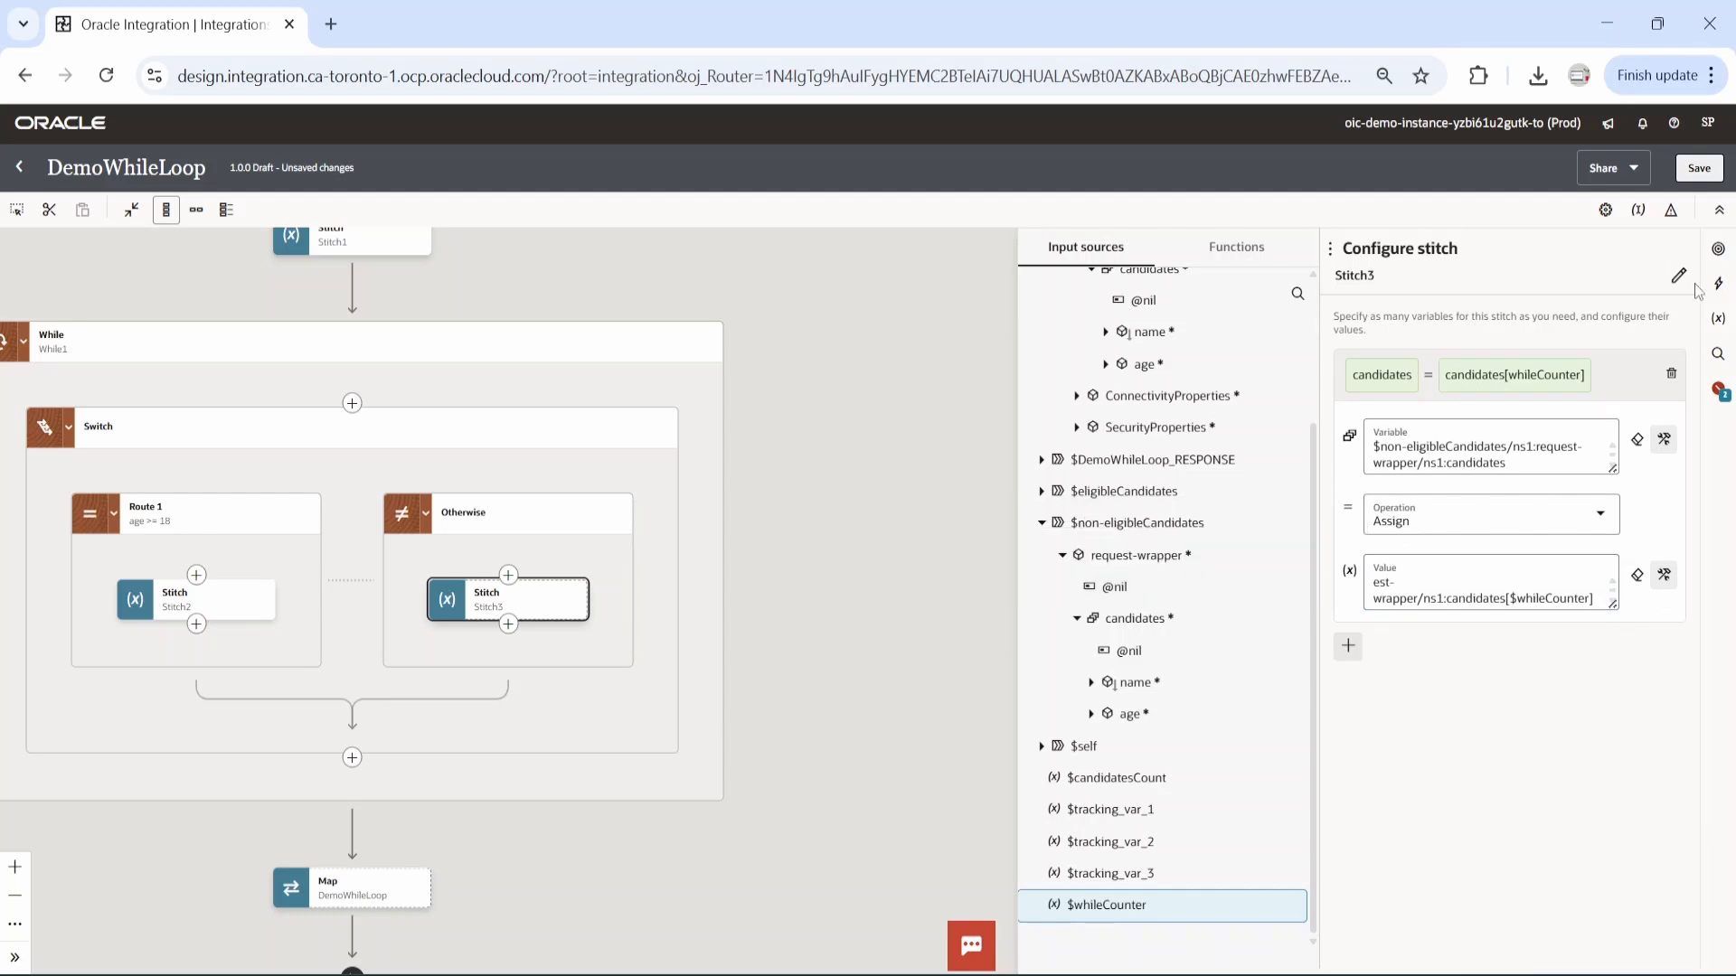
pyautogui.click(1699, 168)
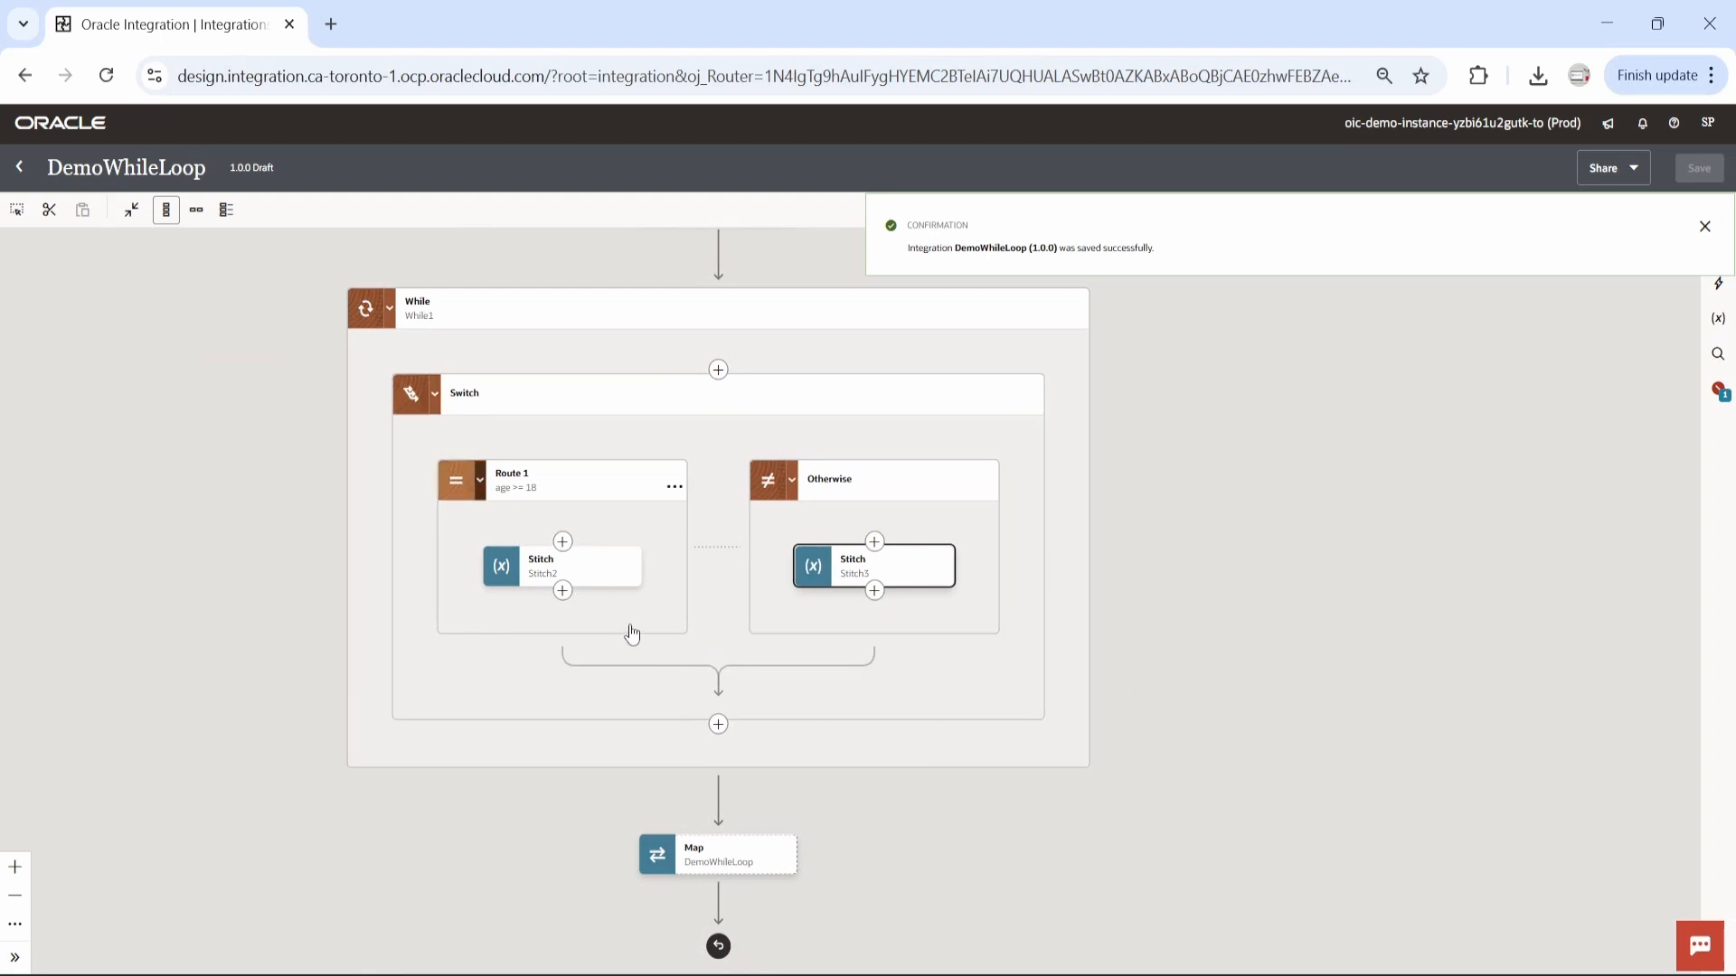
# Add a second Data stitch action in Route 1, directly after Stitch2.
pyautogui.click(628, 576)
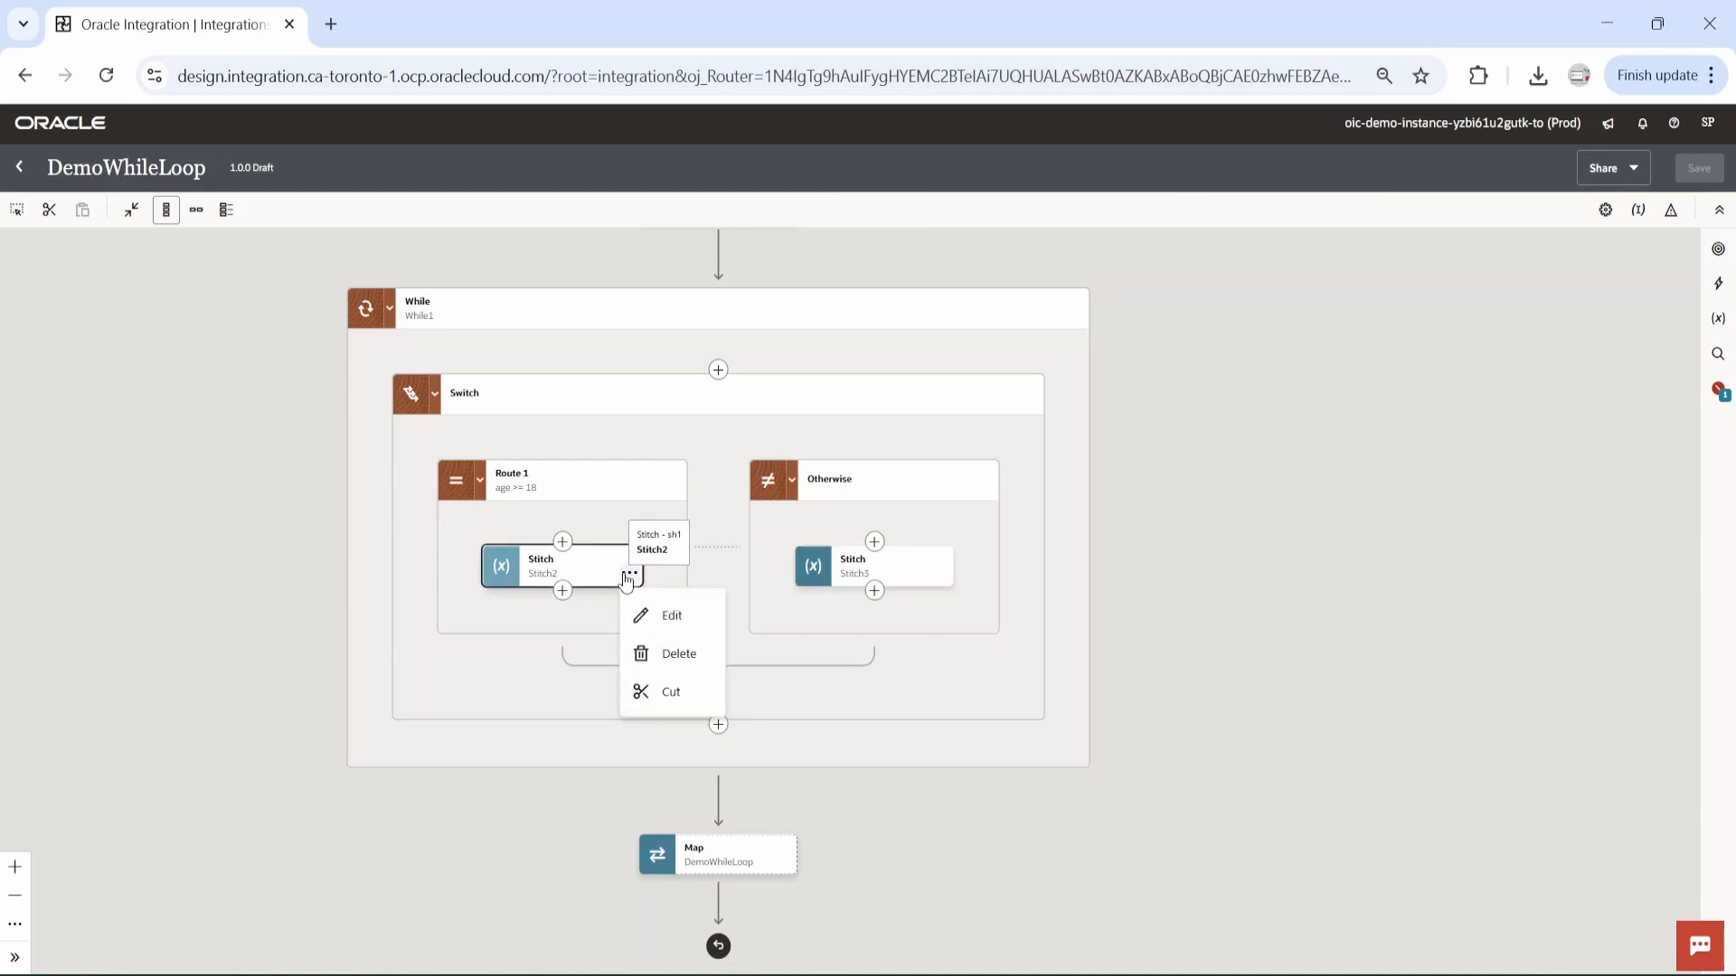
pyautogui.click(562, 590)
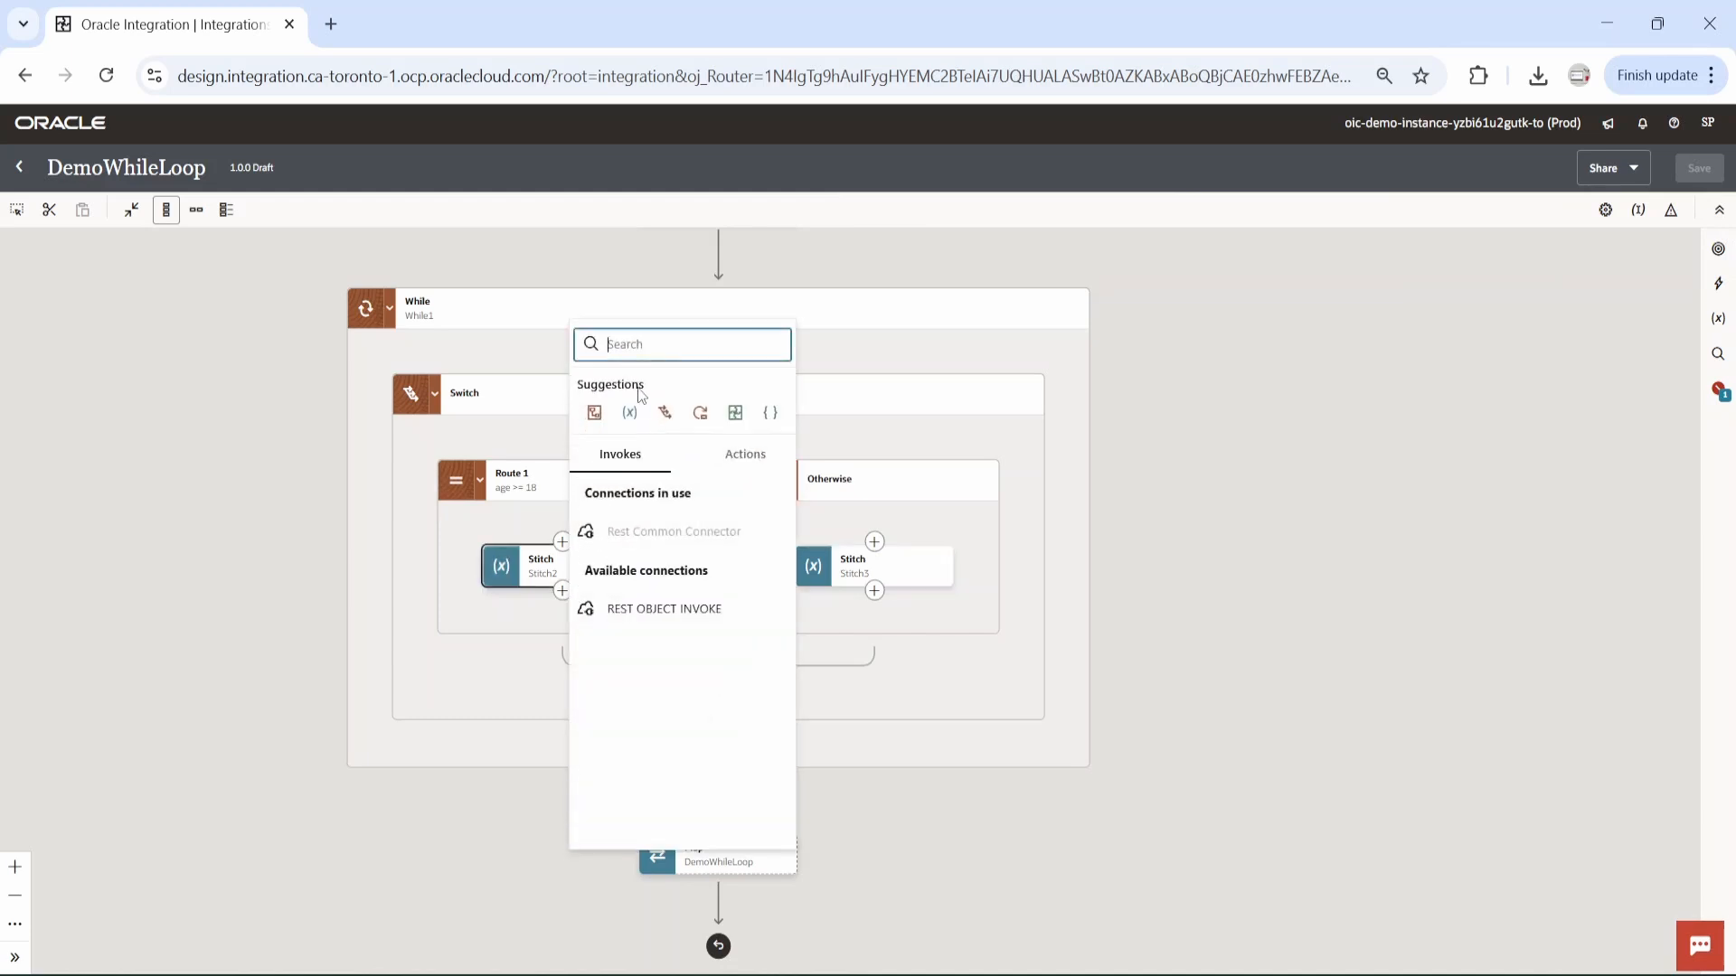
pyautogui.write('sti')
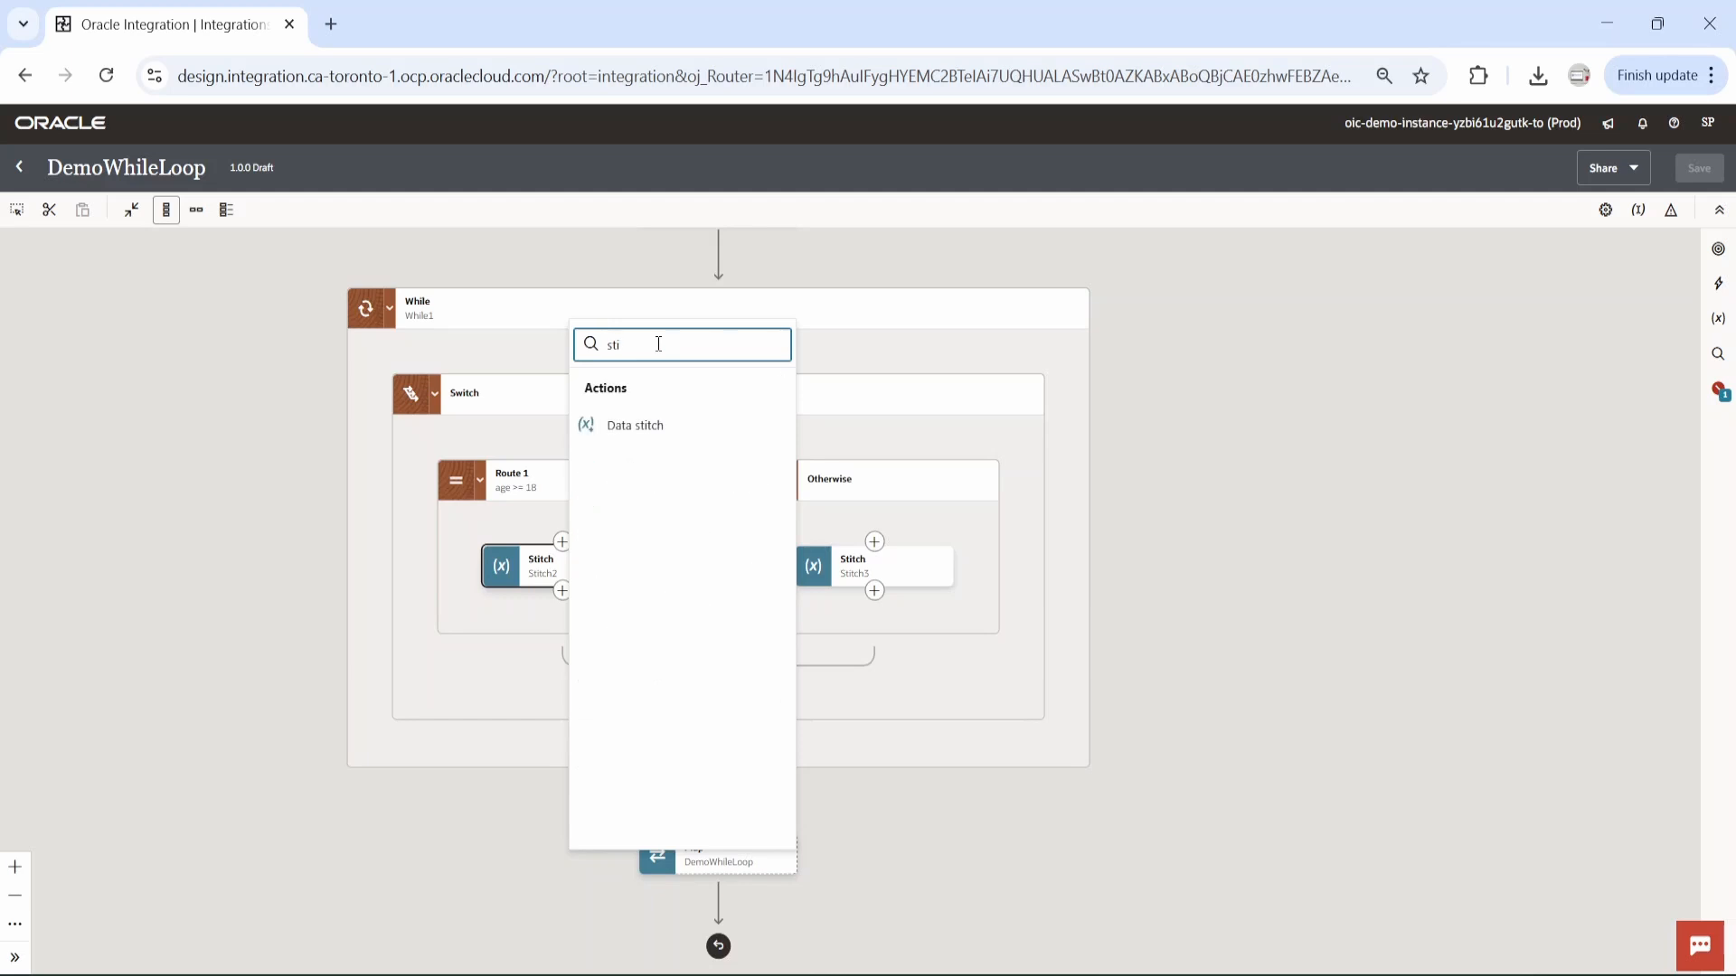
pyautogui.click(666, 426)
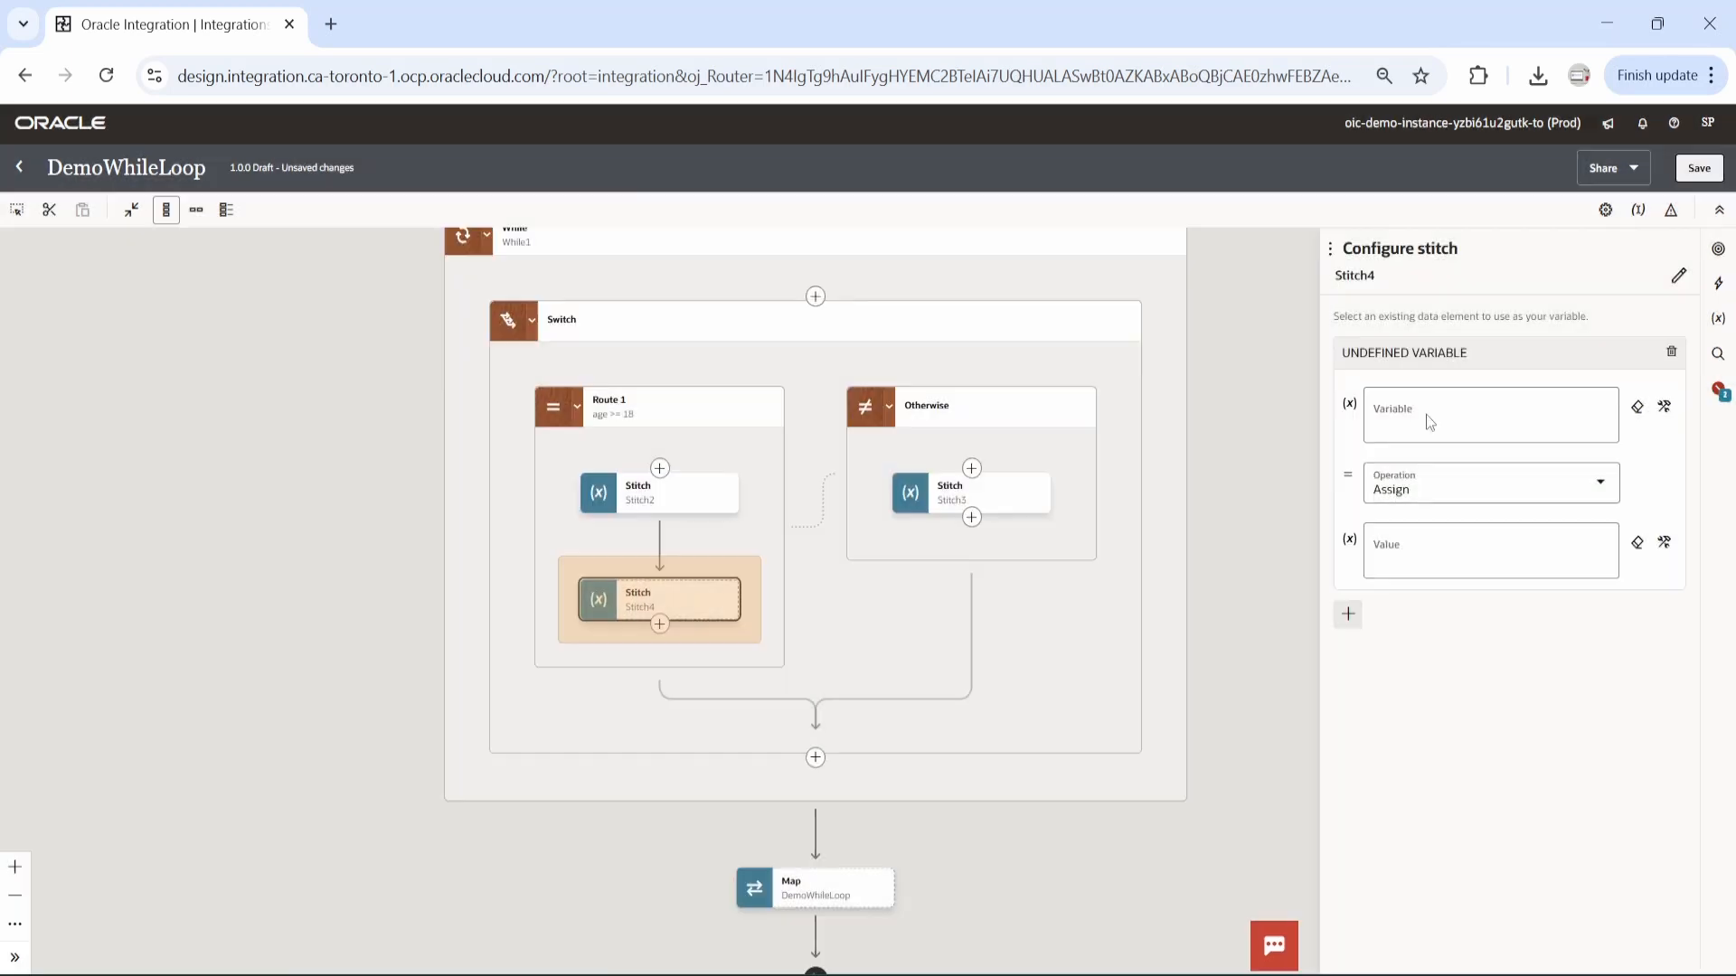
# Set the variable of the second stitch in Route 1 to $whileCounter from the input sources.
pyautogui.click(1433, 421)
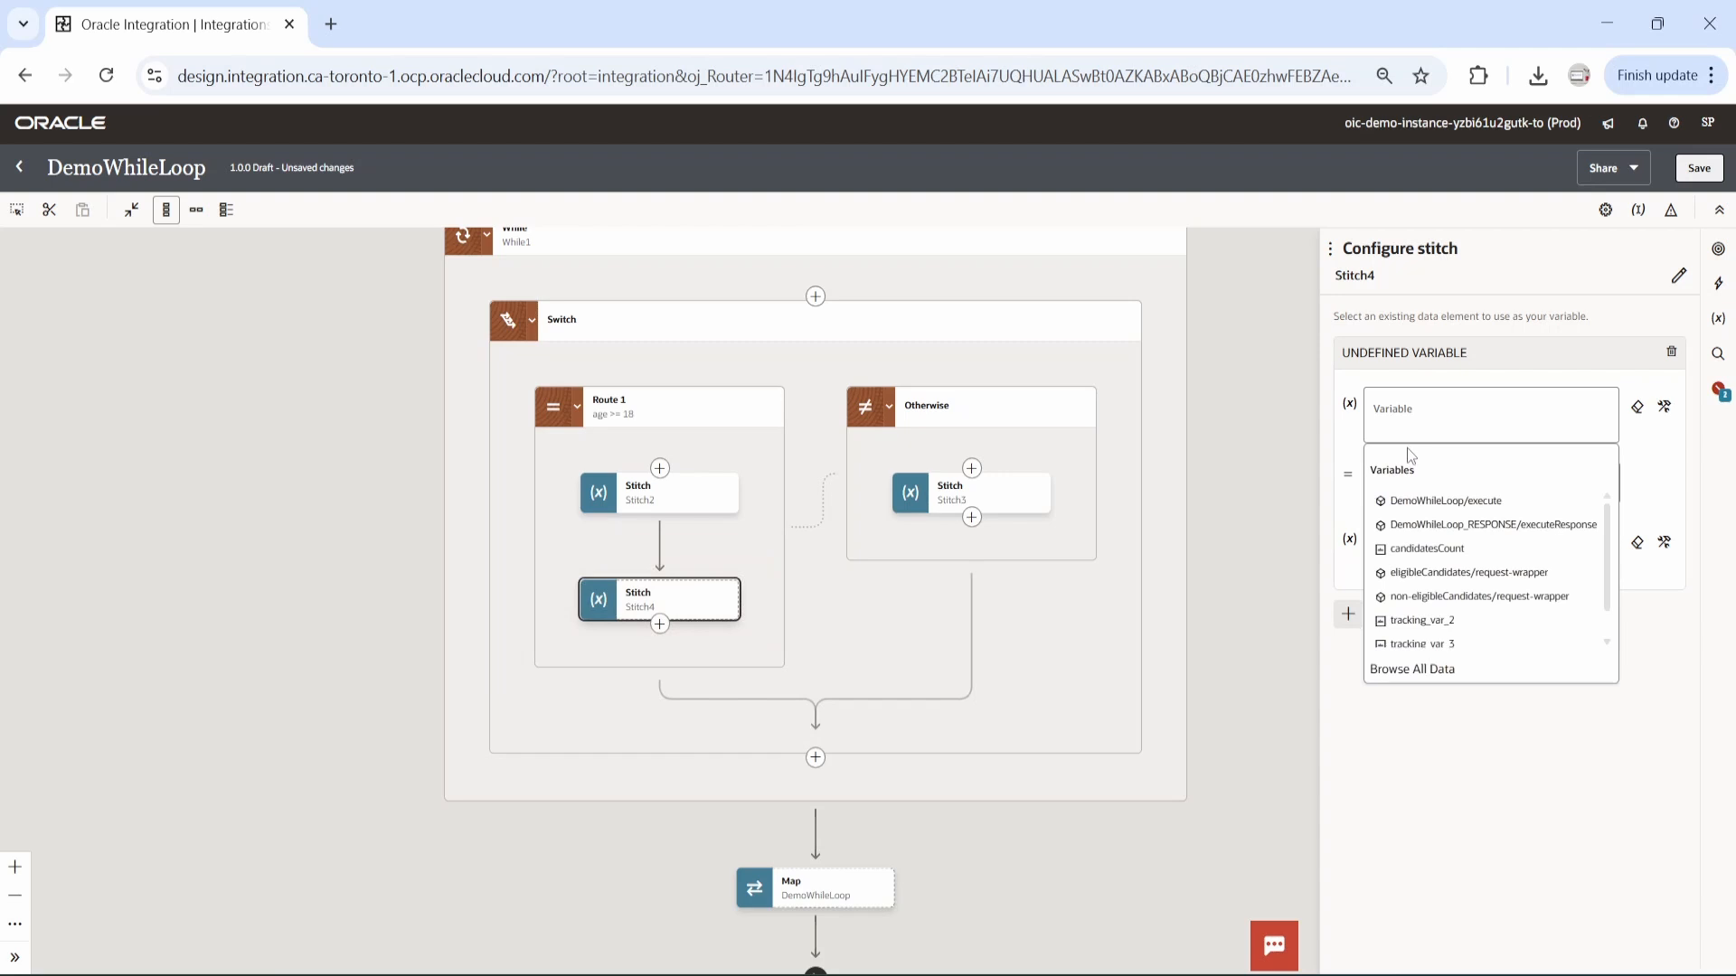
pyautogui.click(1436, 674)
pyautogui.moveTo(1110, 649); pyautogui.dragTo(1432, 425)
# Set the value of Stitch4's whileCounter assignment to $whileCounter+1 and save the integration.
pyautogui.click(1400, 597)
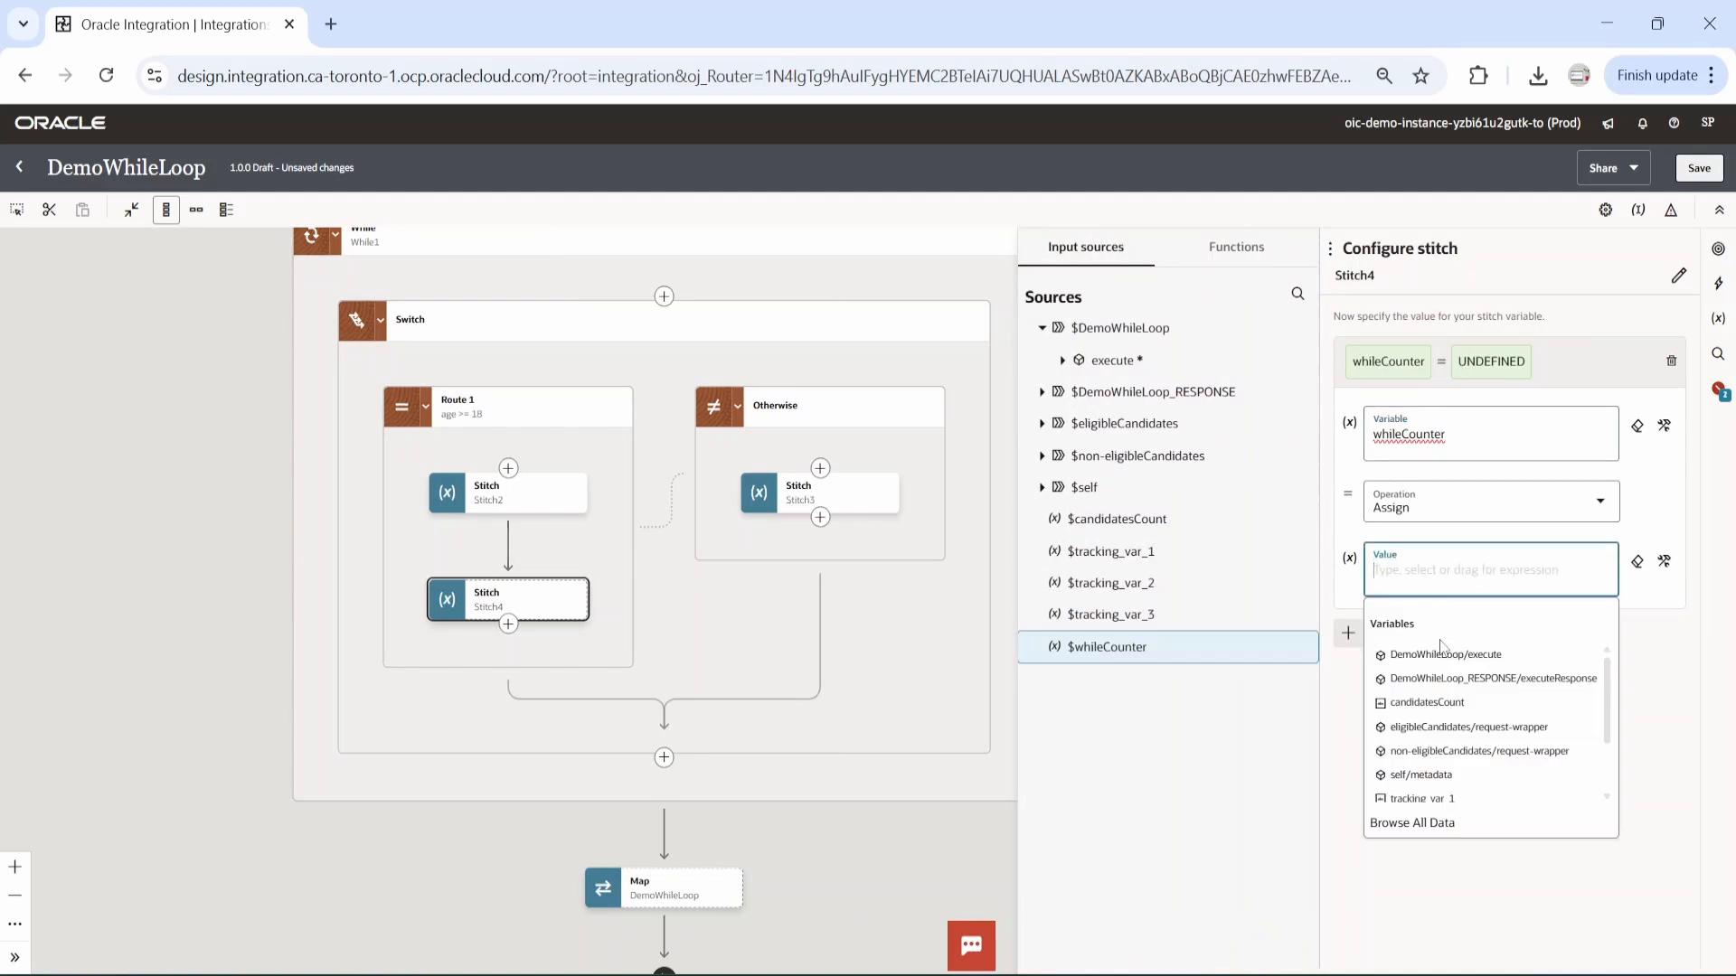
pyautogui.moveTo(1104, 648); pyautogui.dragTo(1456, 620)
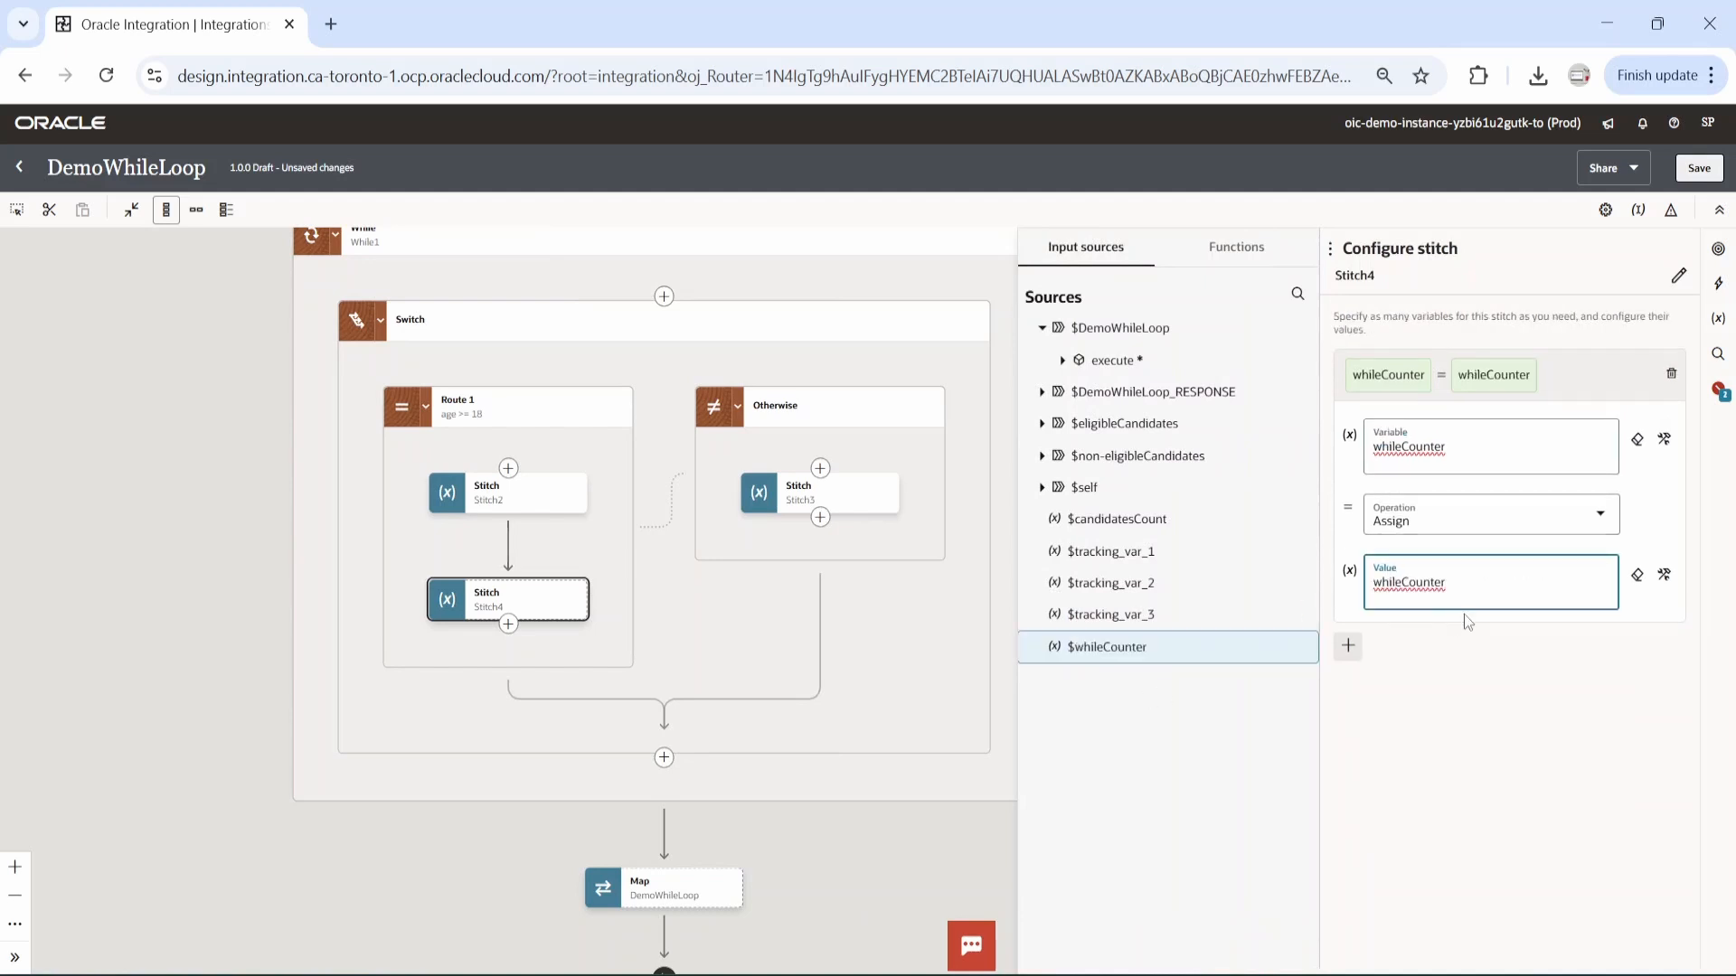
pyautogui.click(1488, 599)
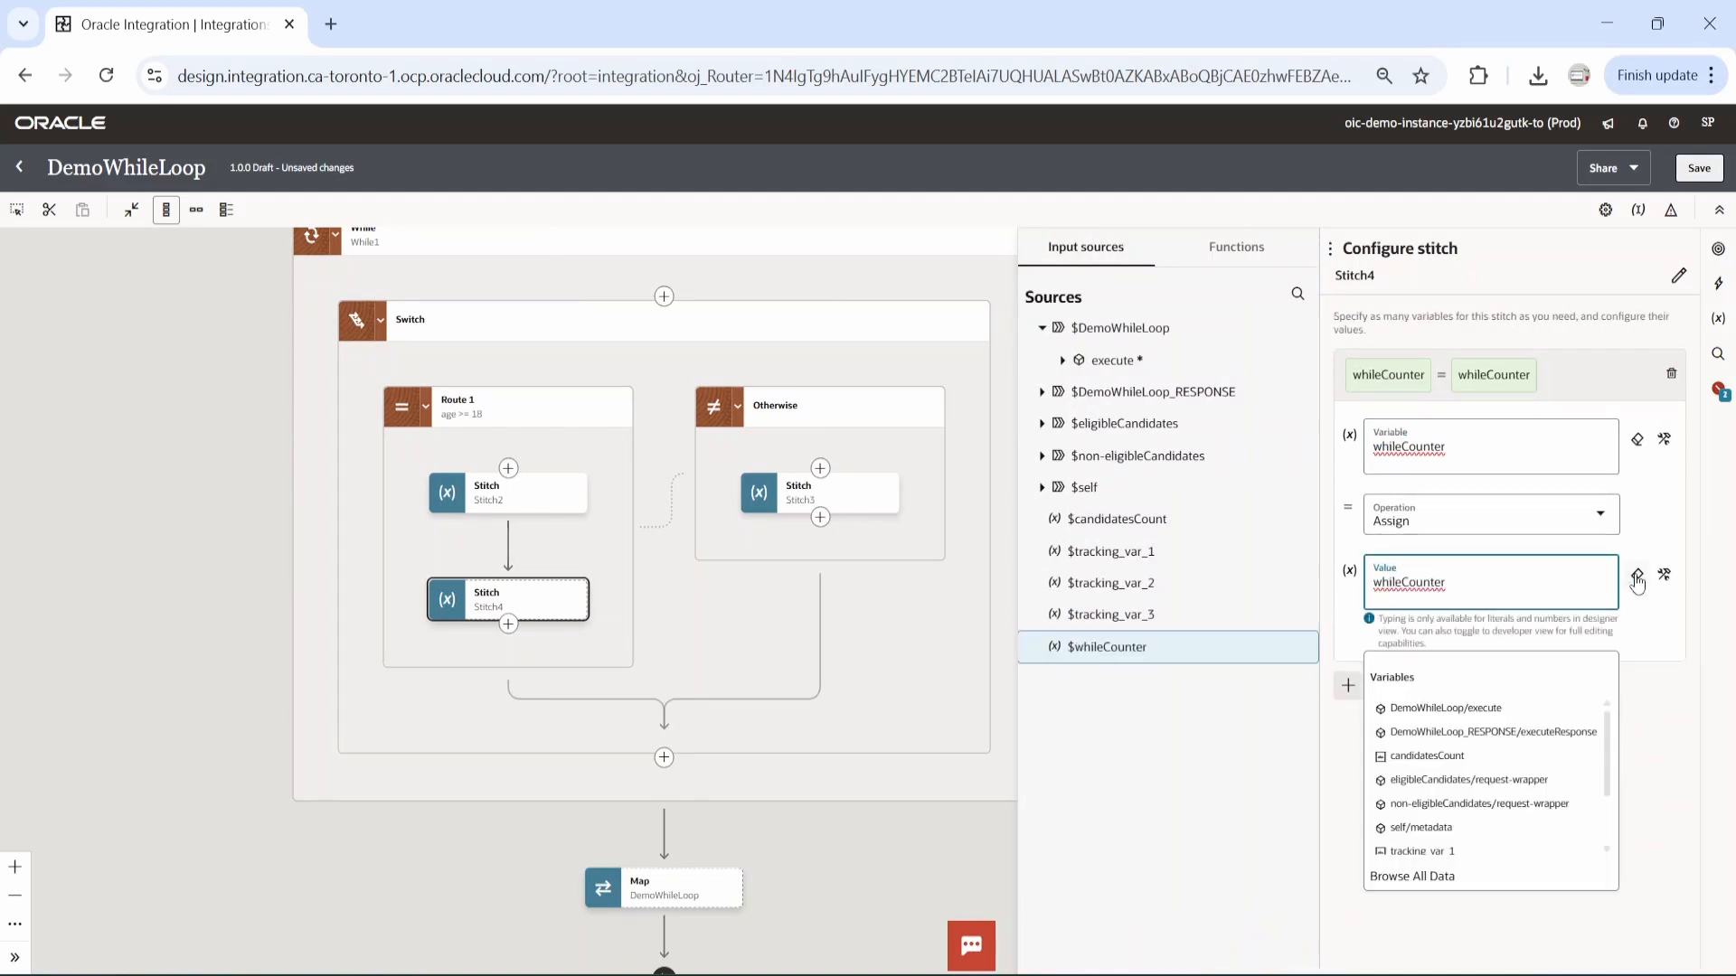
pyautogui.click(1663, 576)
pyautogui.click(1494, 593)
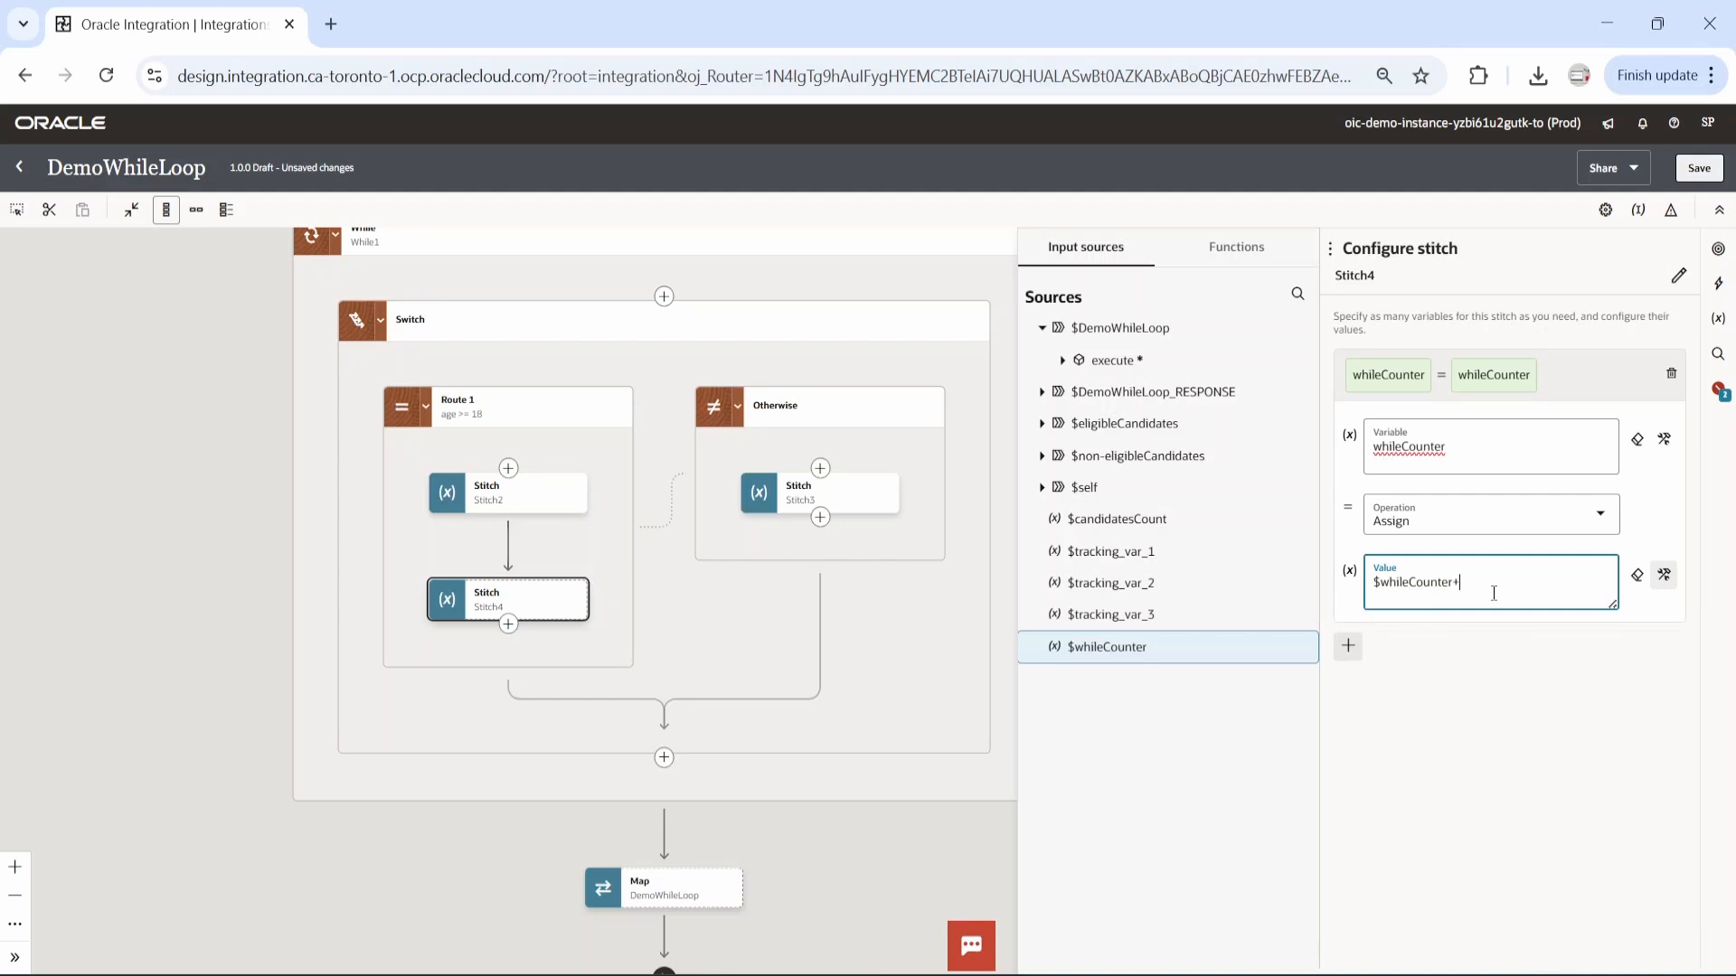
pyautogui.click(1700, 168)
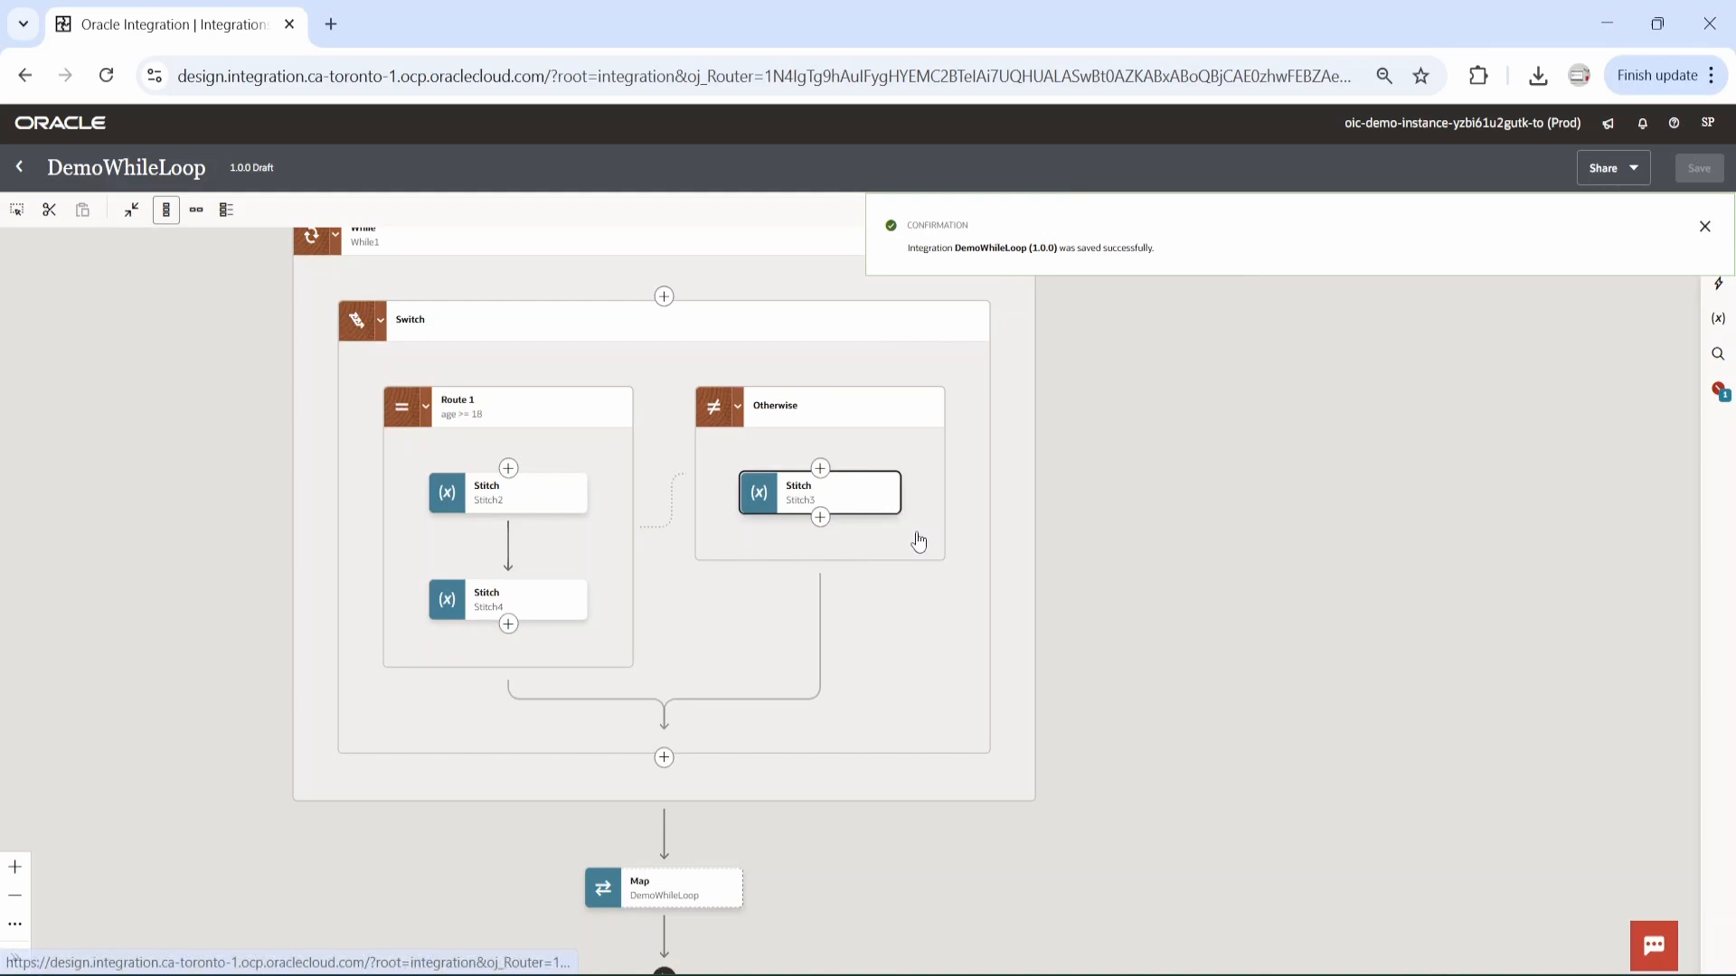
# Add a second variable assignment to the Otherwise stitch and set its variable to $whileCounter.
pyautogui.click(916, 536)
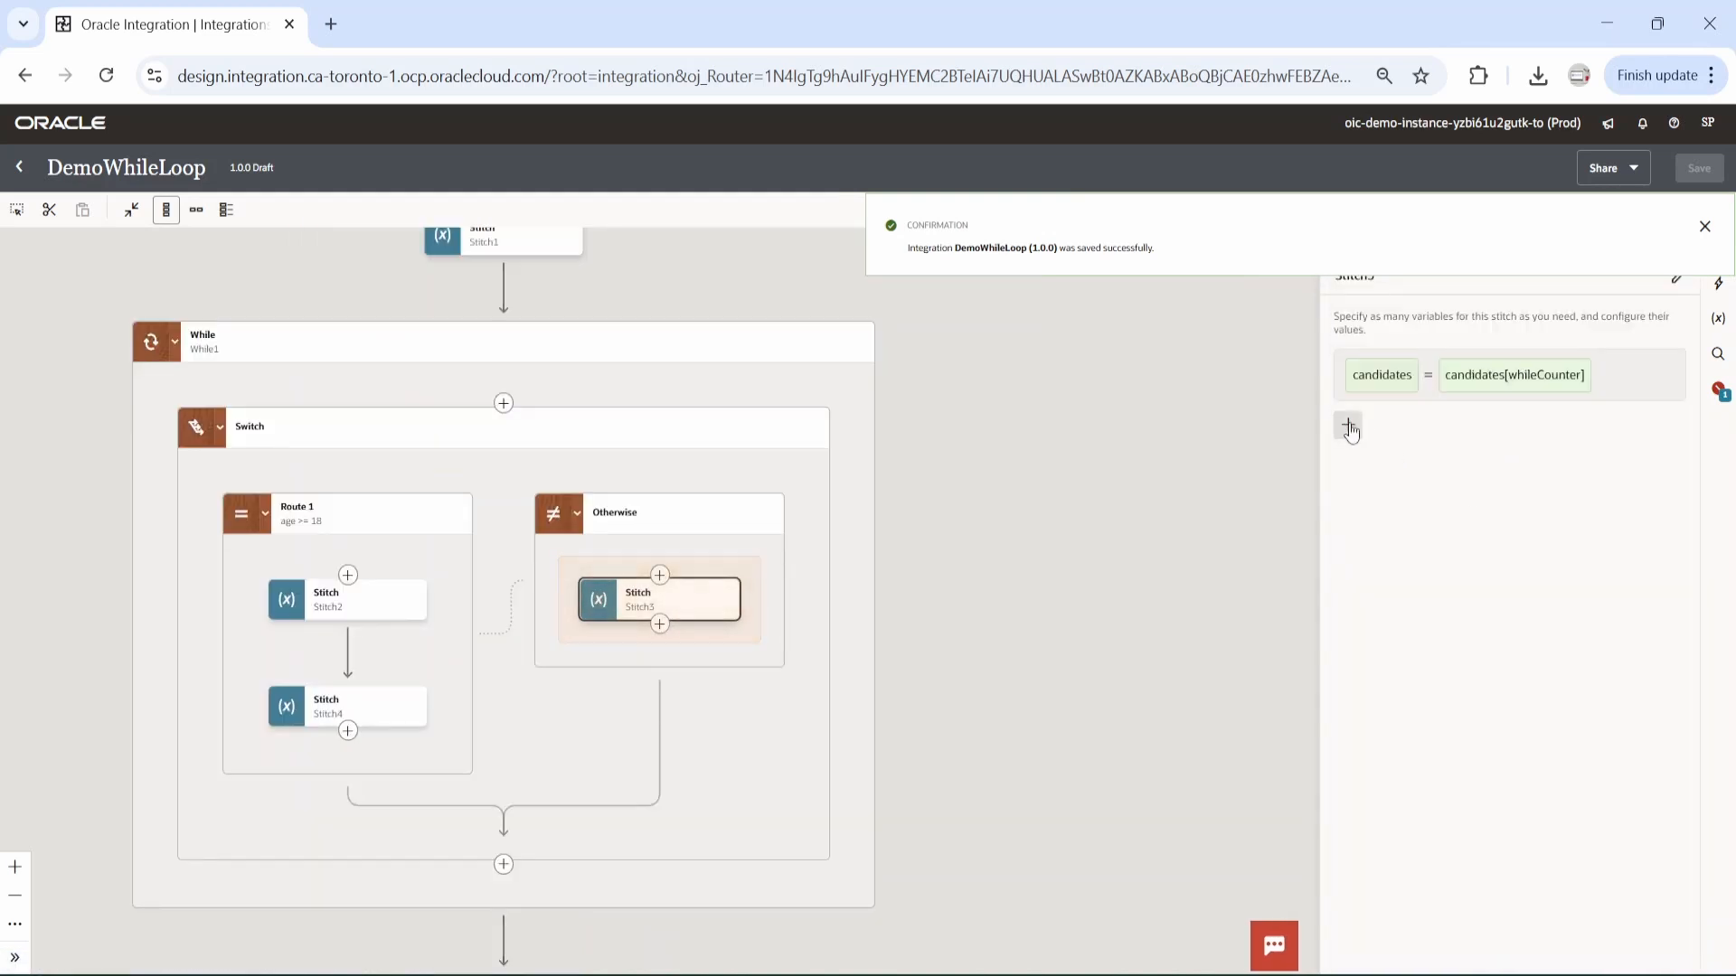
pyautogui.click(1348, 426)
pyautogui.click(1438, 485)
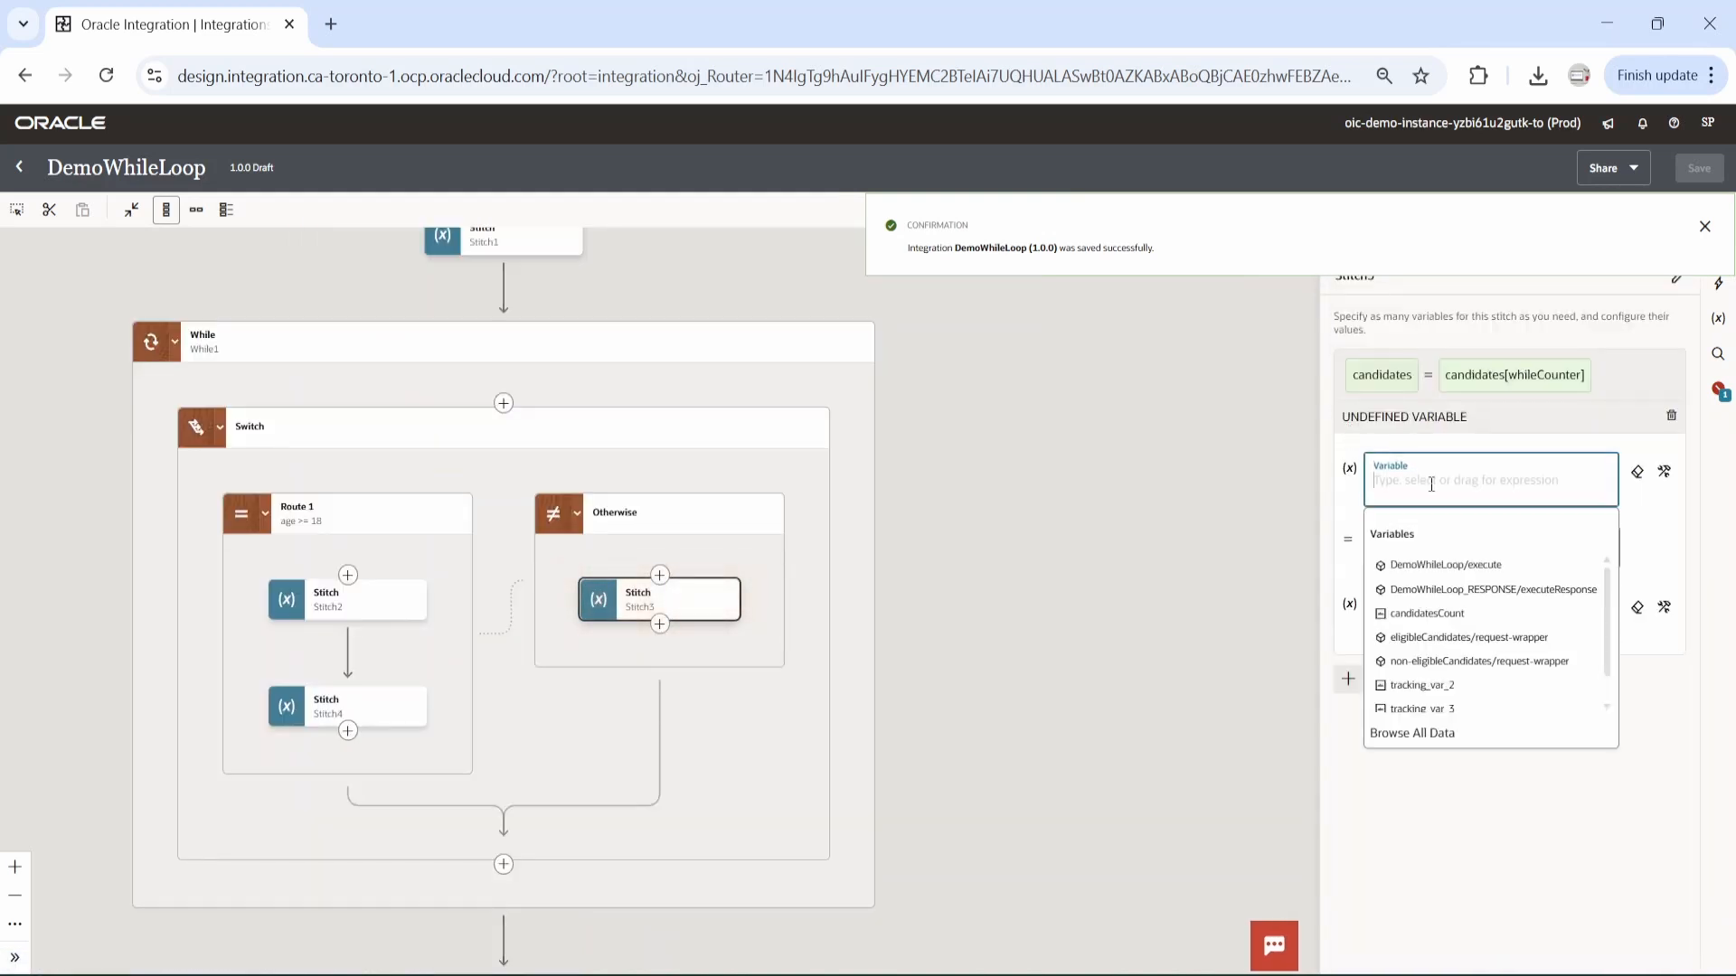
pyautogui.click(1663, 471)
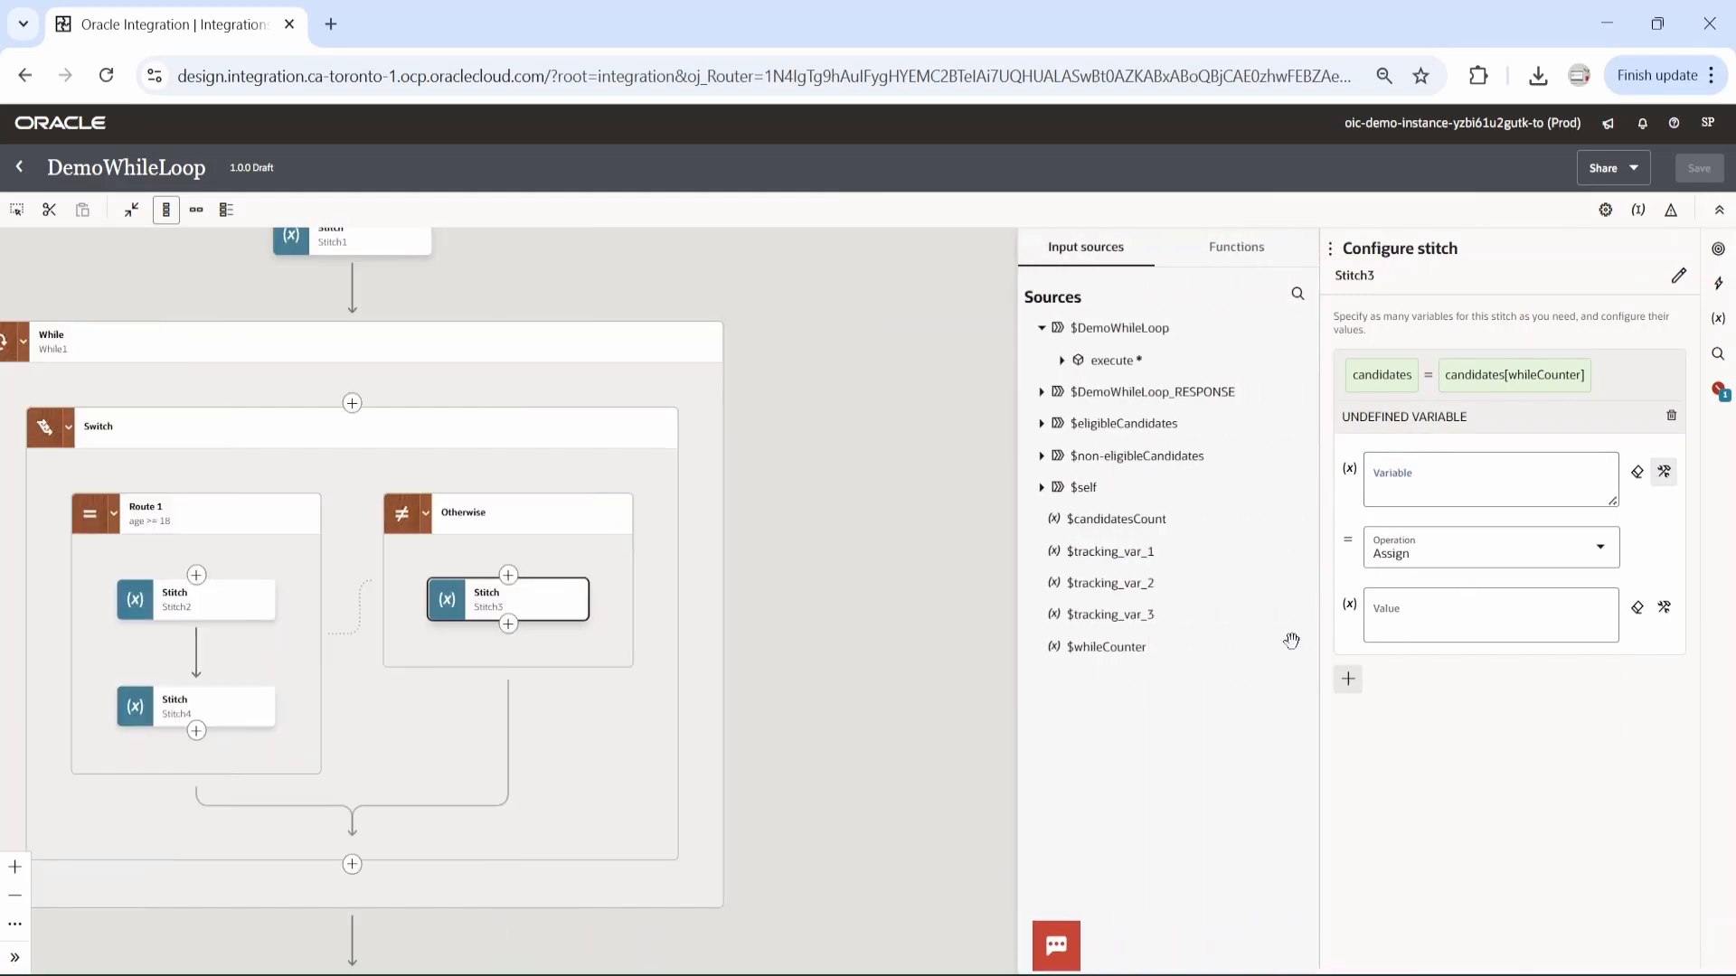
pyautogui.moveTo(1124, 649); pyautogui.dragTo(1413, 500)
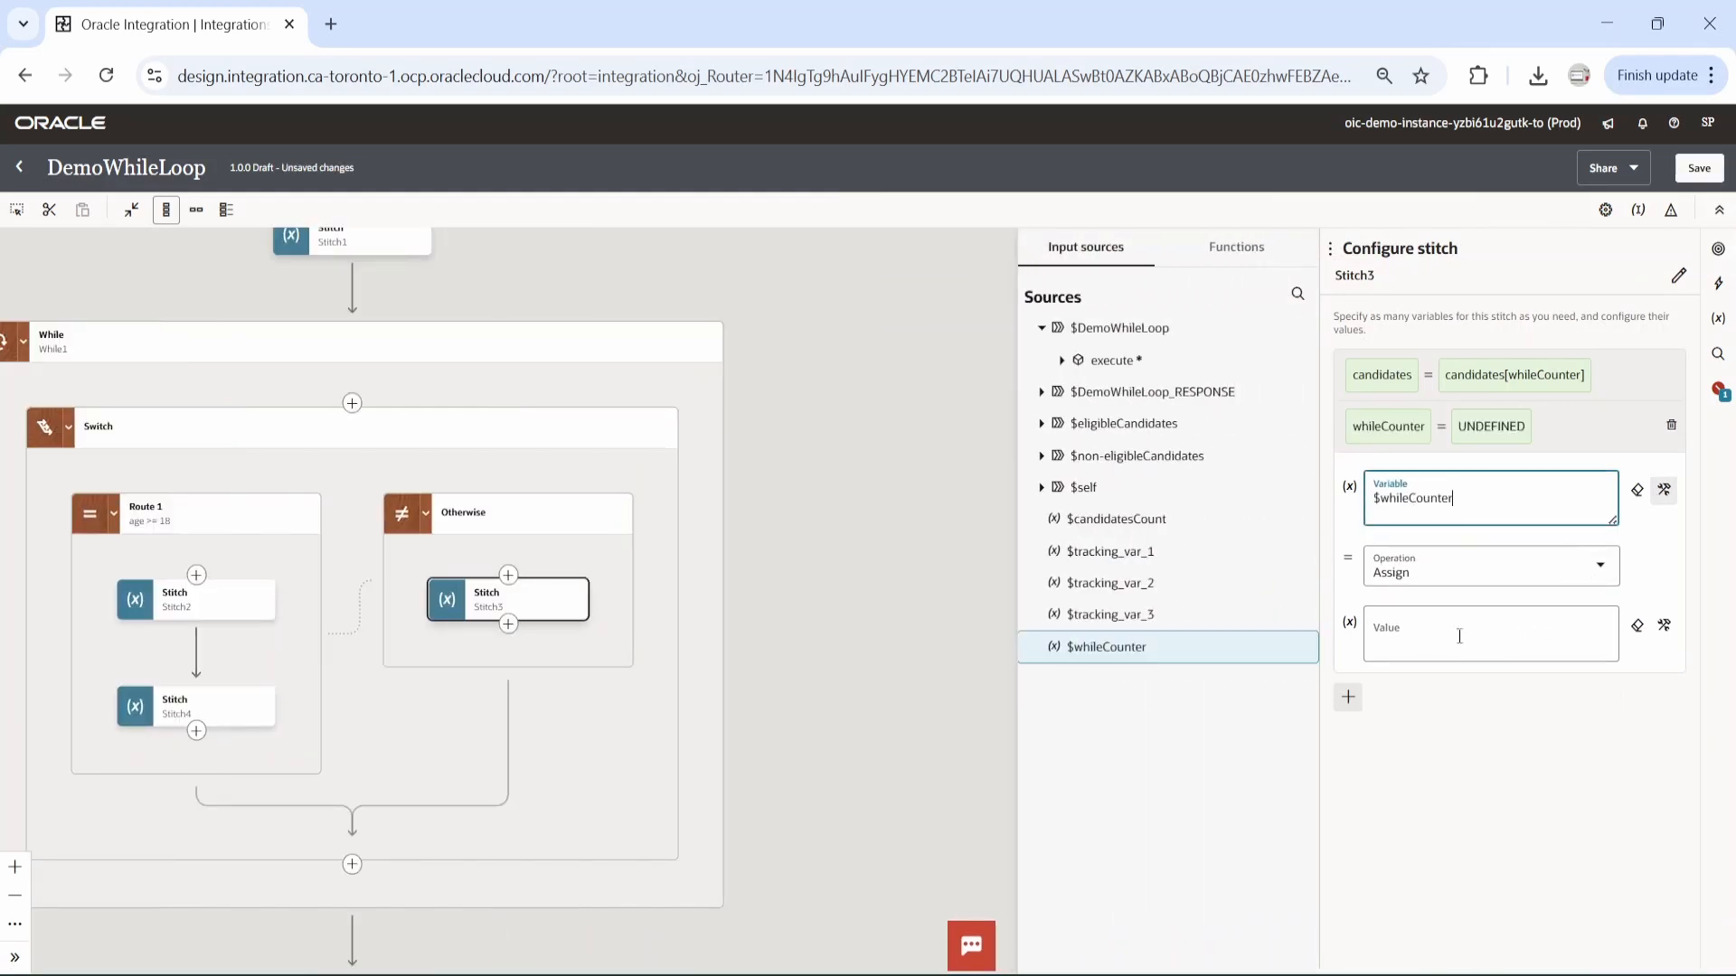
# Set the value of the Otherwise stitch's whileCounter assignment to $whileCounter+1 and save the integration.
pyautogui.moveTo(1139, 645); pyautogui.dragTo(1418, 646)
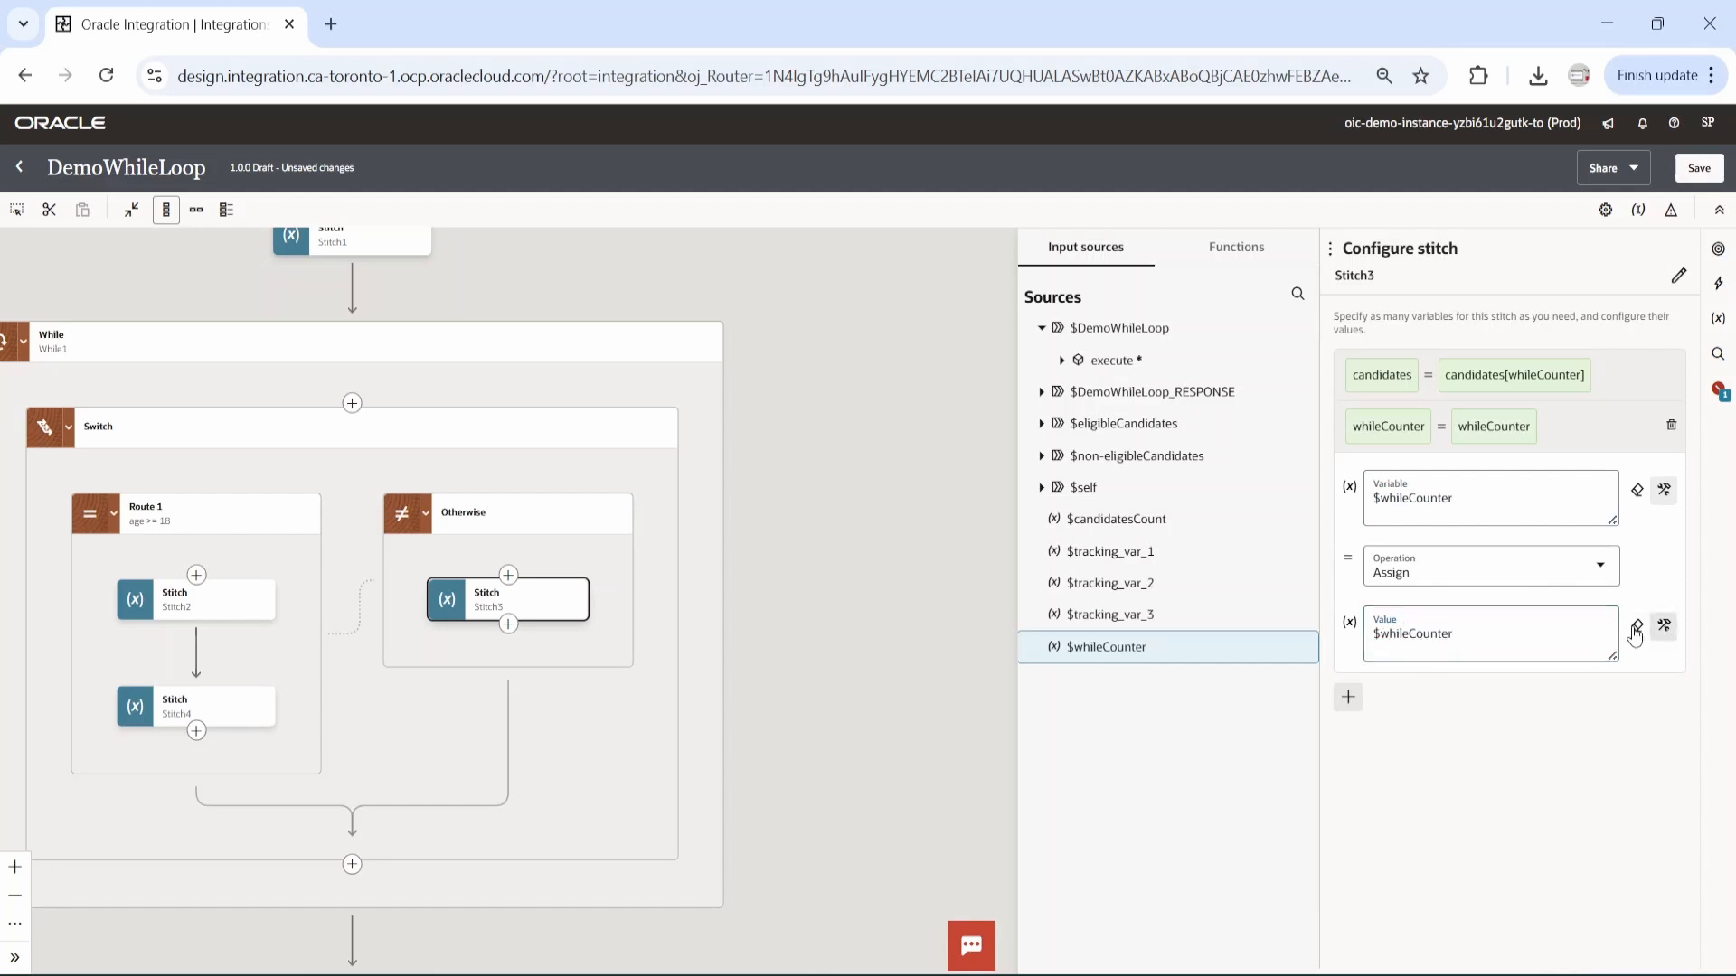
pyautogui.click(1478, 634)
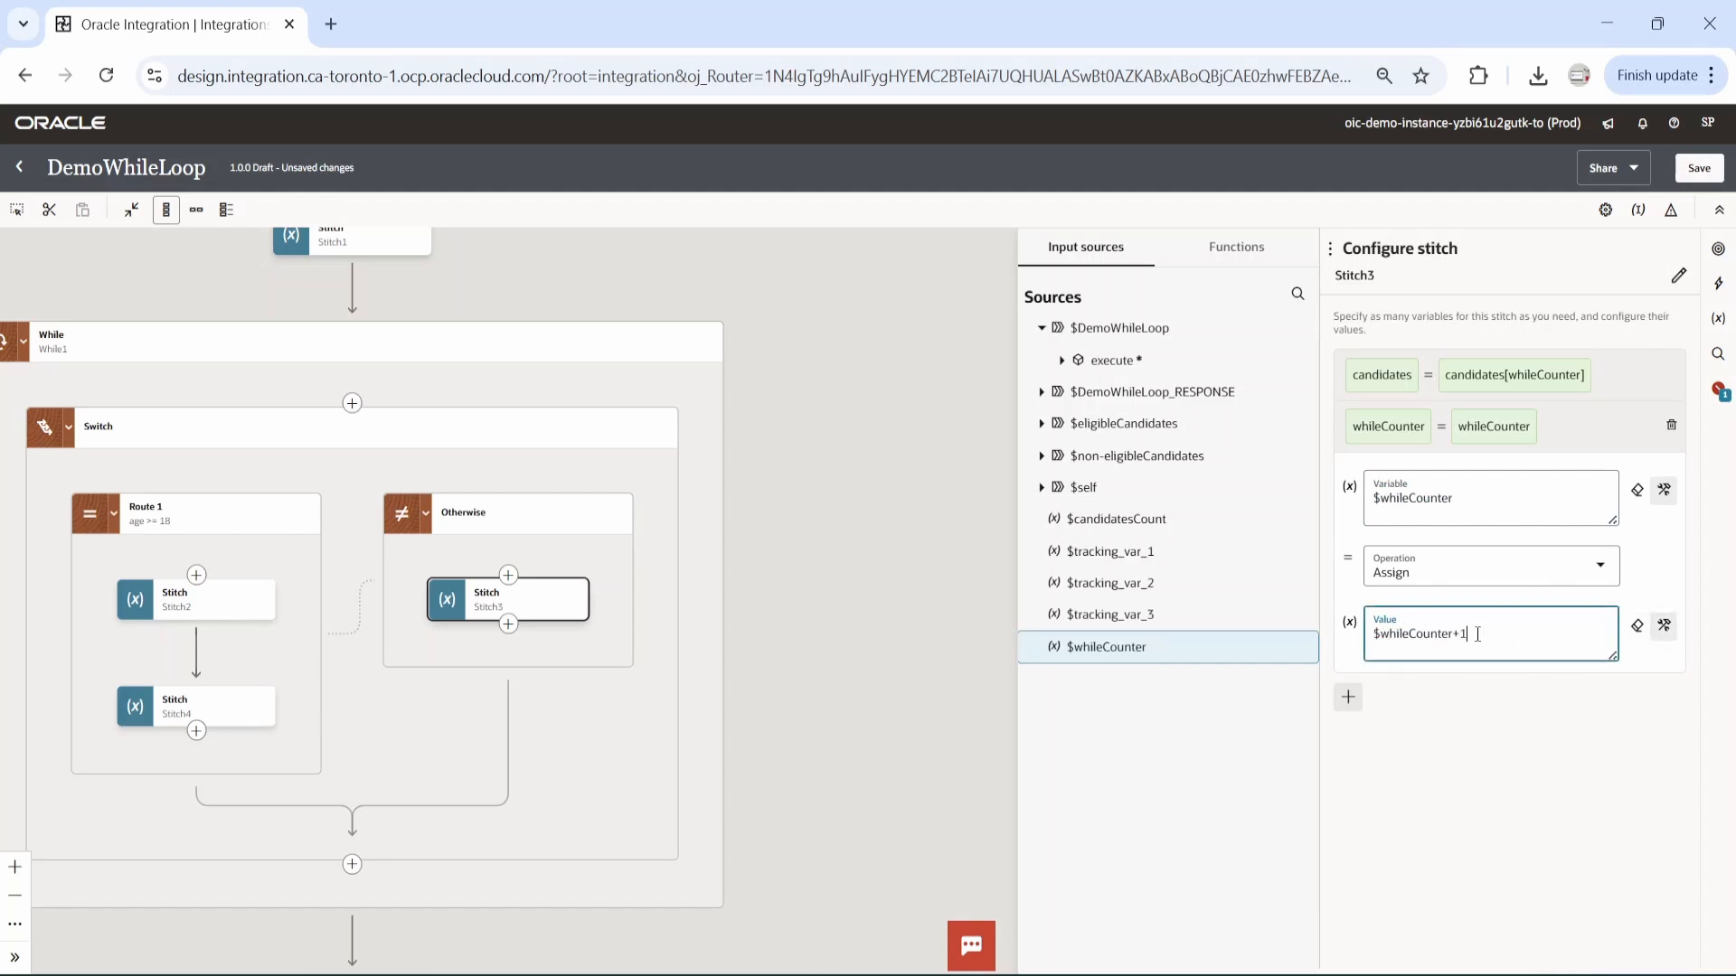
pyautogui.click(1699, 170)
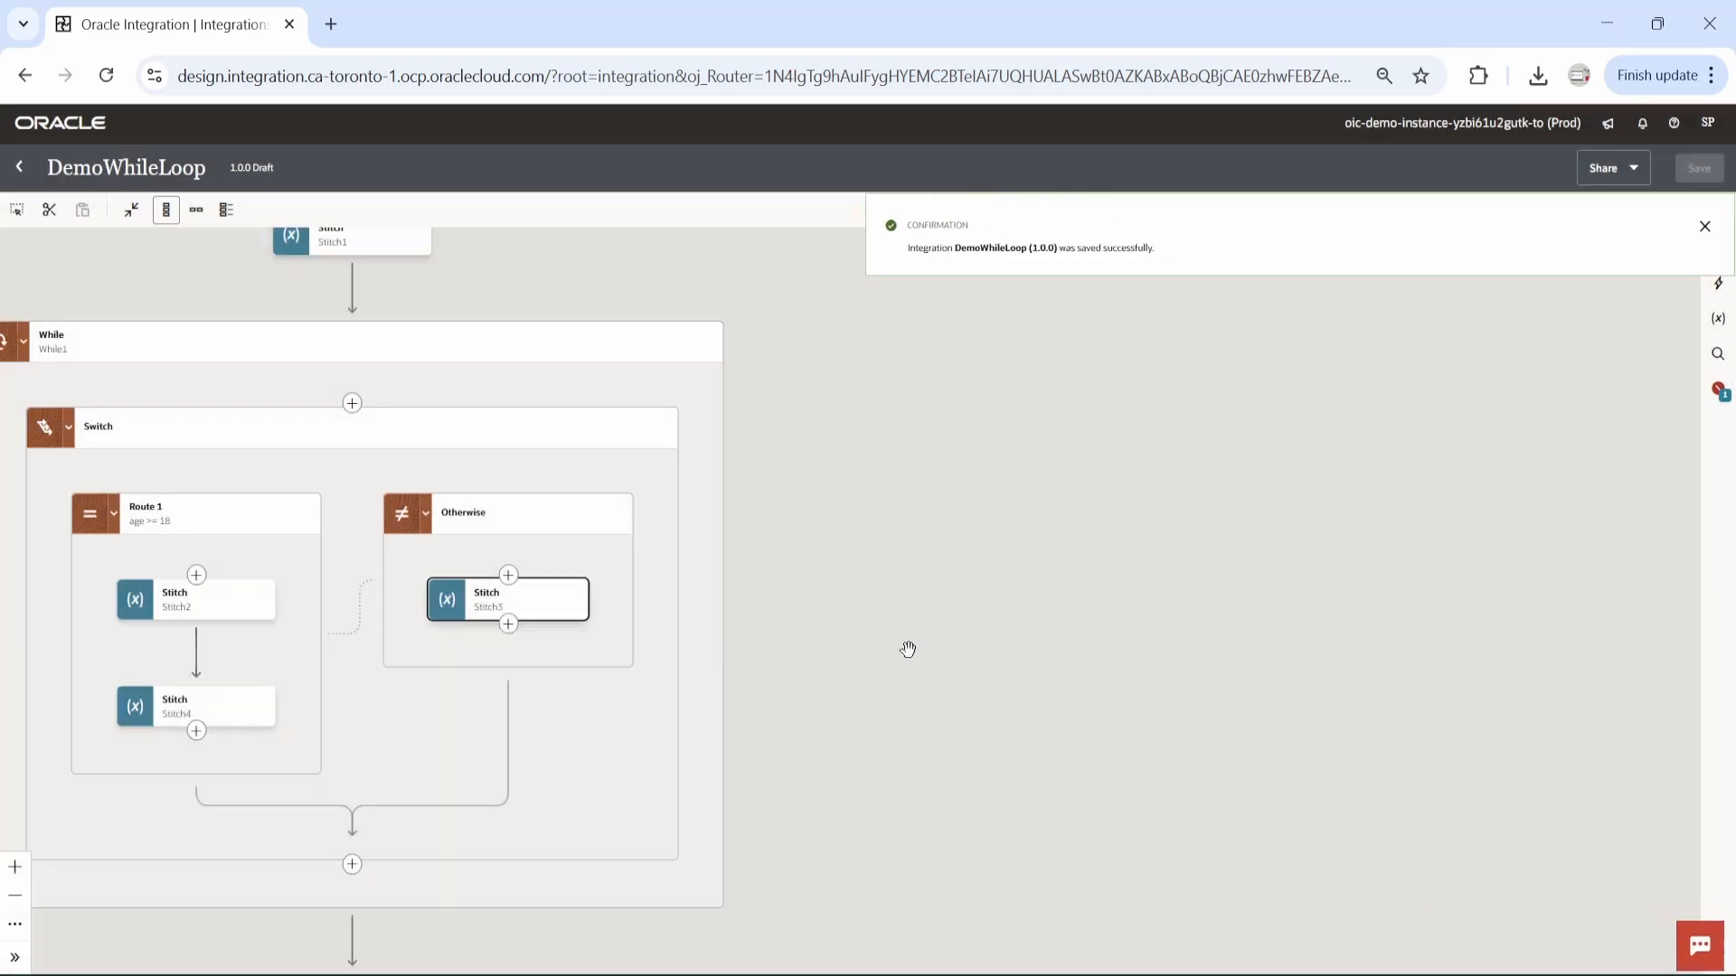
# Open the DemoWhileLoop map after the While loop for editing and dismiss the save confirmation.
pyautogui.moveTo(908, 649); pyautogui.dragTo(1093, 496)
pyautogui.scroll(-4, 1093, 496)
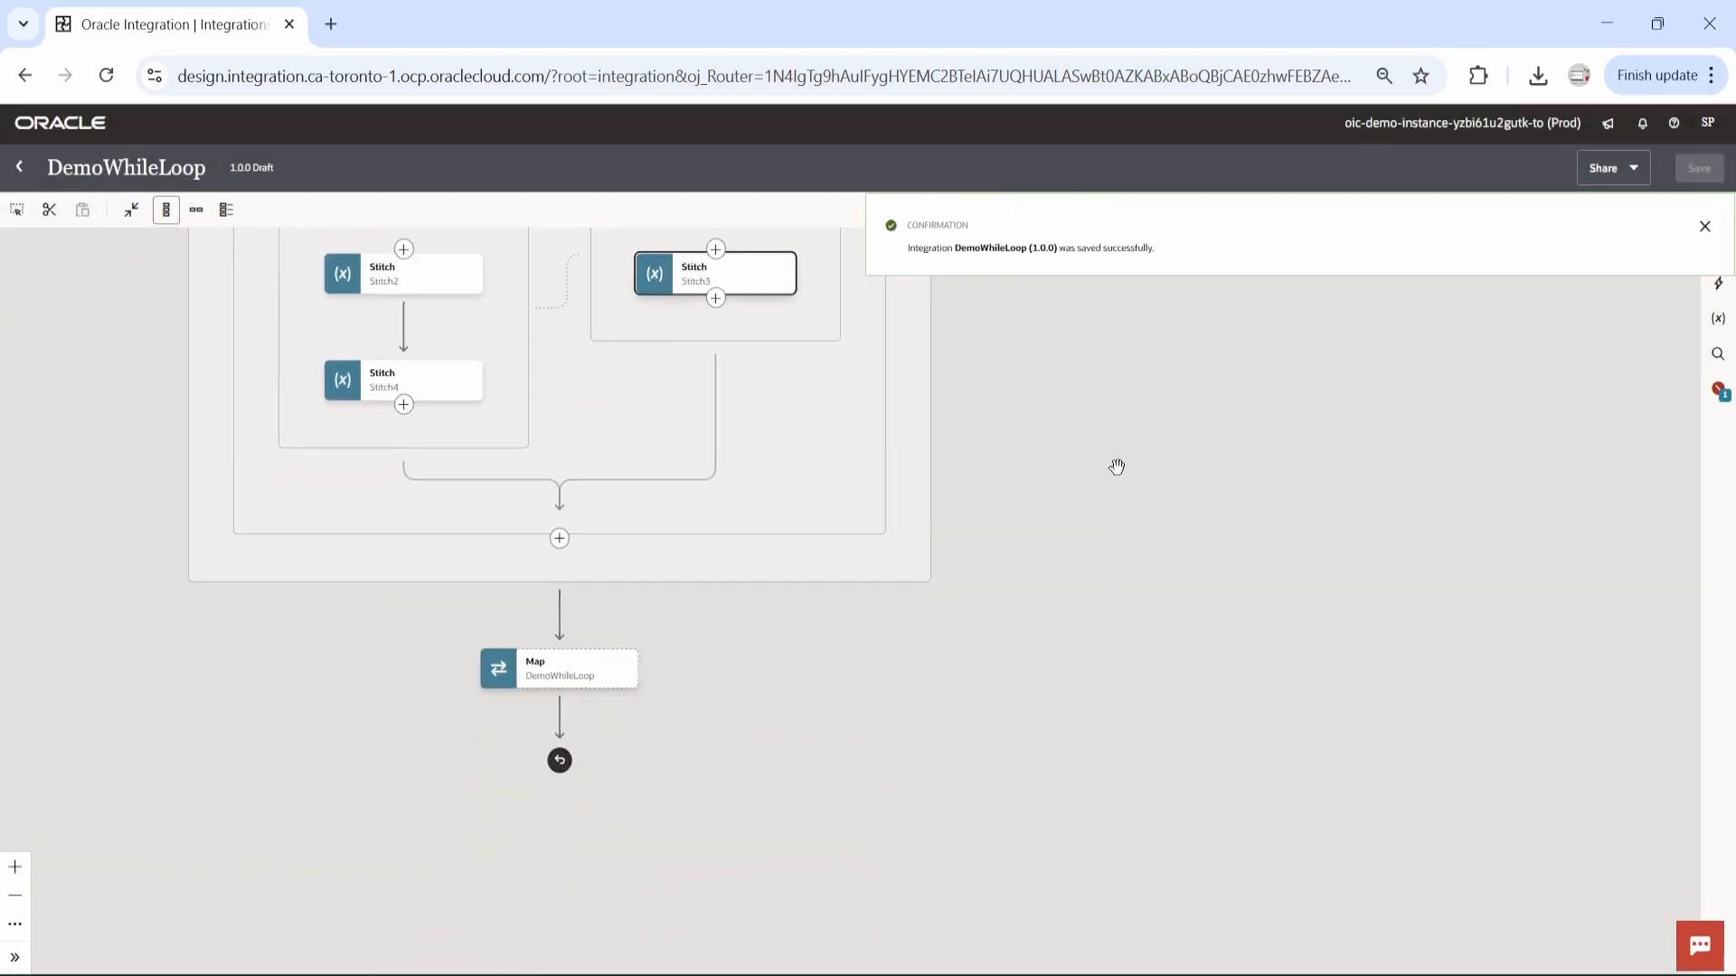
pyautogui.click(640, 545)
pyautogui.click(680, 584)
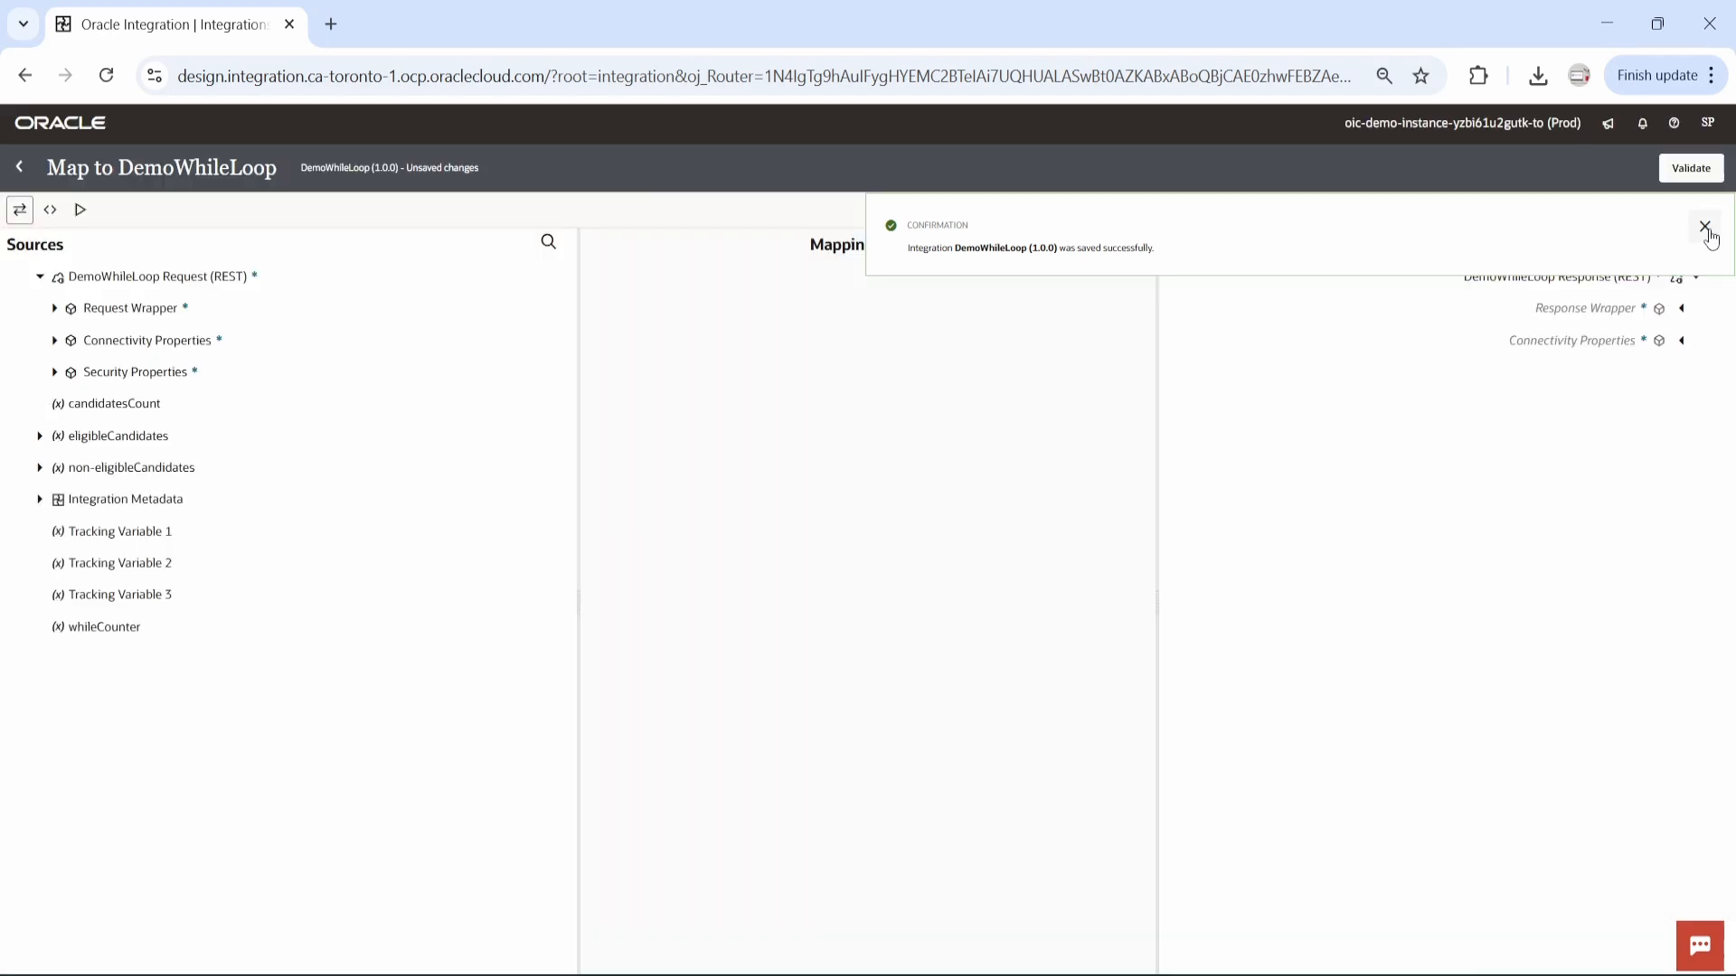
pyautogui.click(1704, 227)
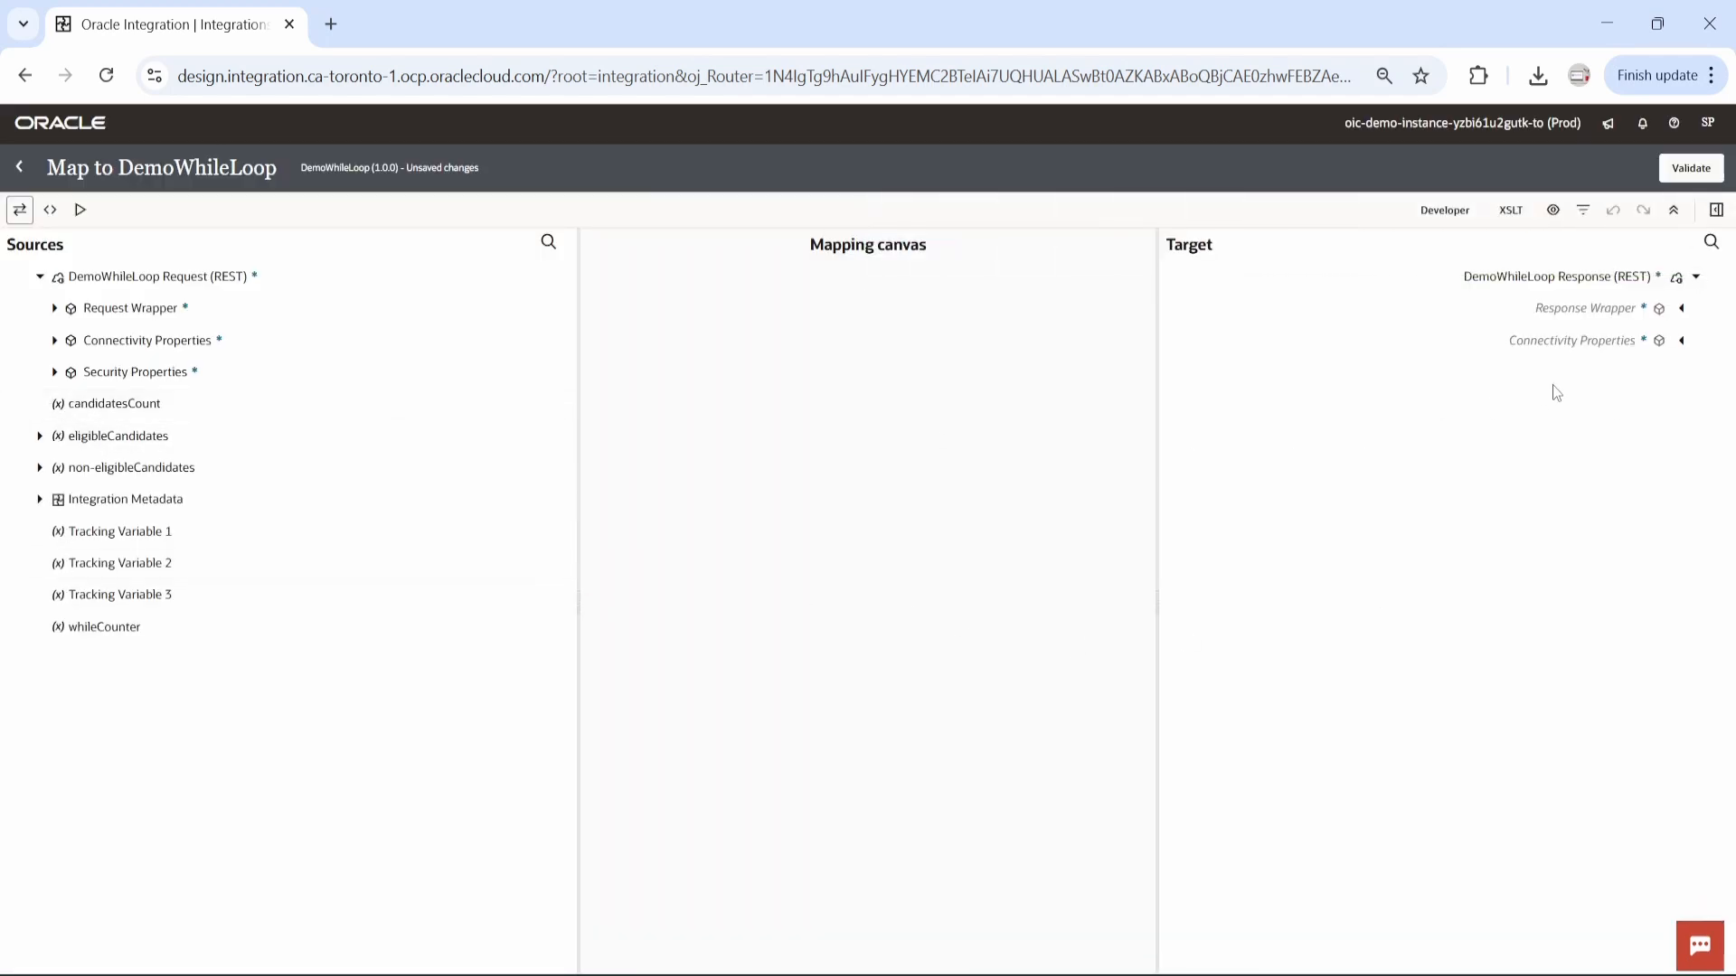
# Map Candidates, Name and Age of the eligibleCandidates variable to Eligible Candidates, Name and Age in the response.
pyautogui.click(1680, 310)
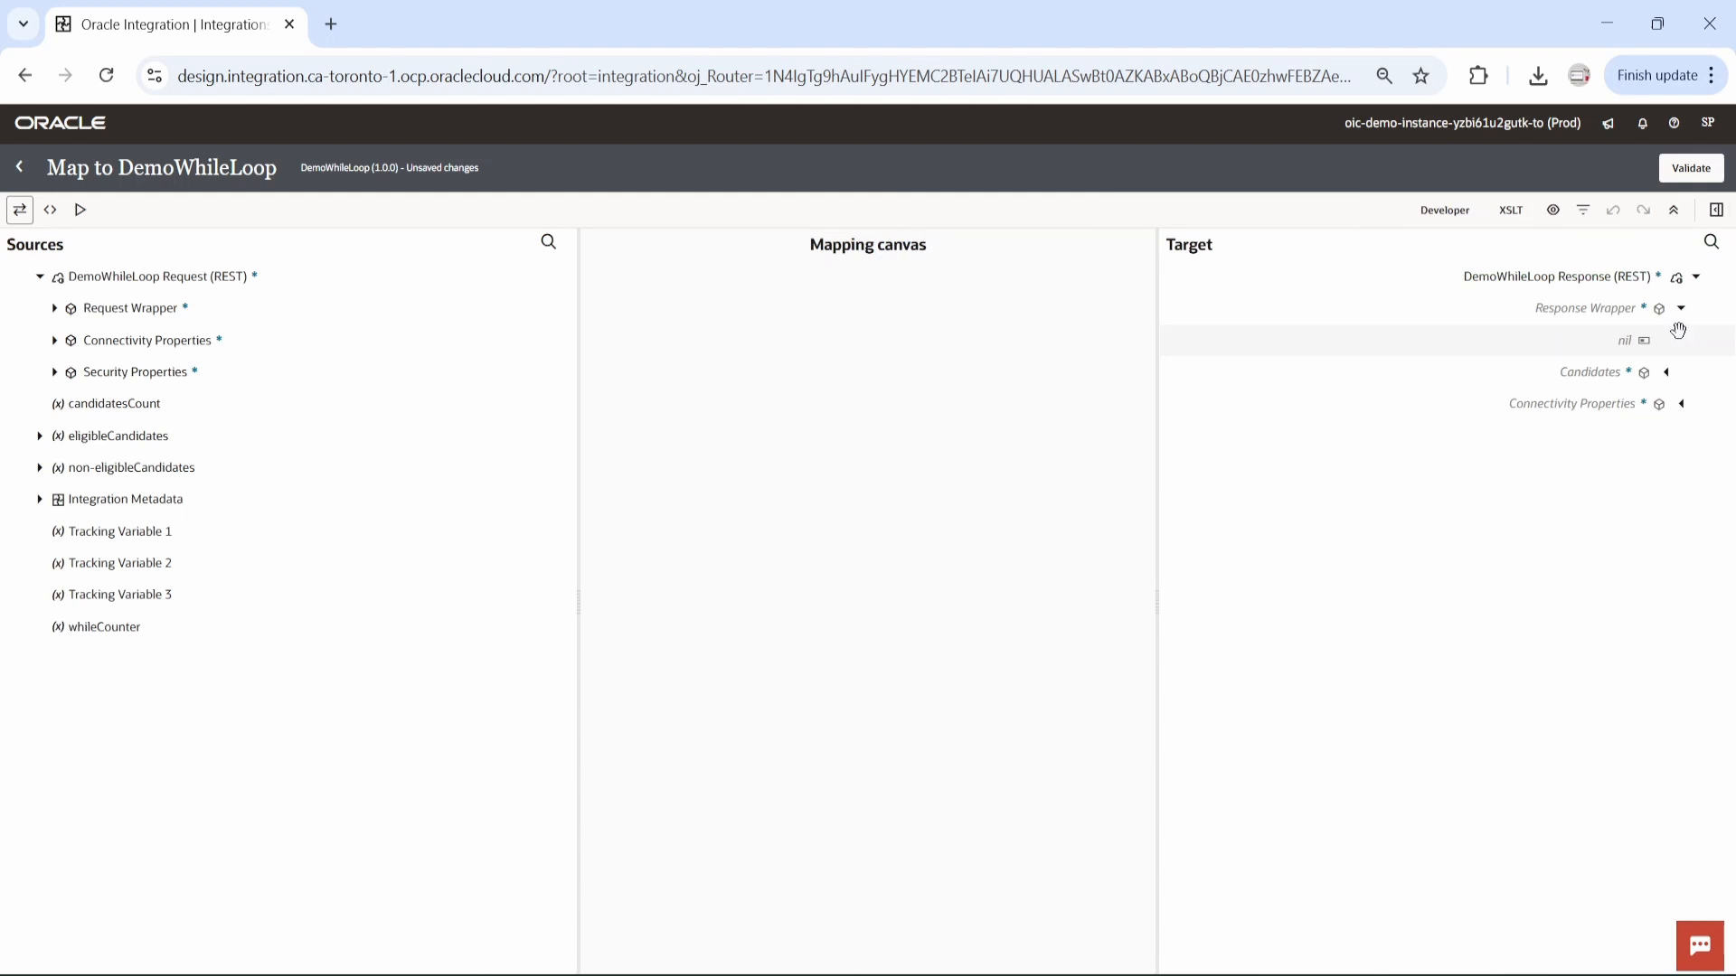
pyautogui.click(1665, 371)
pyautogui.click(1653, 438)
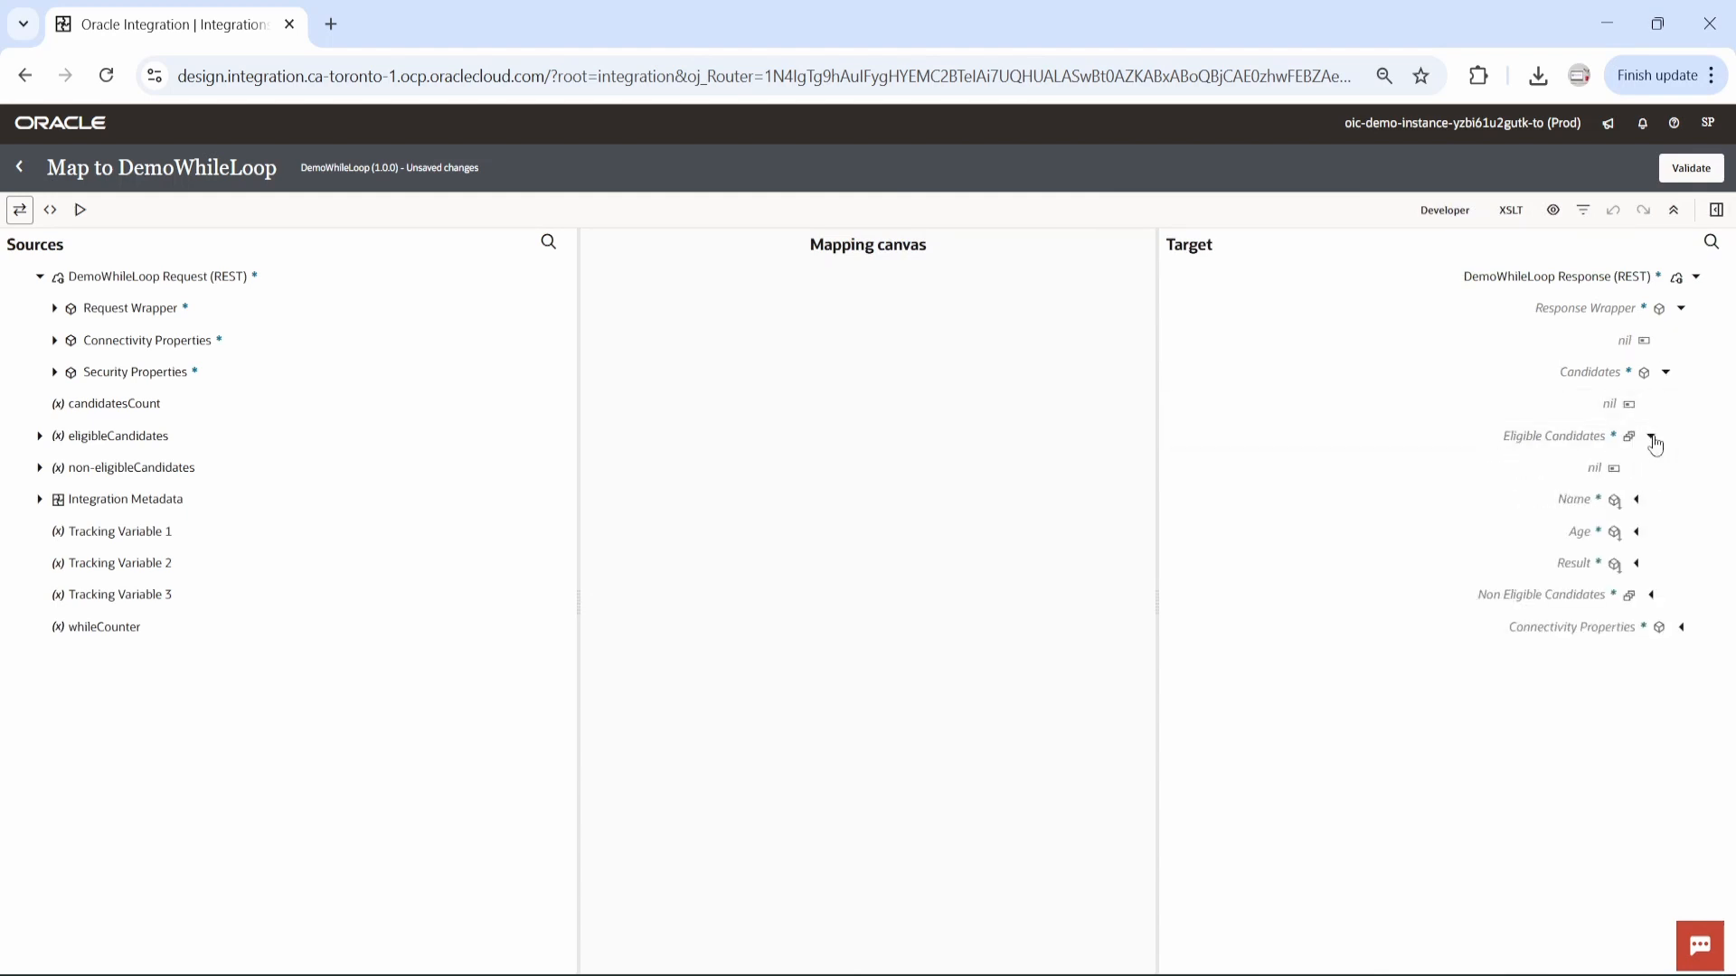
pyautogui.click(41, 438)
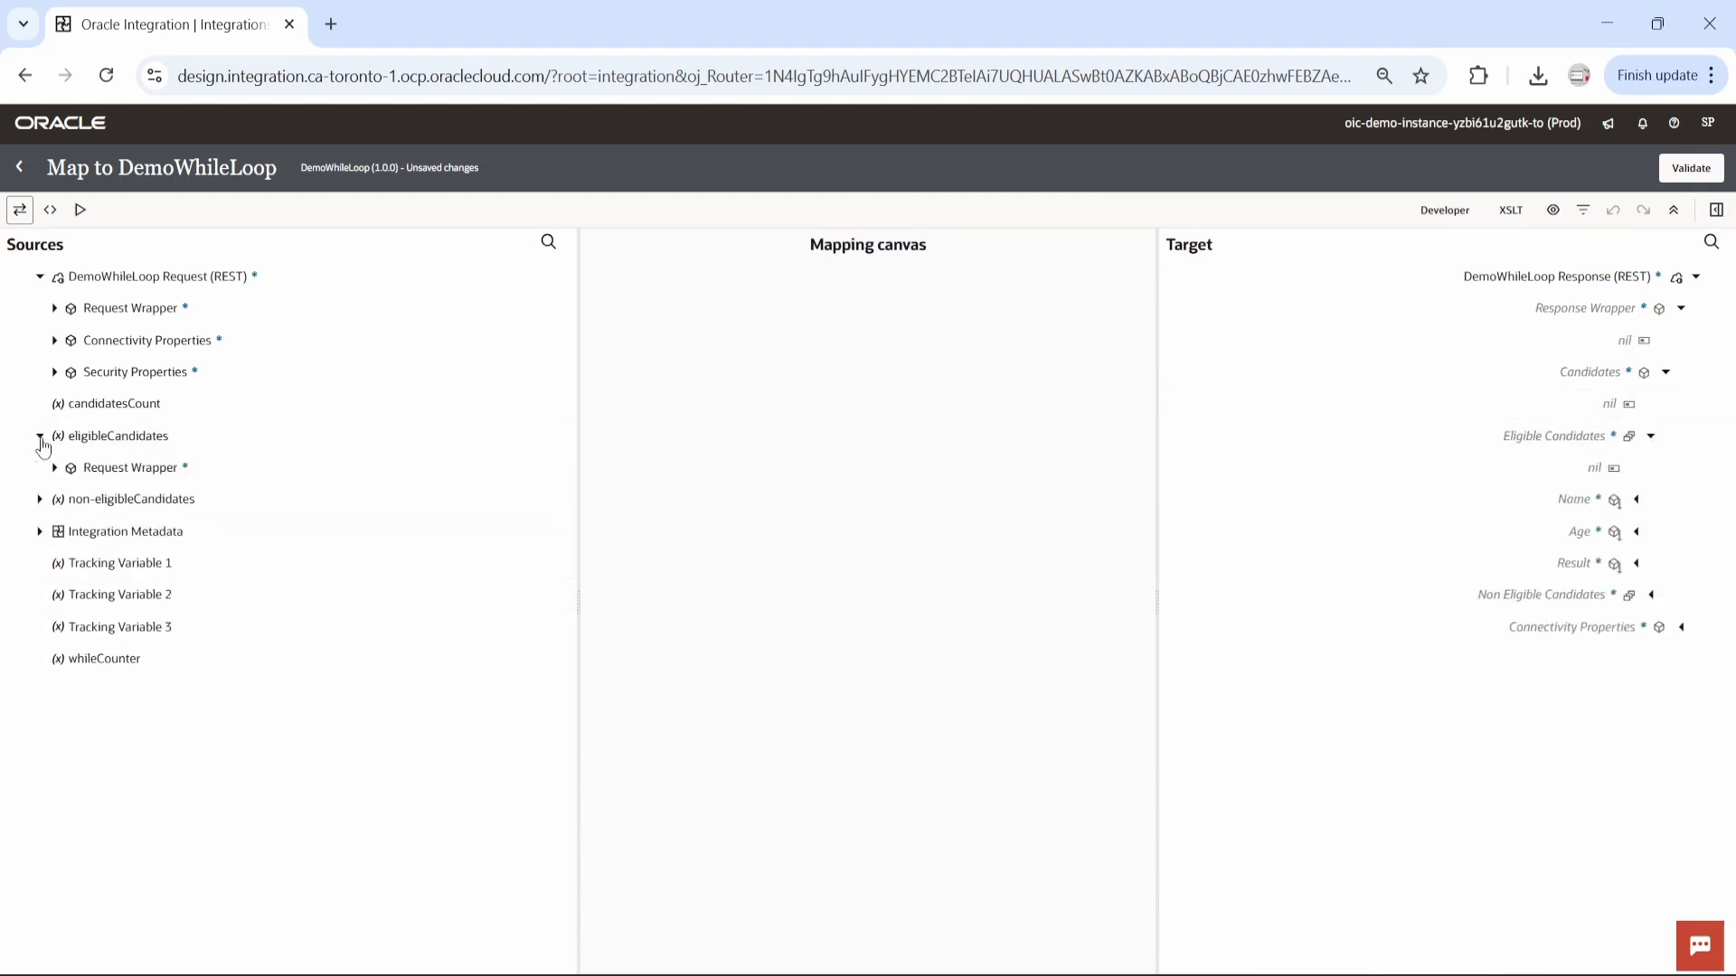
pyautogui.click(54, 469)
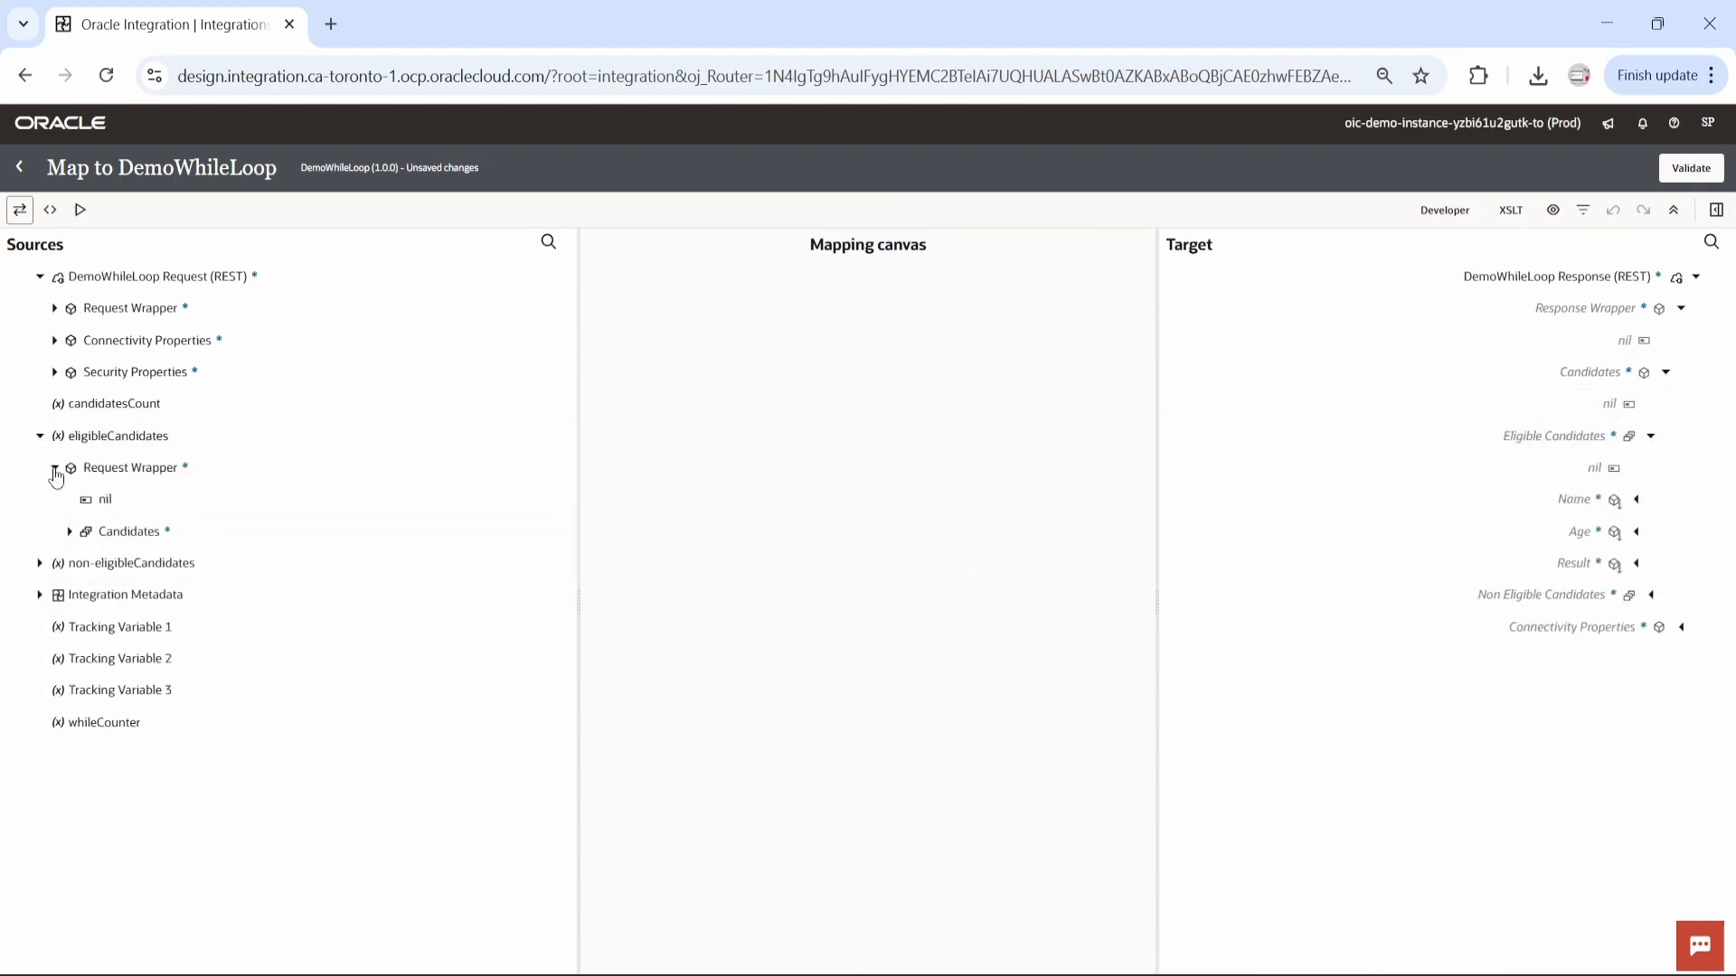
pyautogui.click(70, 532)
pyautogui.moveTo(136, 531); pyautogui.dragTo(1494, 430)
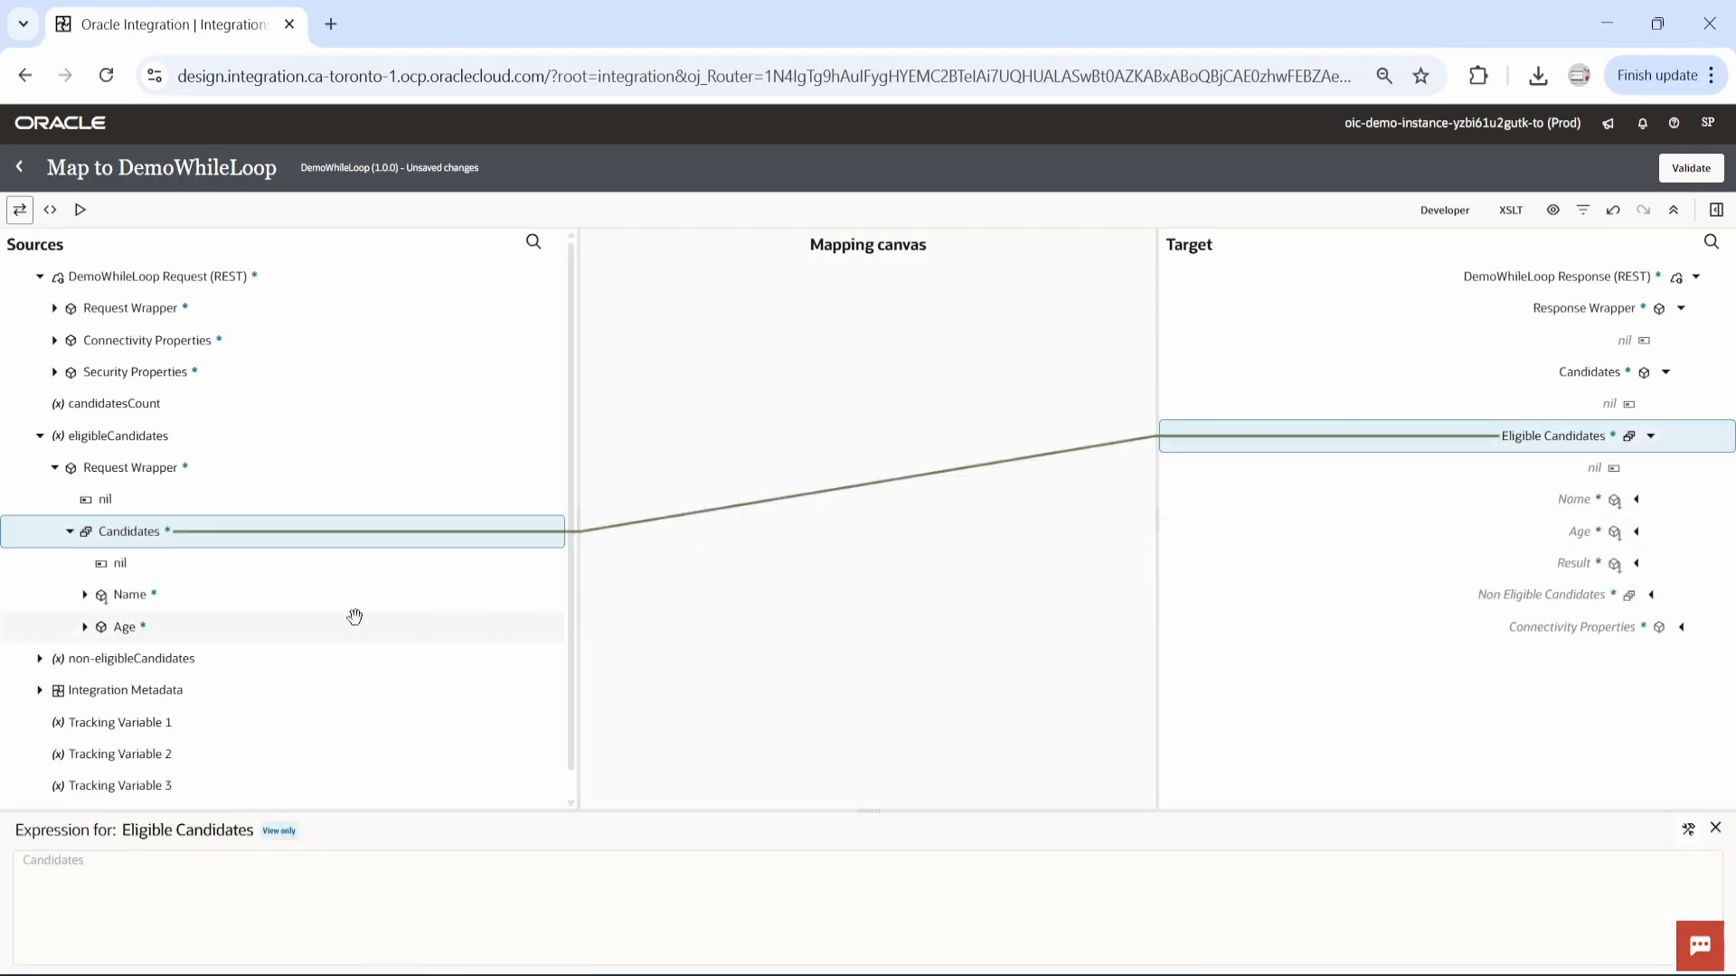
pyautogui.moveTo(194, 593); pyautogui.dragTo(1581, 493)
pyautogui.moveTo(134, 625); pyautogui.dragTo(1573, 533)
# Create the Result target node under Eligible Candidates and set its expression to 'Accepted'.
pyautogui.rightClick(1574, 566)
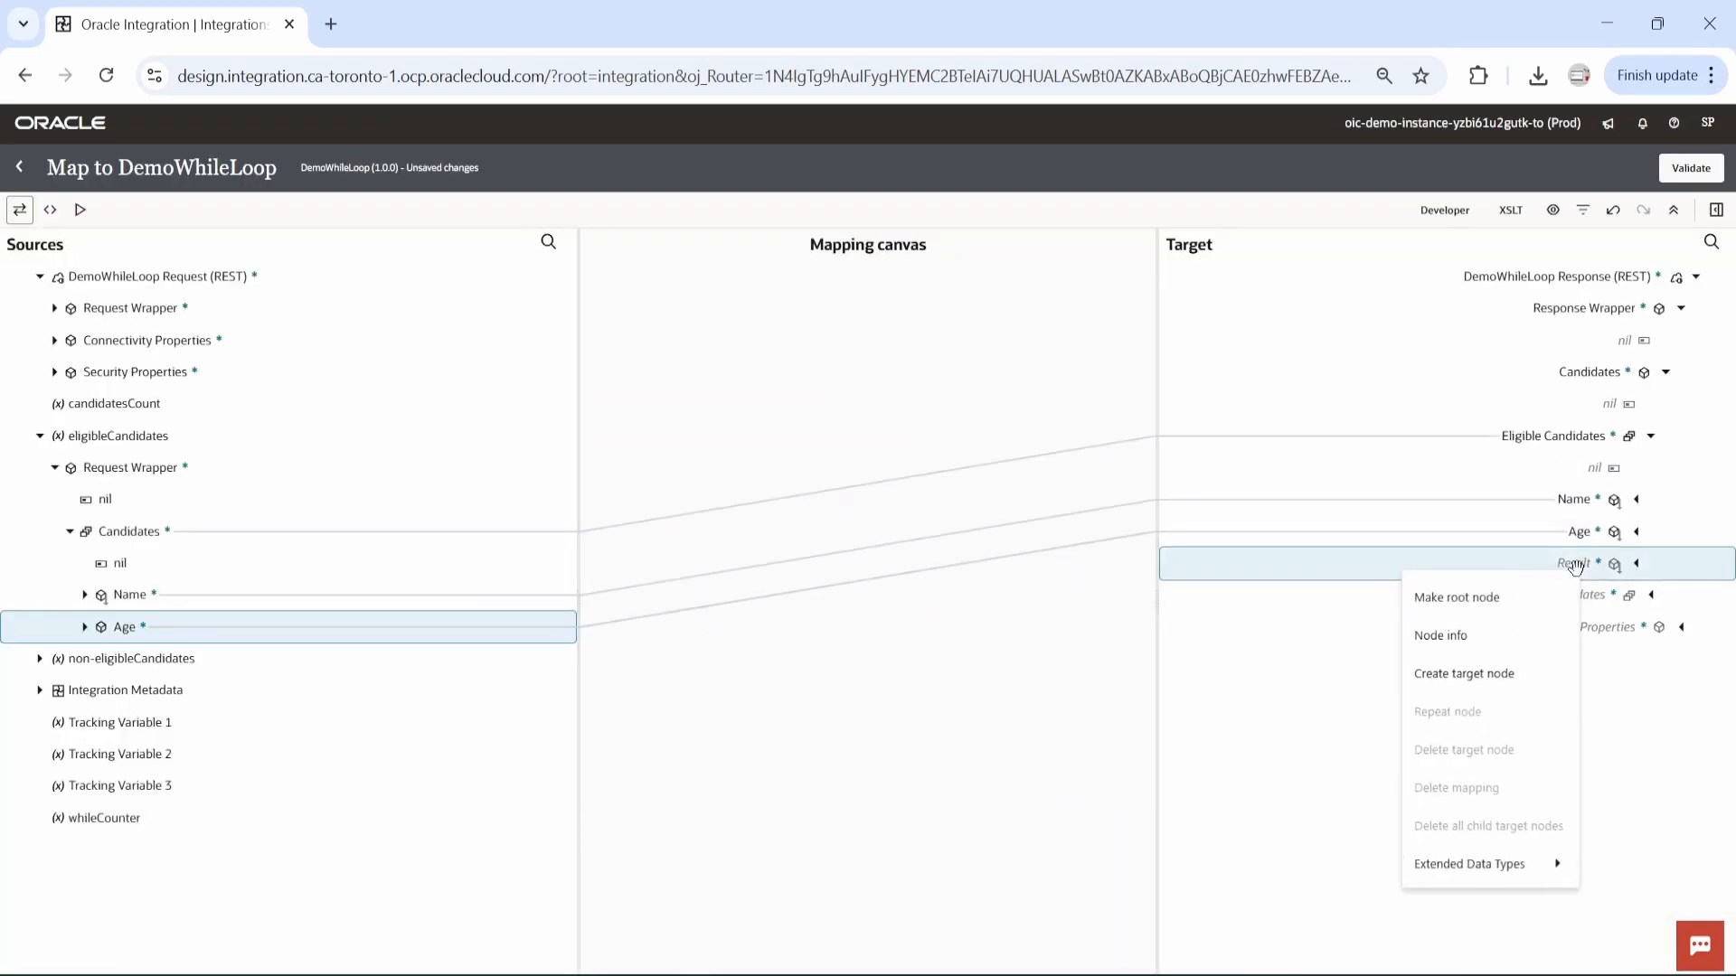
pyautogui.click(785, 857)
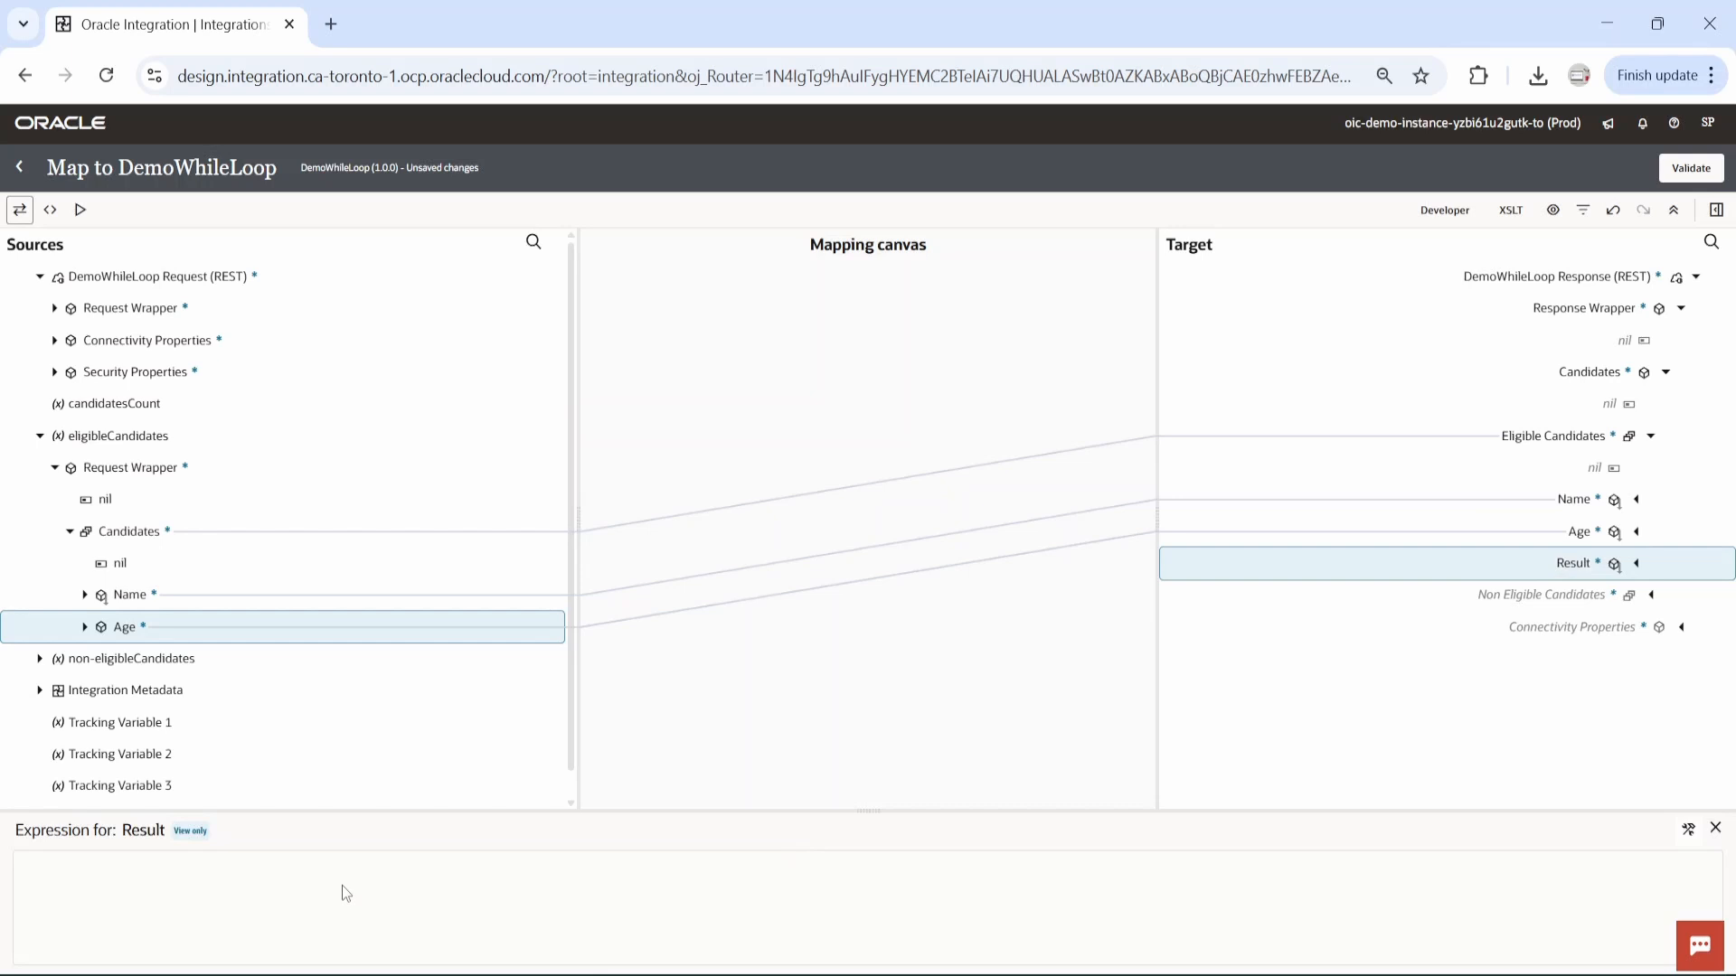
pyautogui.click(1688, 829)
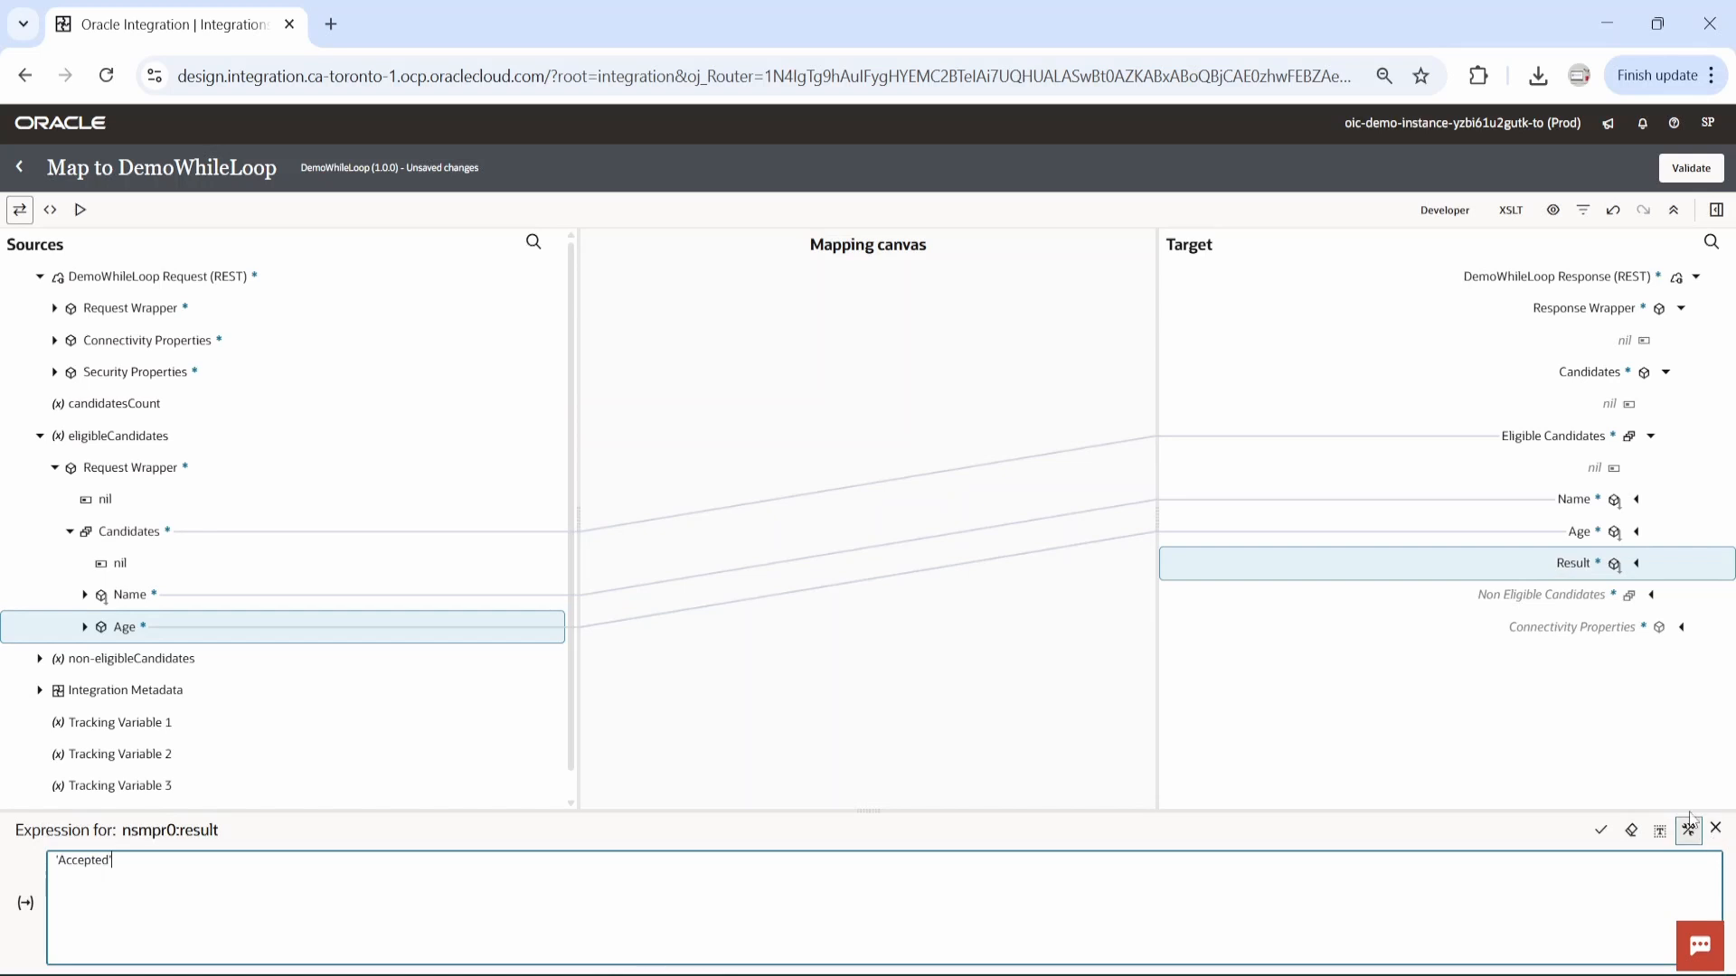
pyautogui.click(1601, 830)
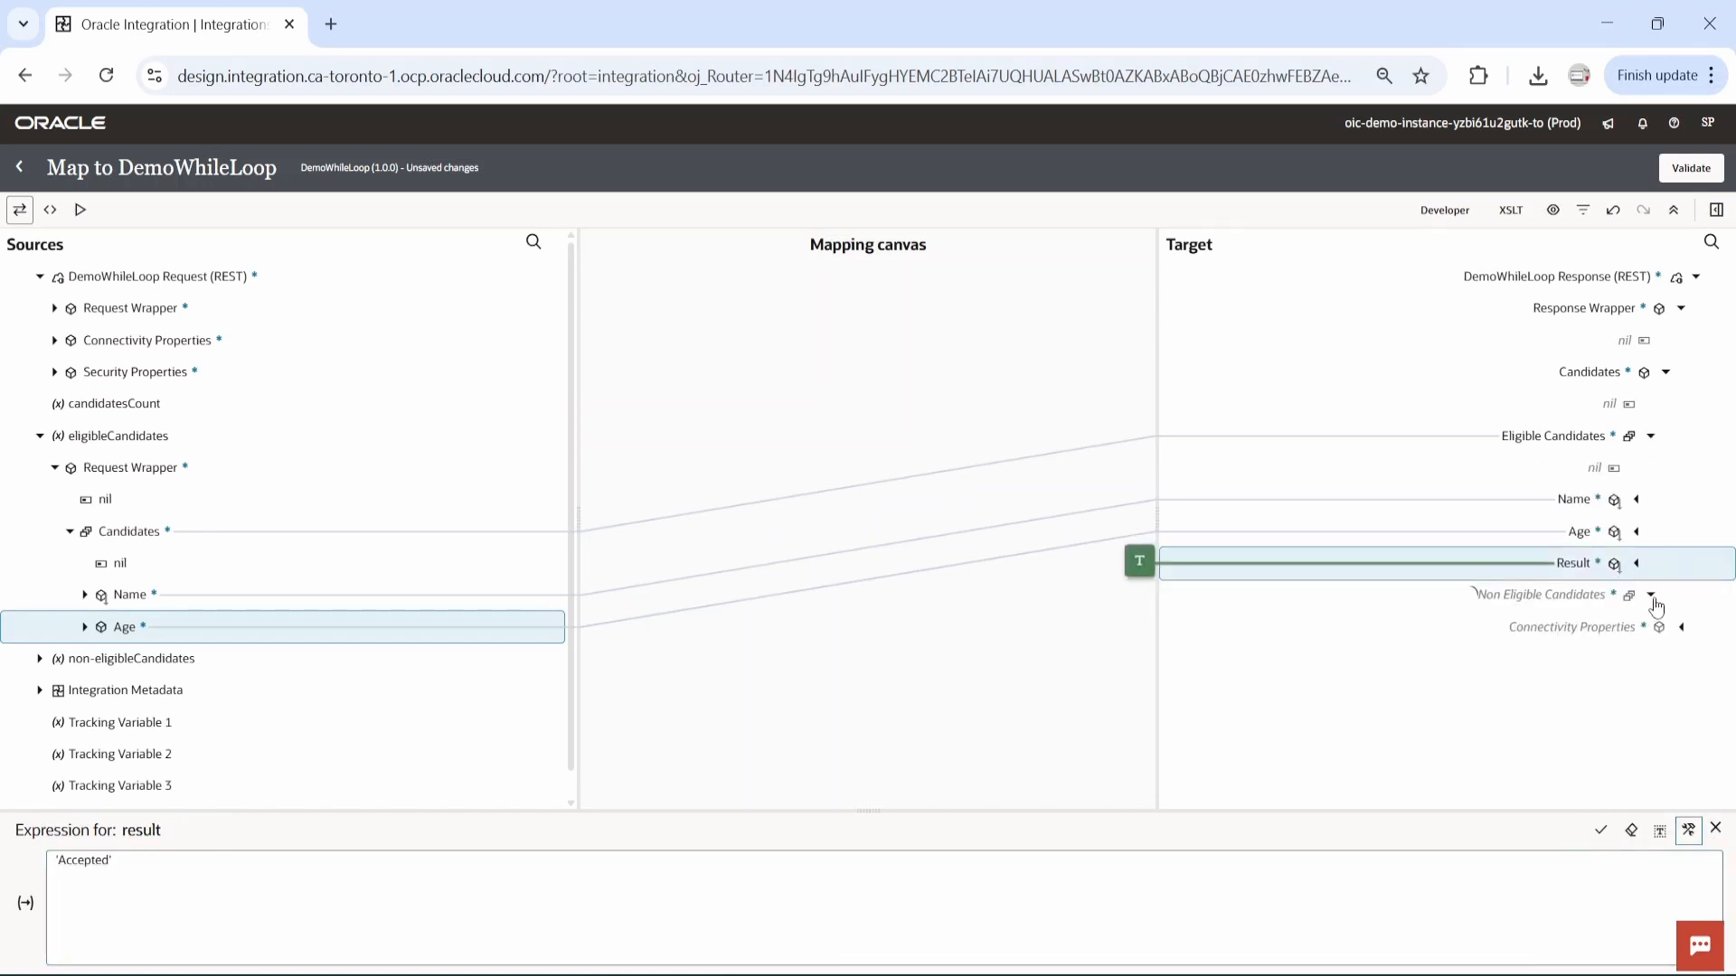
# Map Candidates, Name and Age of the non-eligibleCandidates variable to Non Eligible Candidates, Name and Age in the response.
pyautogui.click(1650, 594)
pyautogui.click(41, 659)
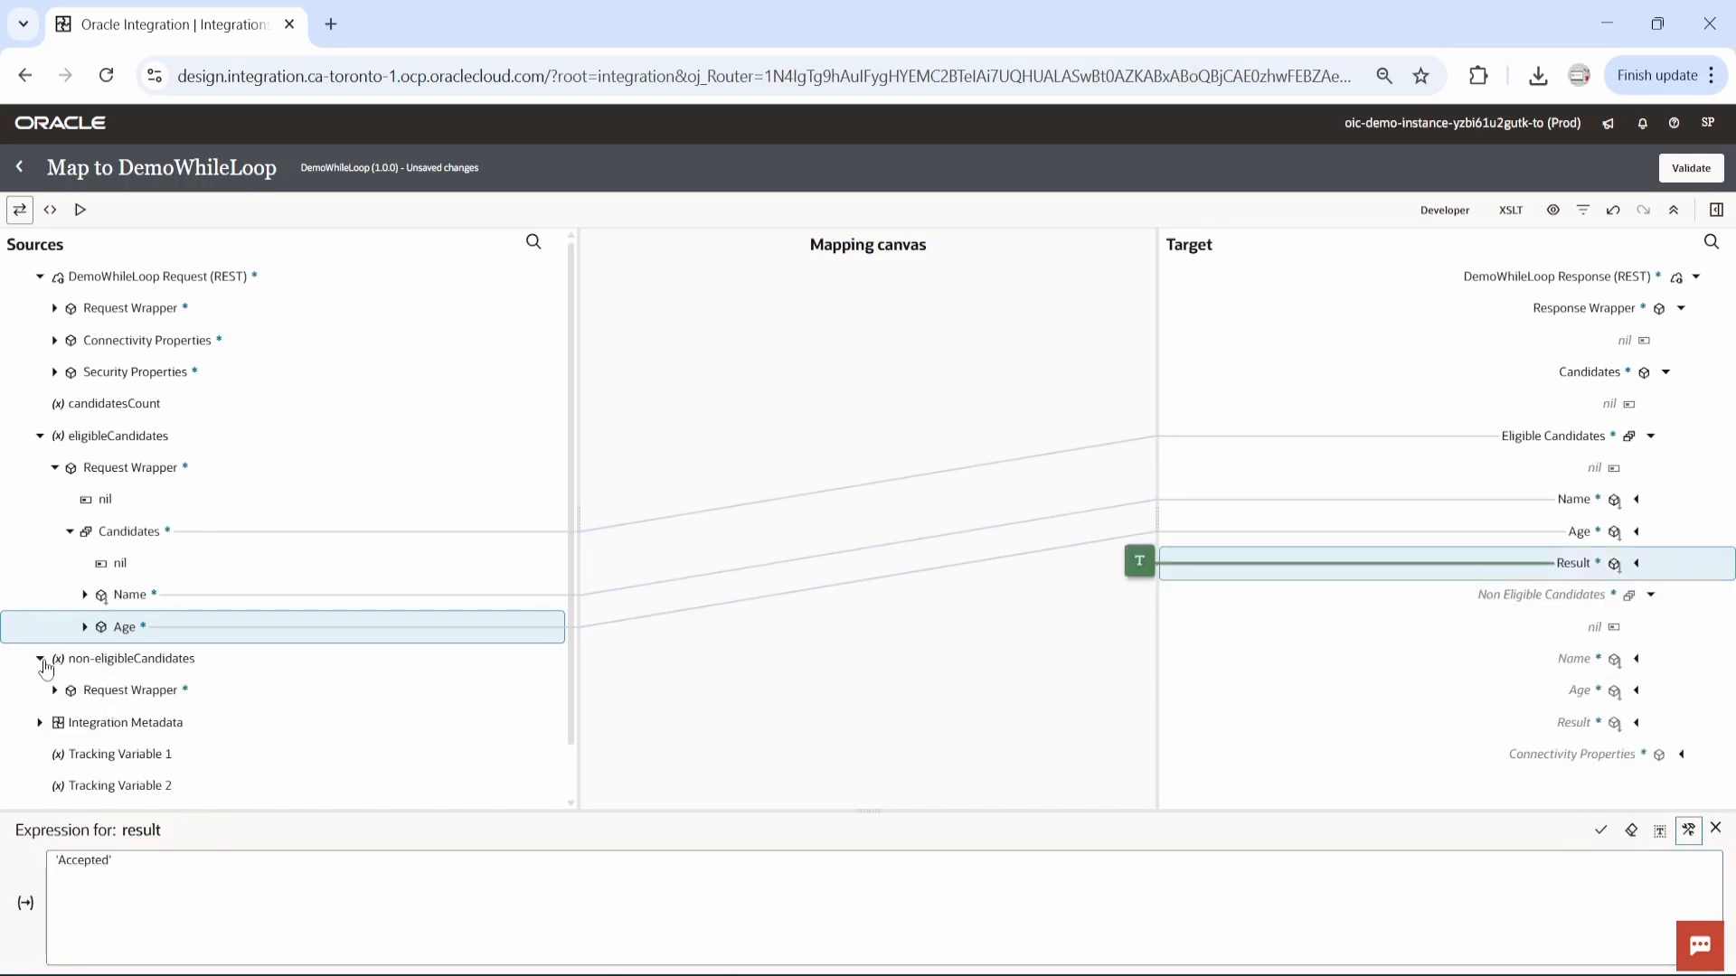
pyautogui.click(55, 690)
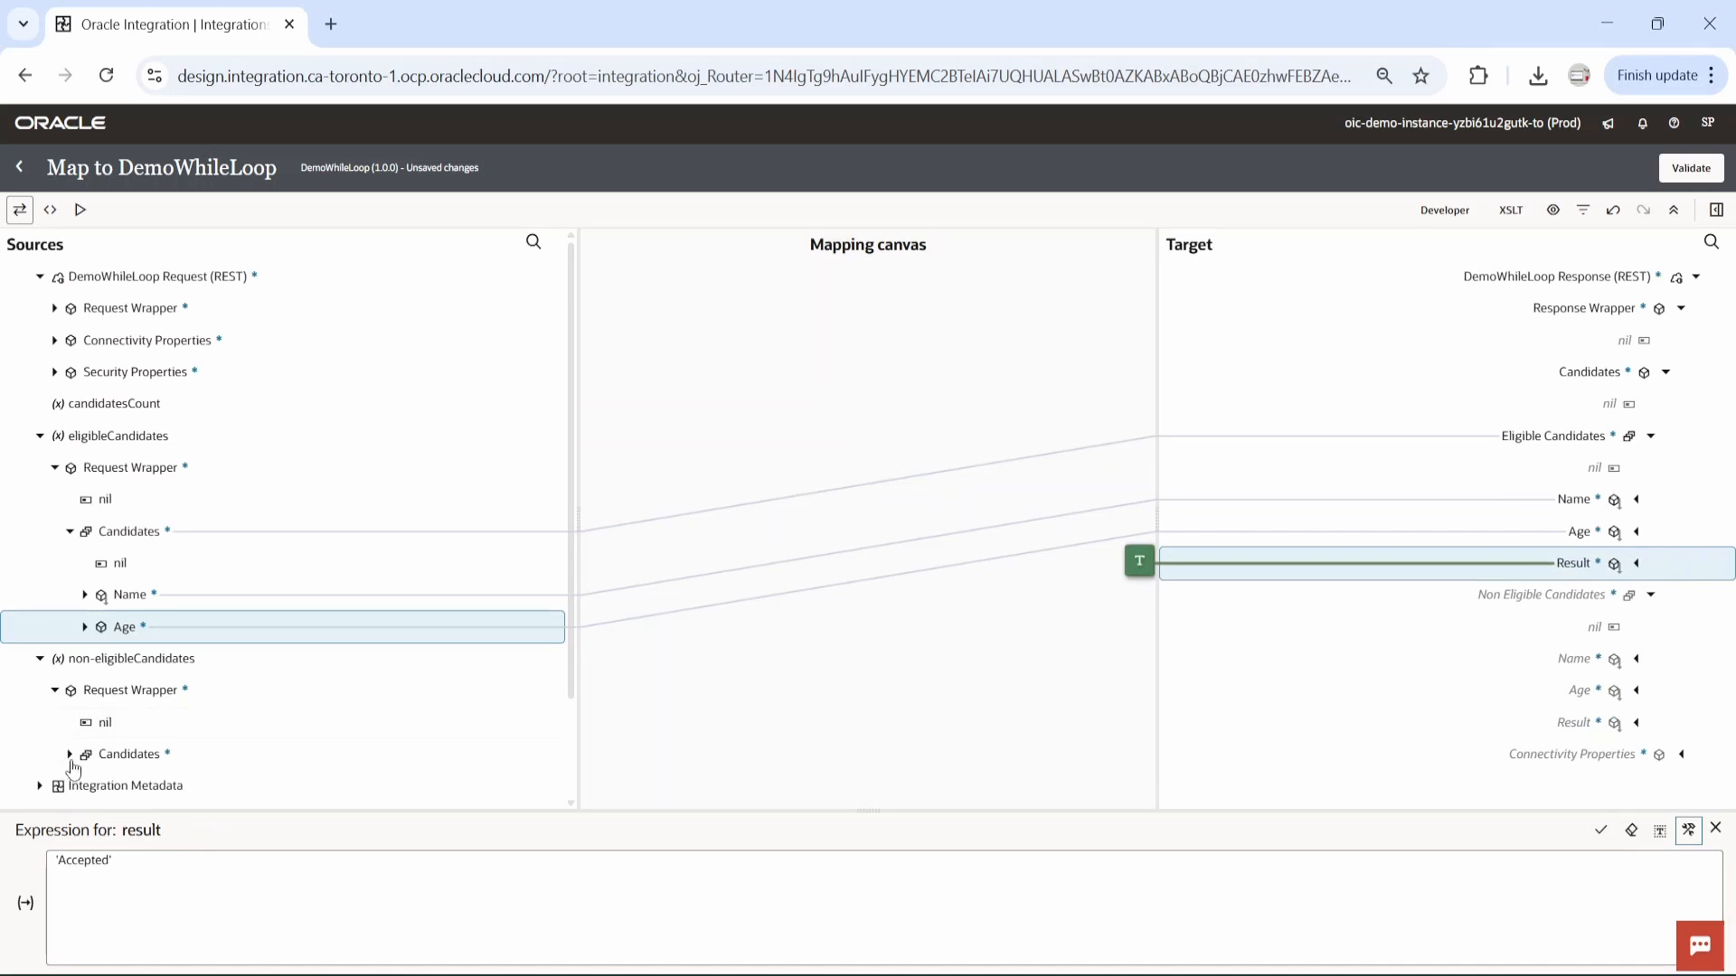
pyautogui.click(70, 754)
pyautogui.scroll(-3, 272, 633)
pyautogui.moveTo(144, 539); pyautogui.dragTo(1474, 598)
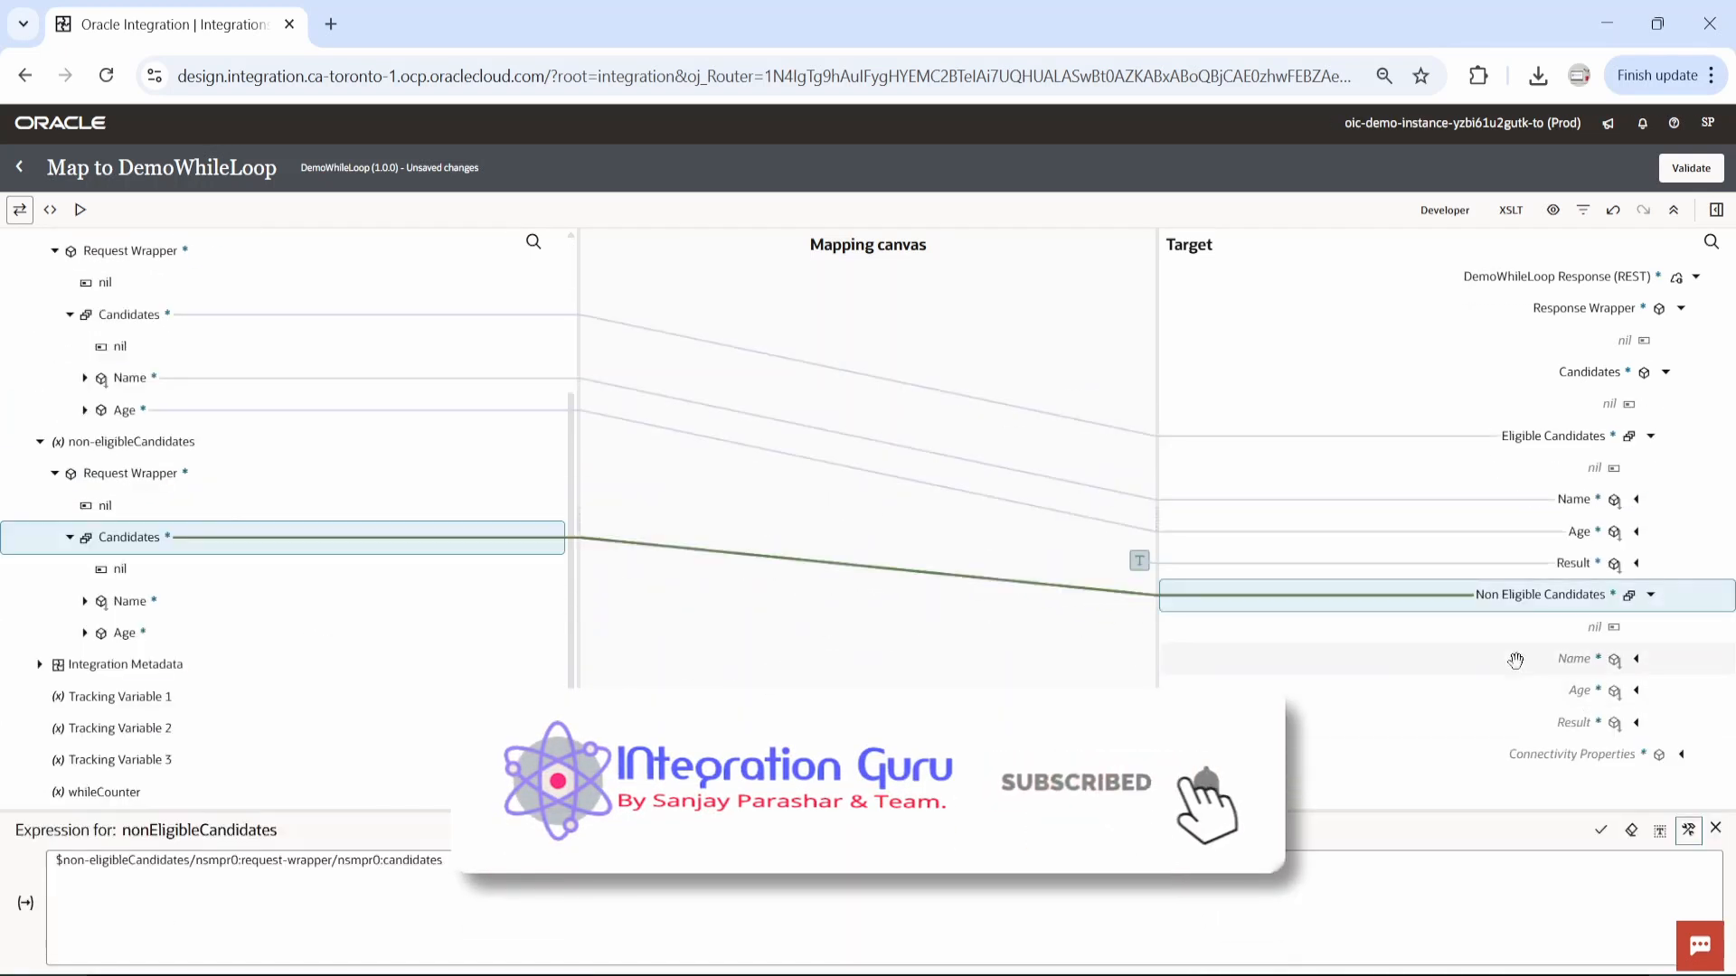
pyautogui.moveTo(159, 600); pyautogui.dragTo(1551, 663)
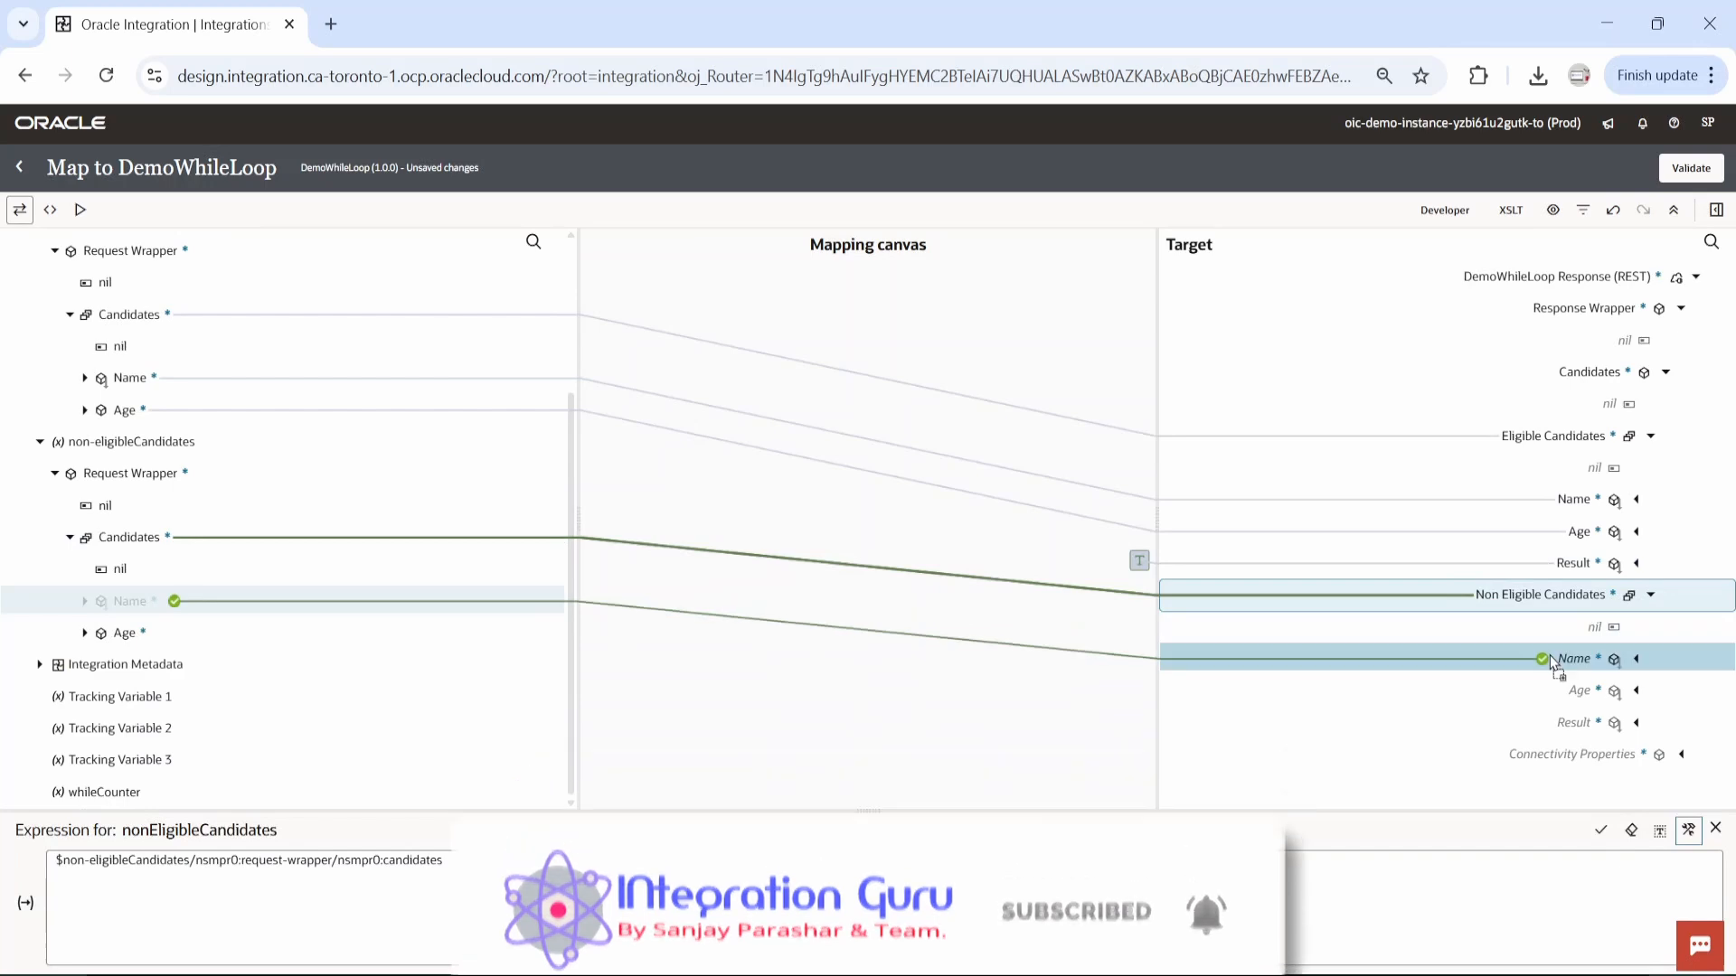
pyautogui.moveTo(128, 637); pyautogui.dragTo(1579, 722)
# Create the Result target node under Non Eligible Candidates with the expression 'Rejected', and validate the map before returning to the integration.
pyautogui.click(1578, 721)
pyautogui.rightClick(1578, 721)
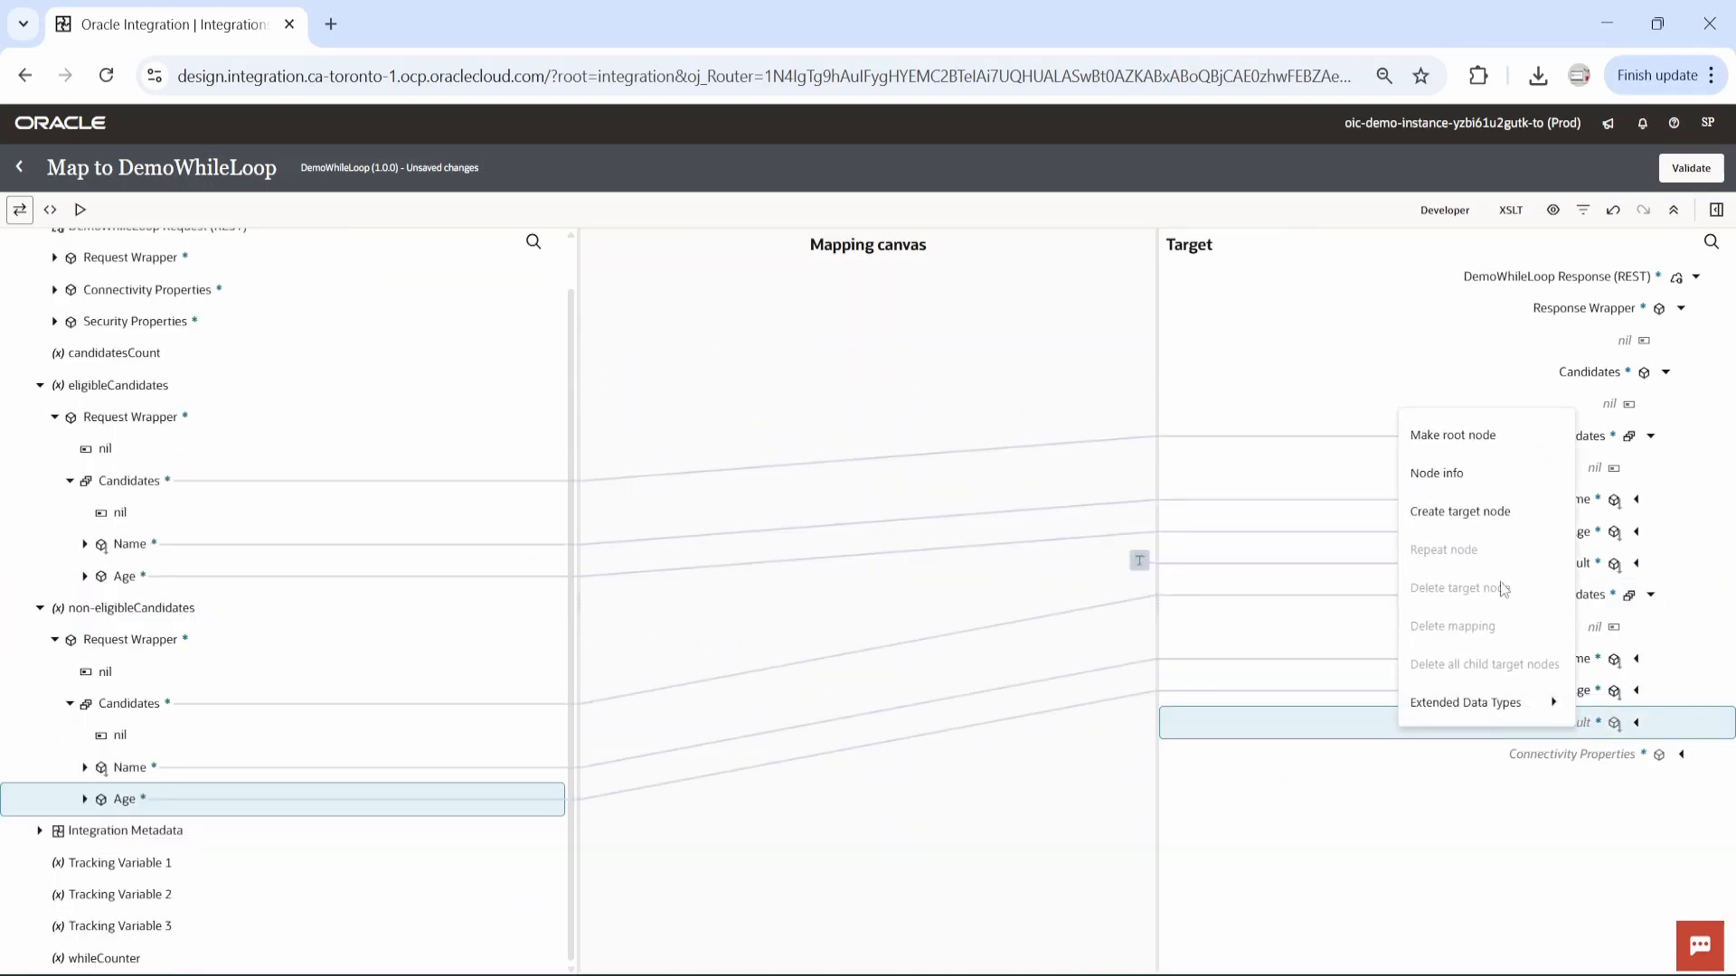
pyautogui.click(1460, 511)
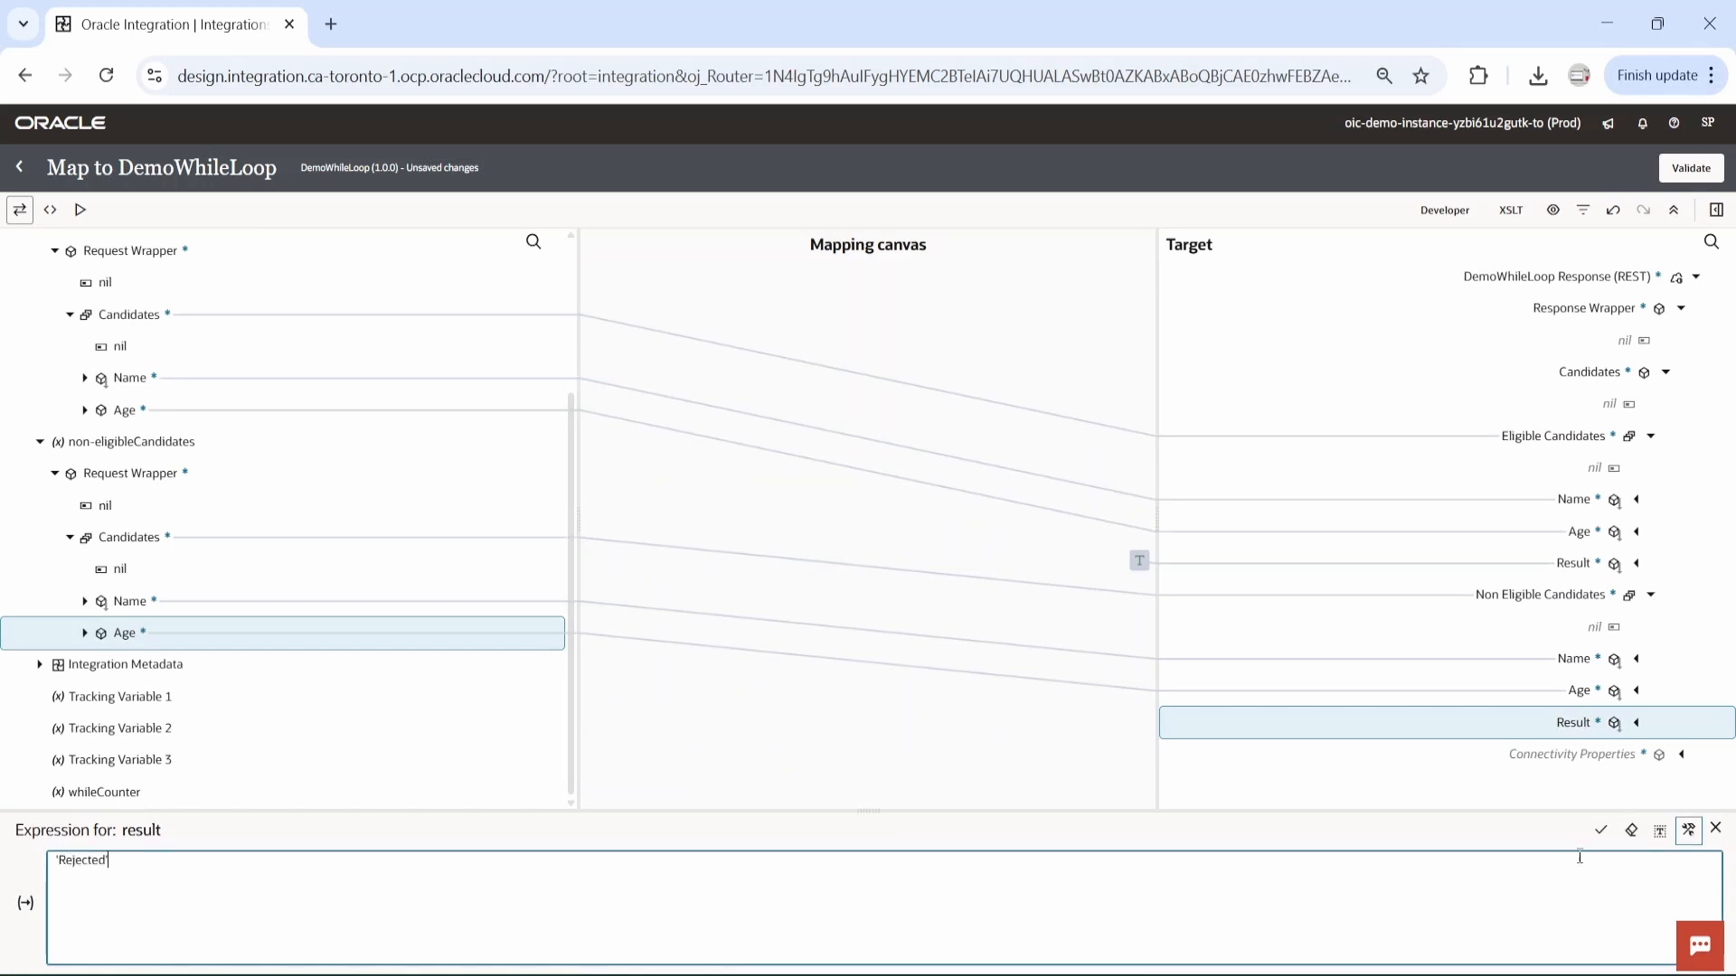
pyautogui.click(1600, 830)
pyautogui.click(1690, 168)
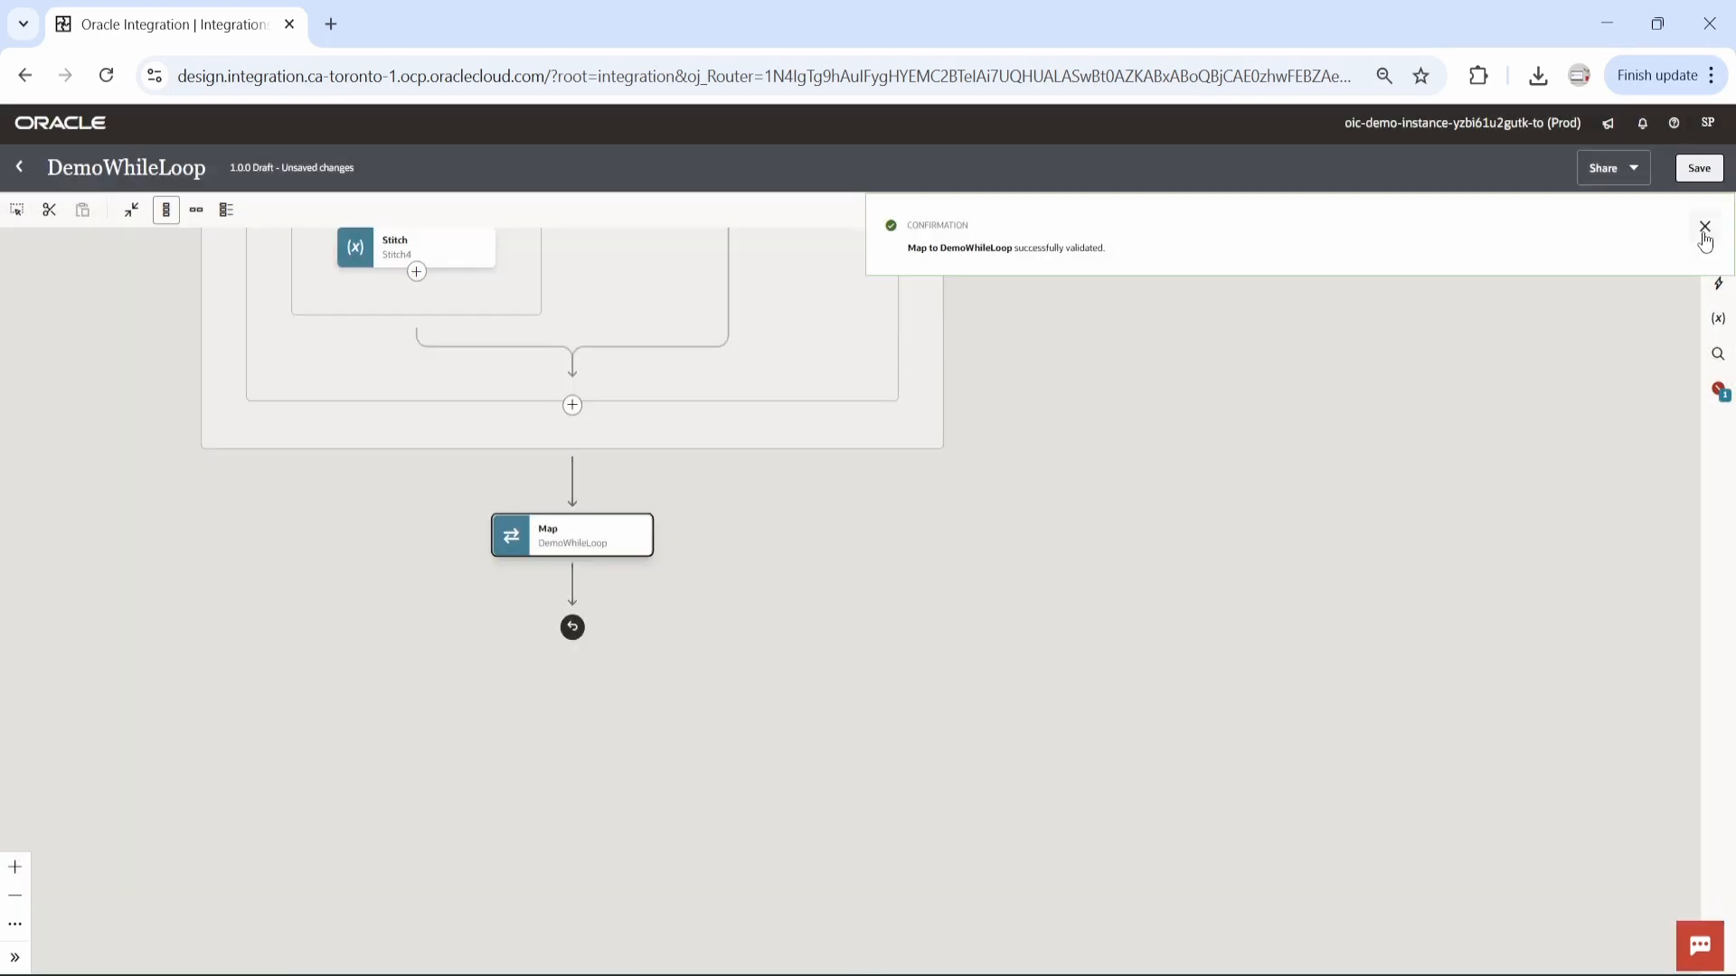
pyautogui.click(1704, 228)
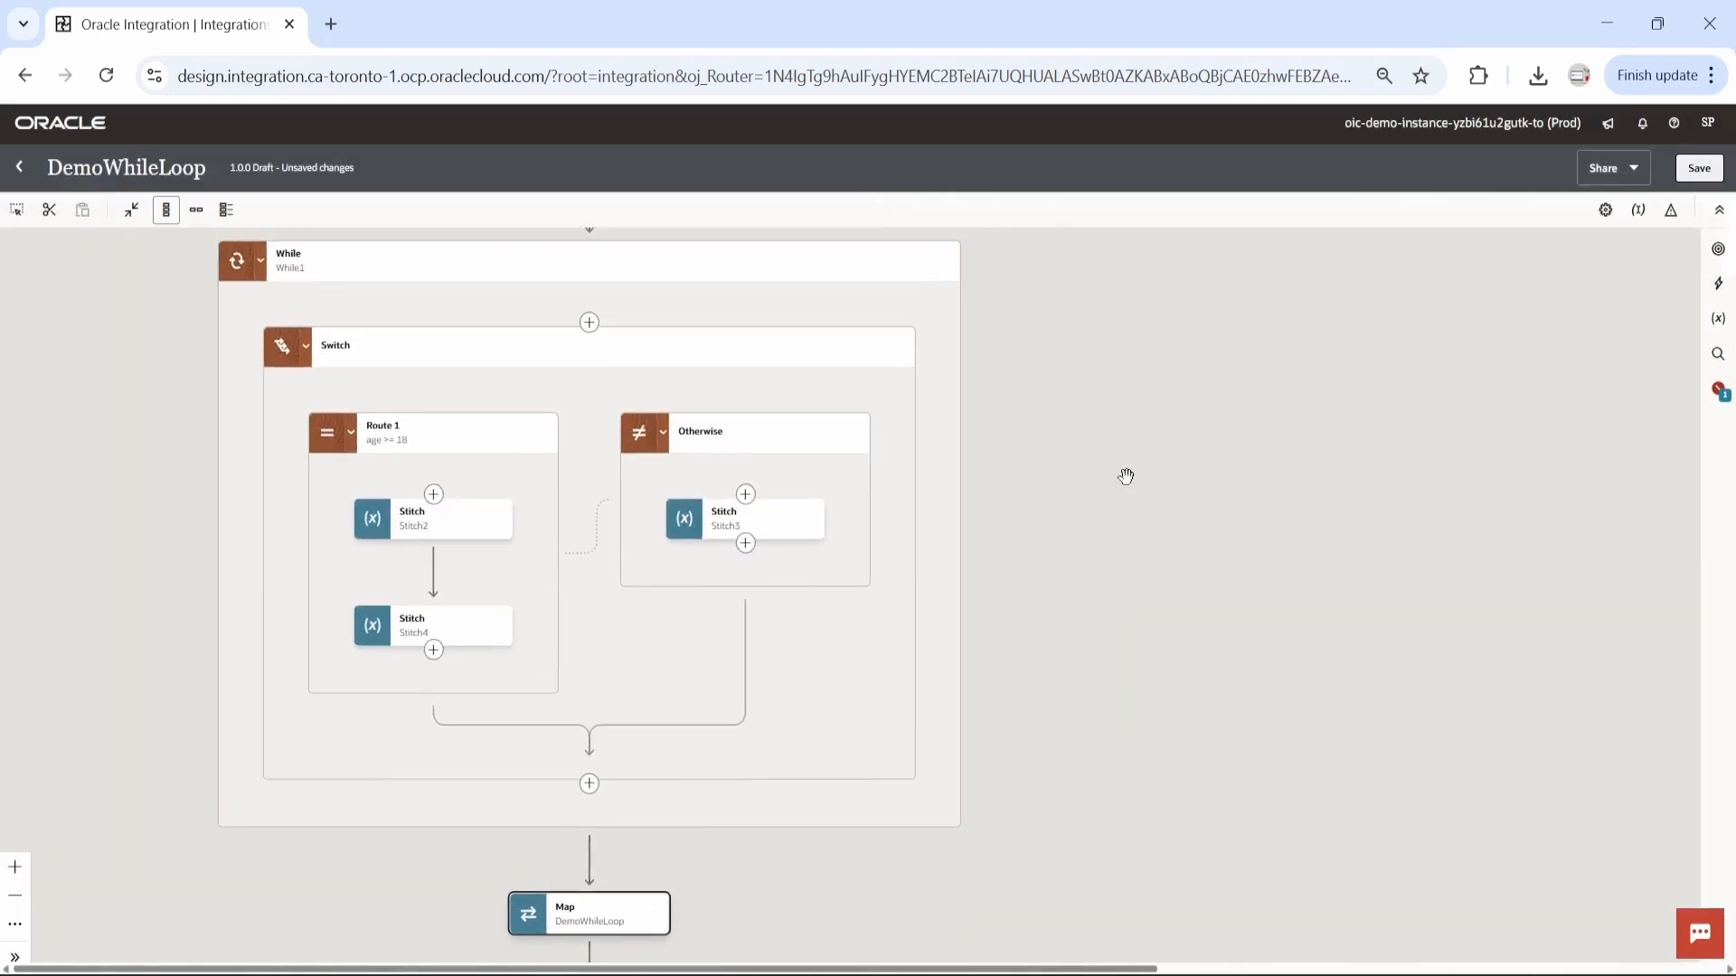
# Assign the name field under candidates in the request-wrapper as the primary business identifier and save the integration.
pyautogui.click(1638, 212)
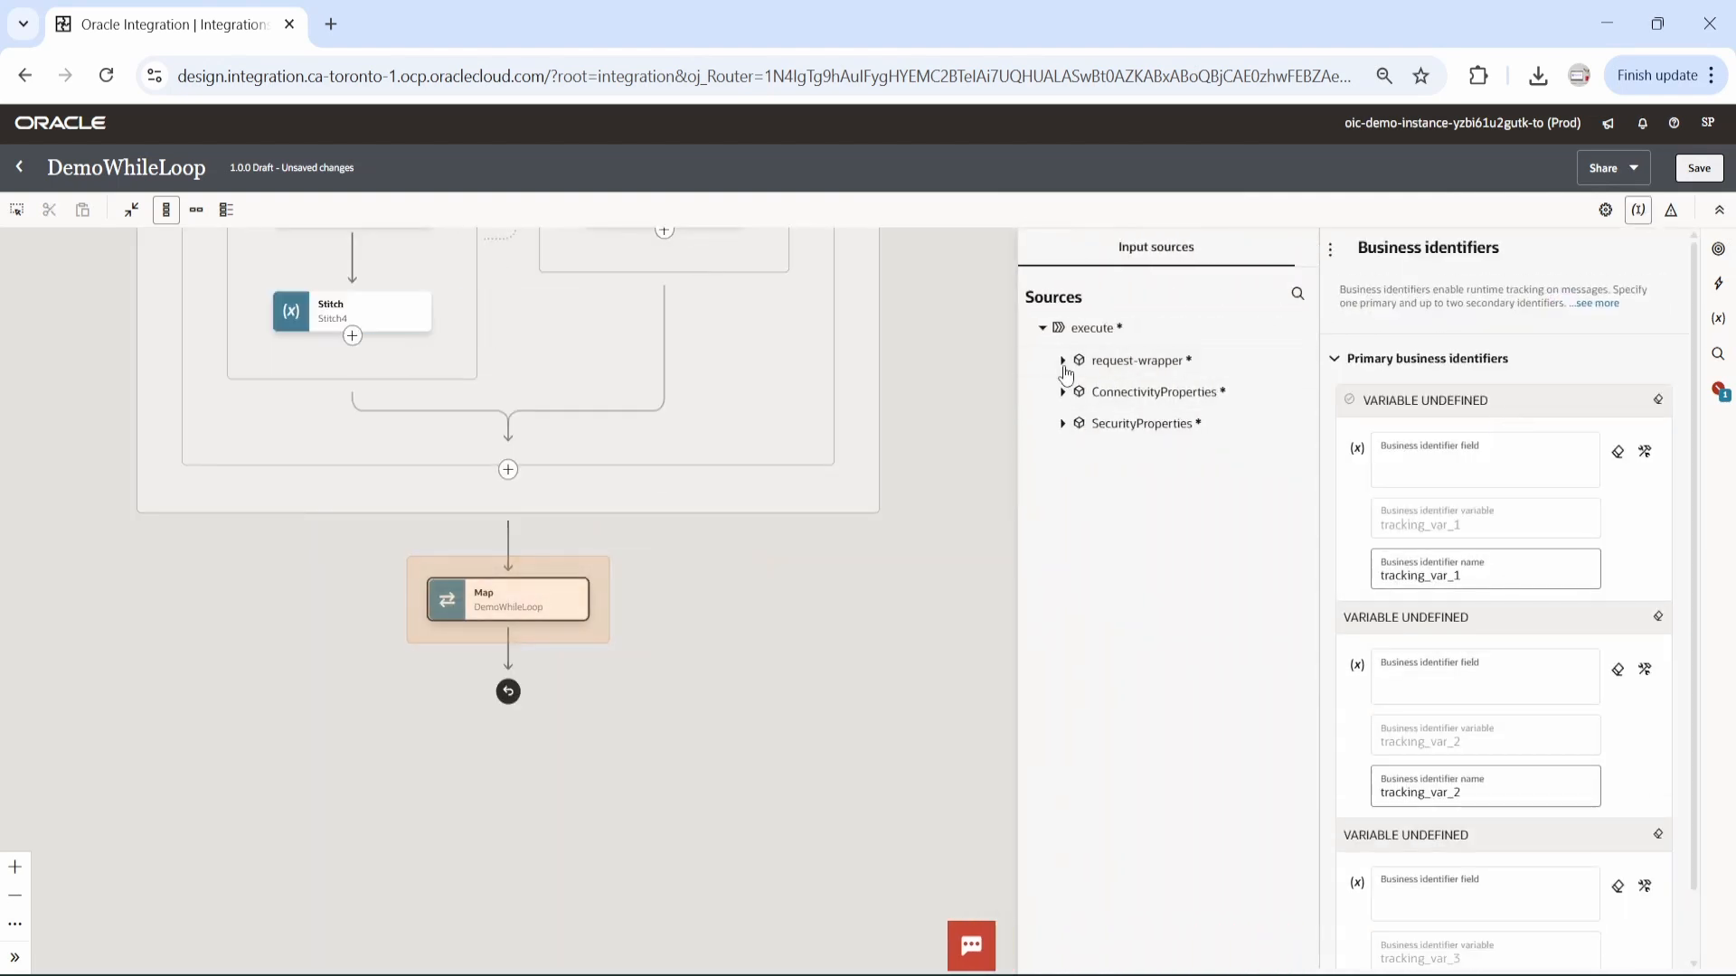
pyautogui.click(1131, 359)
pyautogui.click(1076, 423)
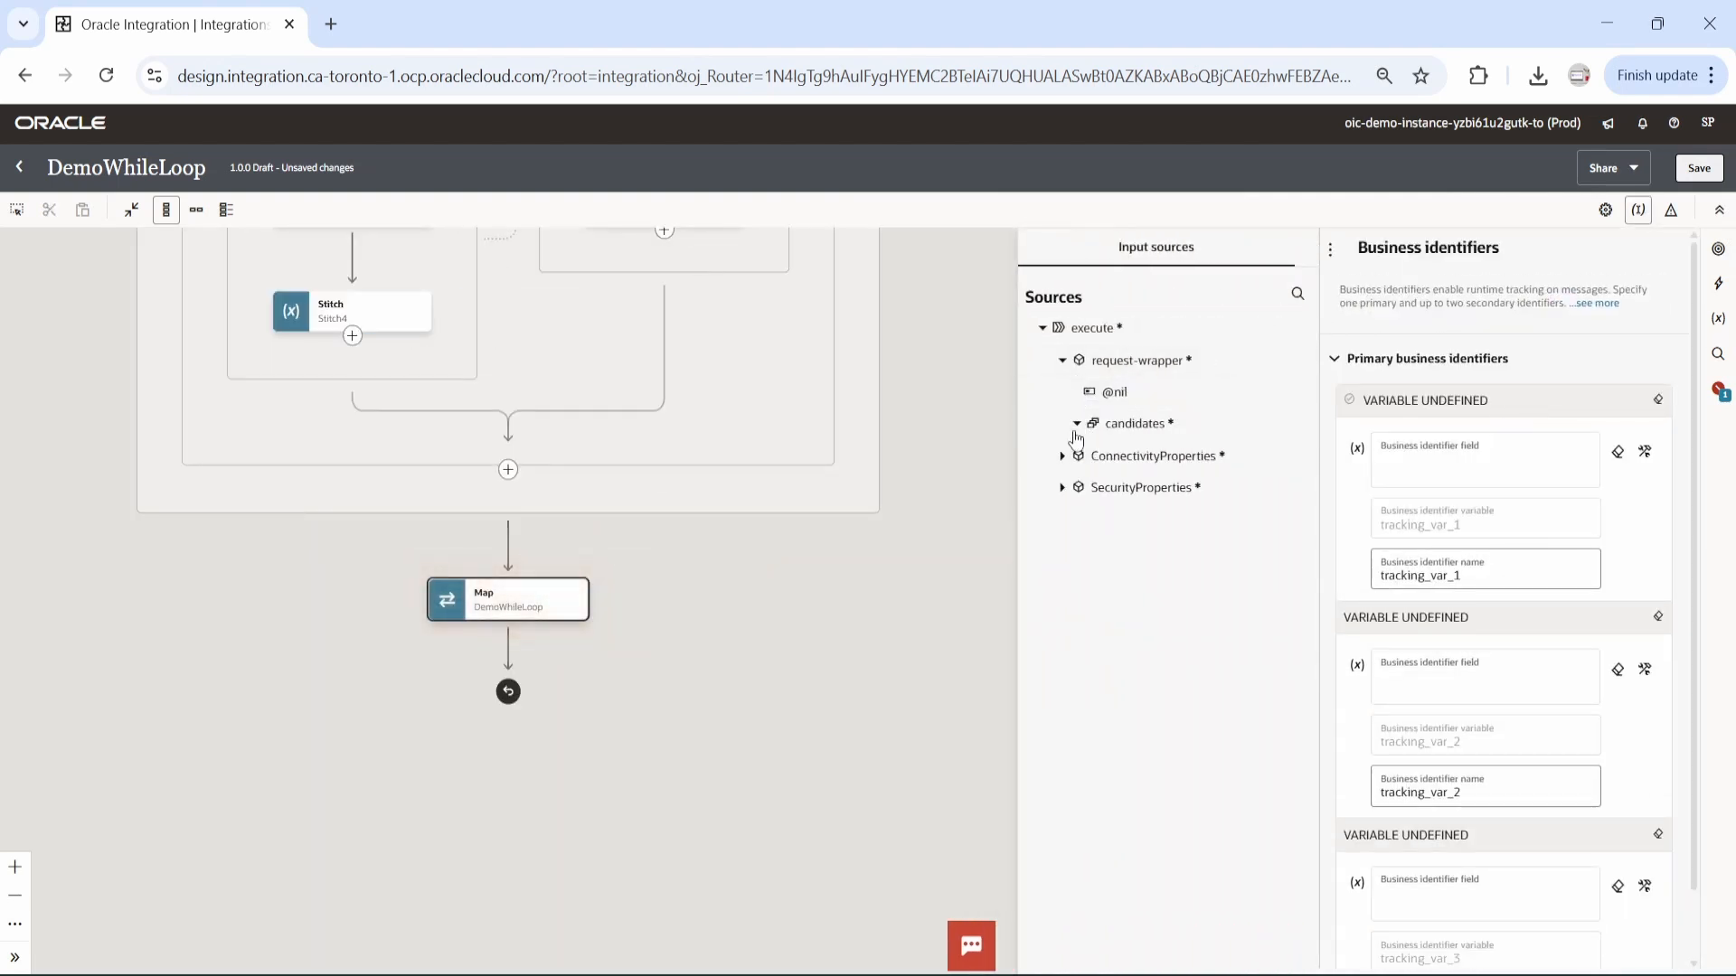
pyautogui.moveTo(1141, 487); pyautogui.dragTo(1466, 474)
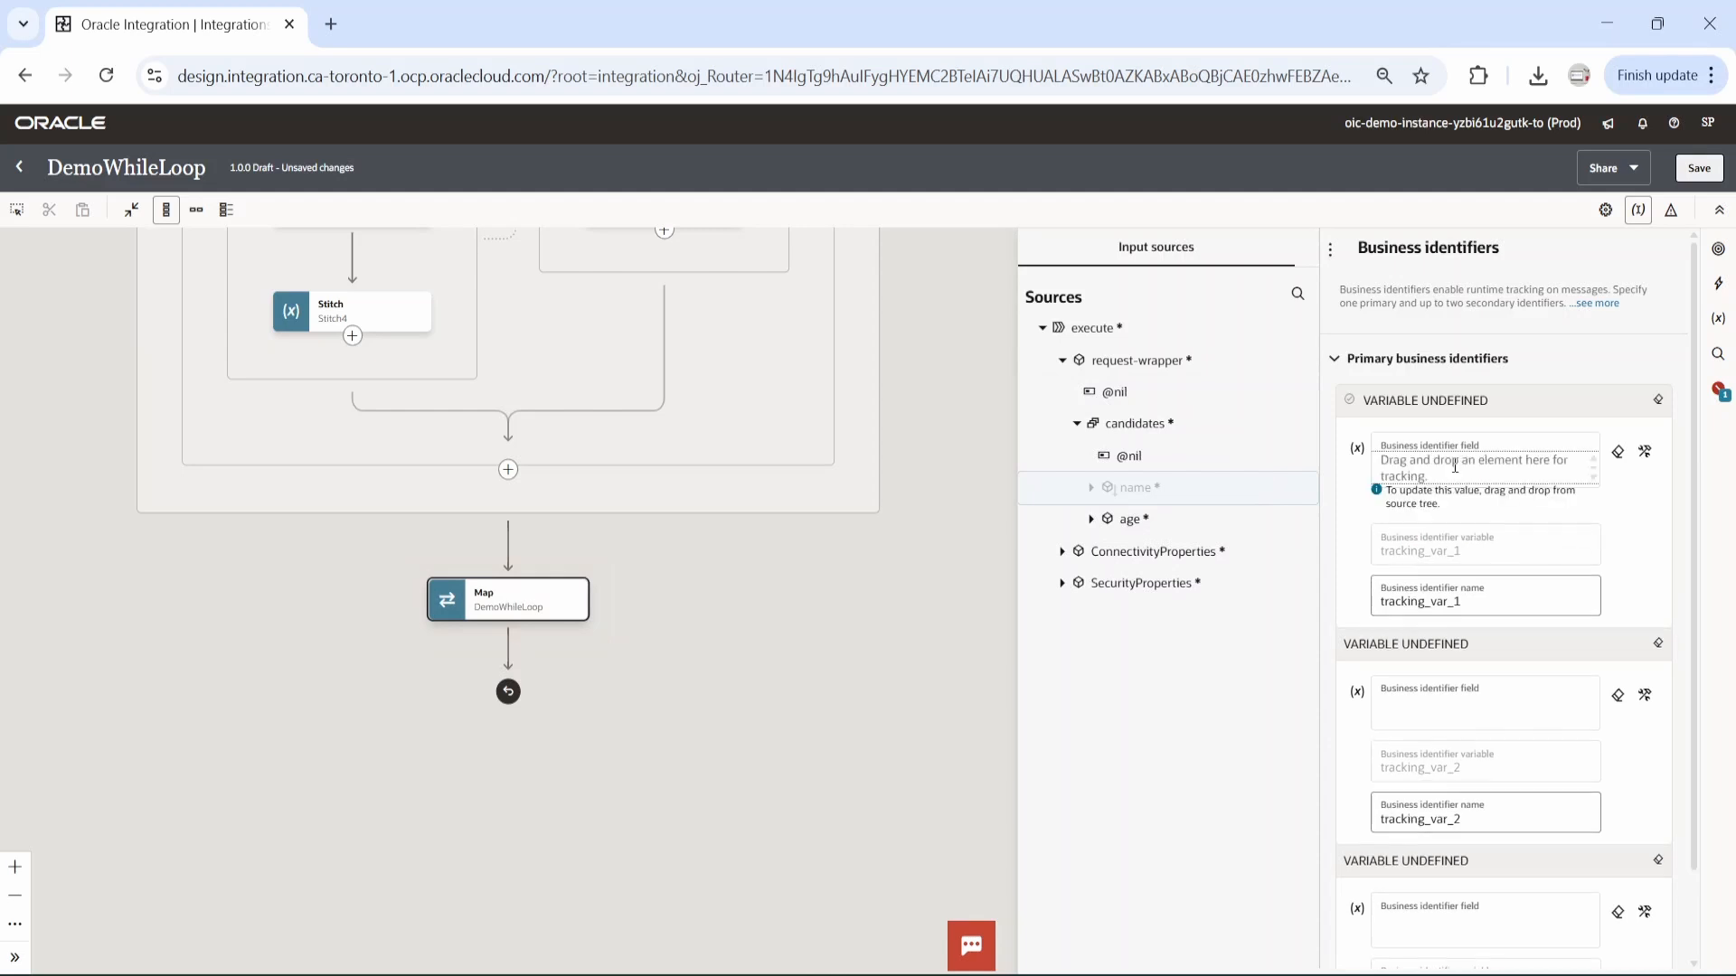
pyautogui.click(1699, 169)
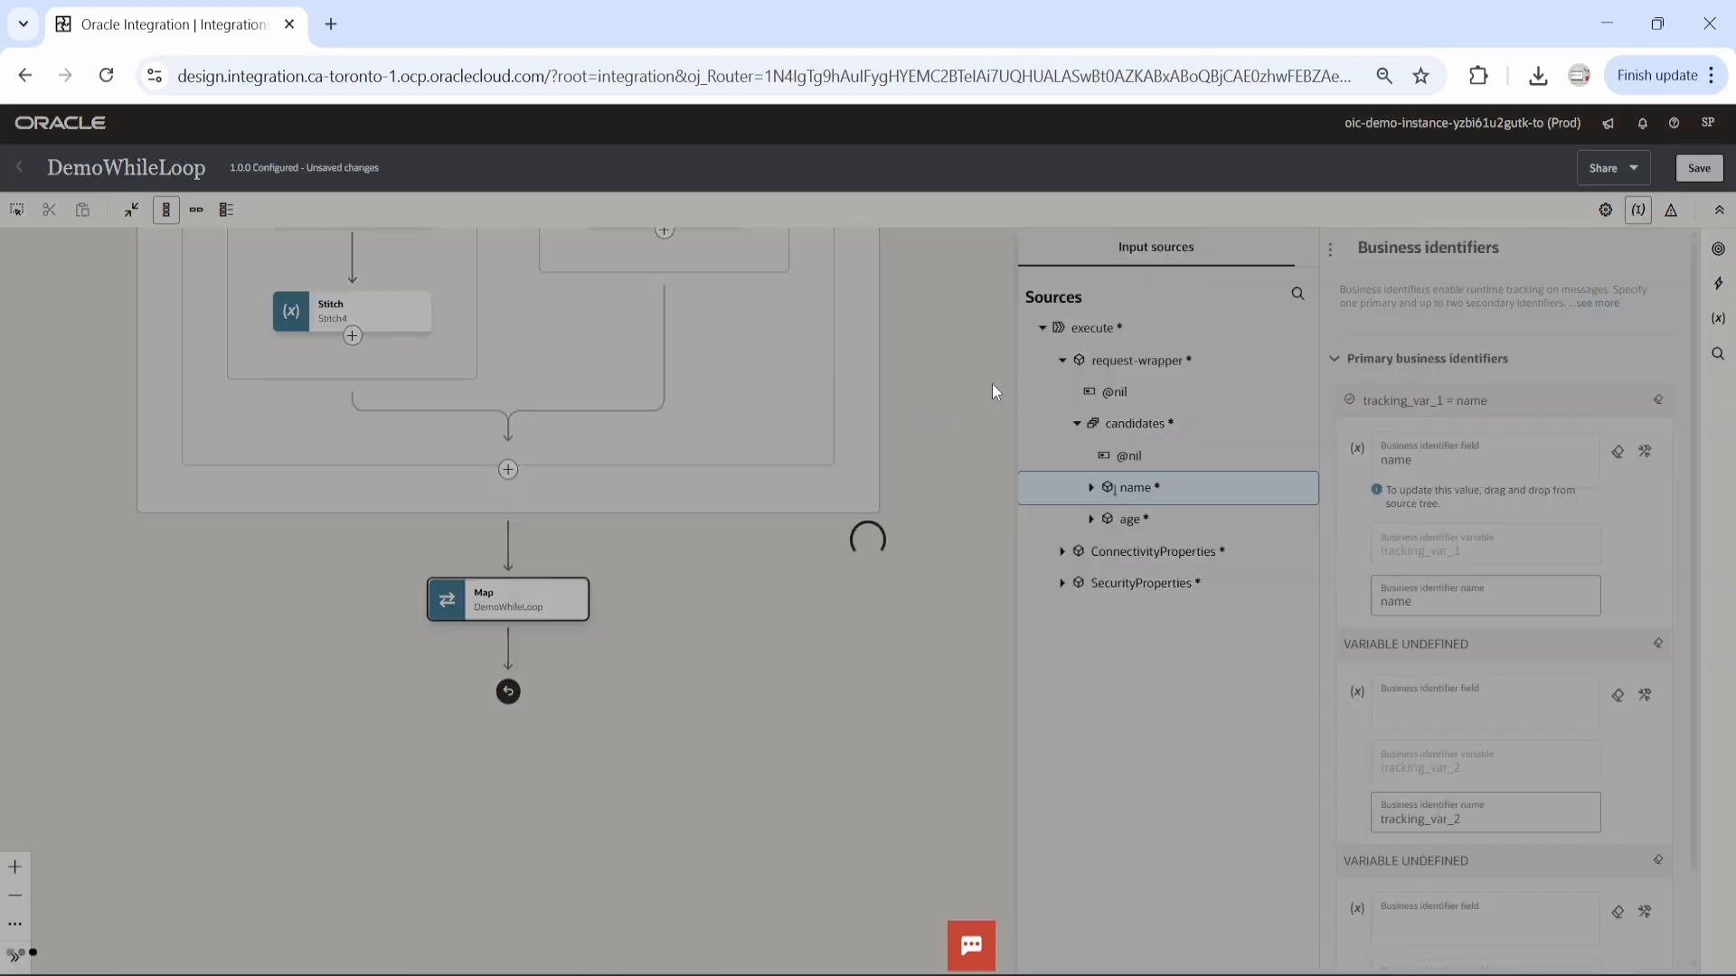
# Close the integration editor and activate DemoWhileLoop with the Debug tracing level.
pyautogui.scroll(6, 1042, 449)
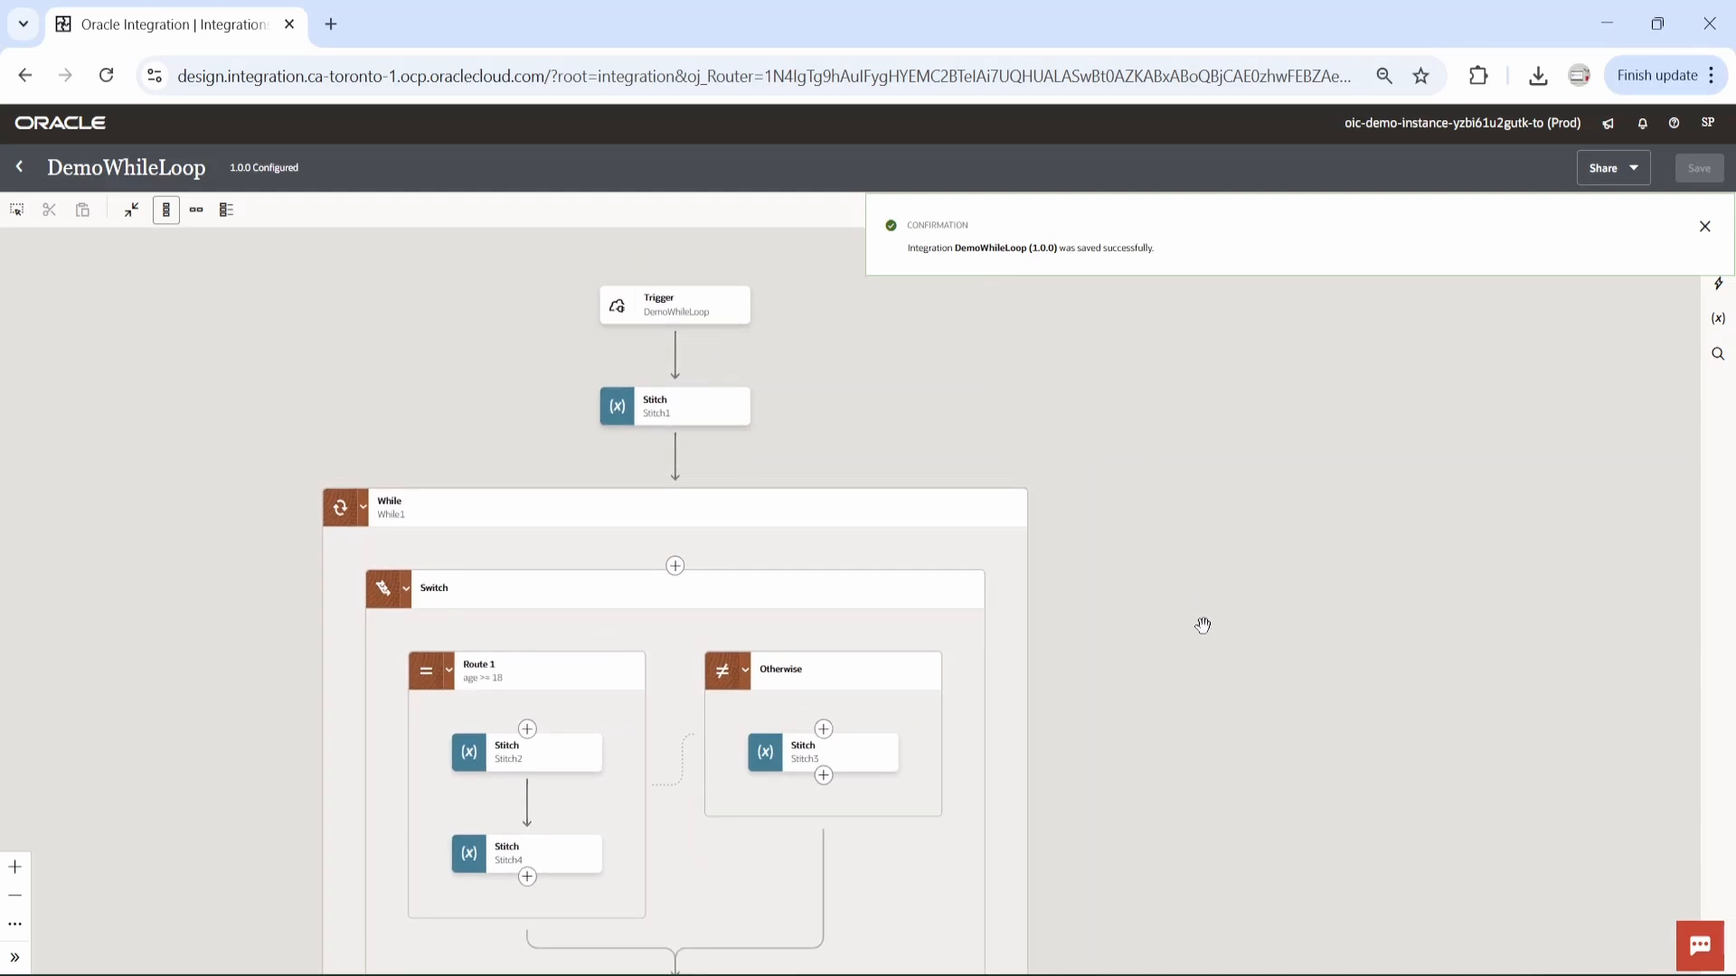
pyautogui.moveTo(1206, 656); pyautogui.dragTo(1181, 600)
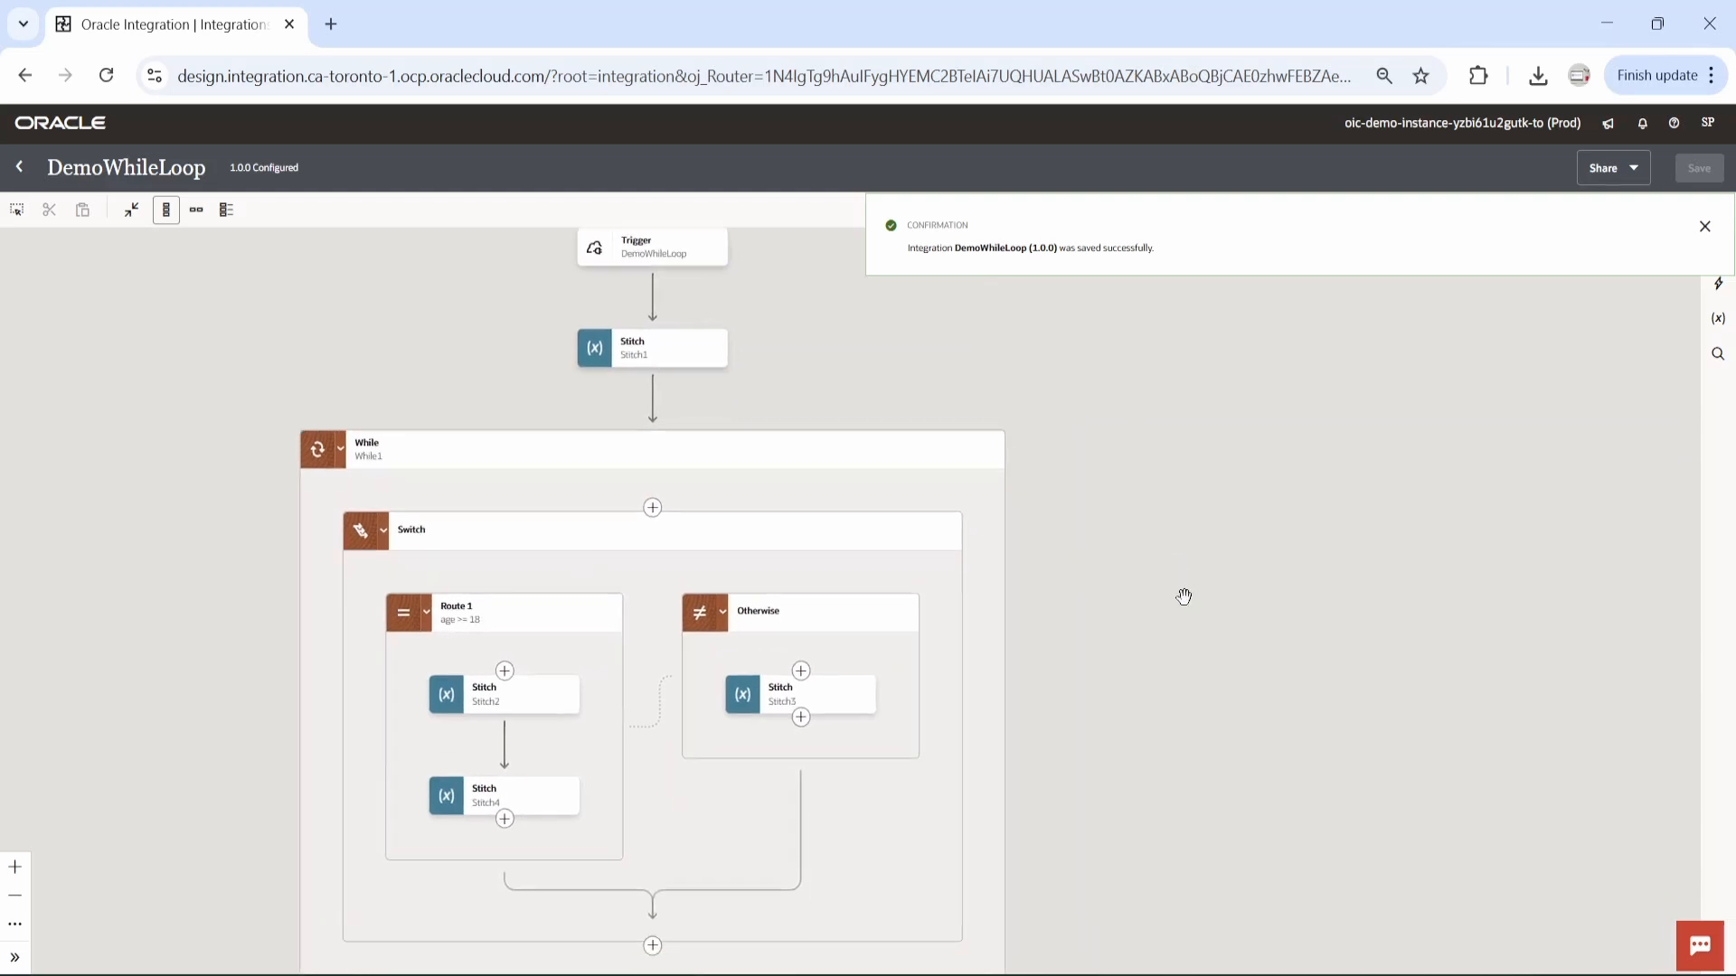
pyautogui.click(22, 169)
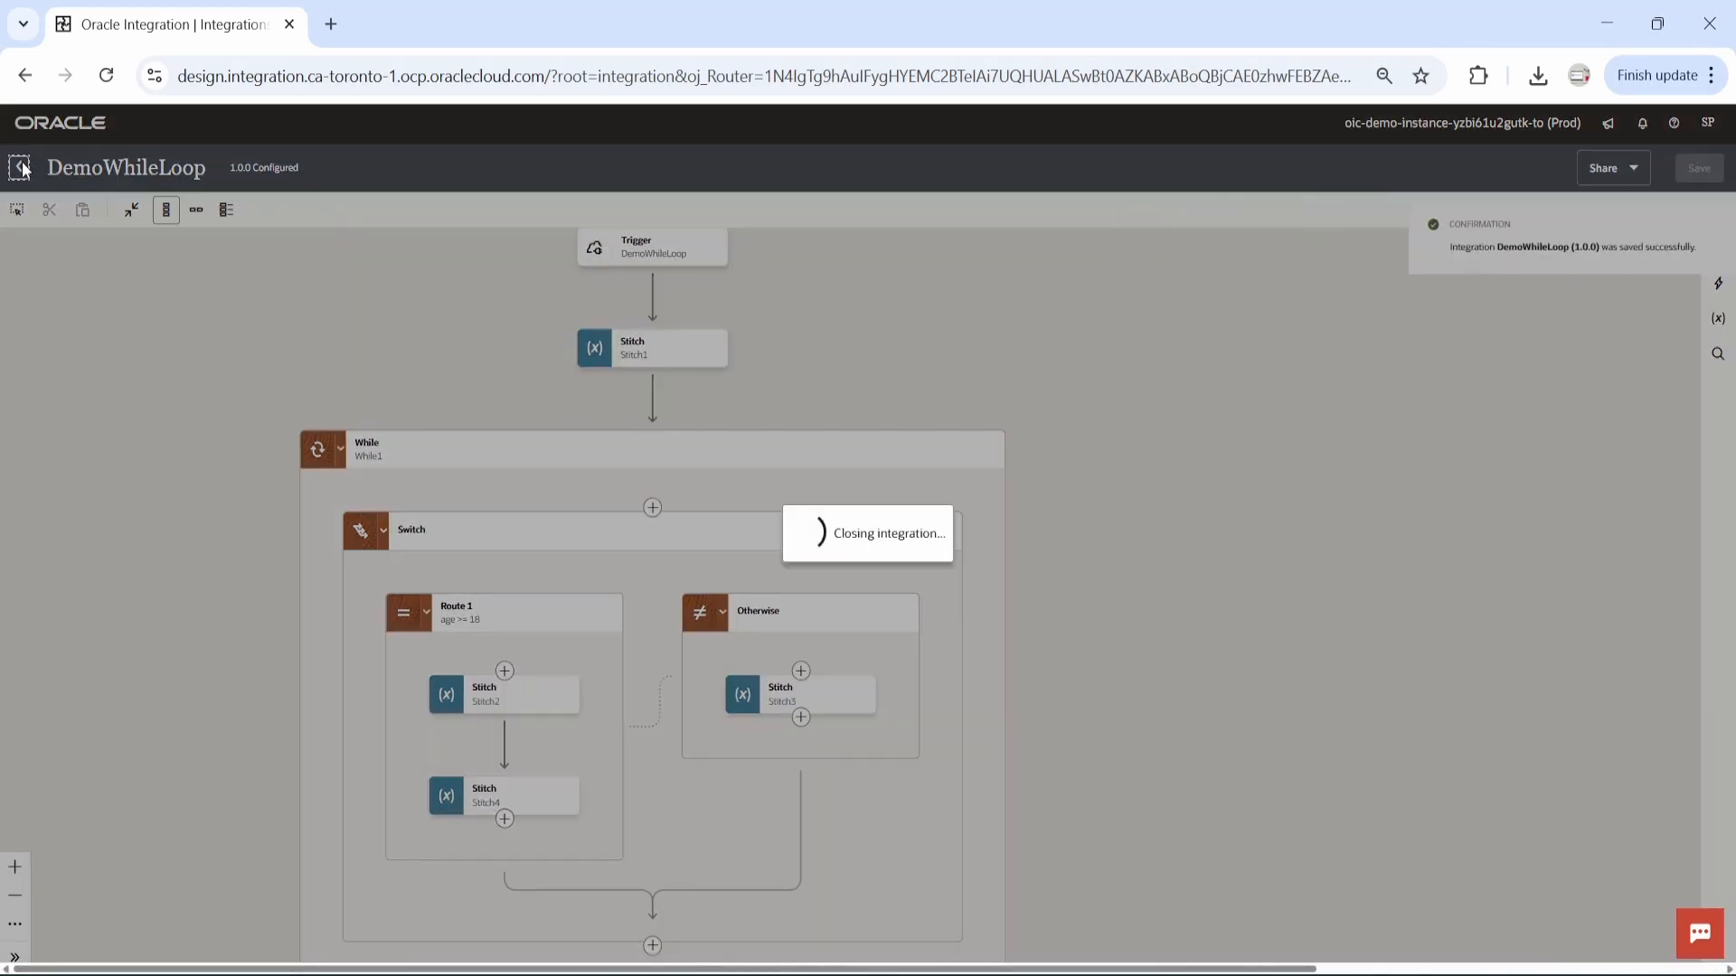
pyautogui.click(1609, 381)
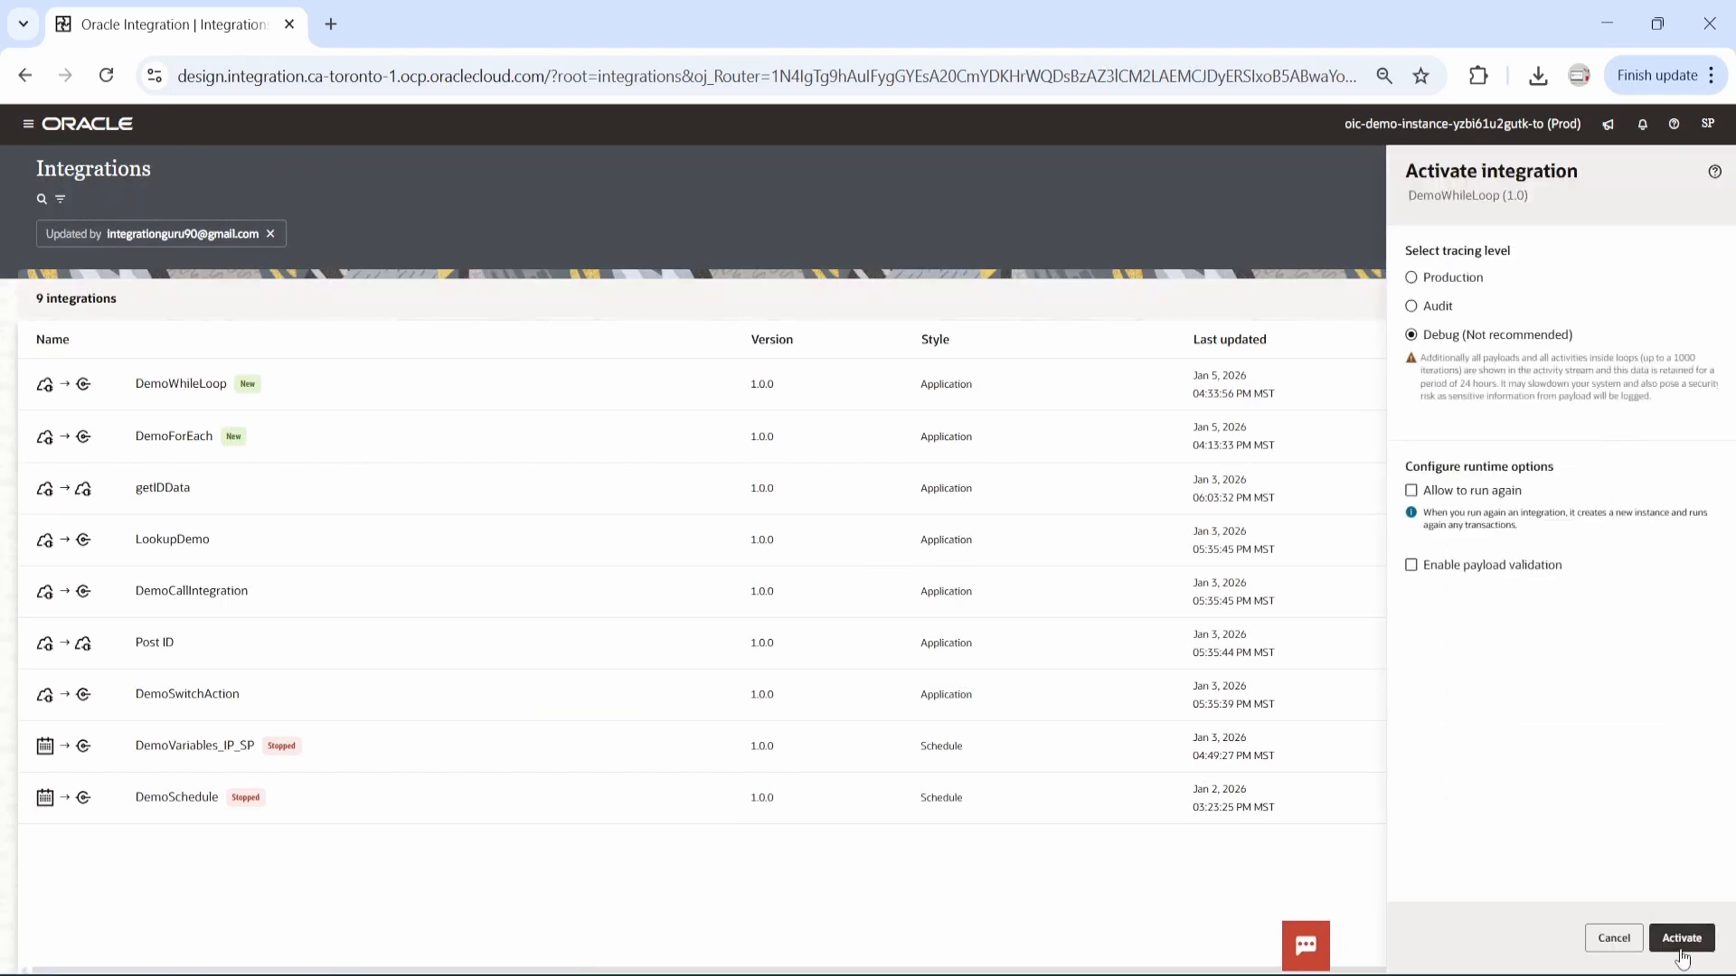
pyautogui.click(1680, 940)
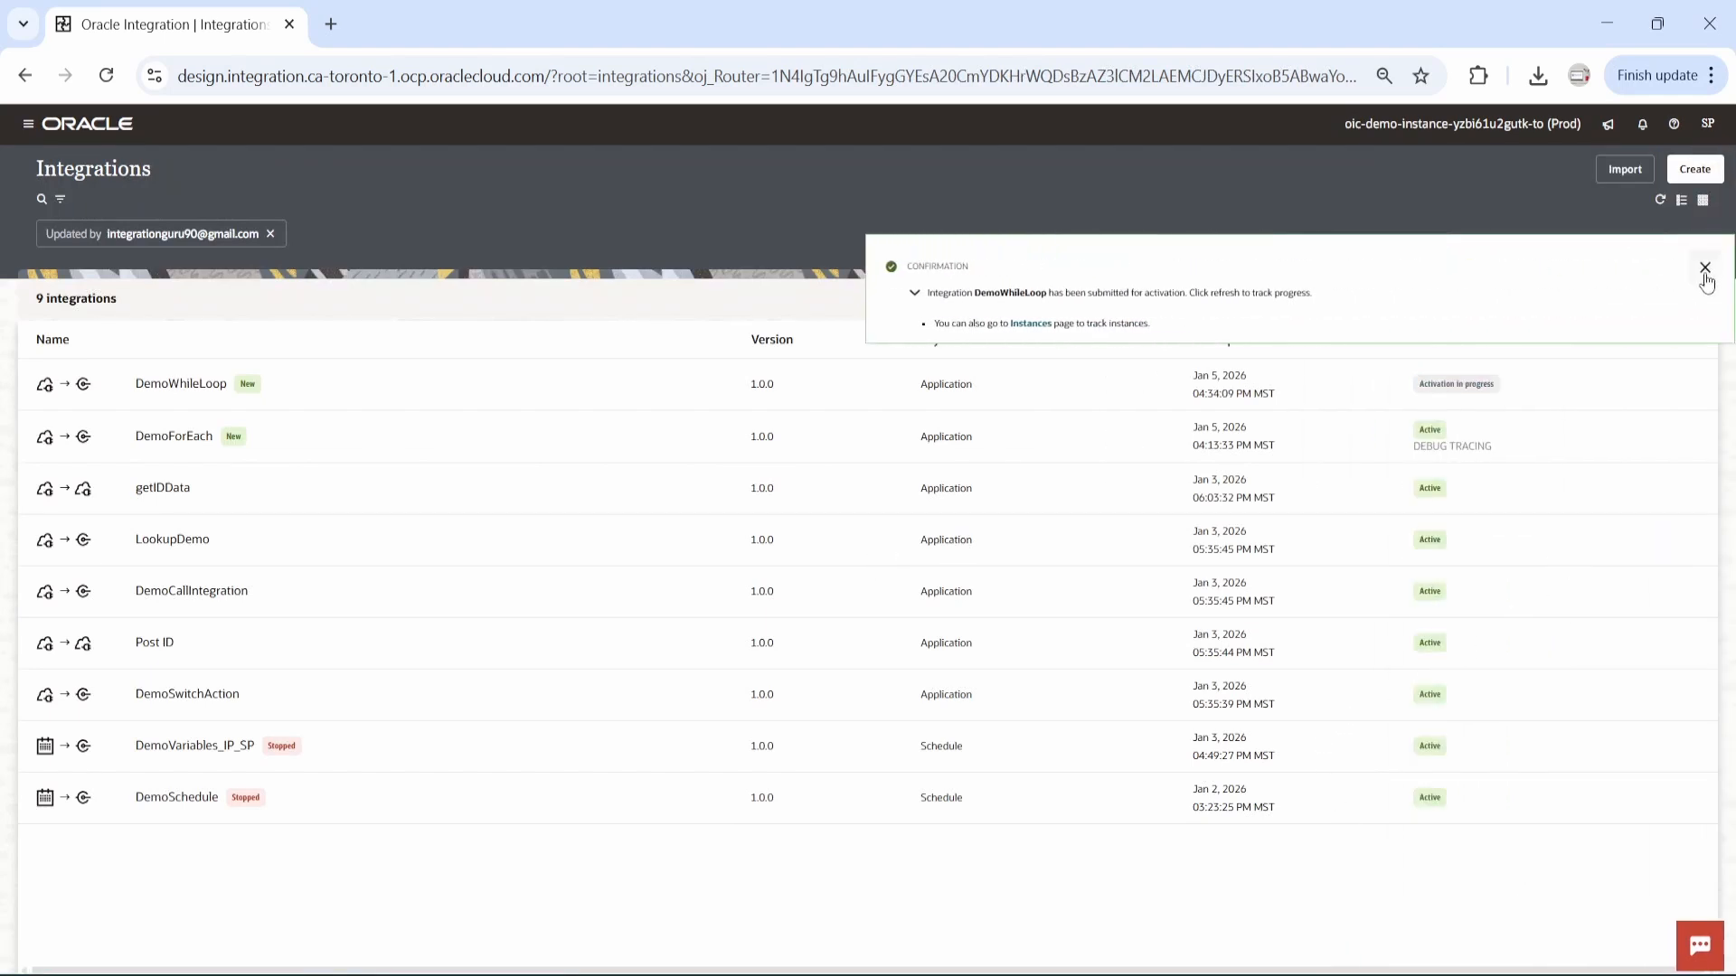
pyautogui.click(1705, 270)
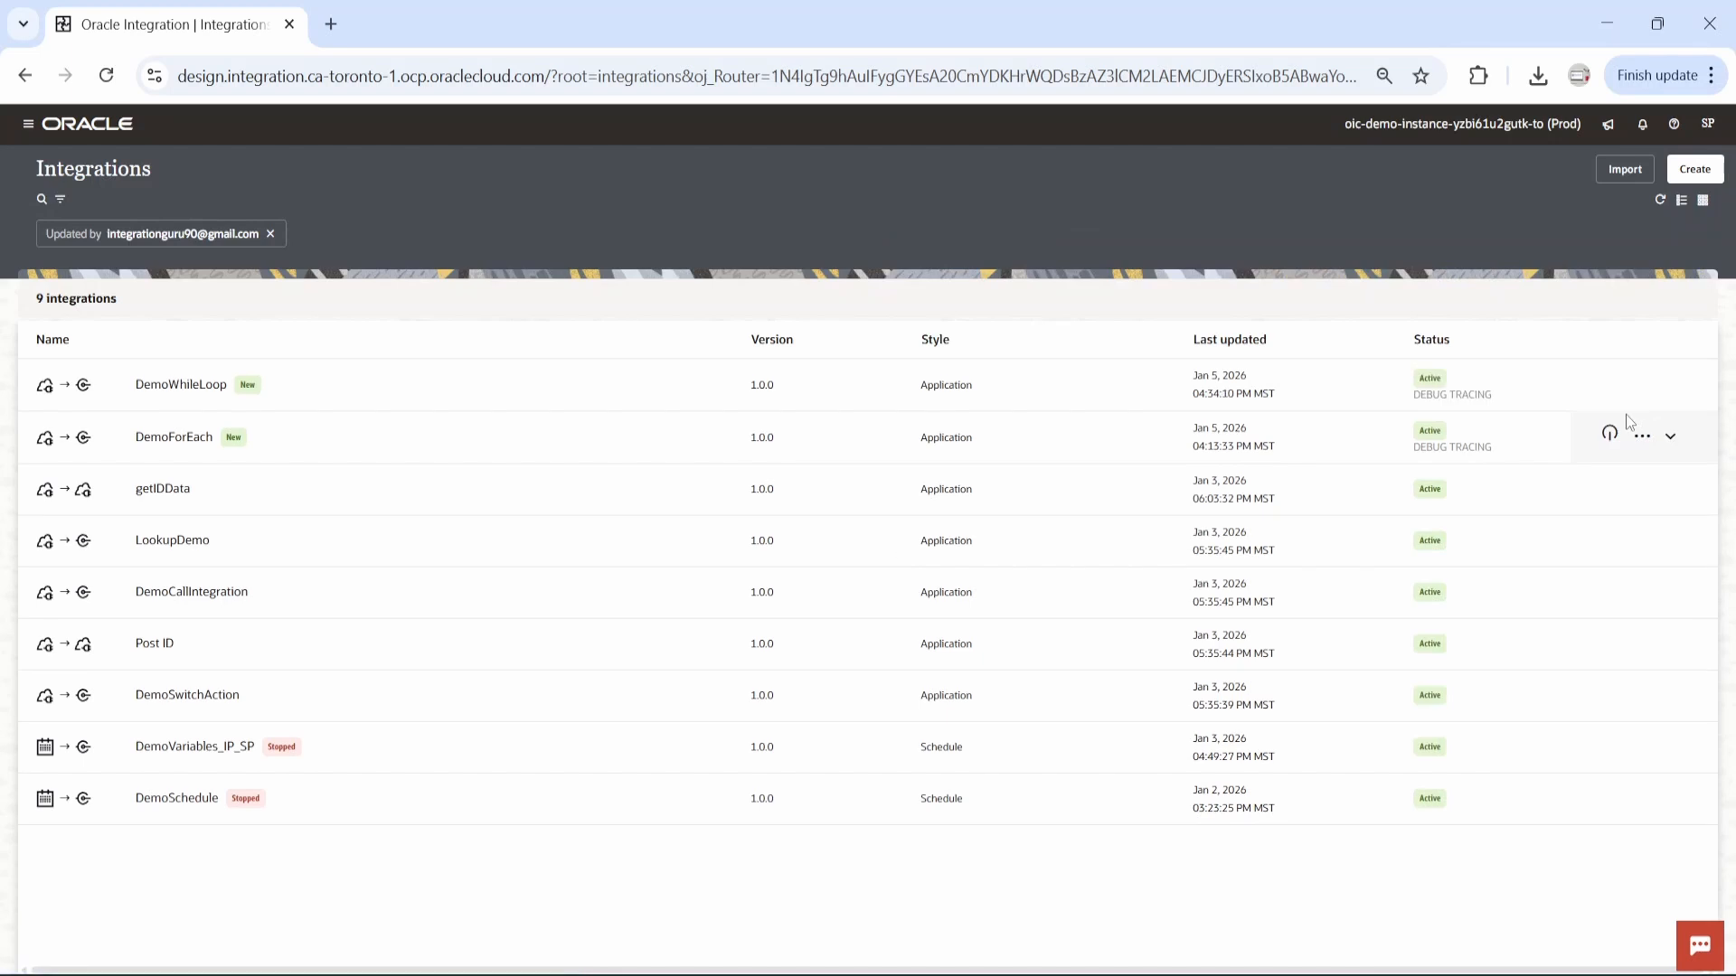
# Open the run page for DemoWhileLoop, review the candidates JSON in the request body, and run the integration.
pyautogui.click(1641, 383)
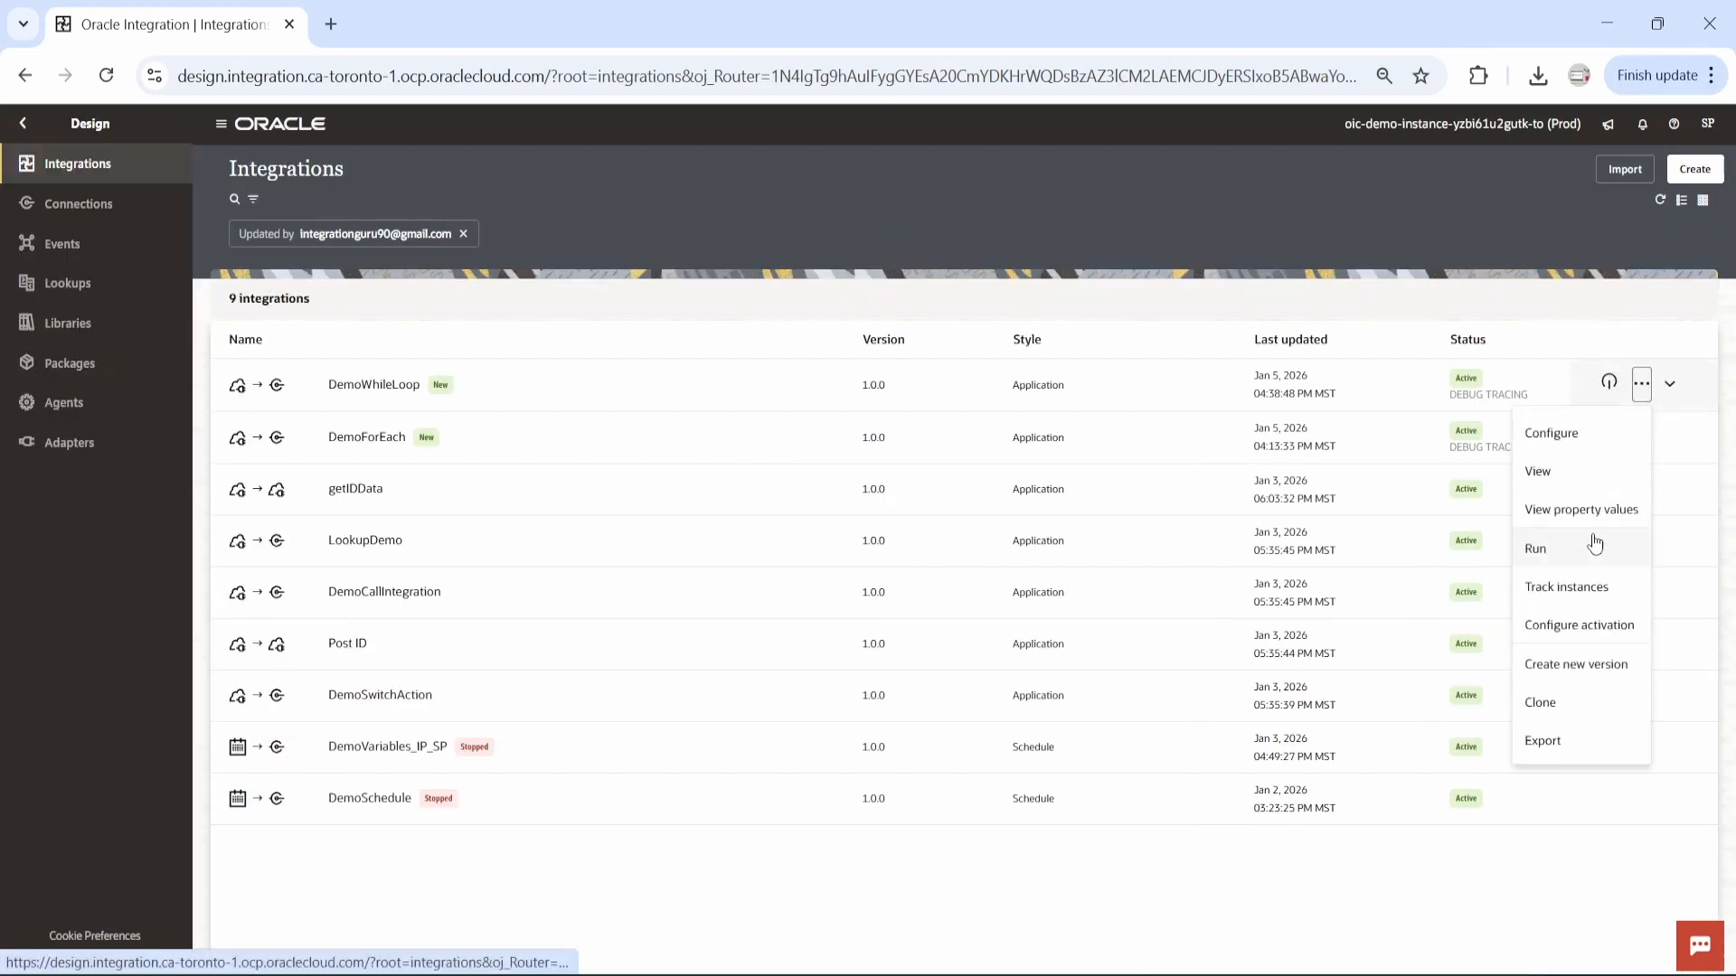
pyautogui.click(1595, 544)
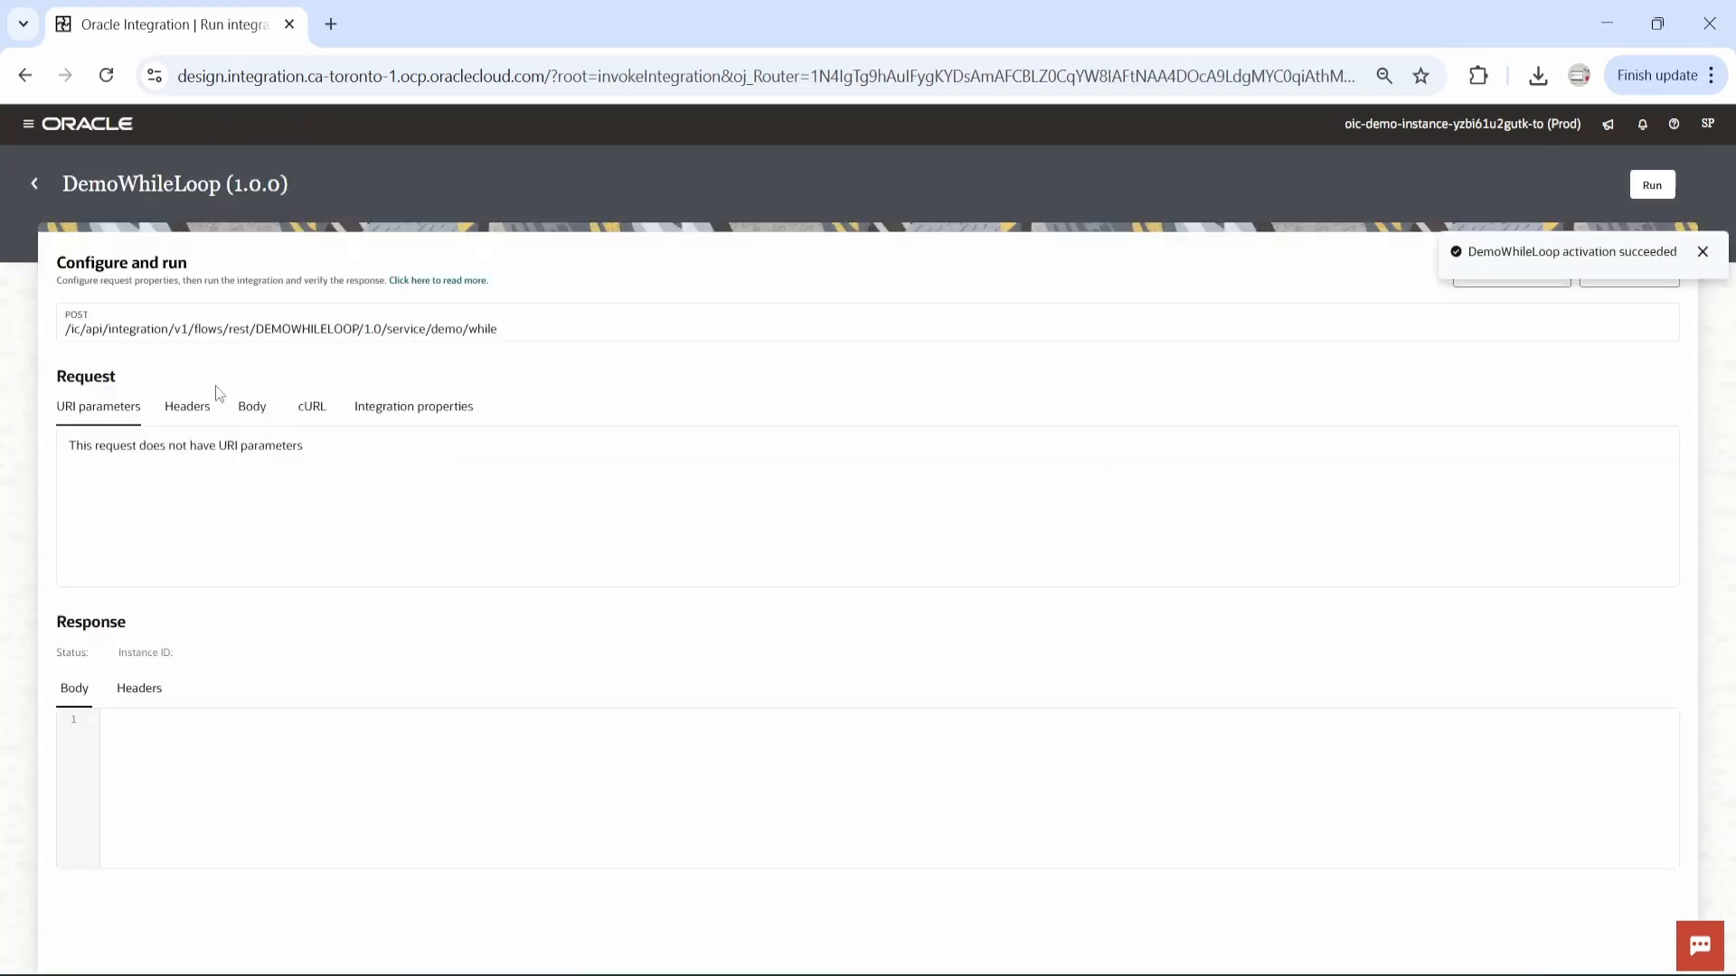
pyautogui.click(251, 411)
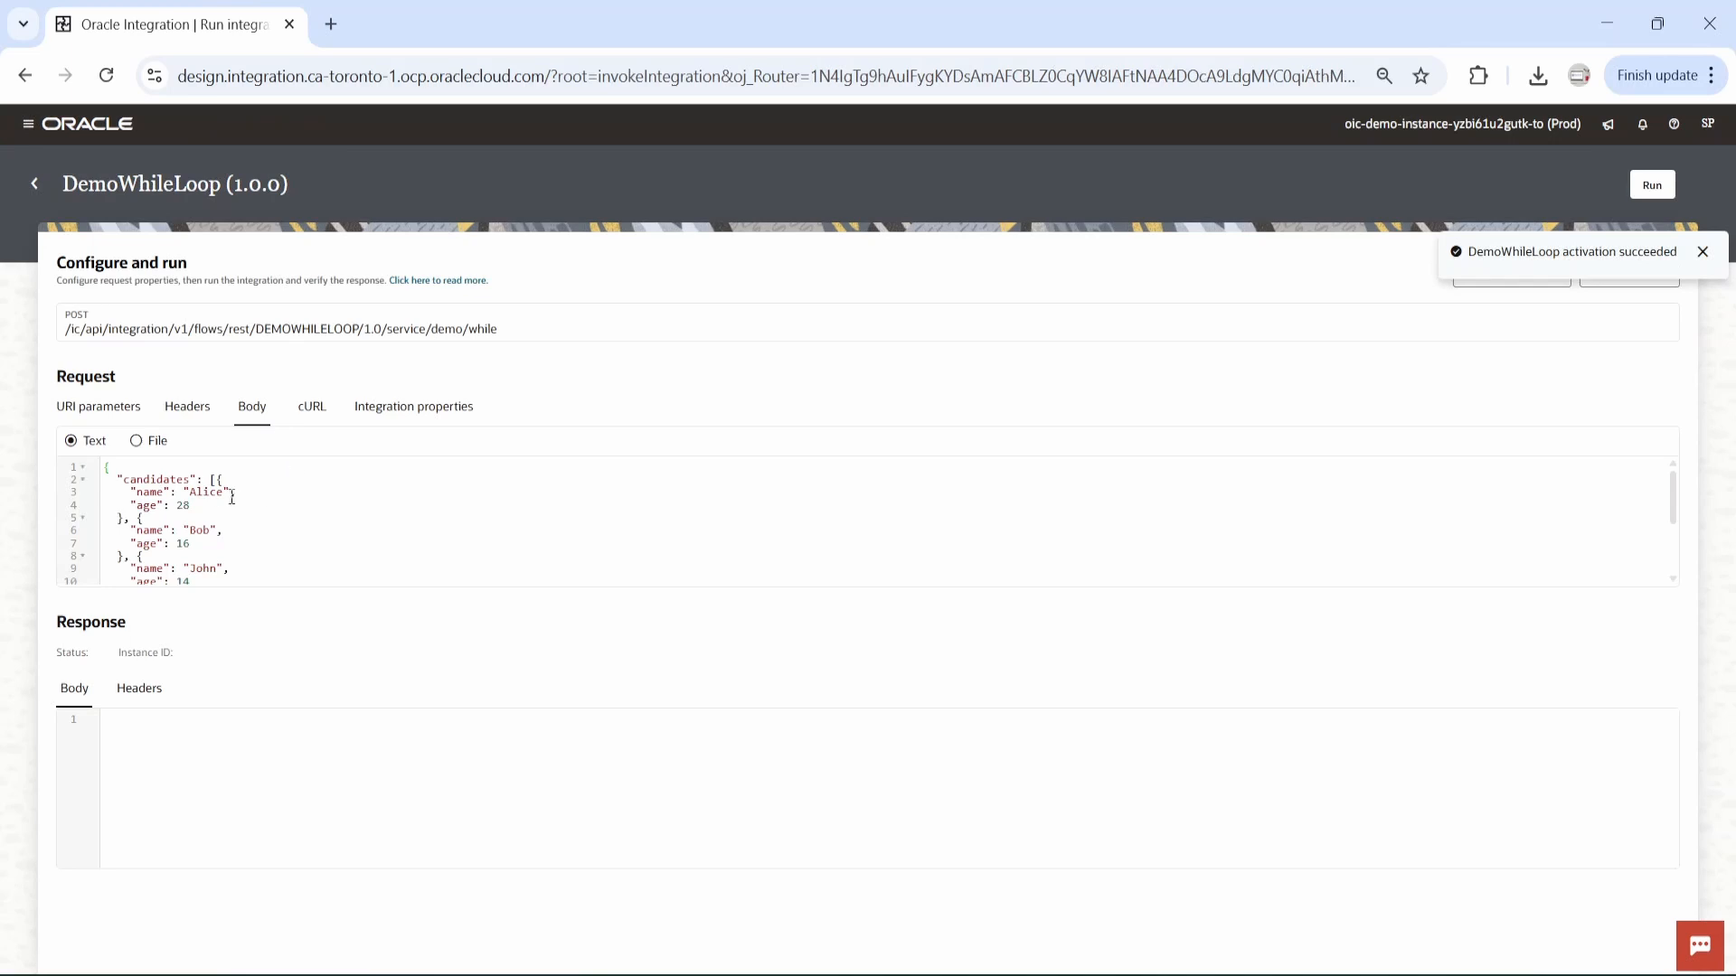
pyautogui.scroll(-3, 163, 501)
pyautogui.scroll(3, 180, 536)
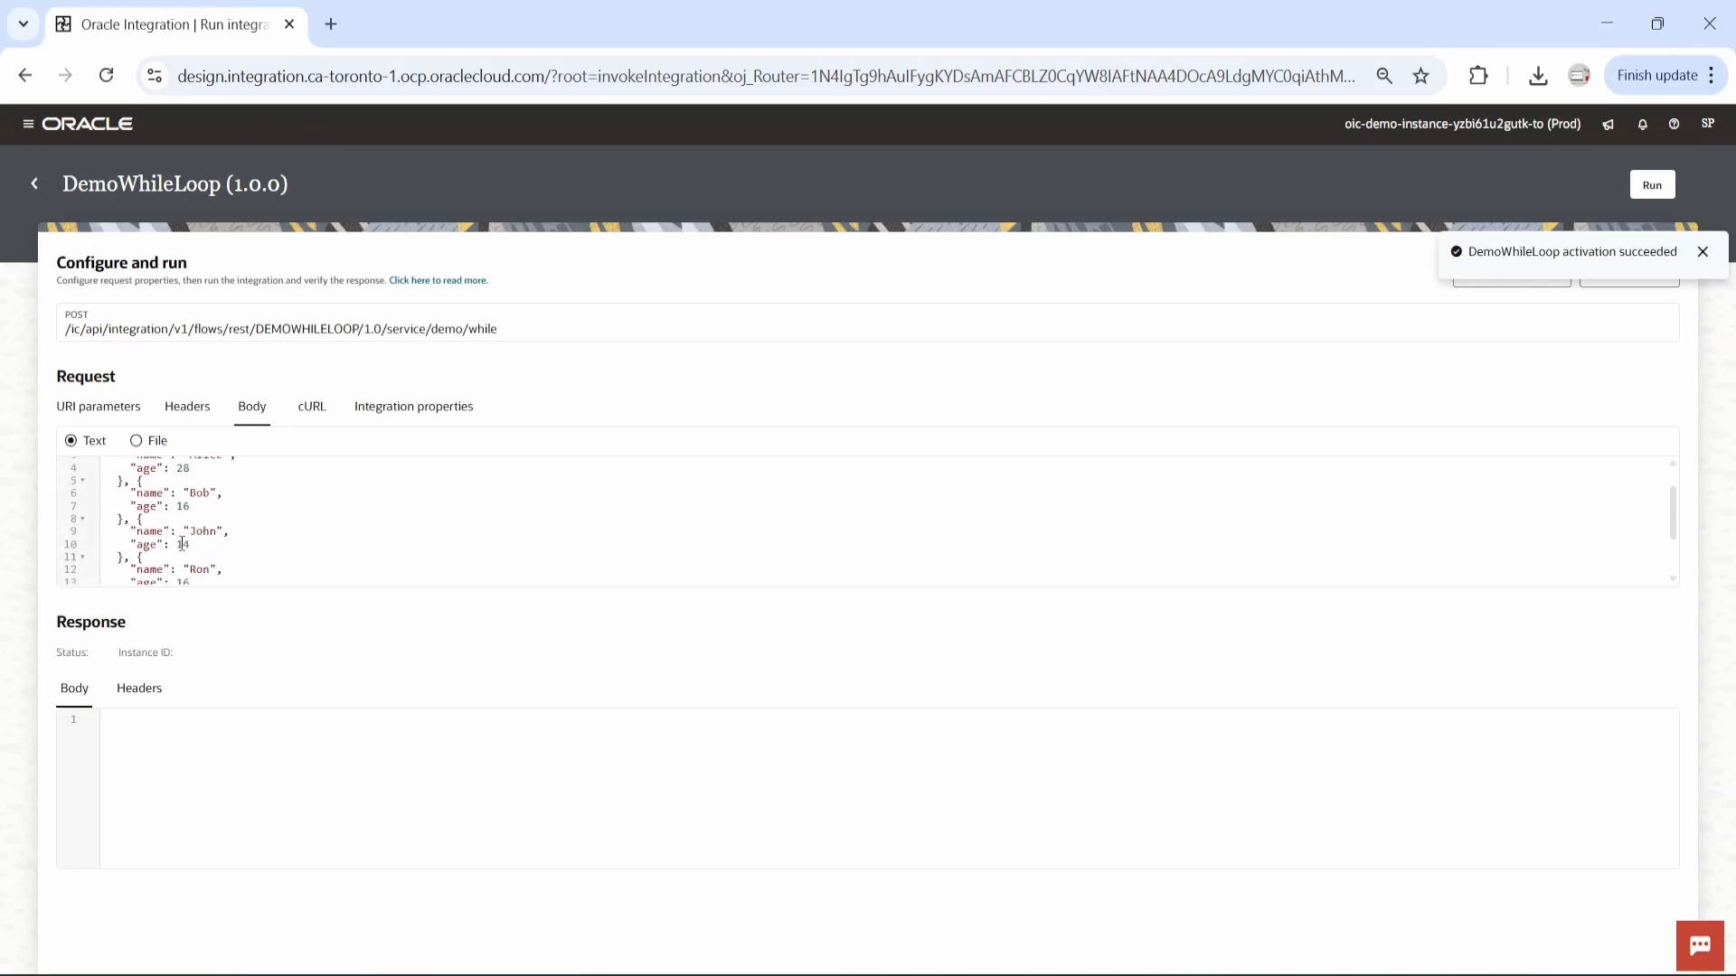
pyautogui.scroll(-3, 219, 533)
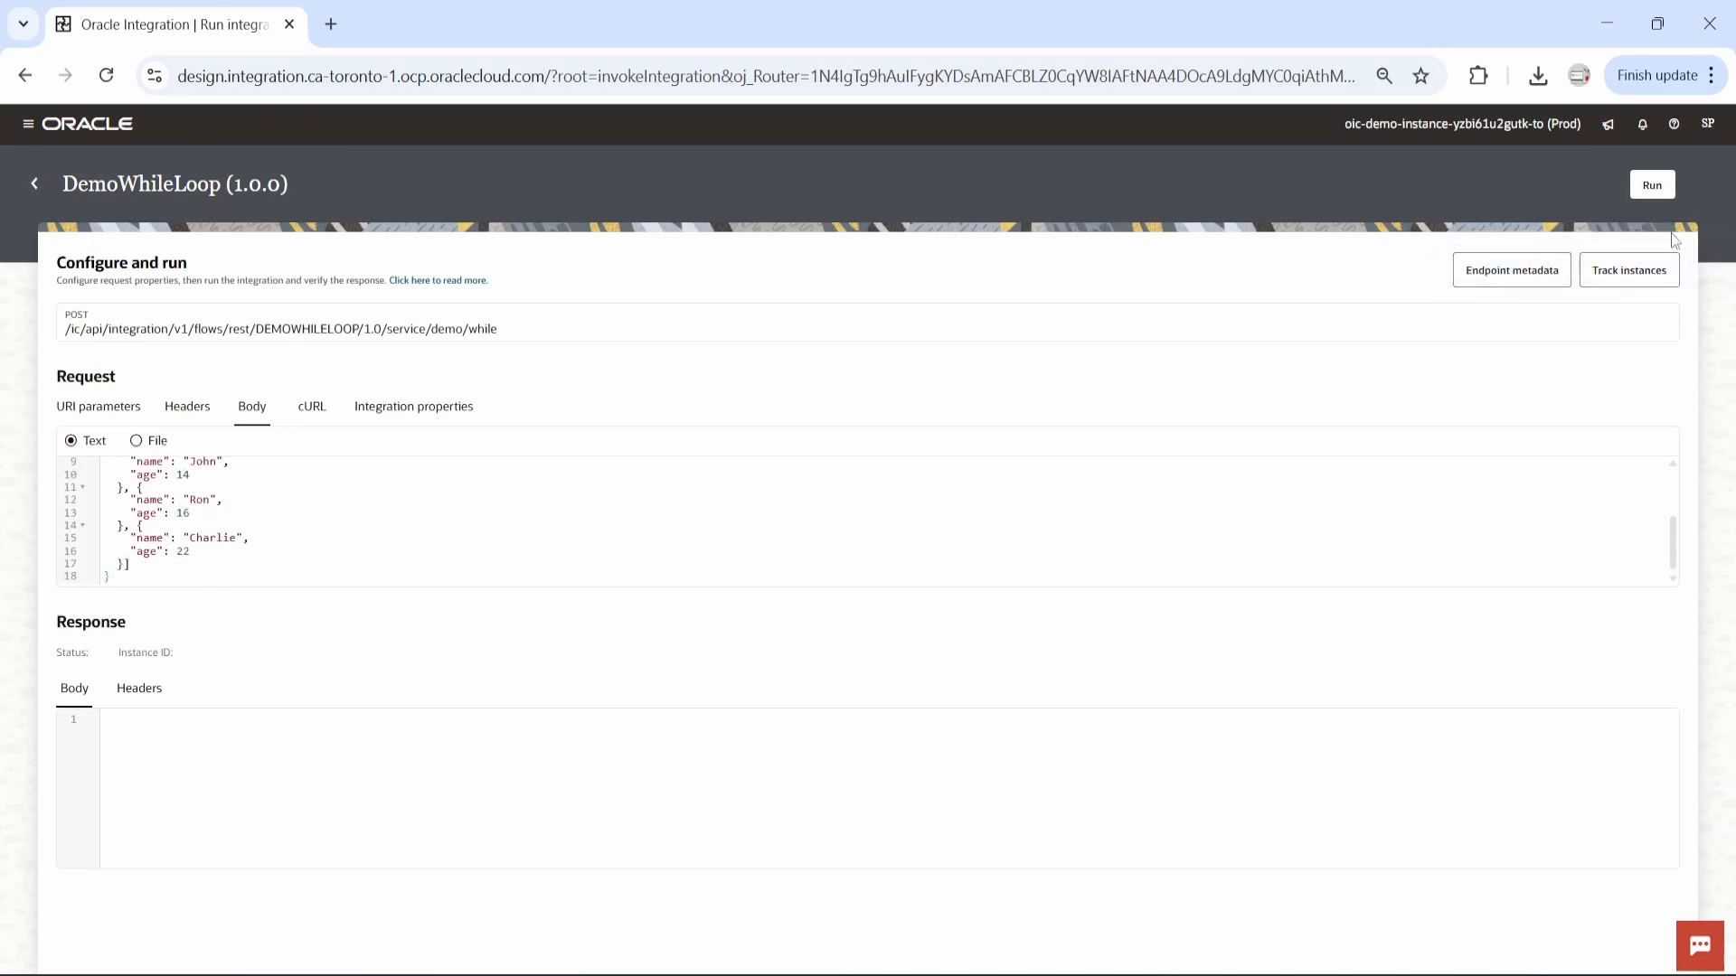
pyautogui.click(1651, 190)
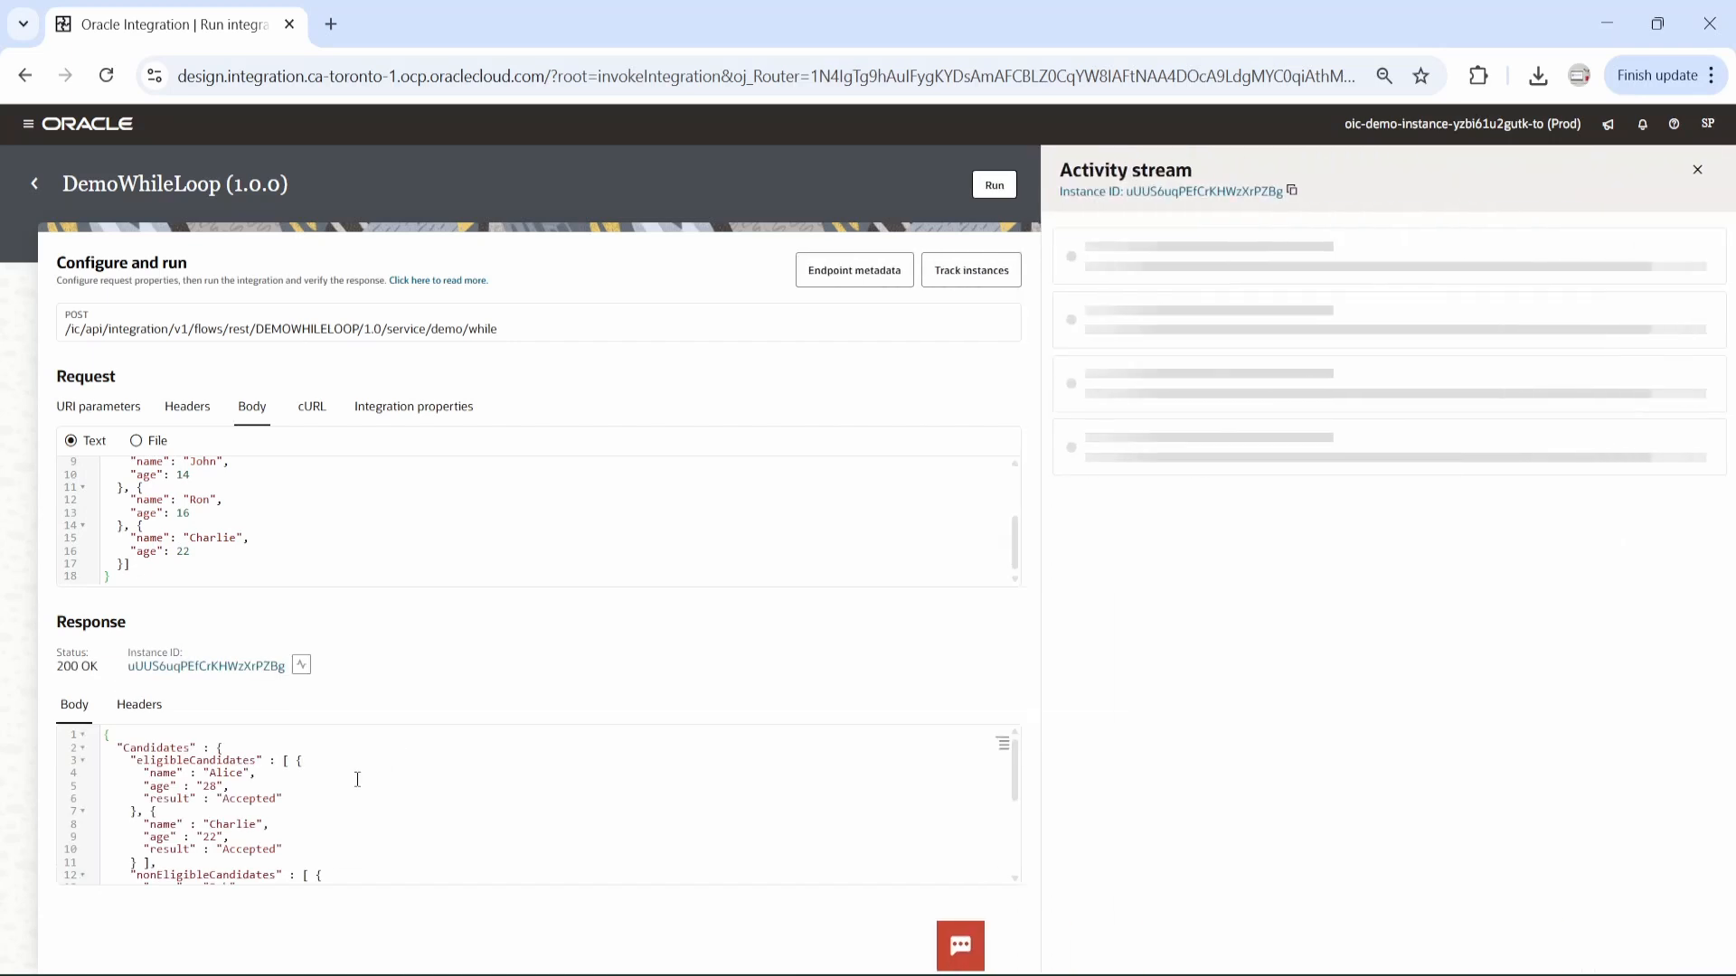
# Examine the eligible and non-eligible candidates in the response and the While1 iterations in the activity stream.
pyautogui.scroll(-3, 348, 820)
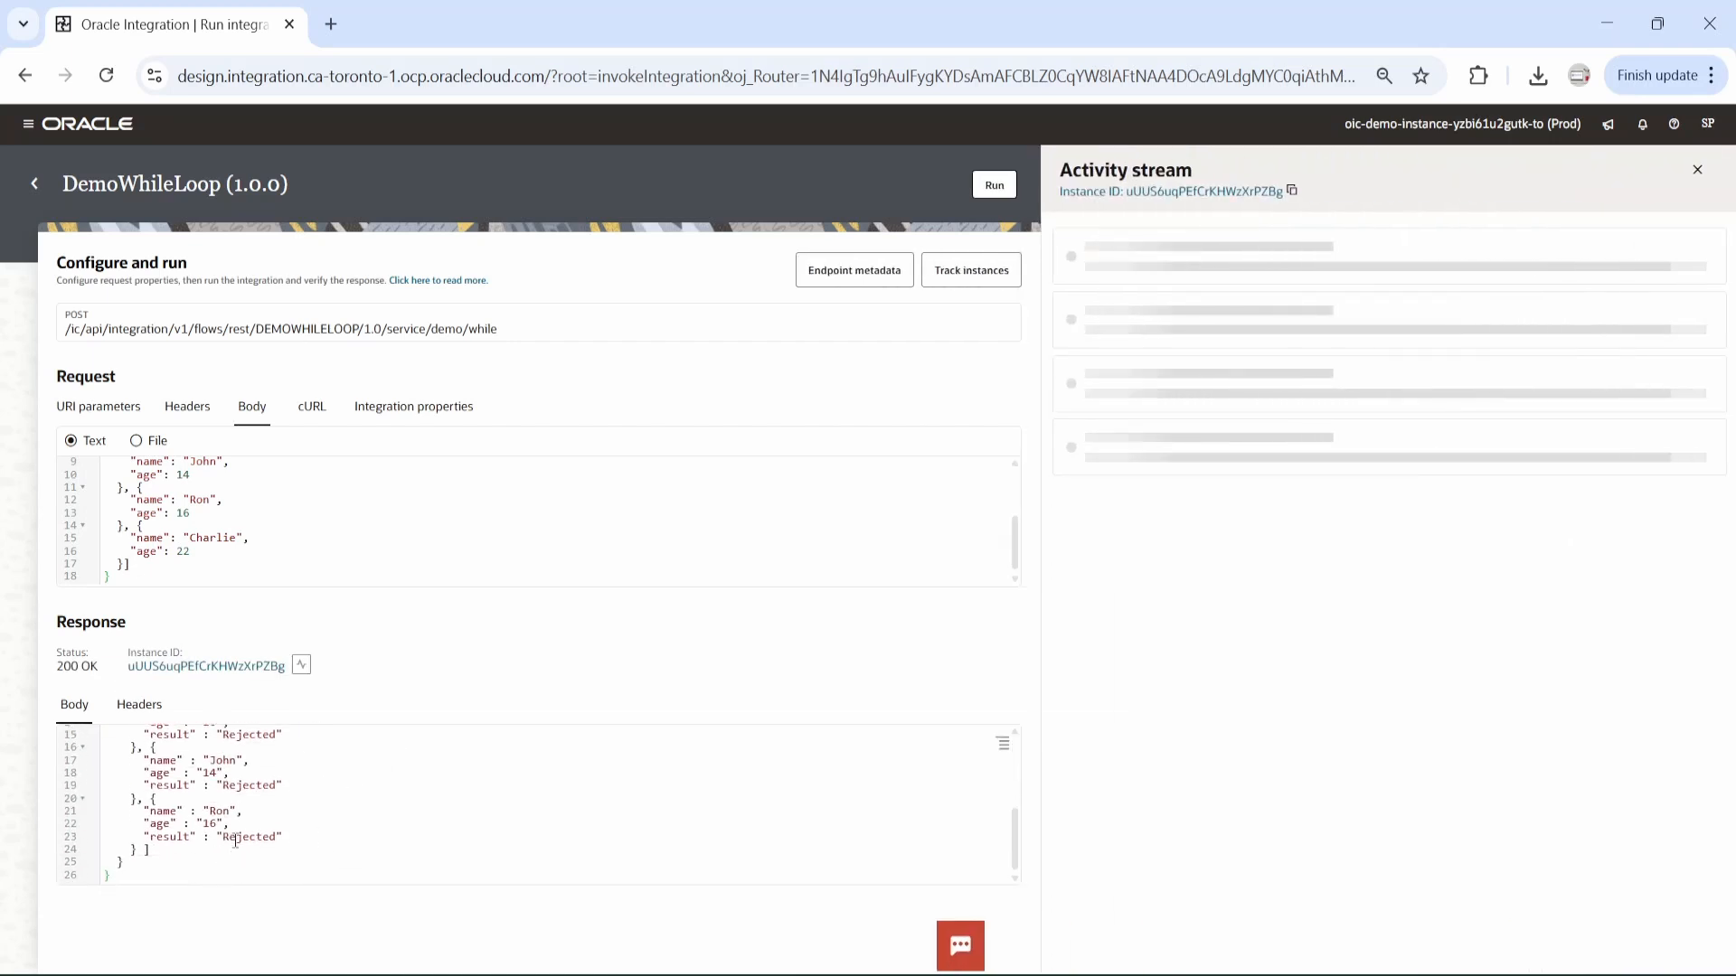
pyautogui.scroll(3, 245, 819)
pyautogui.scroll(2, 245, 818)
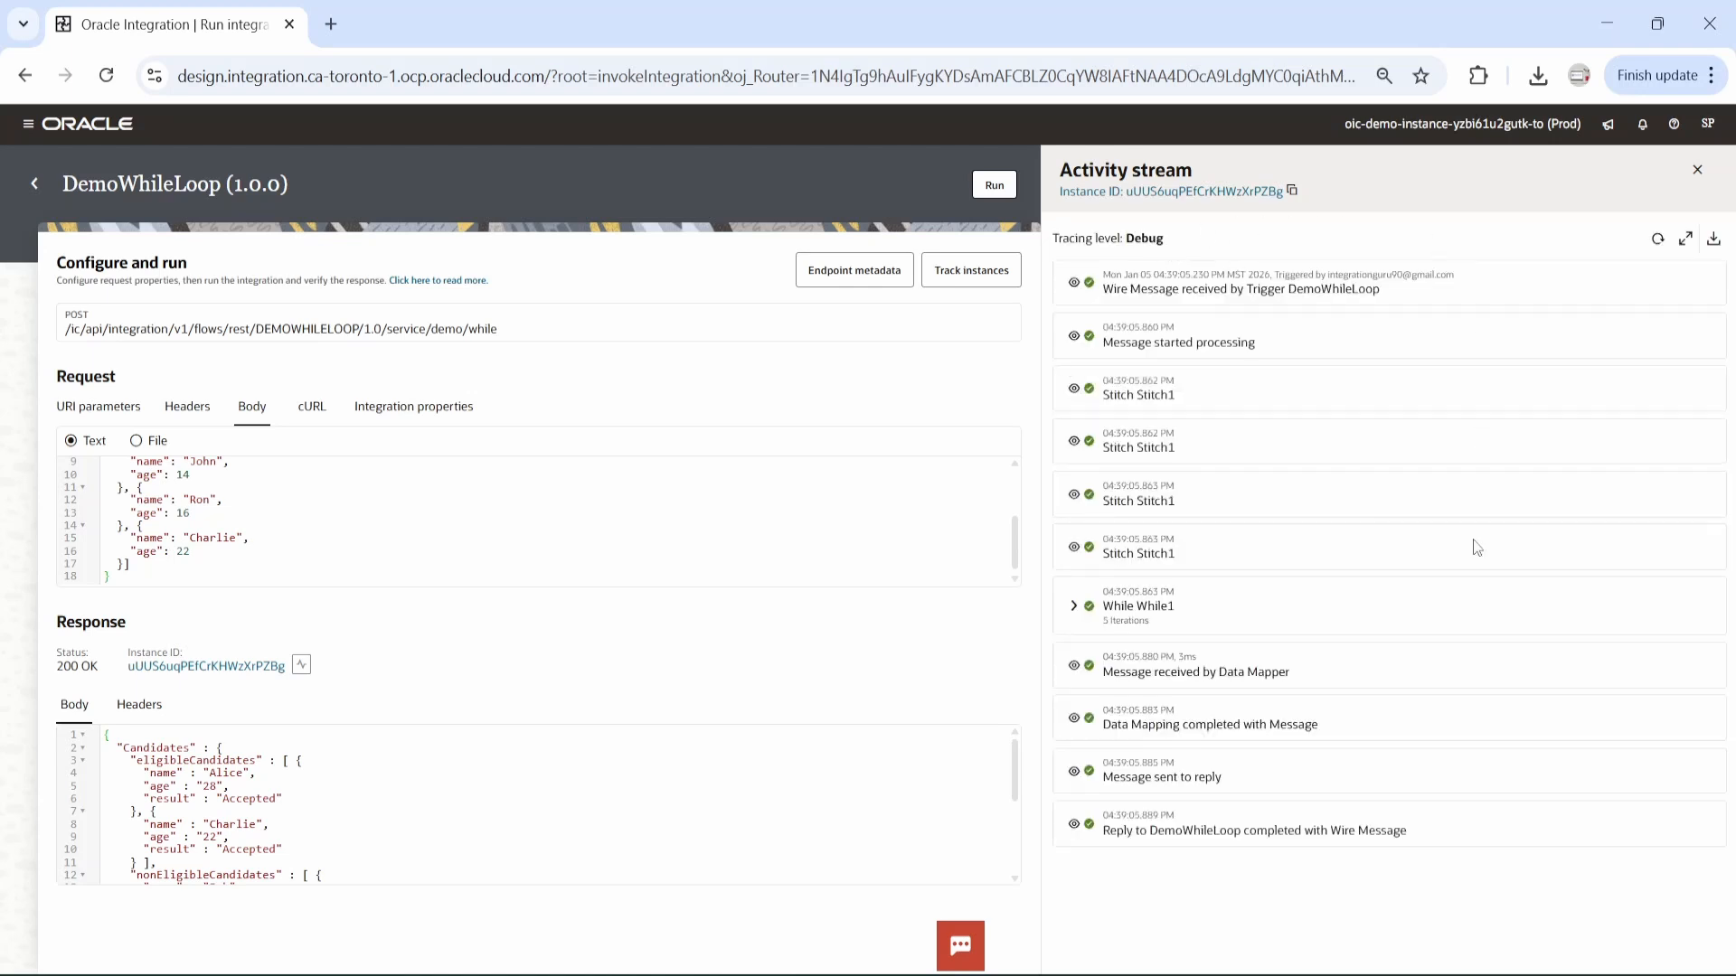
pyautogui.click(1073, 611)
pyautogui.scroll(-2, 1180, 633)
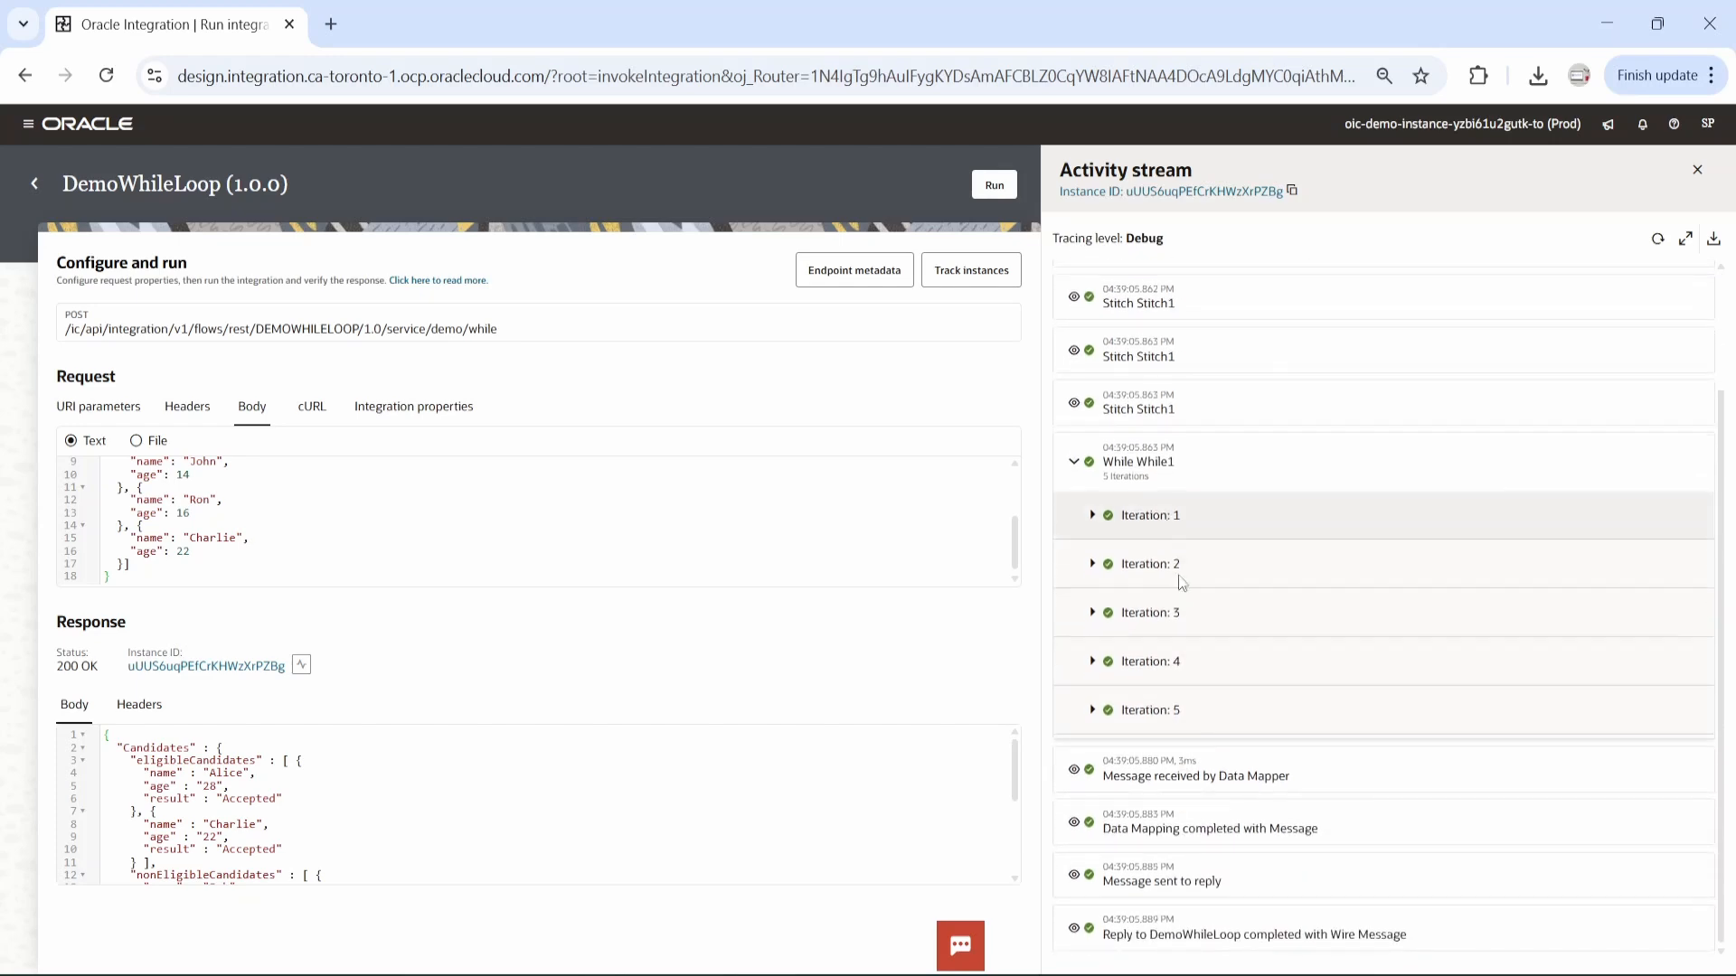
pyautogui.click(1698, 168)
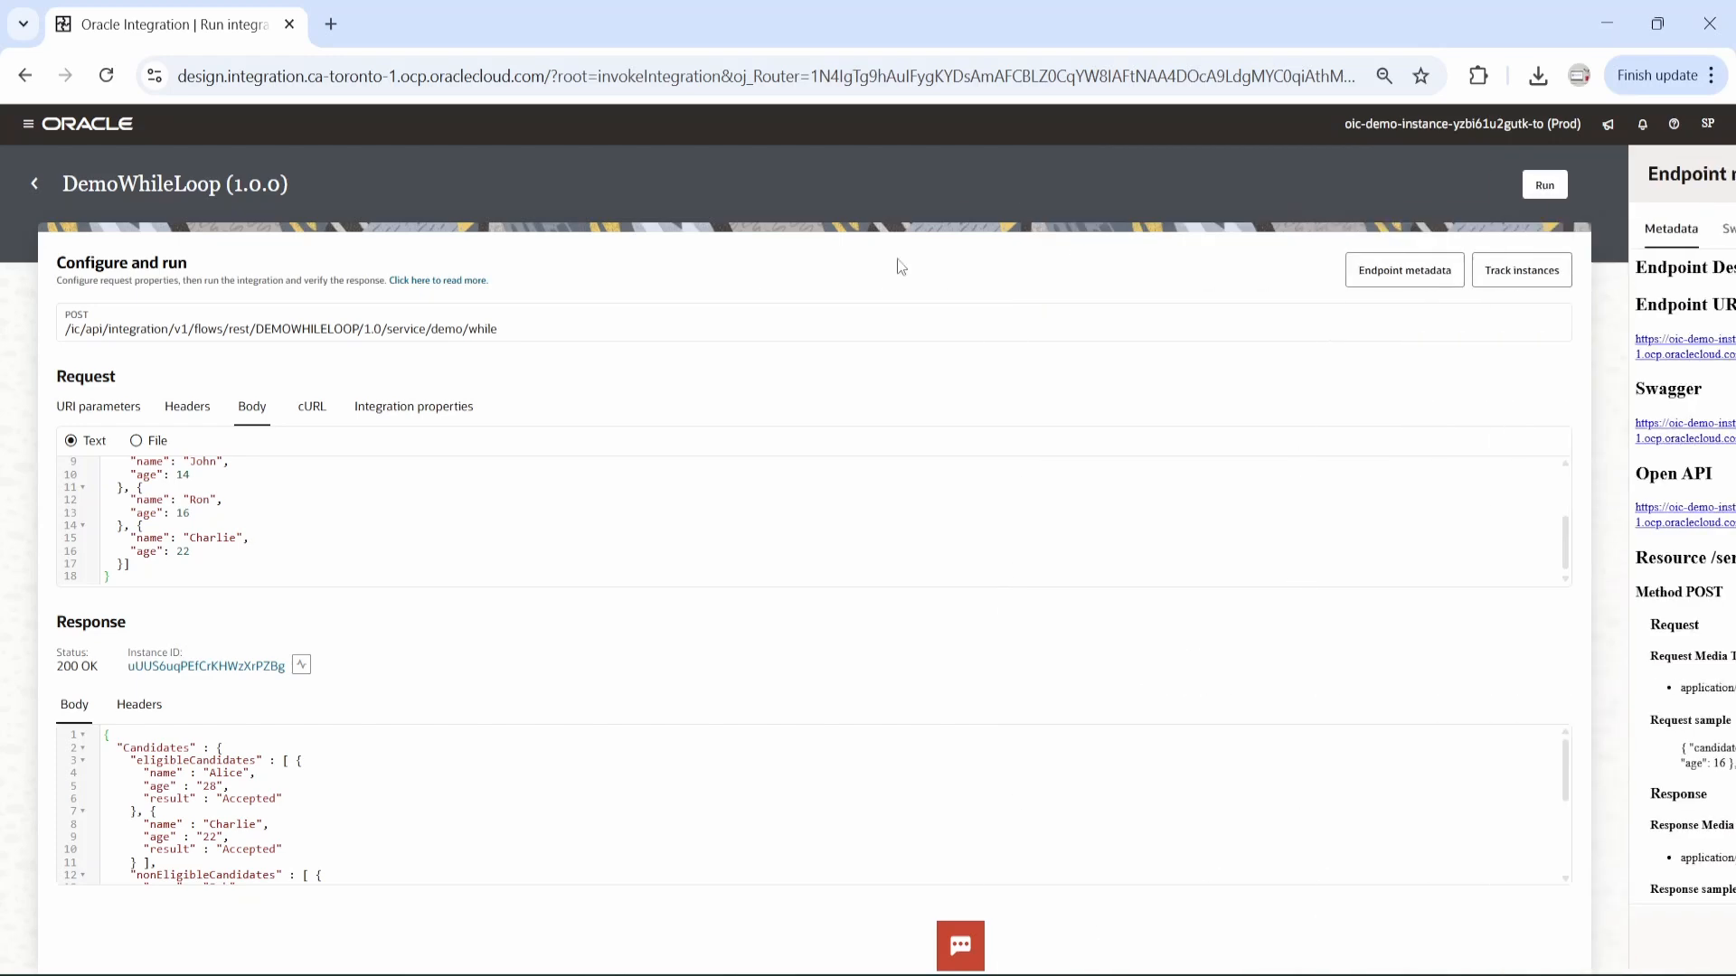
# Reopen DemoWhileLoop from the integrations list and inspect the variable, operation and value of Stitch3 in the Otherwise route.
pyautogui.click(36, 186)
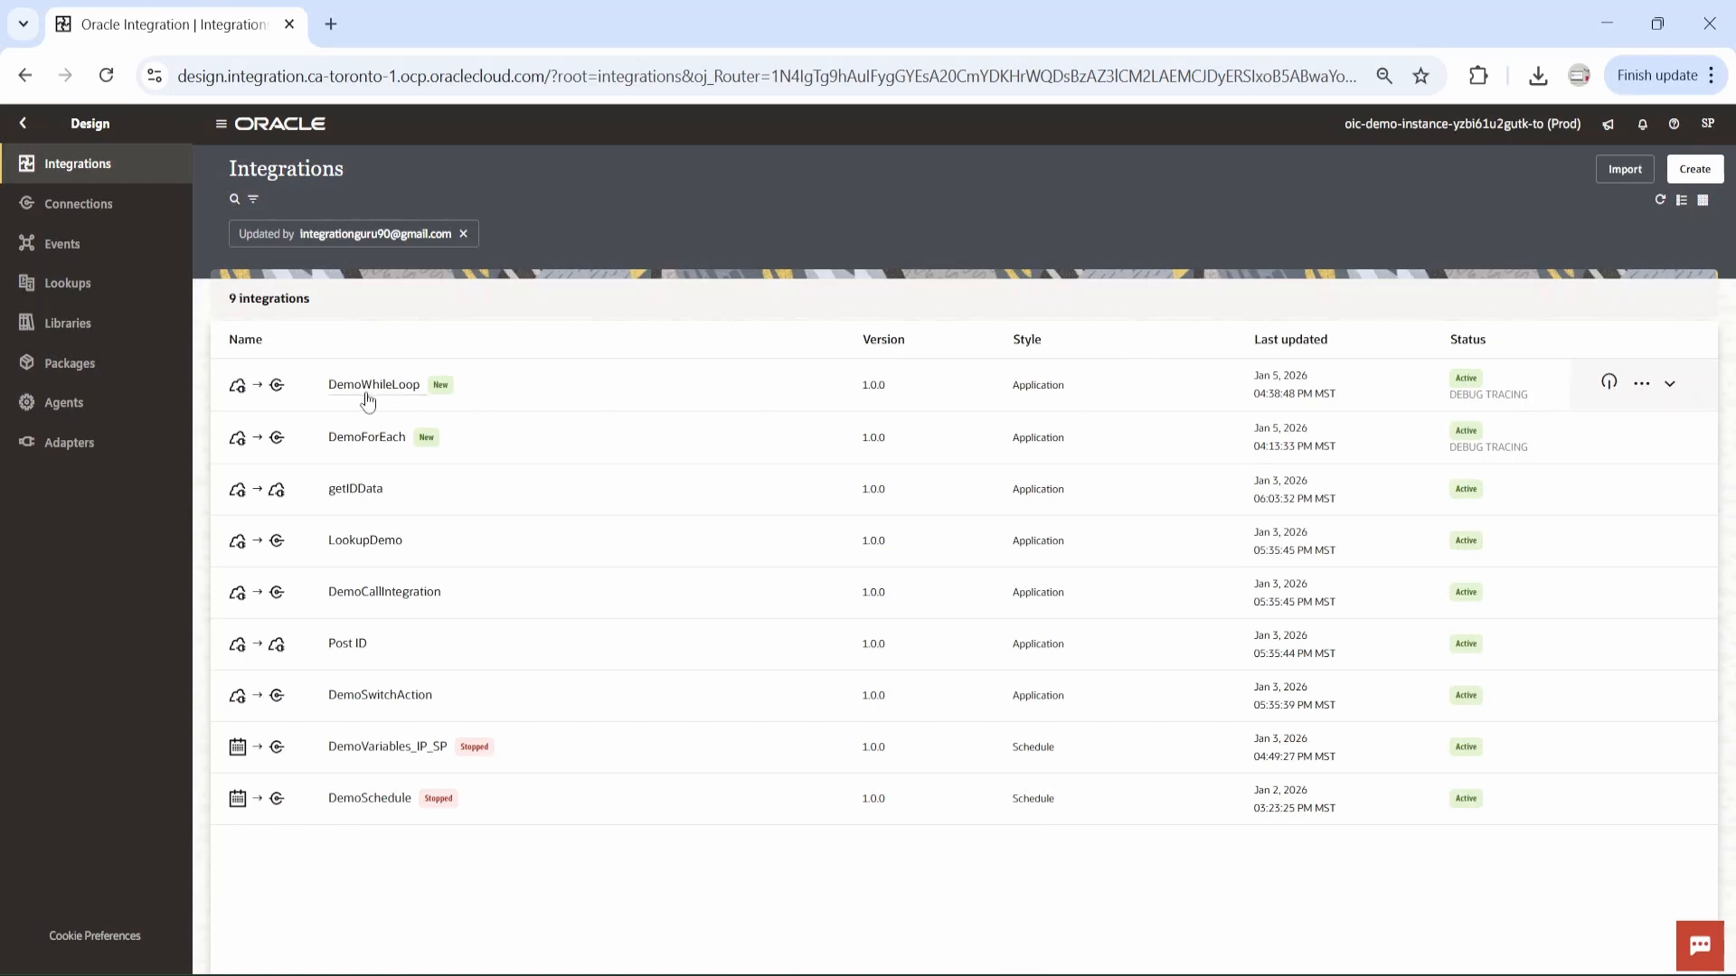
pyautogui.click(368, 400)
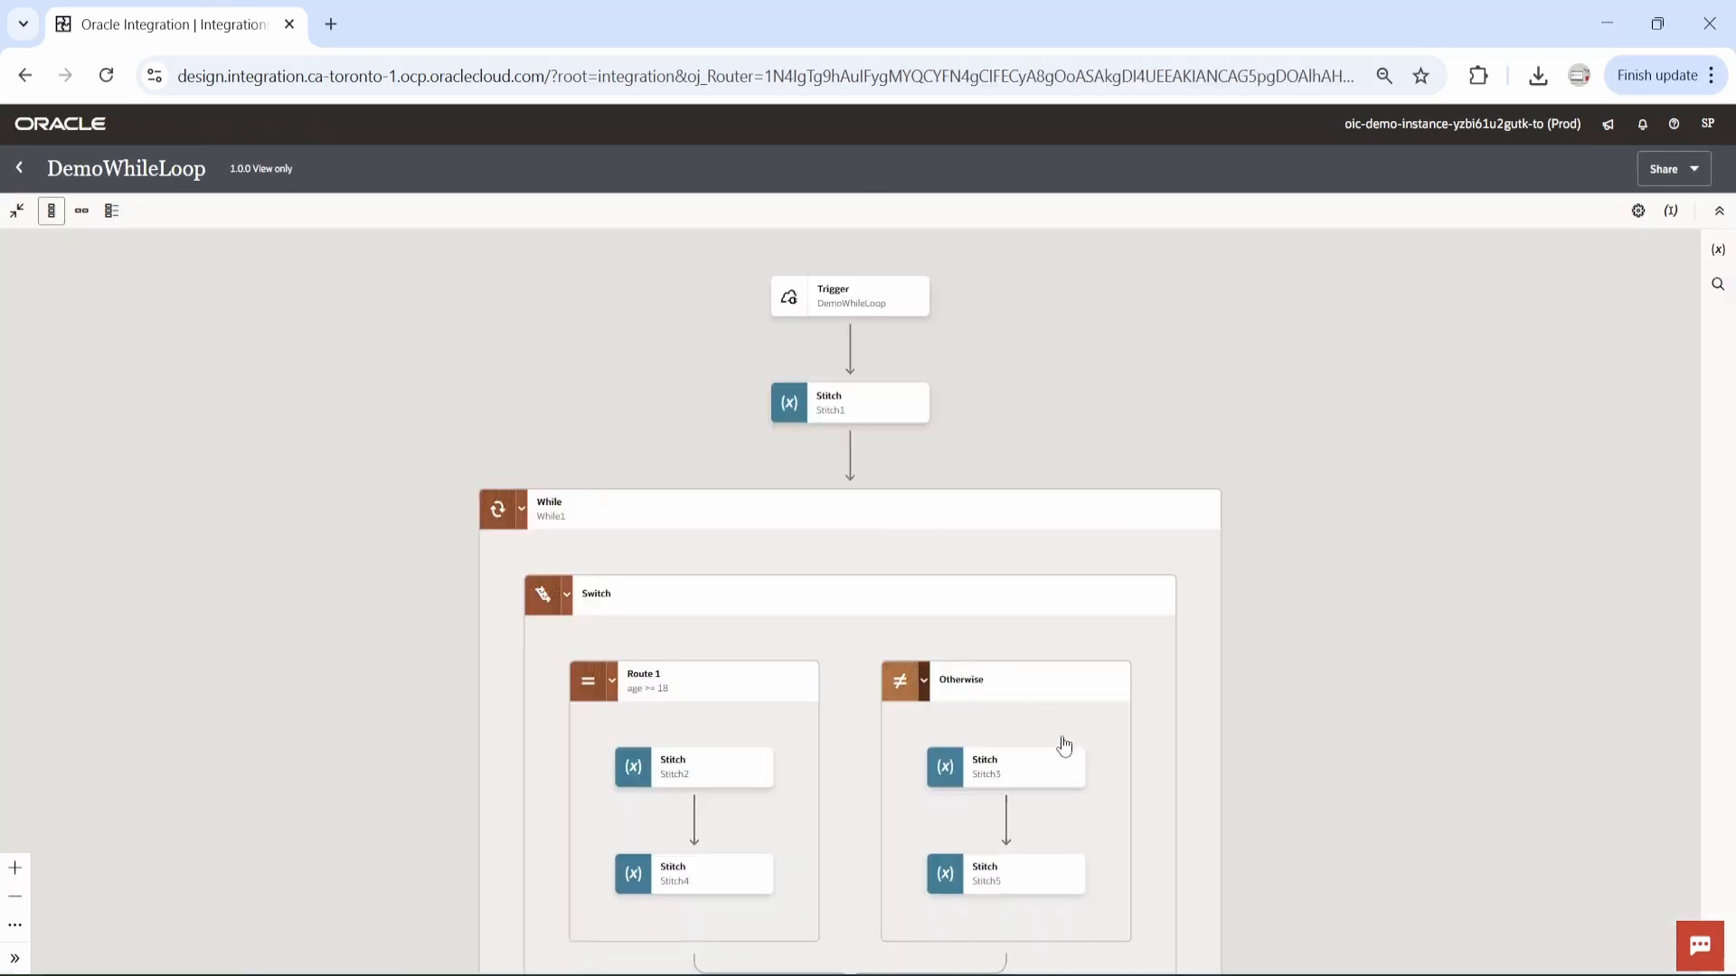
pyautogui.click(1071, 776)
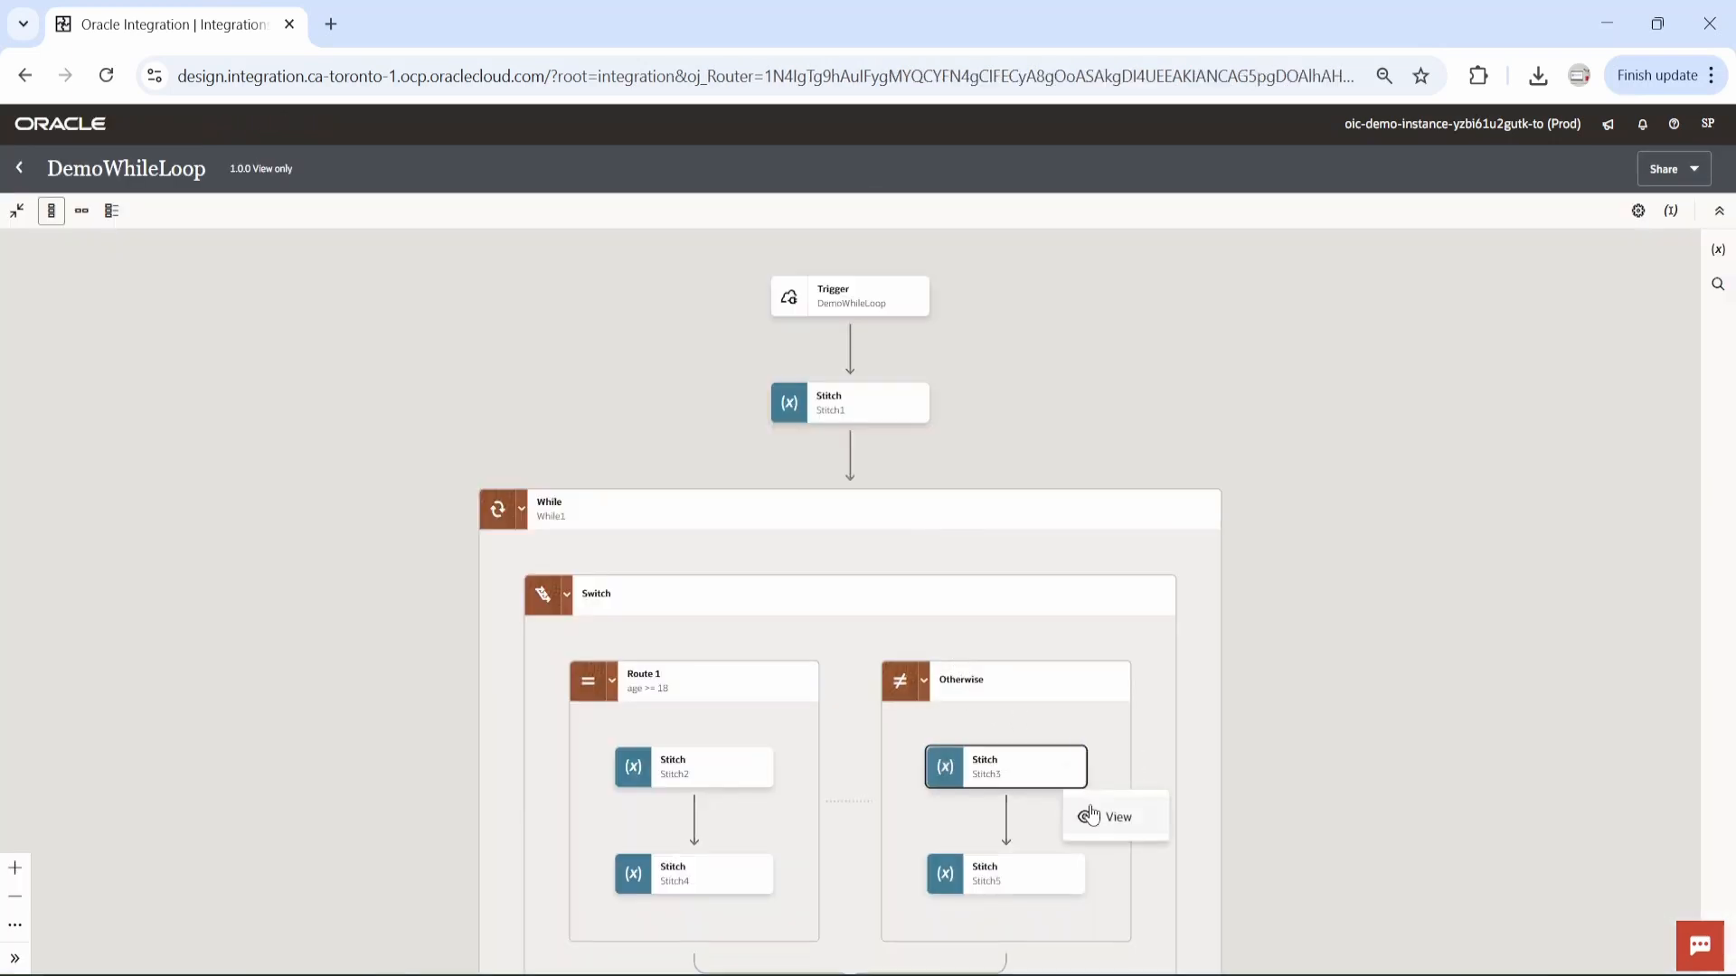
pyautogui.click(1105, 817)
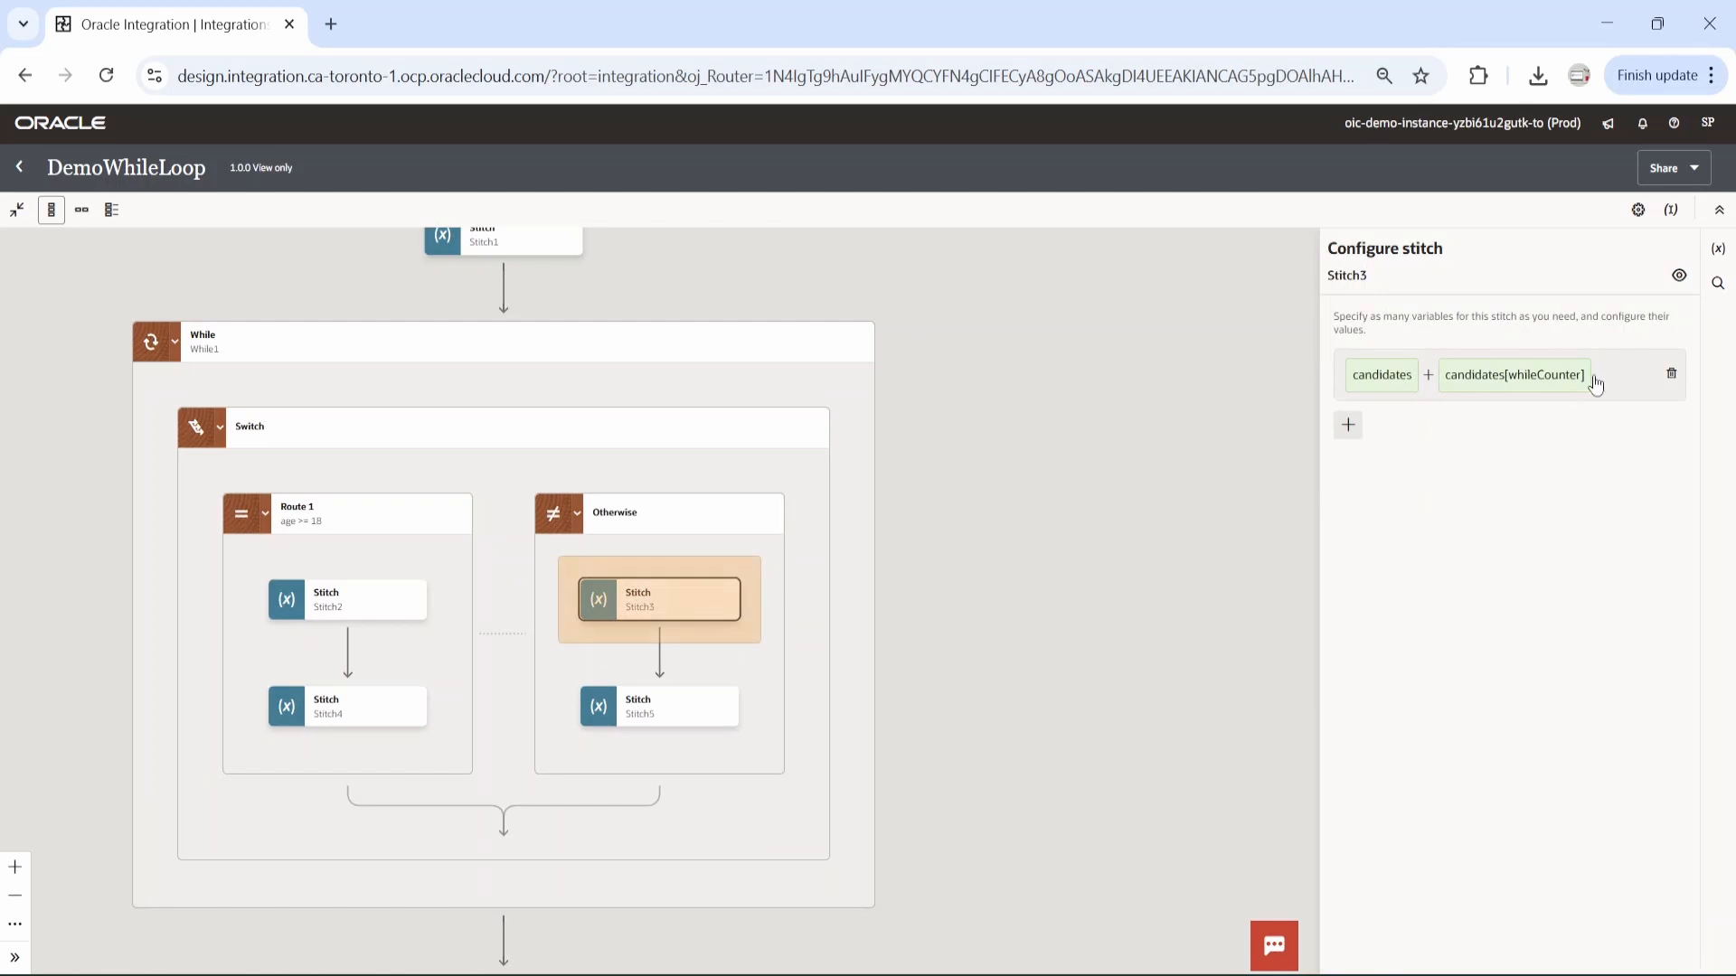
pyautogui.click(1596, 383)
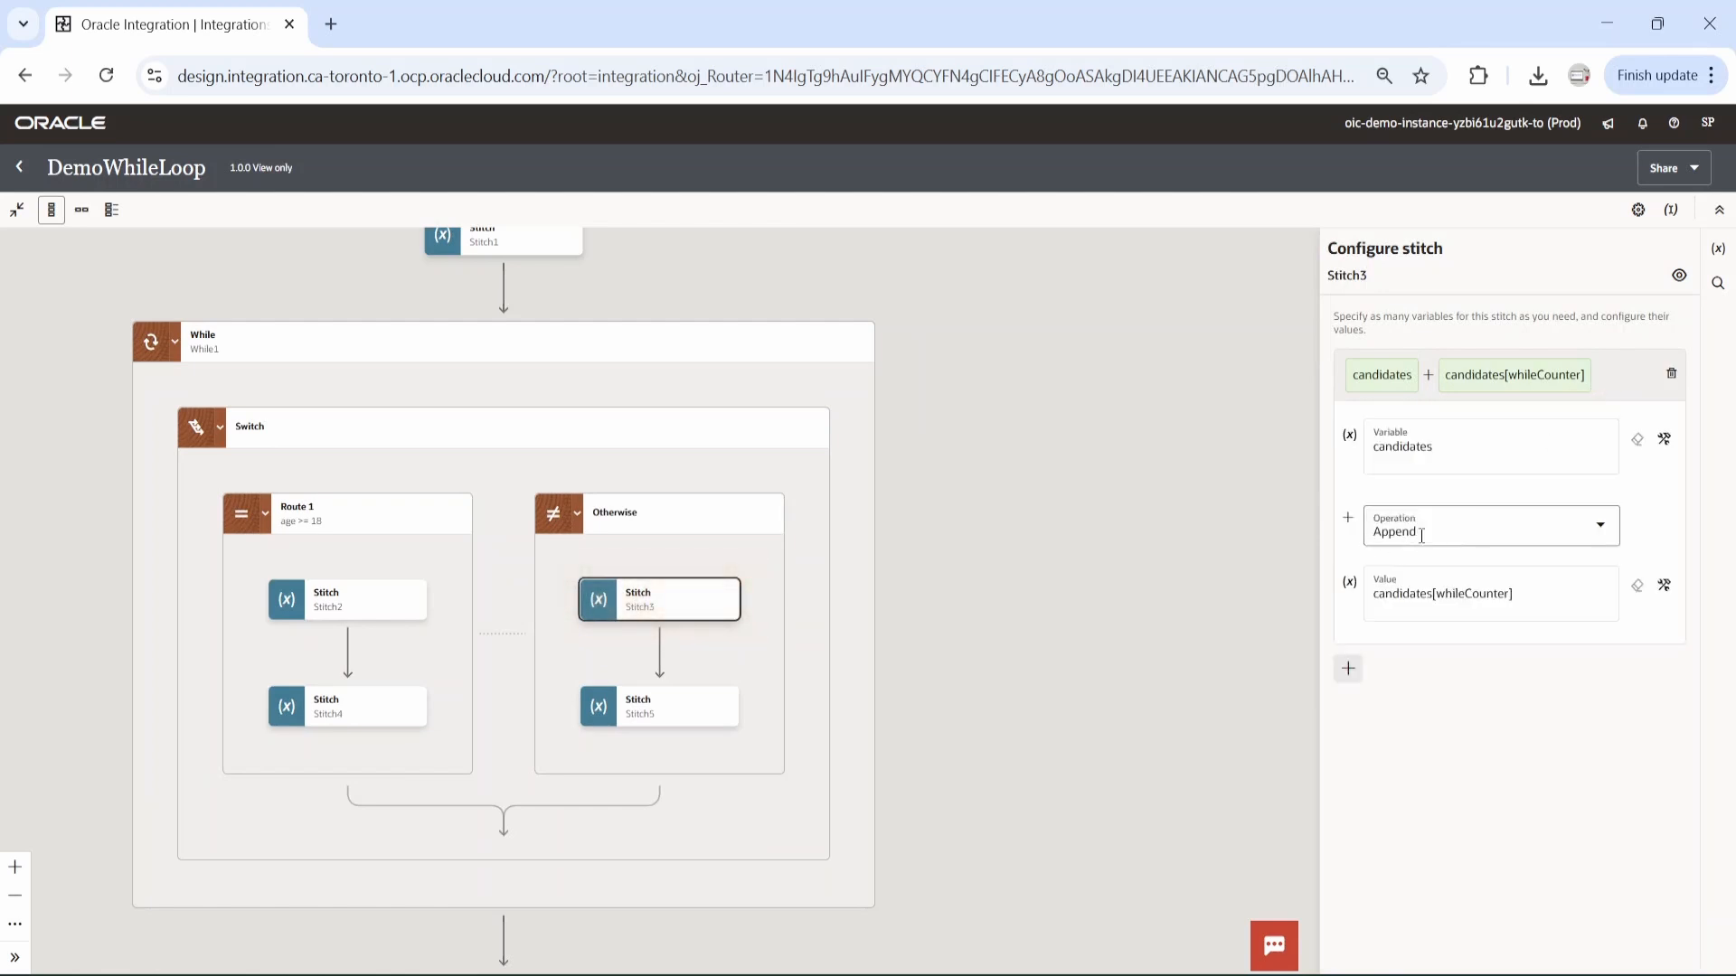
pyautogui.moveTo(1203, 670); pyautogui.dragTo(1274, 687)
pyautogui.scroll(-1, 1279, 691)
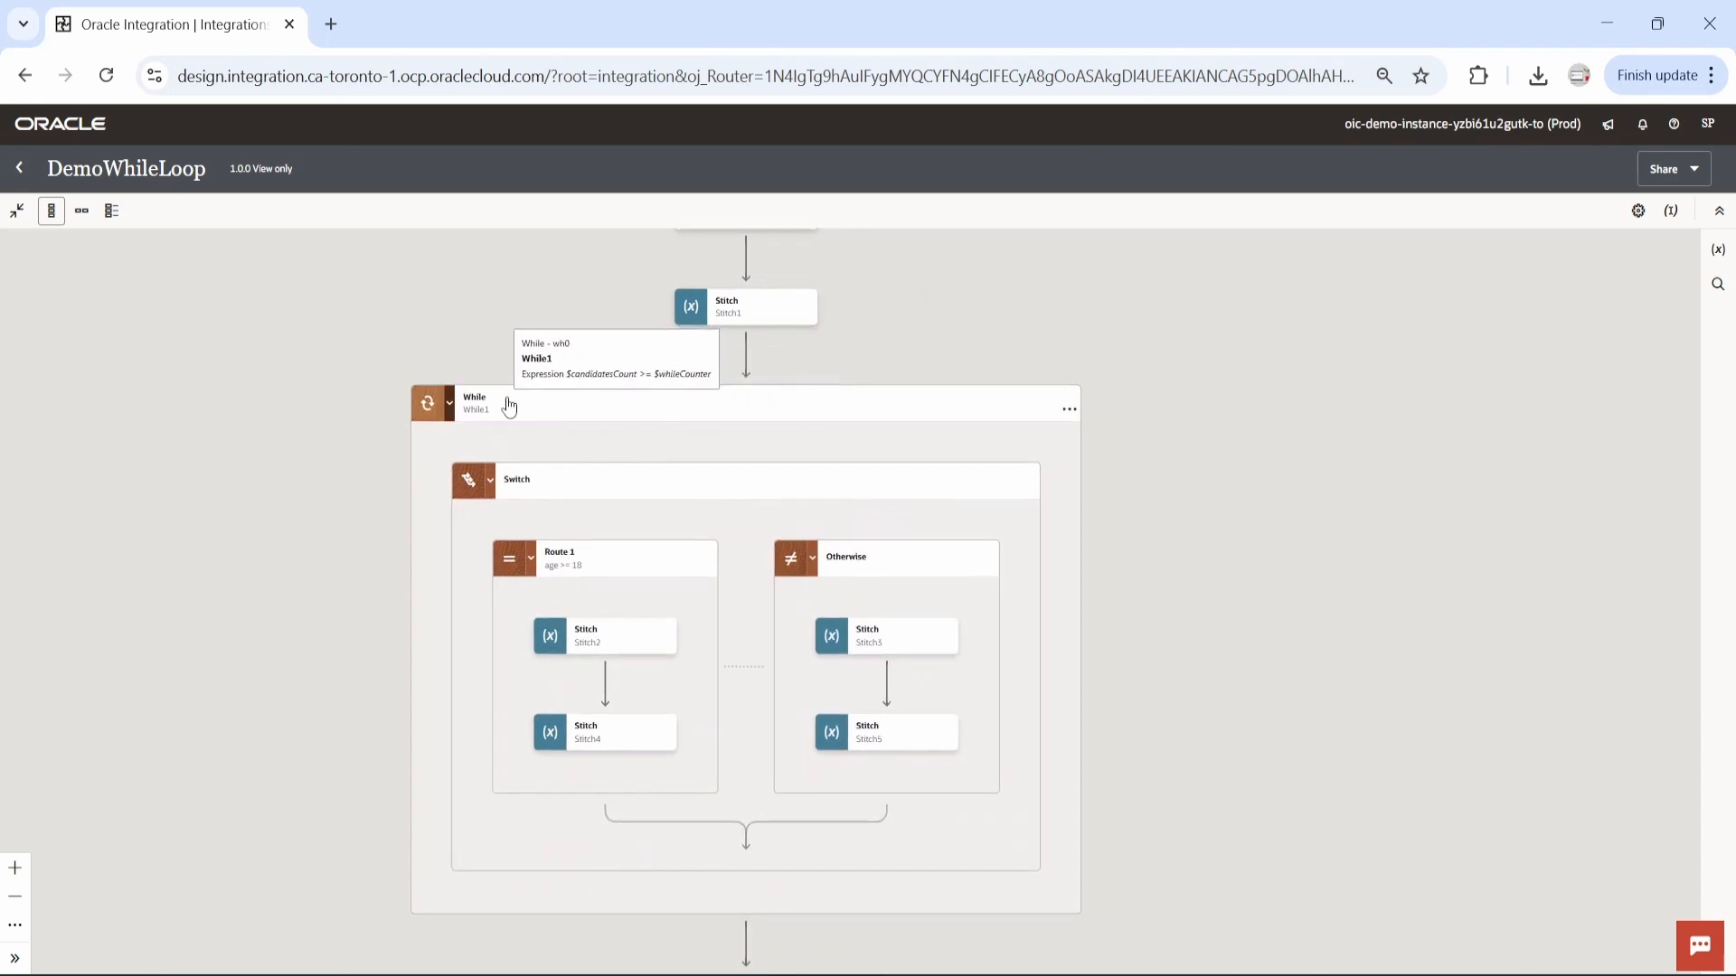